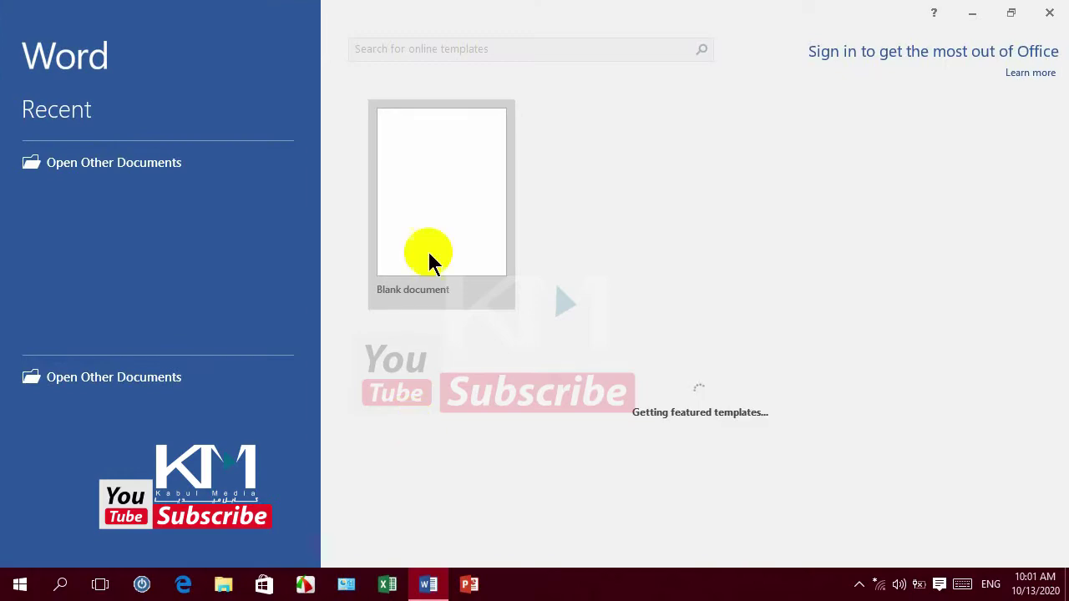
Create an empty Document1 by choosing Blank document on the start screen.
left_click(430, 250)
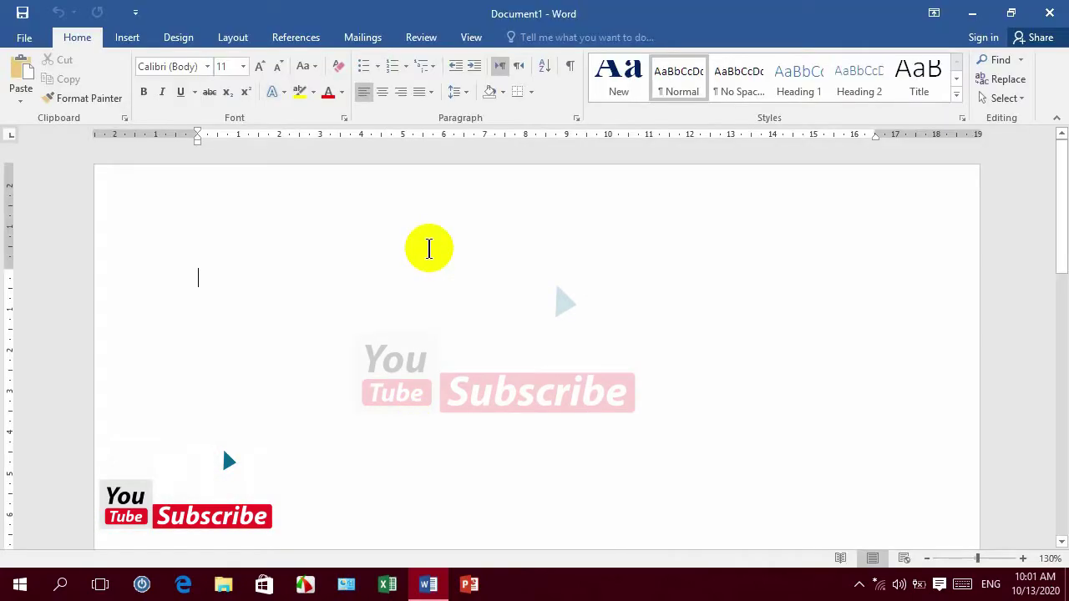
Pick the ribbon banner from the Stars and Banners section of the Shapes gallery.
left_click(127, 38)
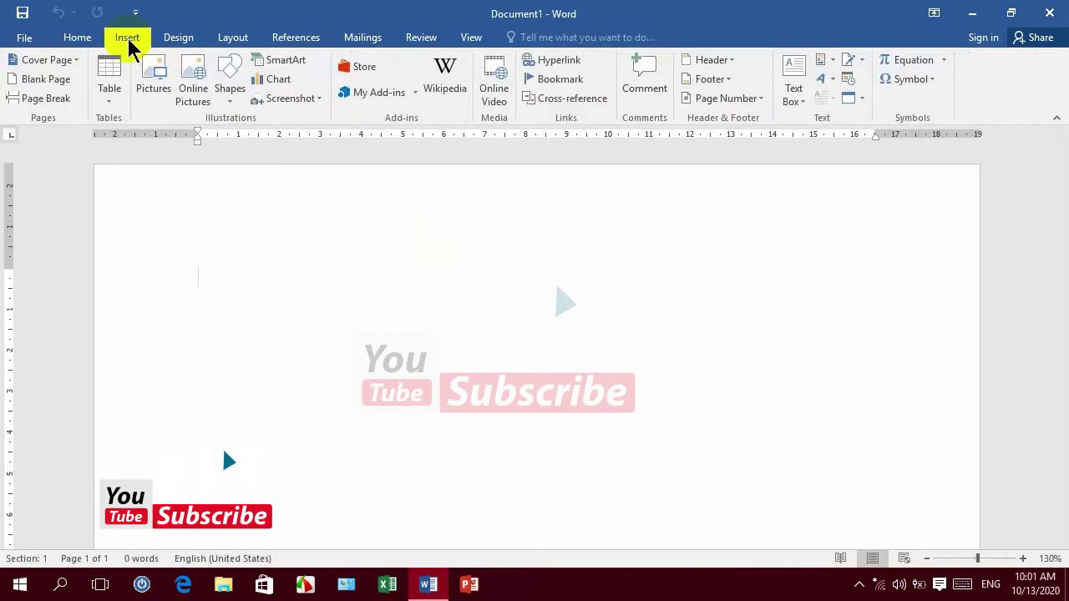
left_click(230, 104)
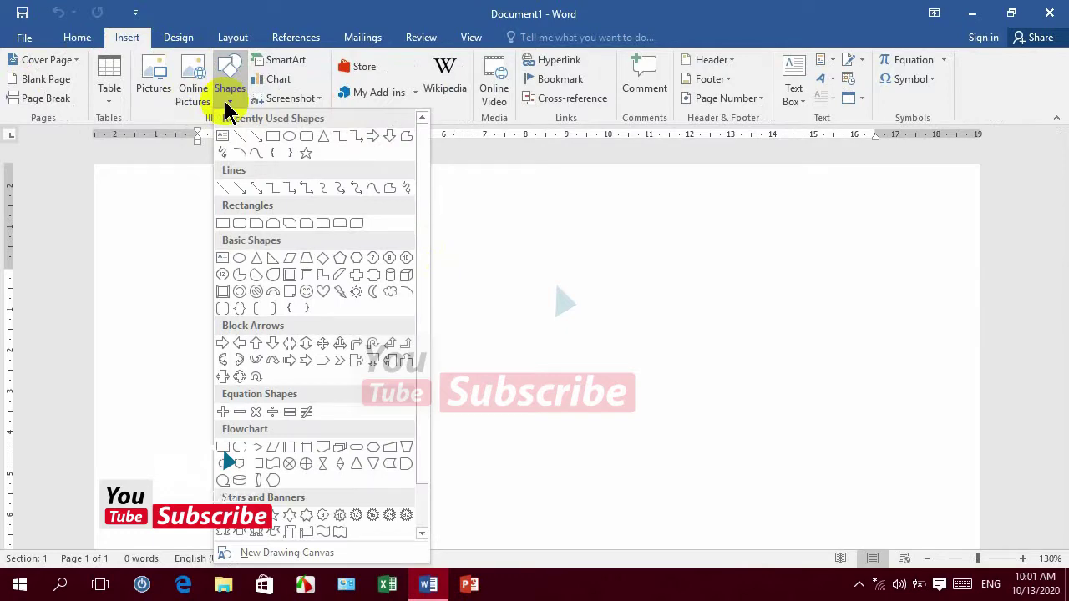
left_click(230, 104)
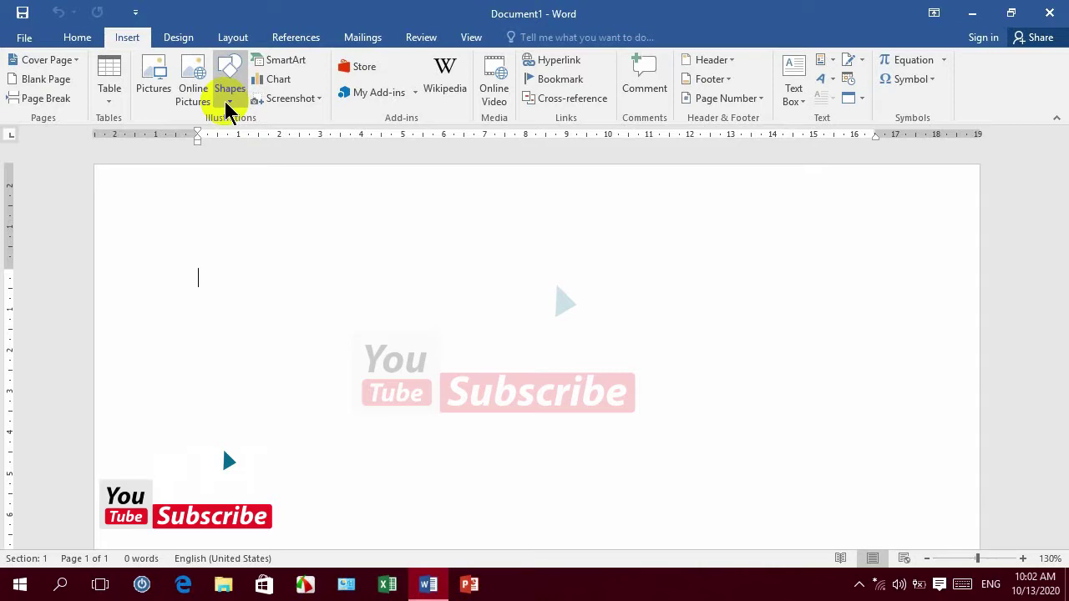
left_click(227, 108)
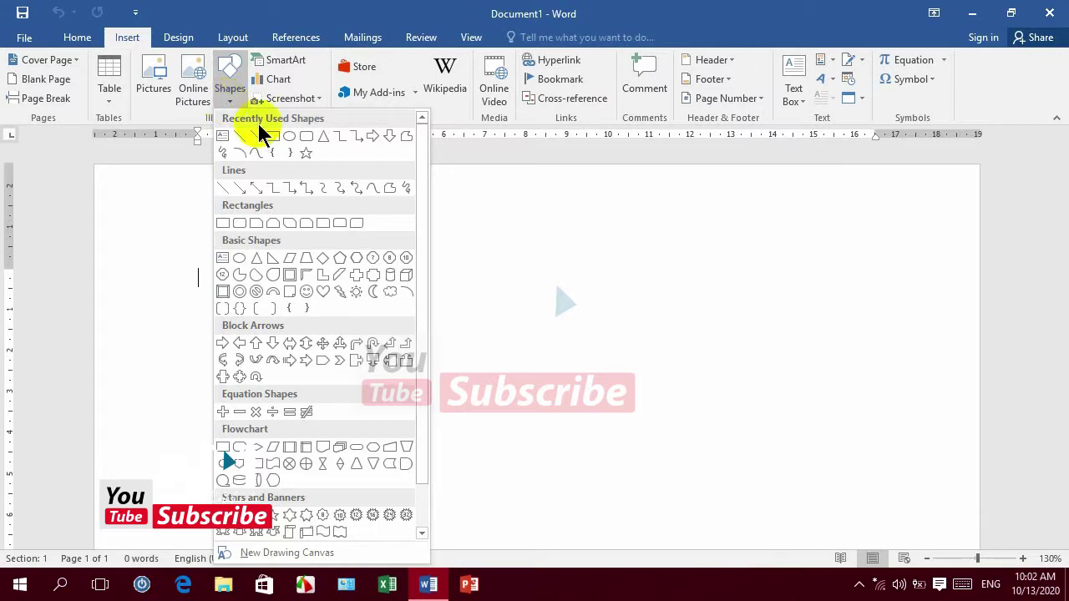
scroll(420, 300, "down", 2)
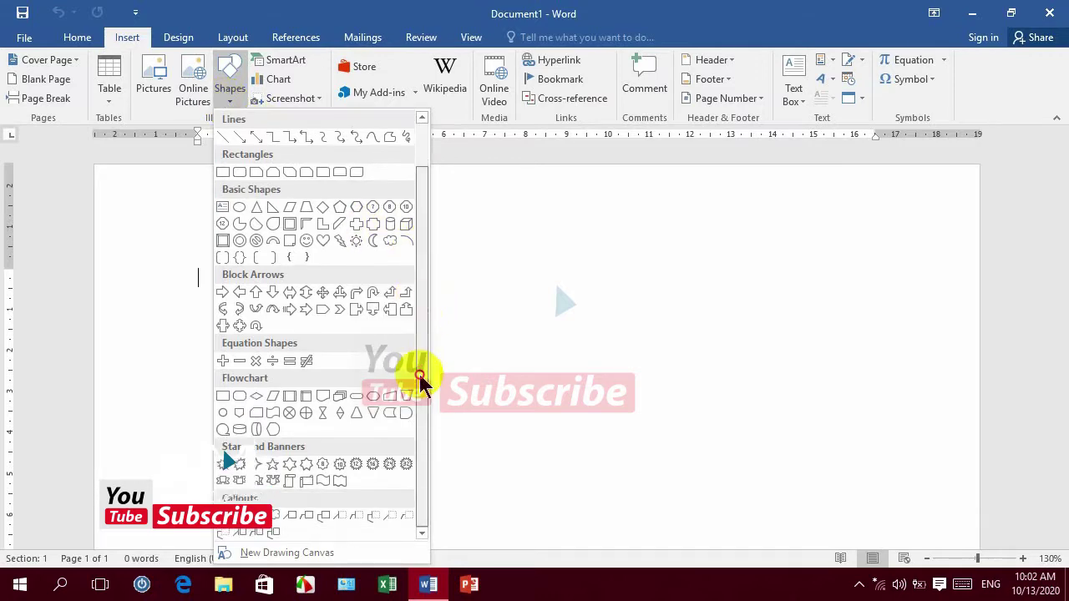
left_click(256, 480)
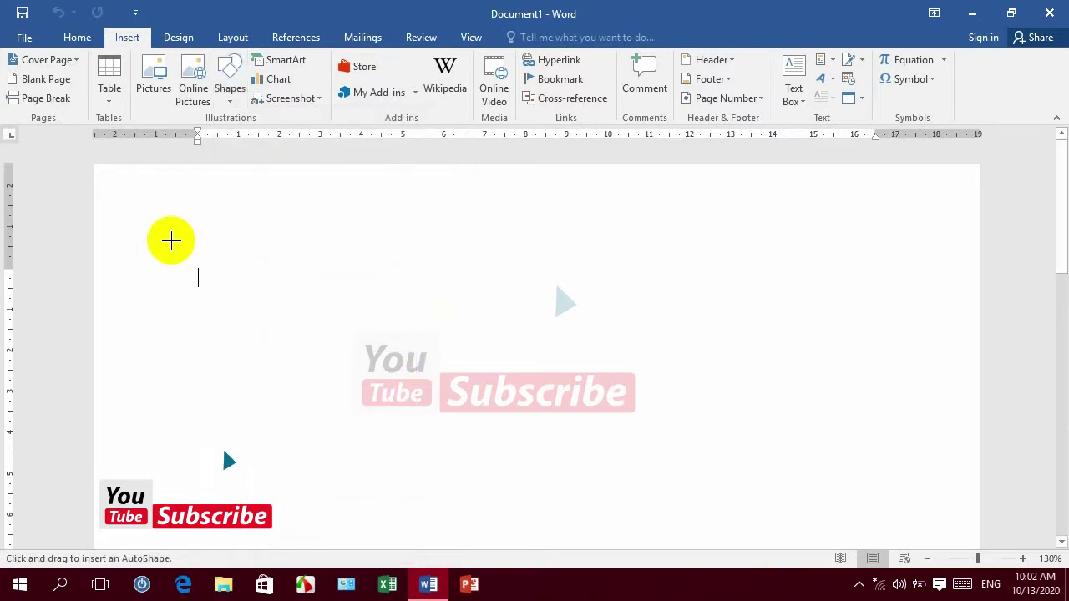
Draw a blue ribbon banner about 17.68 cm wide and 1.93 cm tall across the page top.
left_click_drag(170, 240, 653, 310)
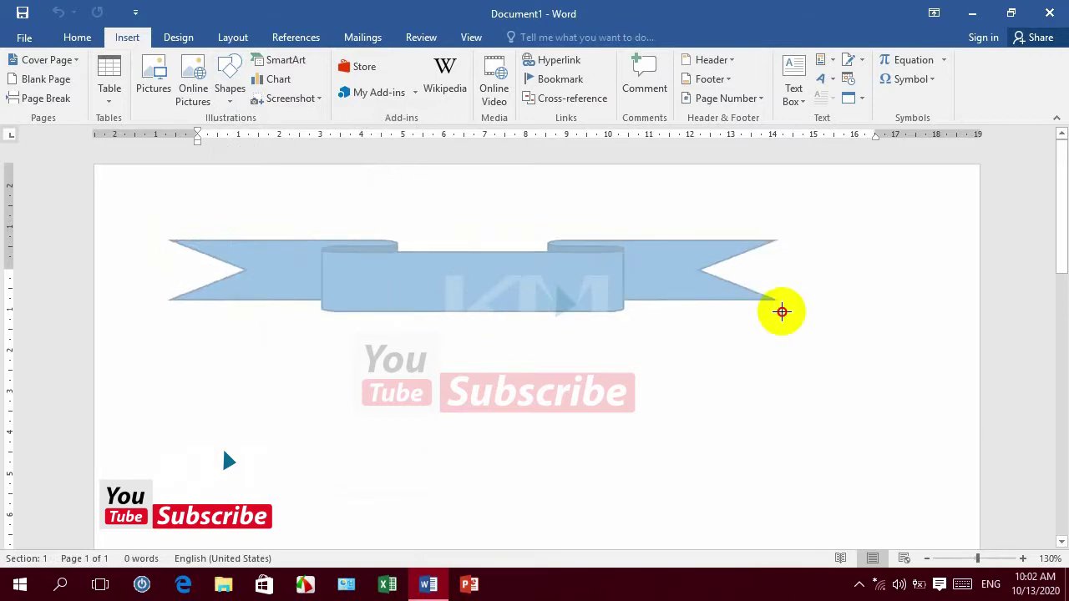
left_click_drag(654, 310, 898, 320)
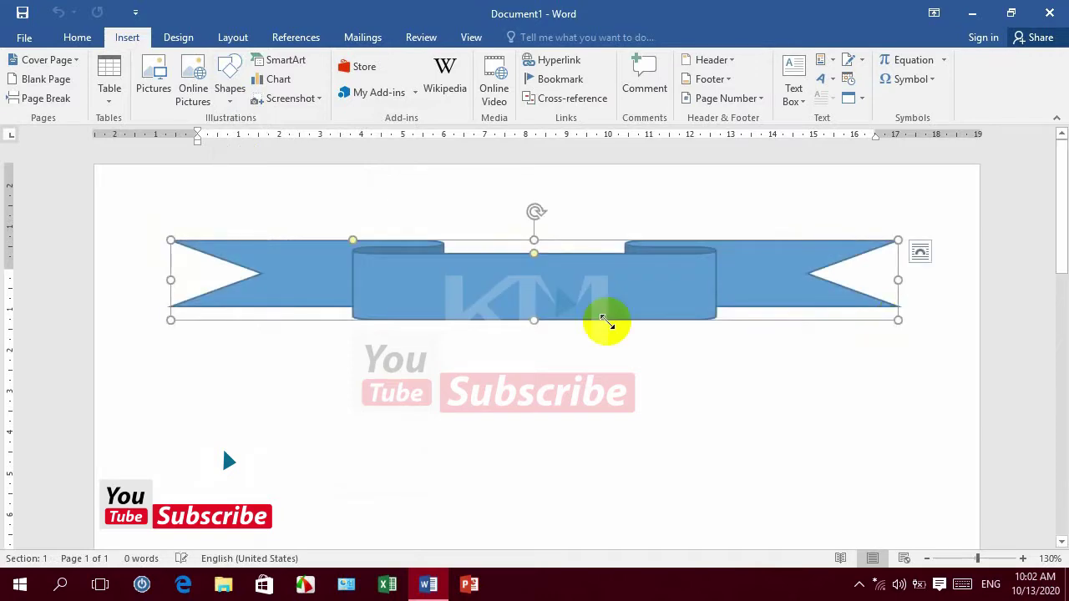
left_click(584, 298)
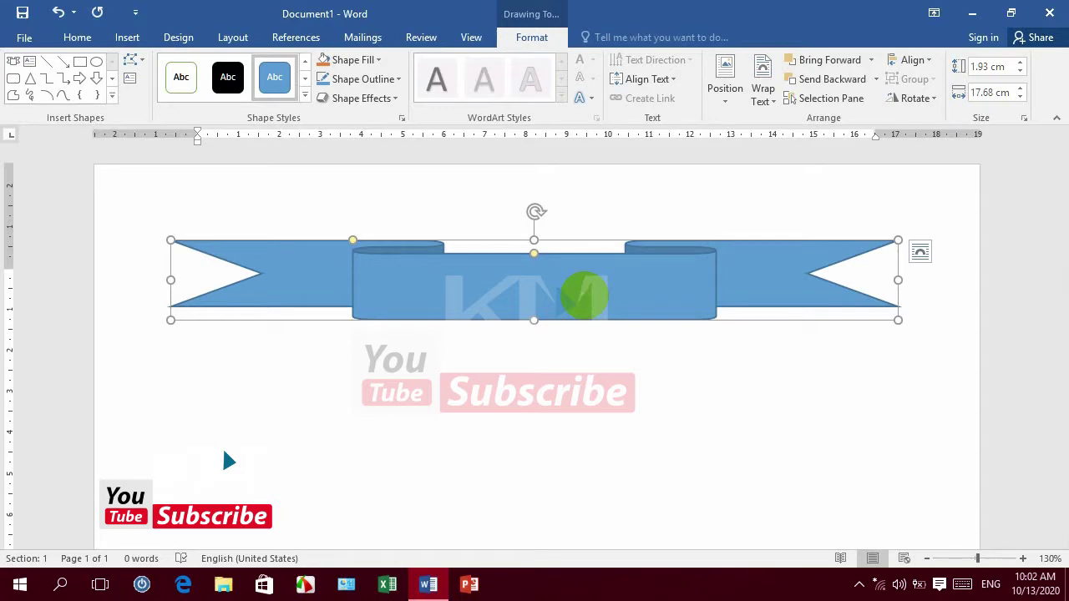
Type 'Faham Educational Computer Center' into the banner, then enlarge and bold the text.
type("Faham Ed")
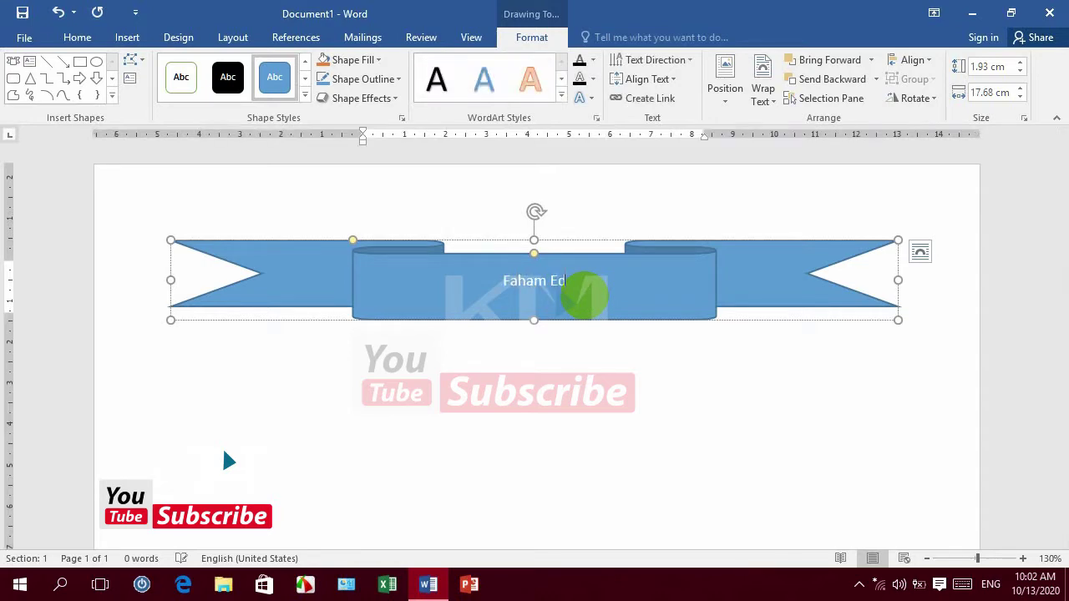
type("ucati")
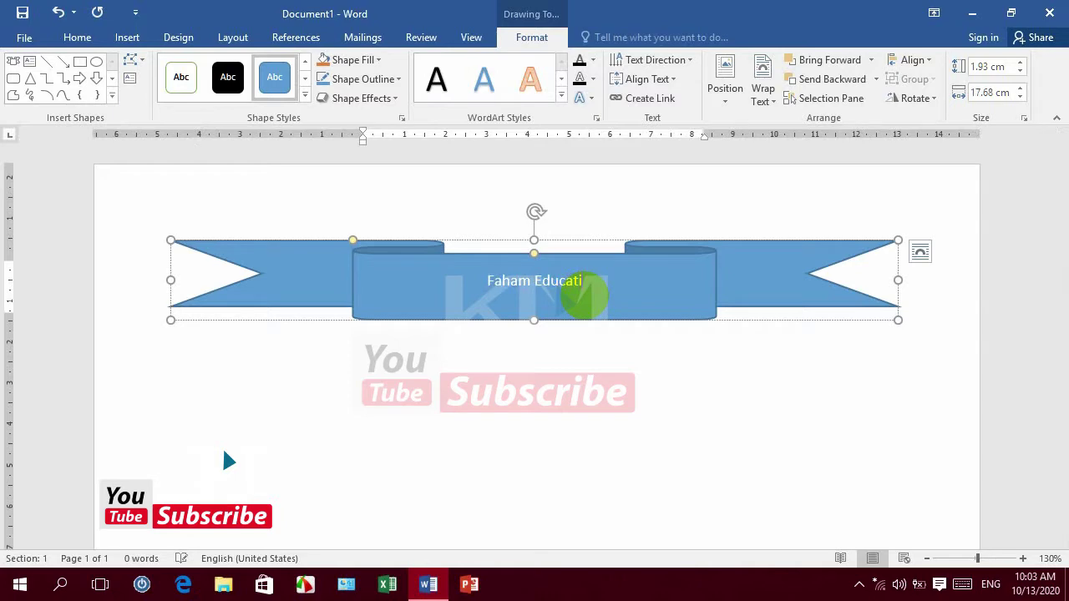
type("onal Comp")
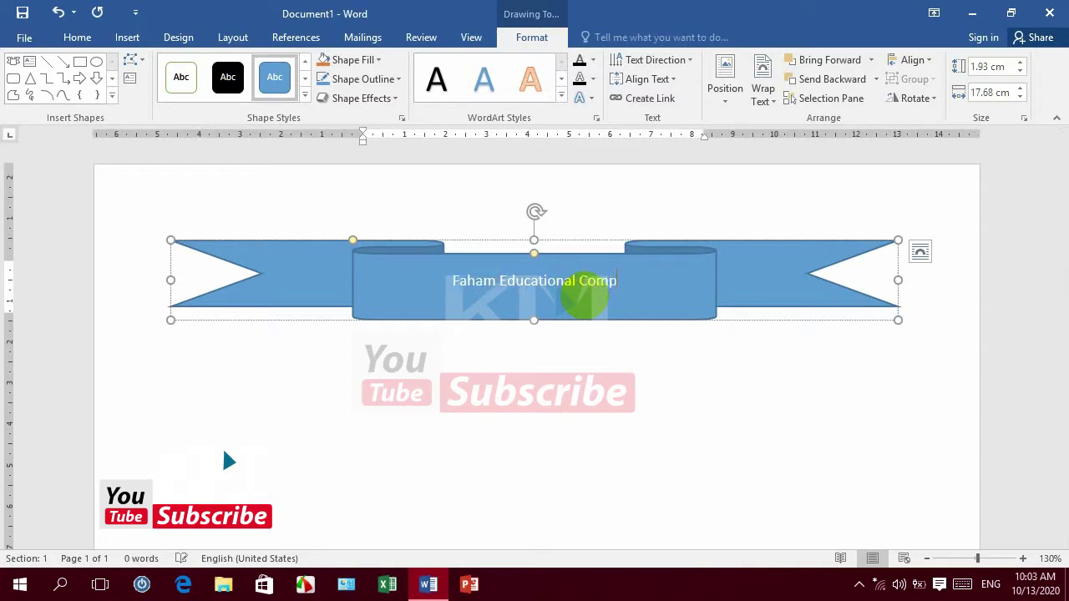
type("uter Center")
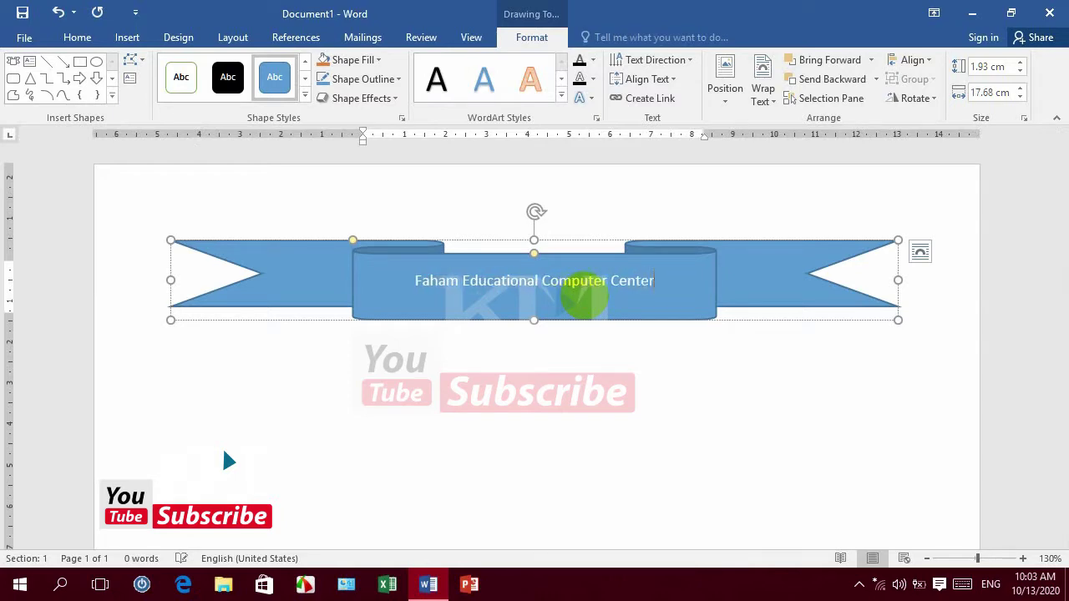
left_click(618, 242)
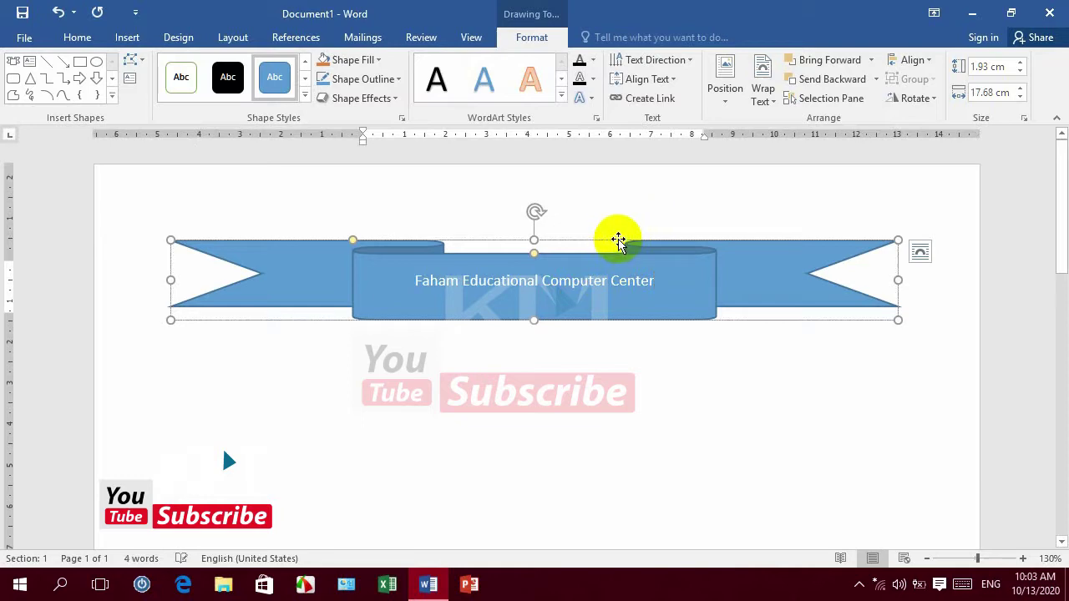
key("ctrl+bracketright")
key("ctrl+bracketright")
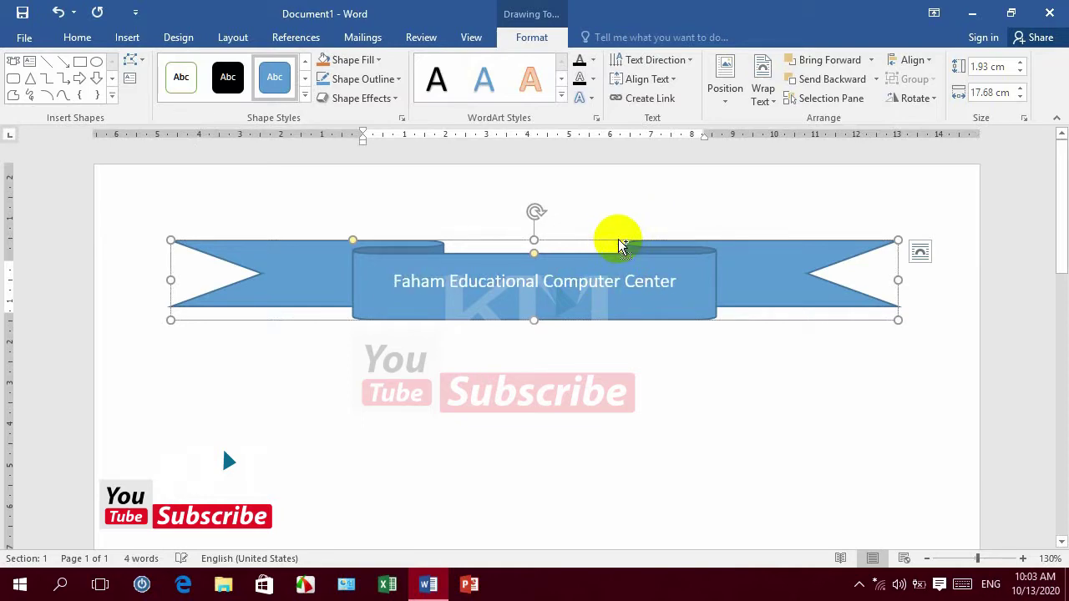
key("ctrl+b")
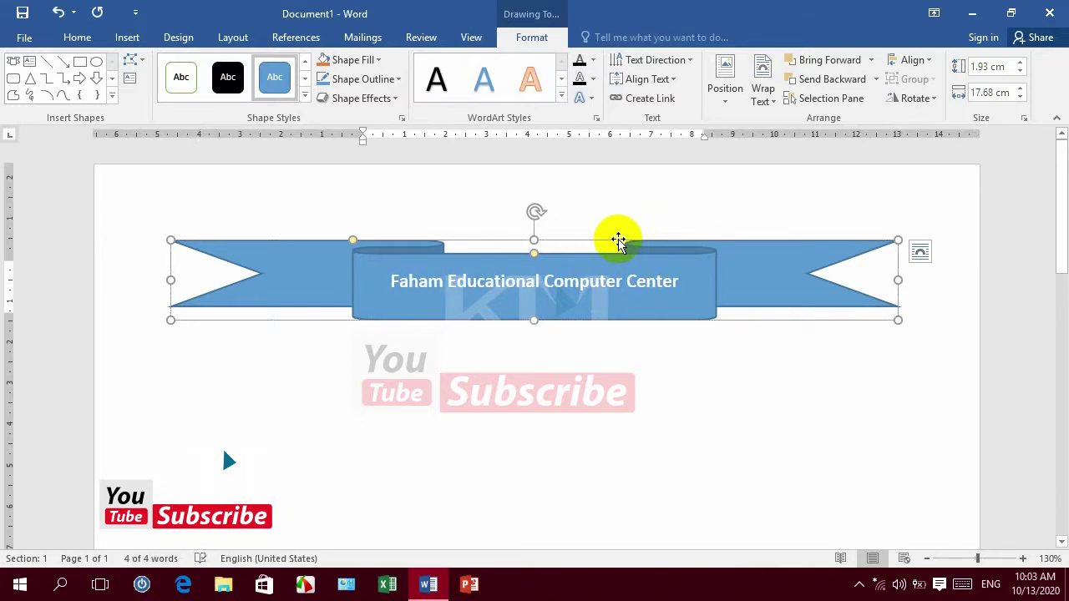
left_click(929, 559)
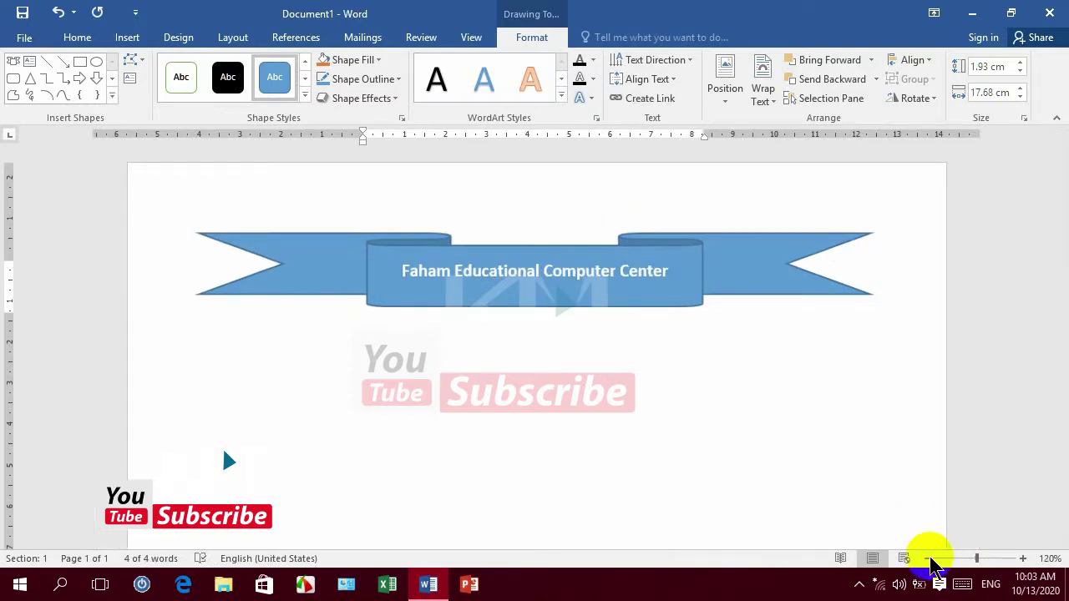
left_click(926, 559)
left_click(525, 386)
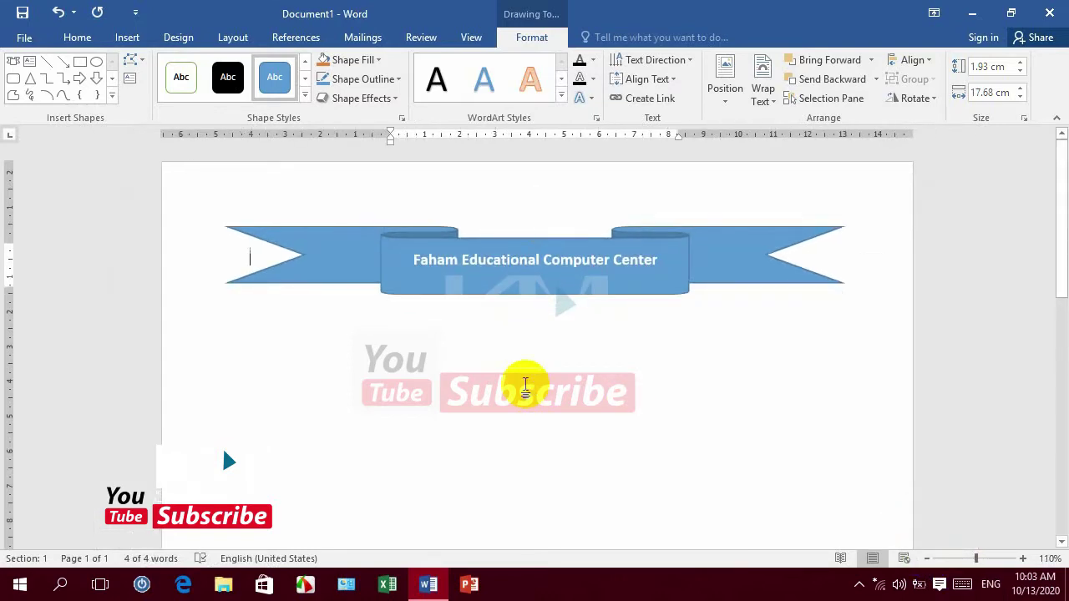
Draw a Flowchart Preparation hexagon about 9.13 cm wide and 2.01 cm tall below the banner.
left_click(125, 40)
left_click(228, 100)
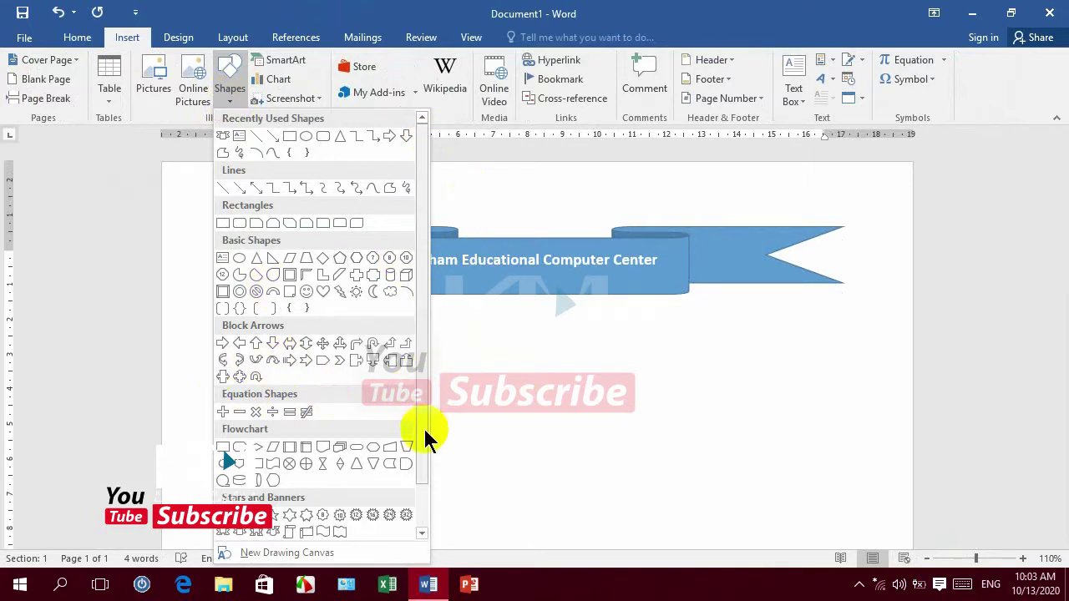
left_click(371, 447)
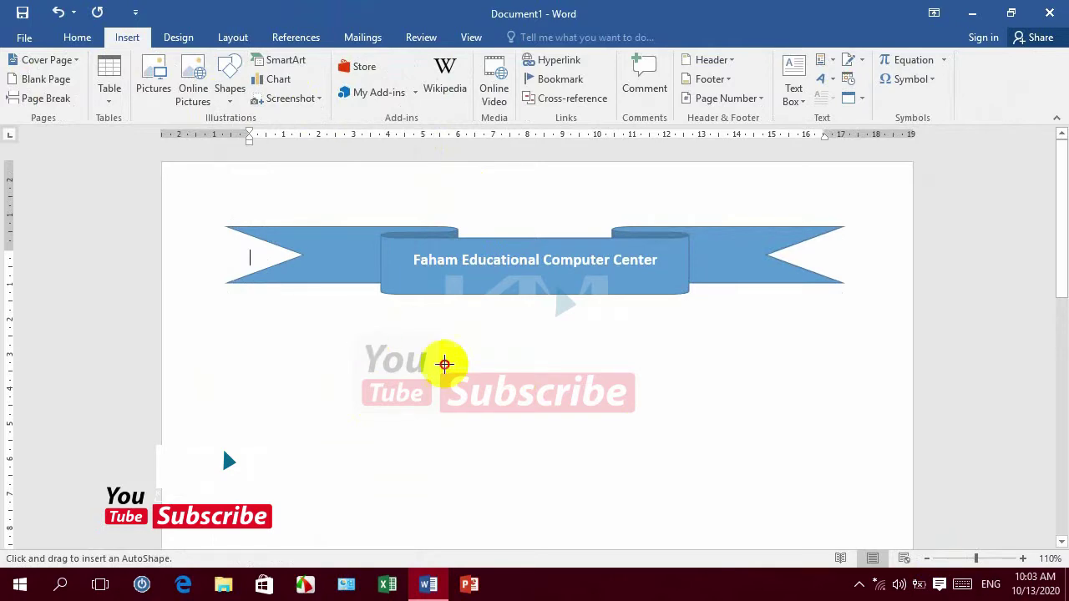
left_click_drag(371, 331, 693, 403)
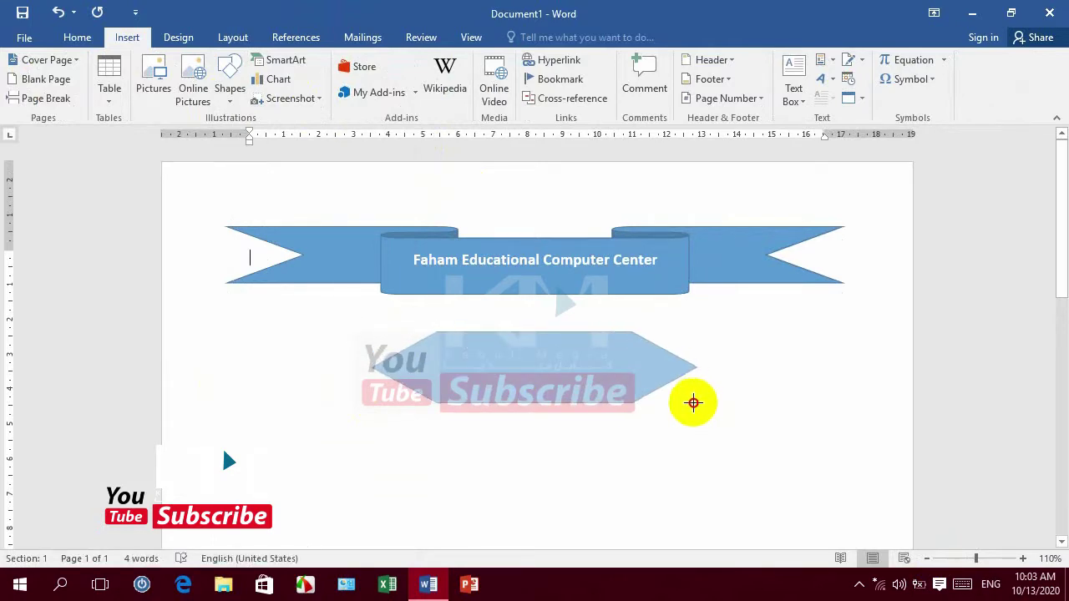
left_click_drag(693, 403, 689, 402)
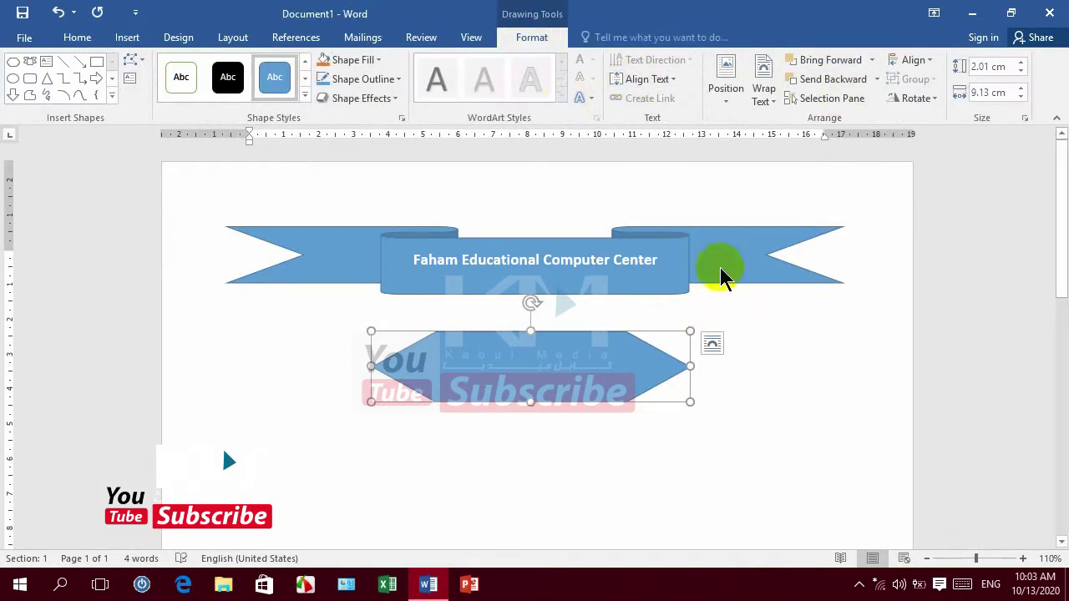
Apply Align Center so the hexagon sits centred between the page margins.
left_click(736, 106)
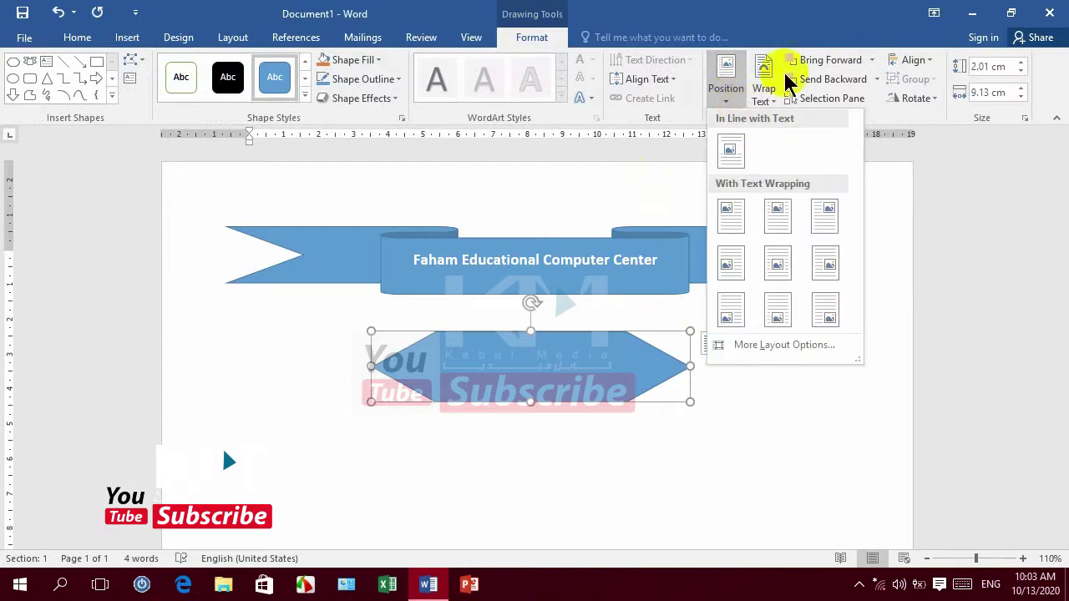
left_click(929, 63)
left_click(931, 64)
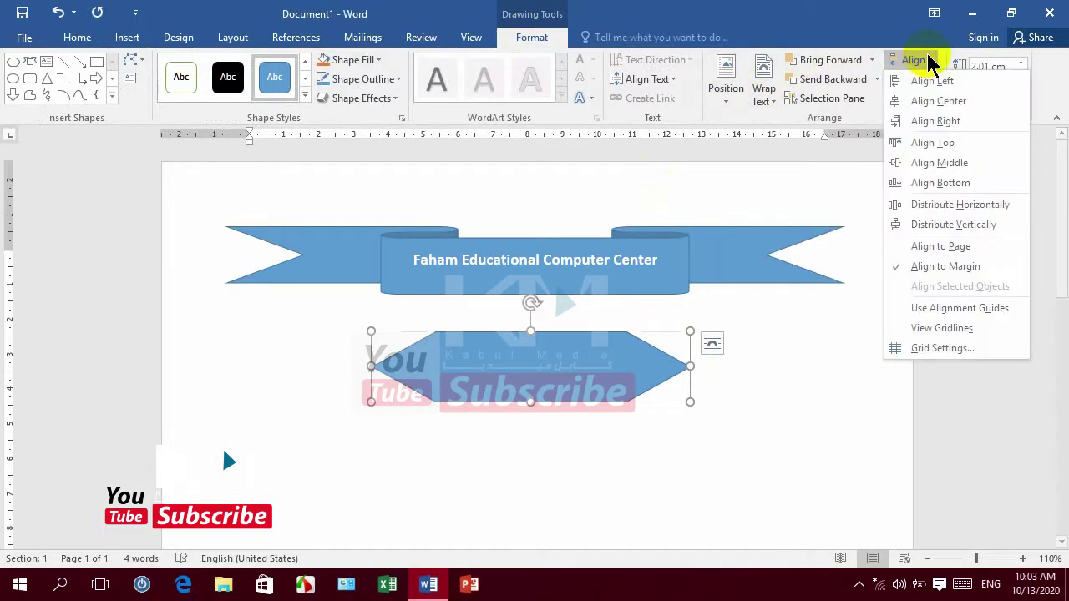
left_click(929, 101)
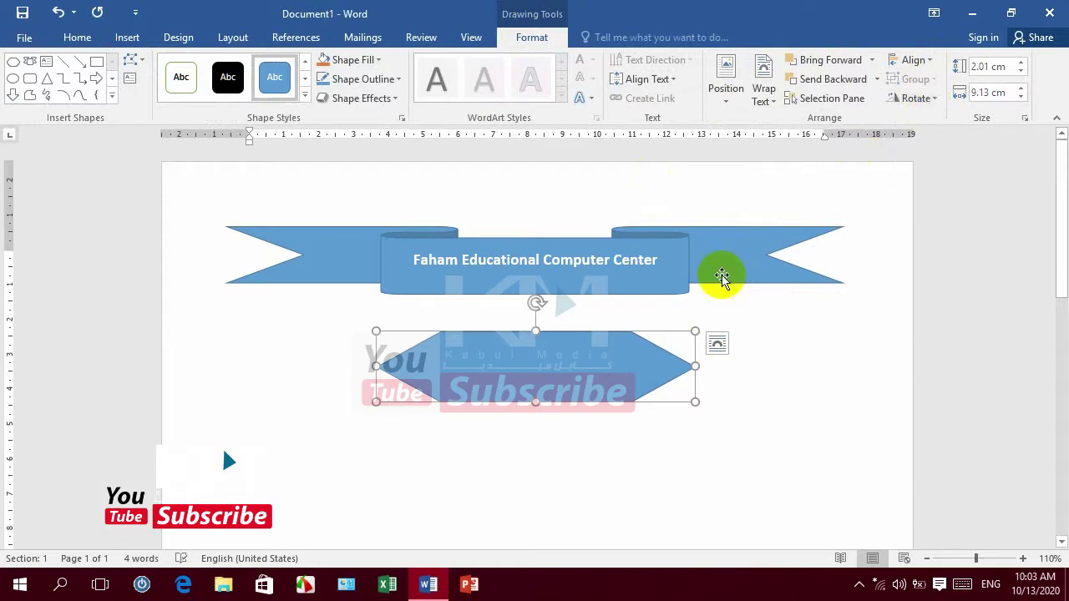
Label the hexagon 'CIT Outline' in larger bold text and nudge it up three times.
left_click(536, 360)
type("C")
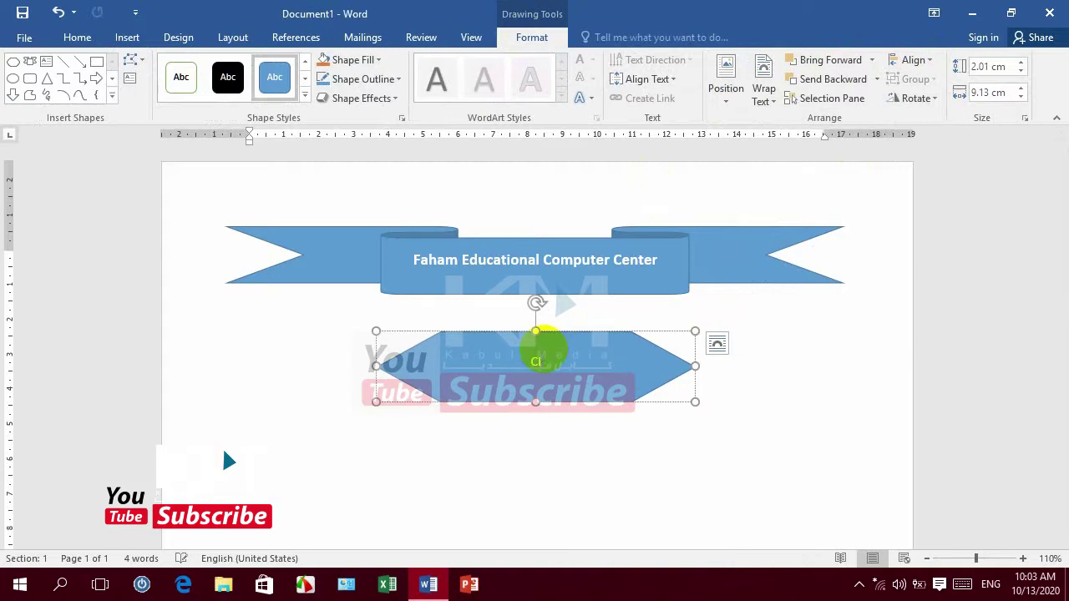
type("IT Out")
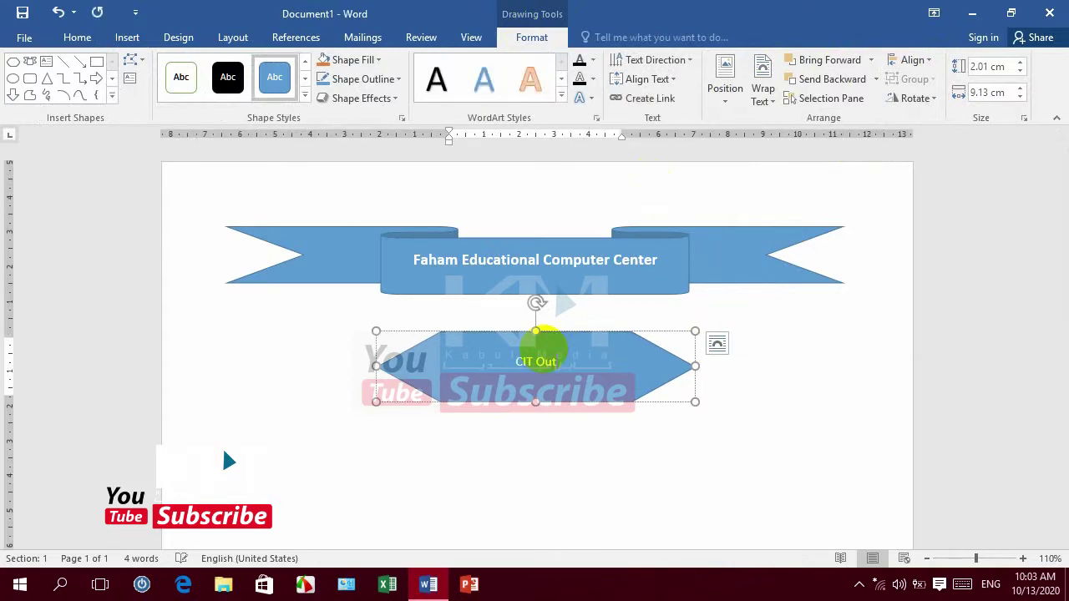
type("line")
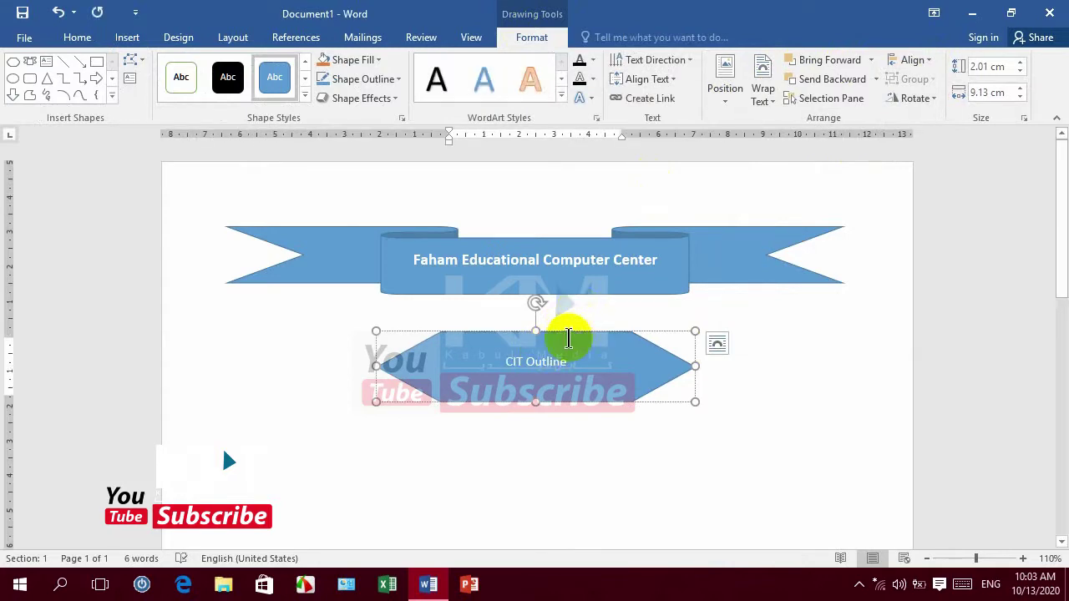
left_click(572, 336)
key("ctrl+shift+period")
key("ctrl+shift+period")
key("ctrl+b")
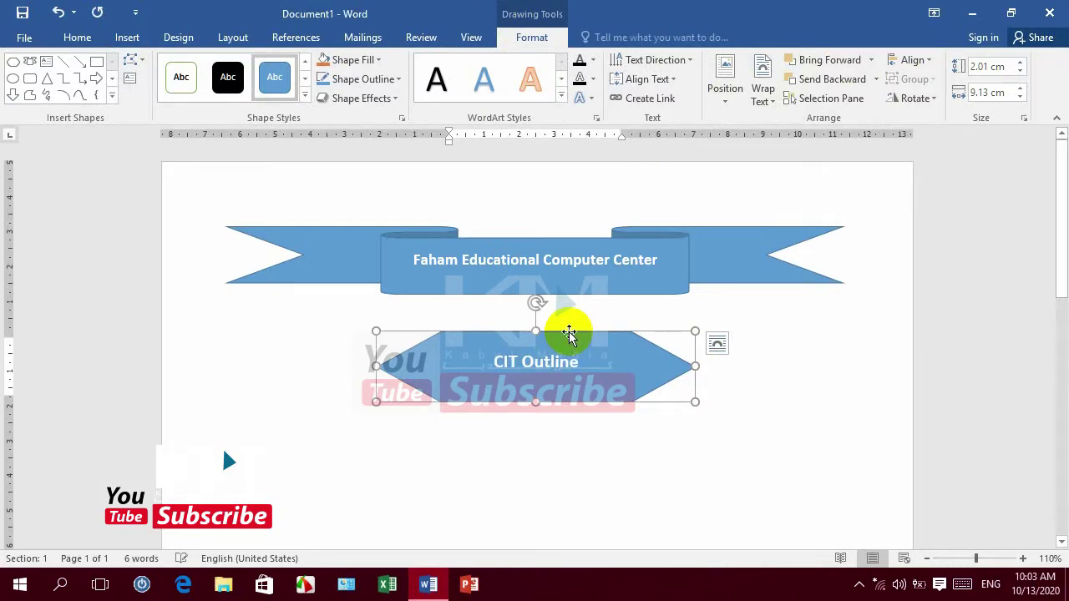
key("ctrl+Up")
key("ctrl+Up")
key("ctrl+Up")
key("ctrl+Up")
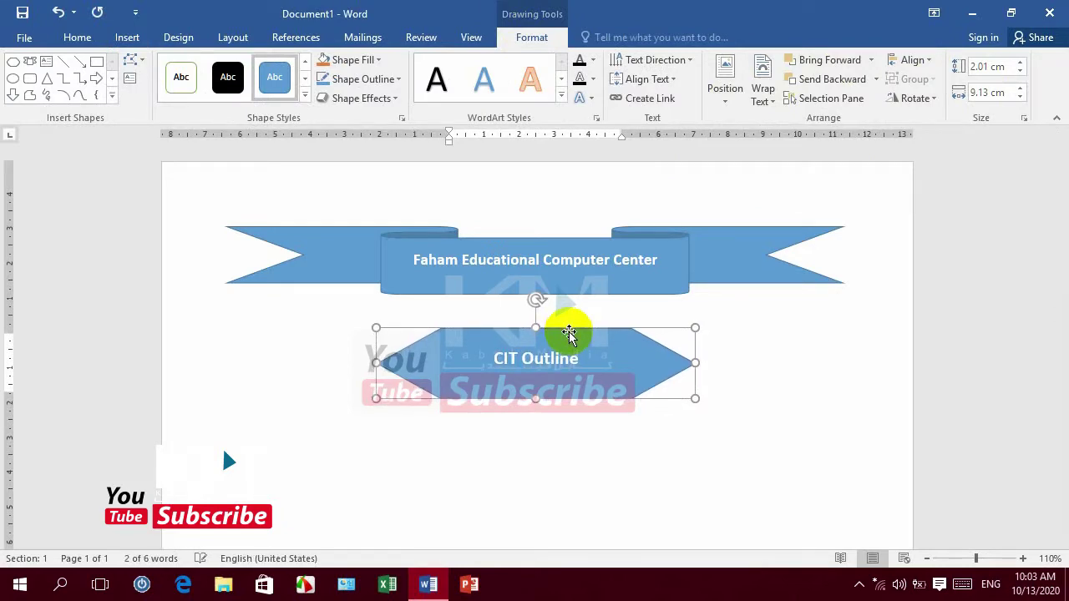
key("ctrl+Up")
key("ctrl+Up")
key("ctrl+Up")
key("ctrl+Up")
key("ctrl+Up")
key("ctrl+Up")
key("ctrl+Up")
key("ctrl+Up")
key("ctrl+Up")
key("ctrl+Up")
key("ctrl+Up")
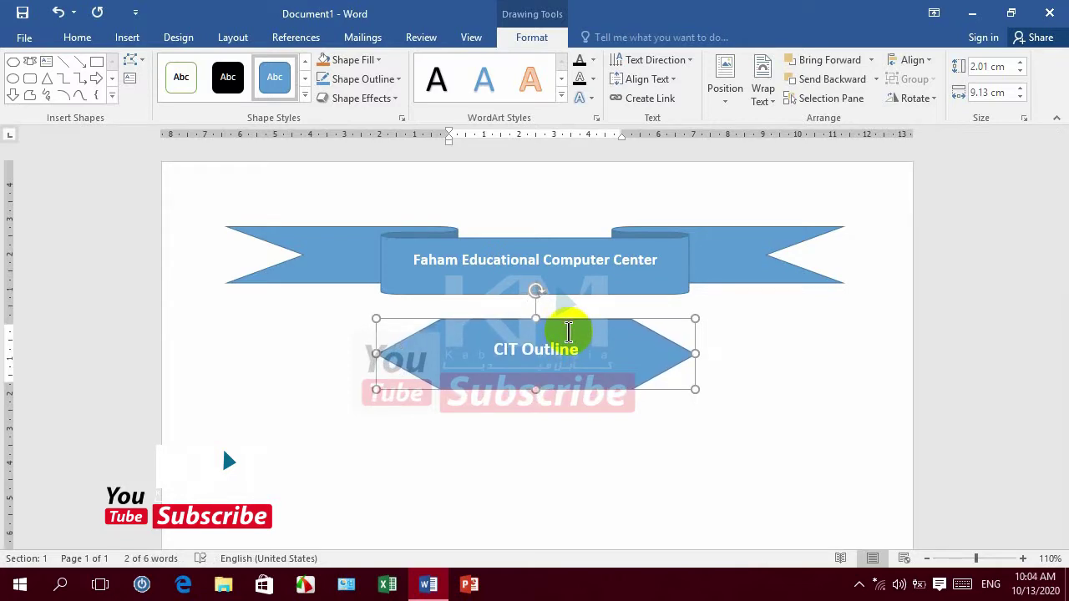
key("ctrl+Up")
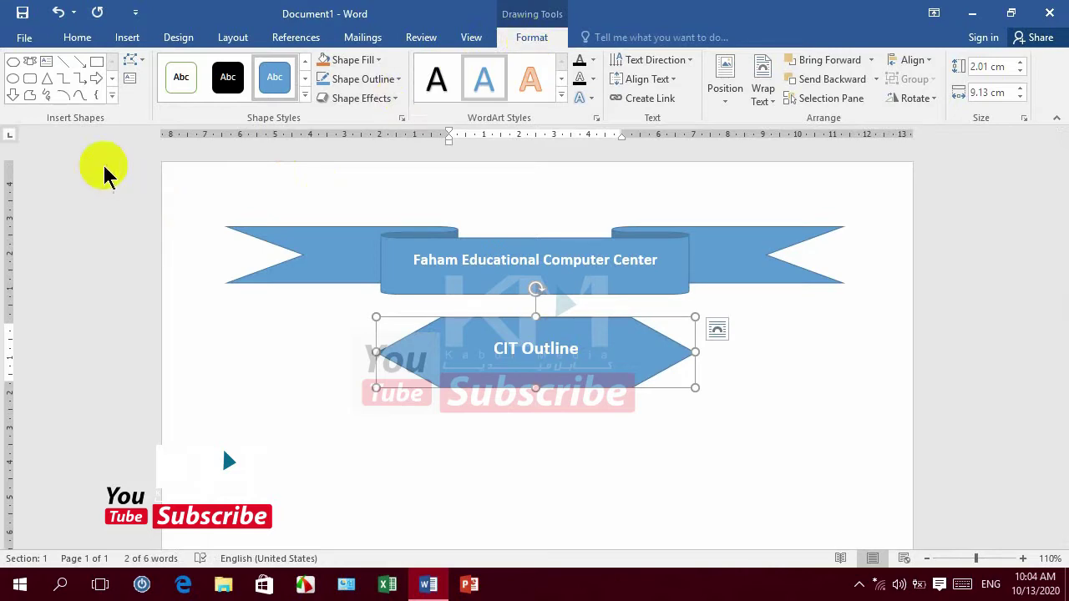
Pick the Flowchart: Decision diamond from the full Shapes gallery.
left_click(112, 96)
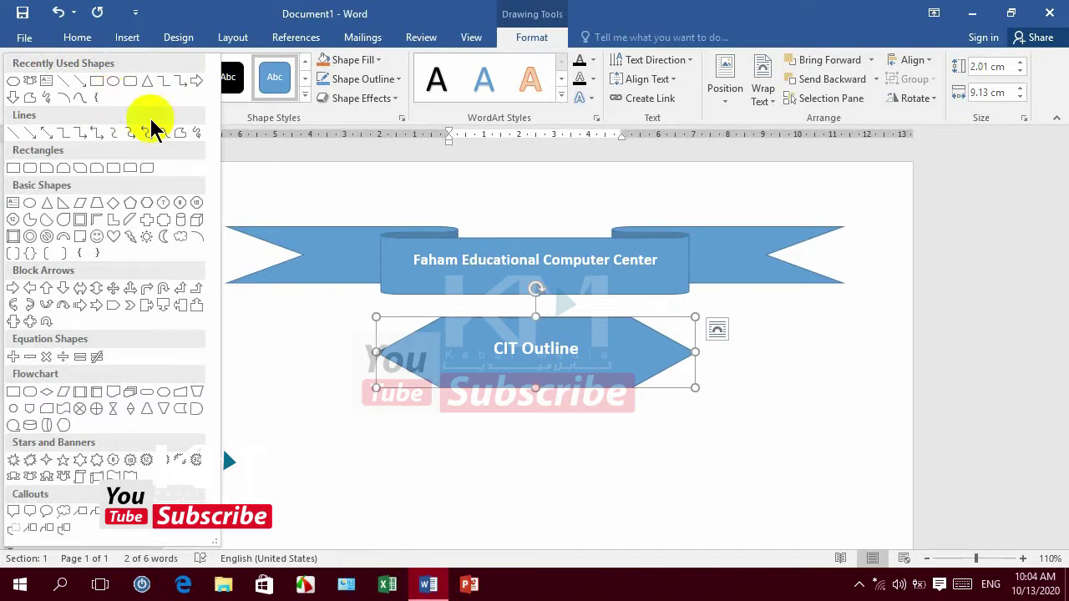
left_click(547, 349)
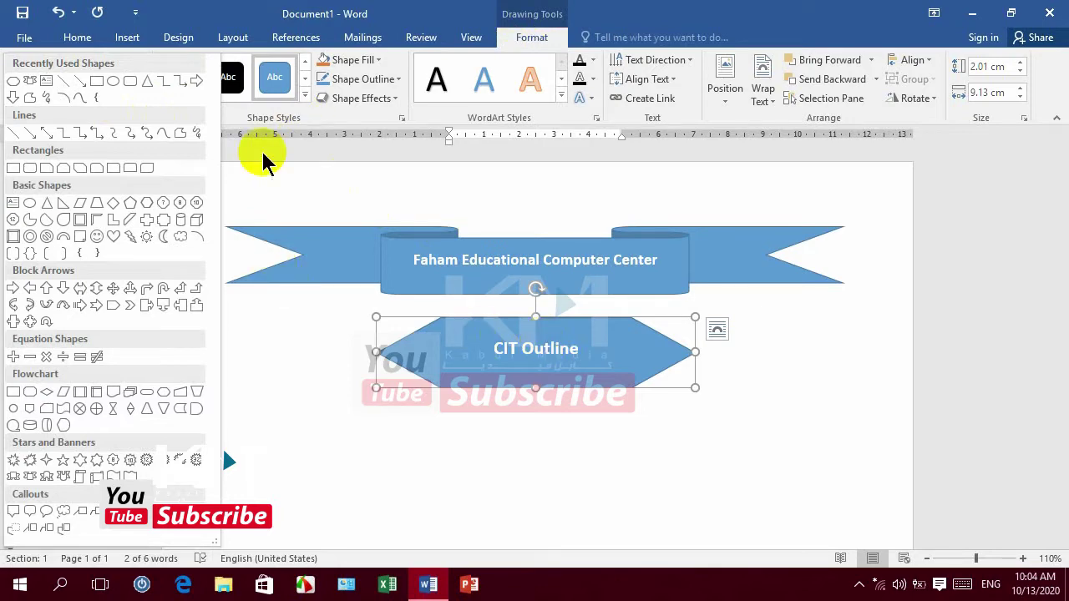
left_click(44, 396)
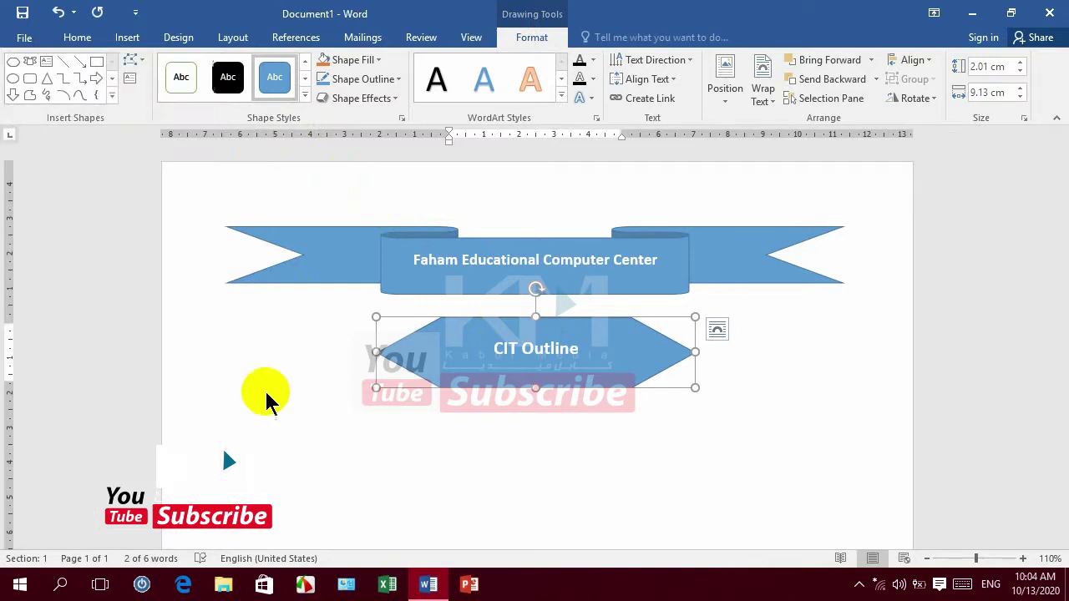
Draw a 2.08 cm-tall diamond below the hexagon labelled 'Duration 3 Months', text enlarged twice.
left_click_drag(376, 397, 694, 459)
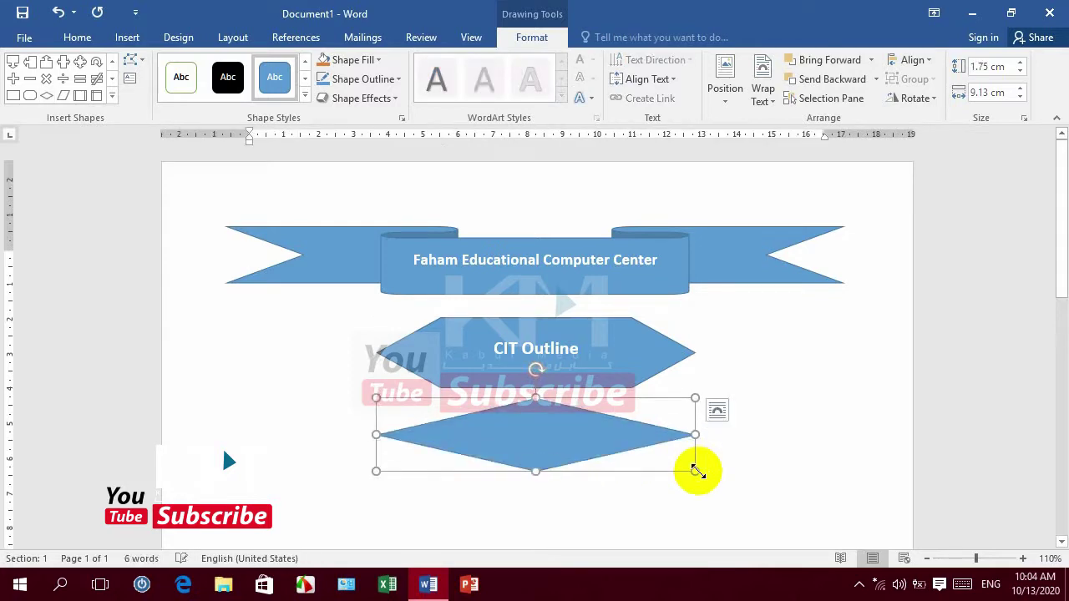
left_click_drag(693, 457, 698, 472)
type("D")
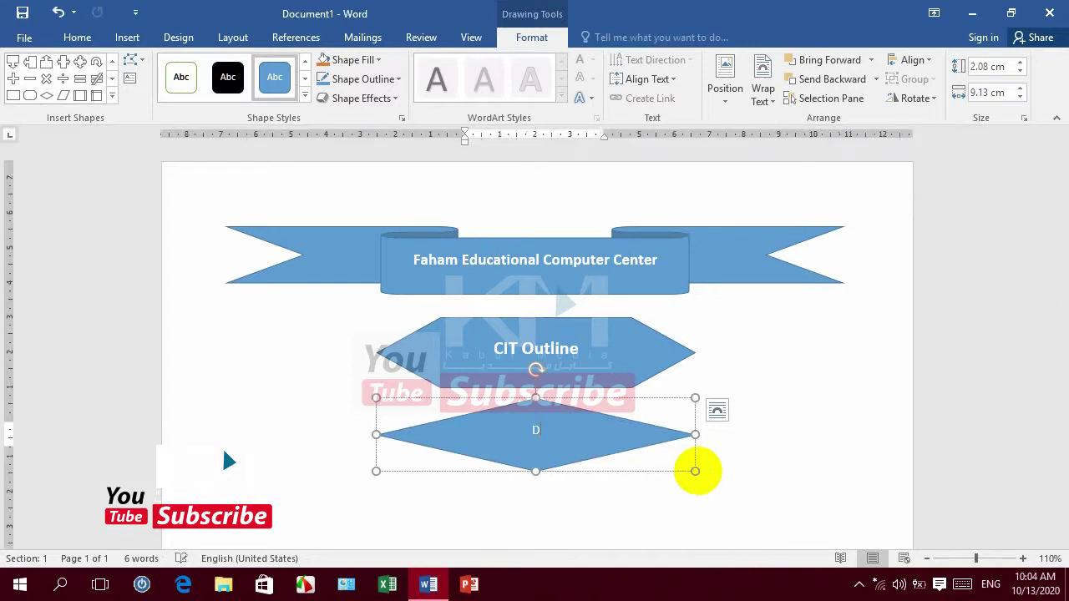
type("uratio")
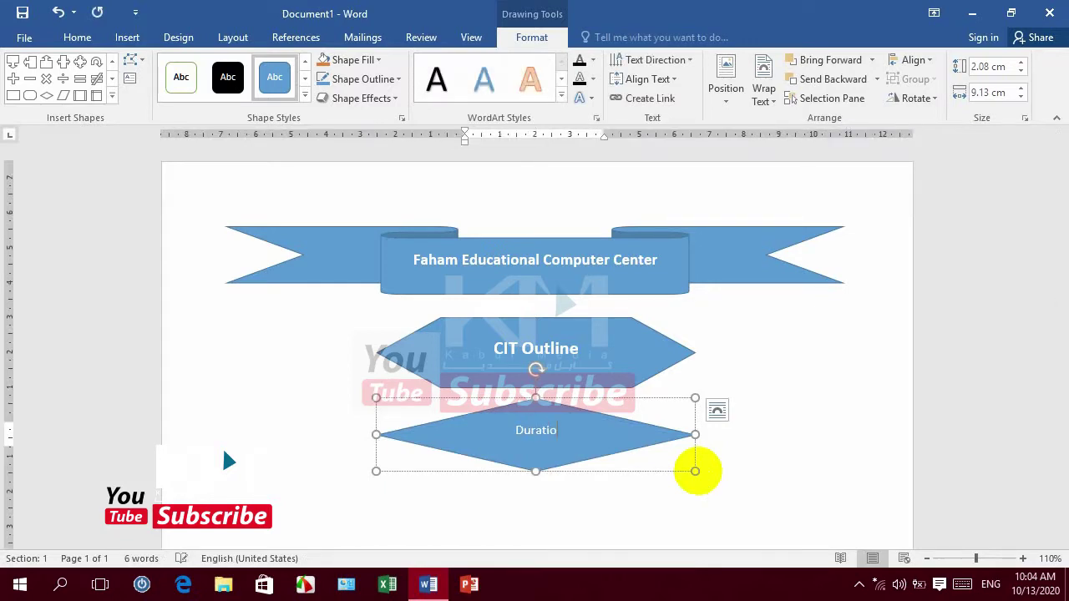
type("n ")
type("3 M")
type("onths")
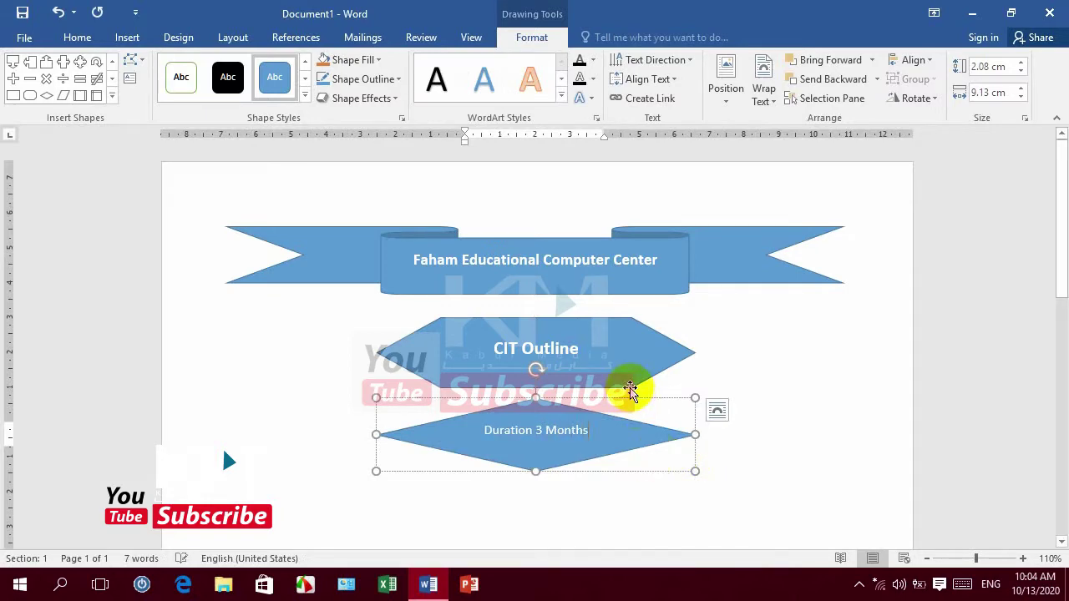
key("ctrl+shift+period")
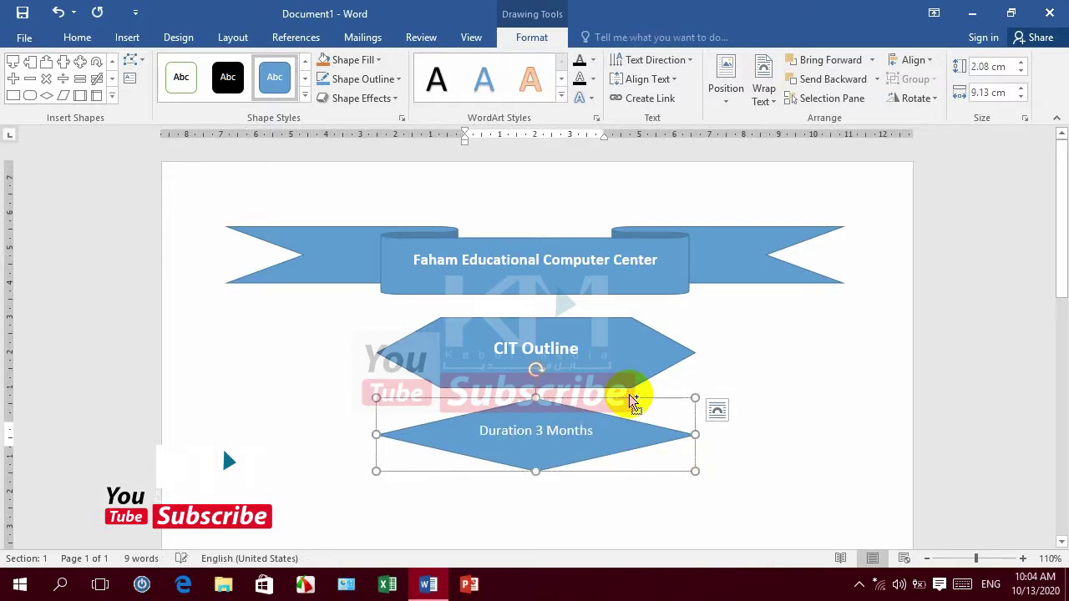
key("ctrl+shift+period")
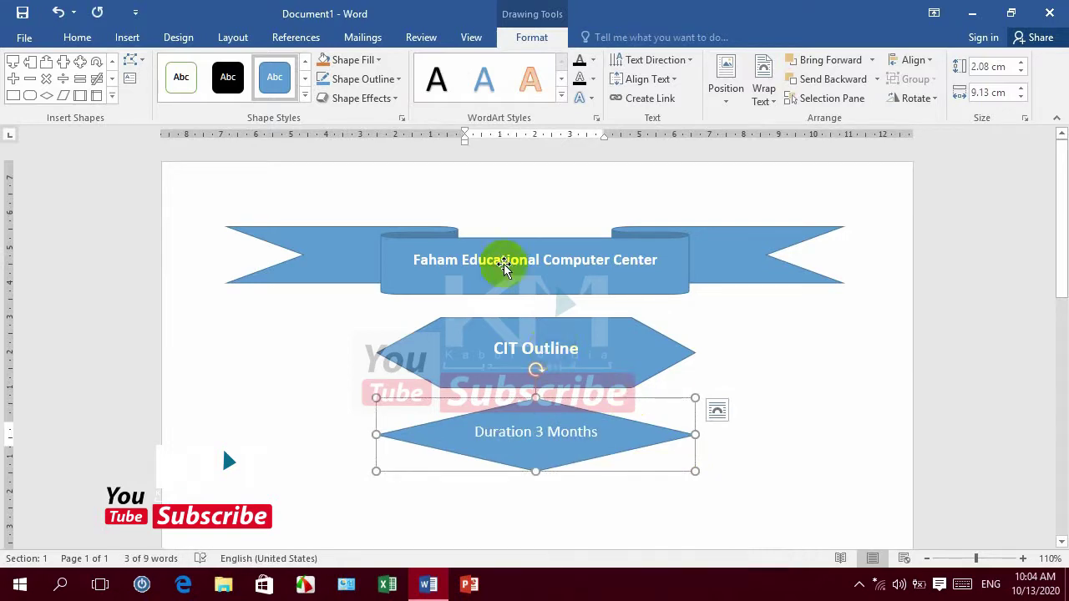
Draw a tall 11.24 cm by 5.18 cm panel shape below the diamond.
left_click(112, 99)
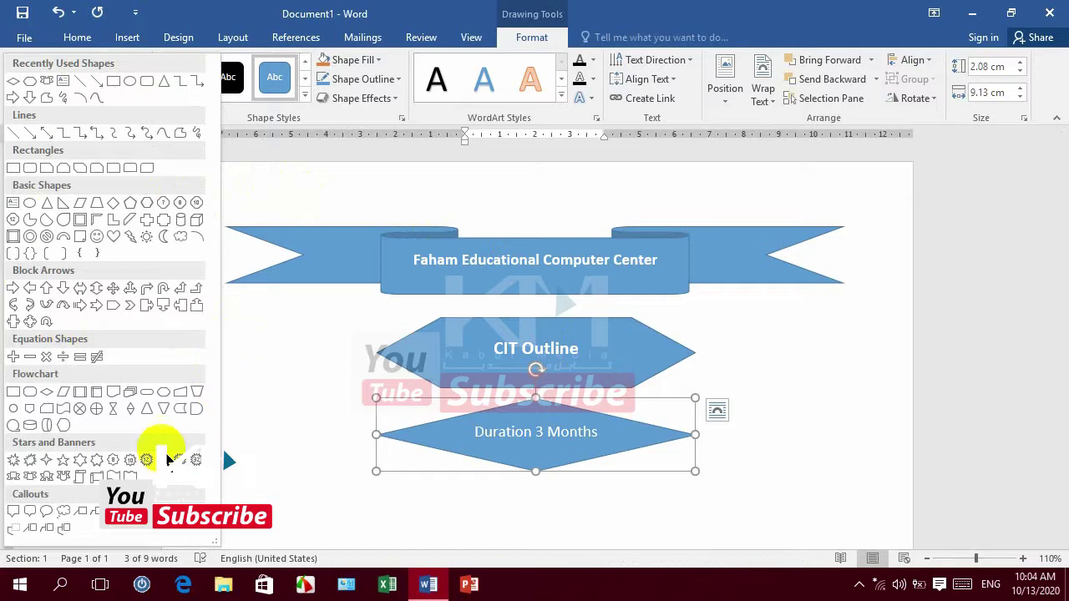
left_click(74, 395)
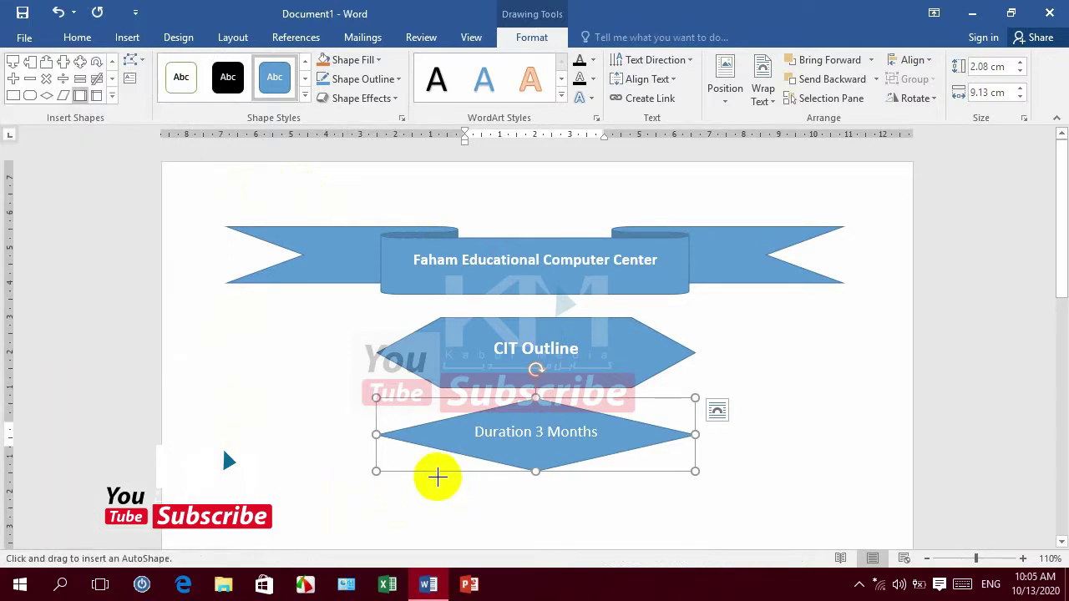
left_click_drag(438, 477, 646, 570)
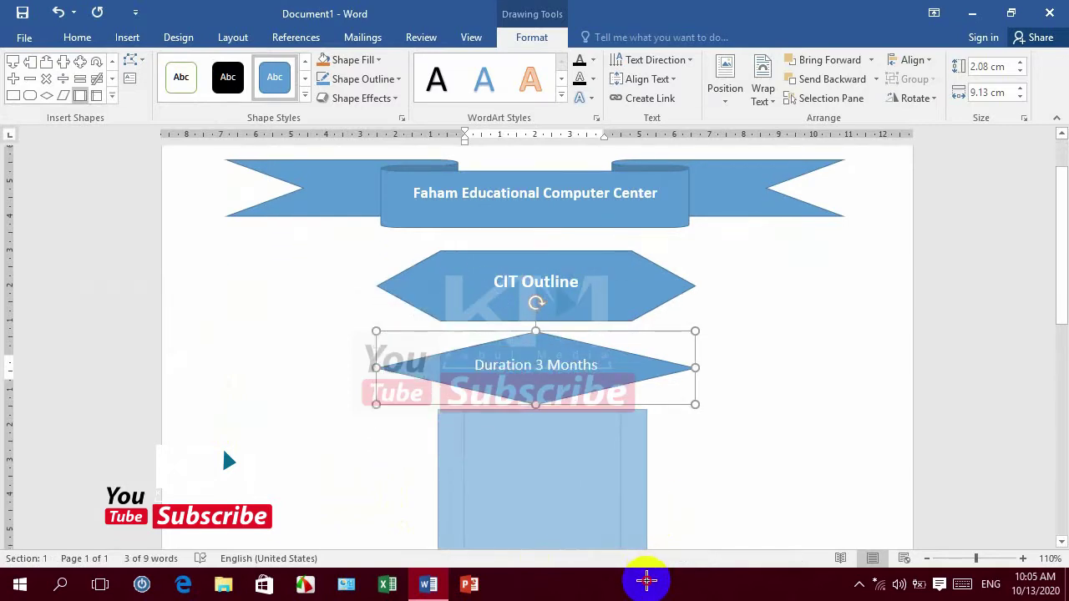
mouse_move(646, 570)
left_mouse_down()
mouse_move(626, 548)
mouse_move(621, 556)
mouse_move(618, 534)
left_mouse_up()
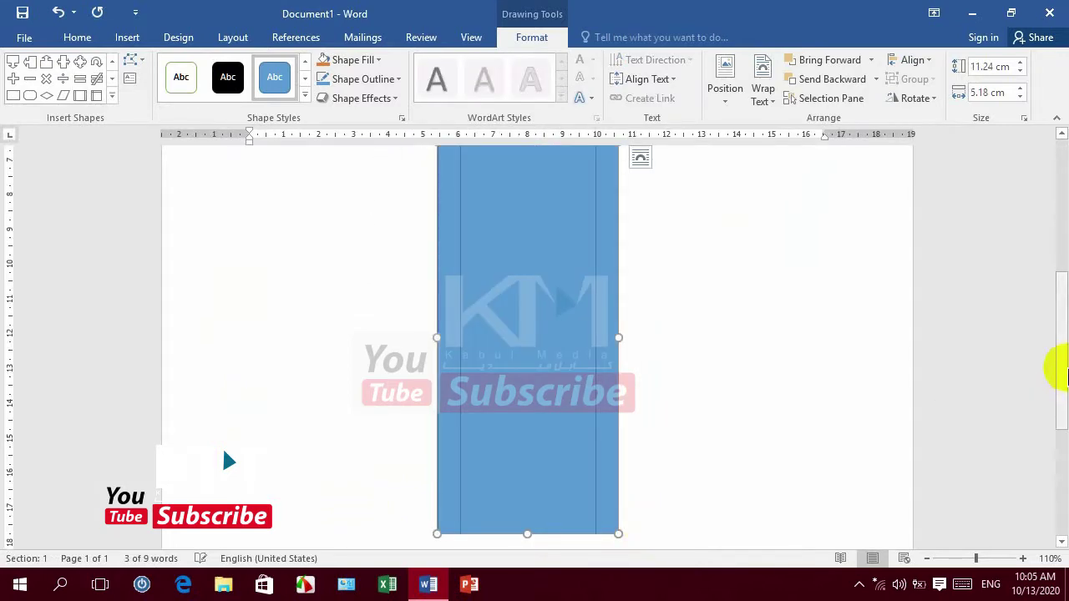
left_click_drag(1054, 365, 1062, 342)
scroll(1056, 338, "up", 1)
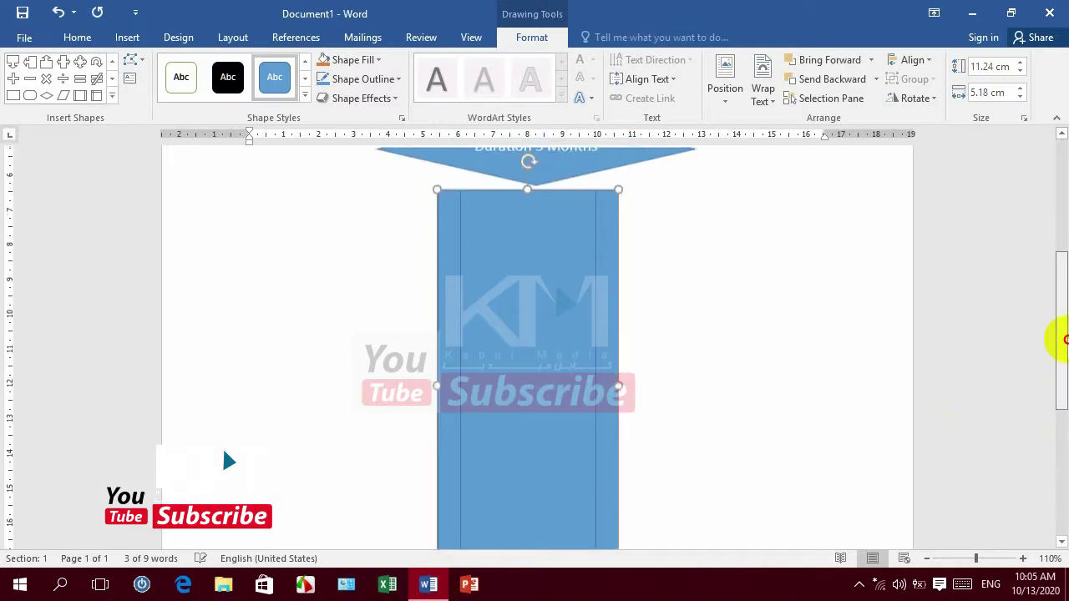
Centre the panel horizontally with Align Center.
left_click(914, 61)
left_click(933, 101)
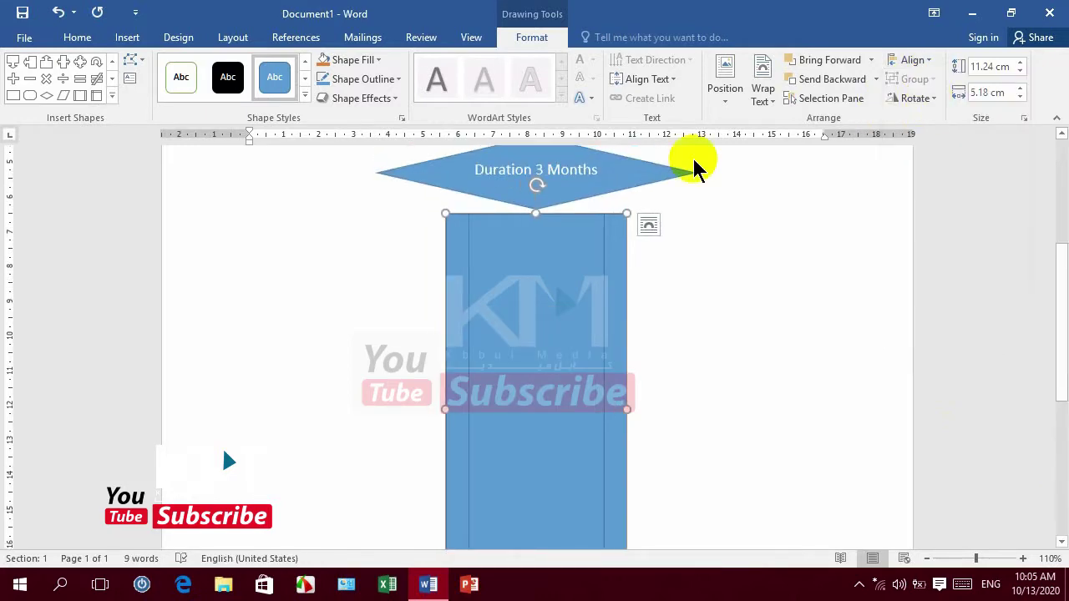
left_click(538, 270)
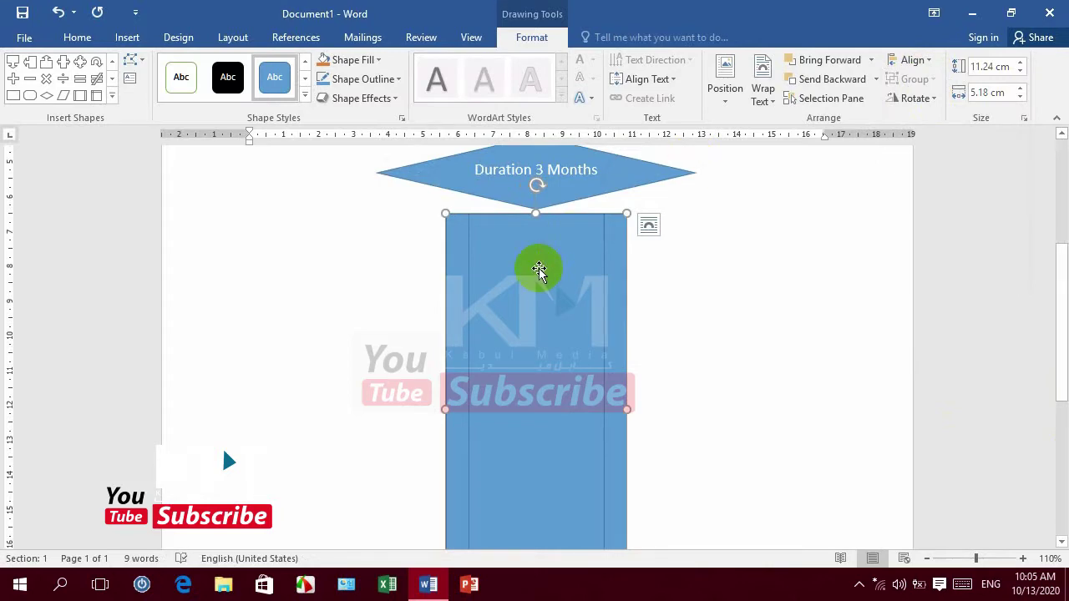
Type IT Basic, Windows and MS Word as lines inside the tall panel.
left_click(539, 268)
type("IT B")
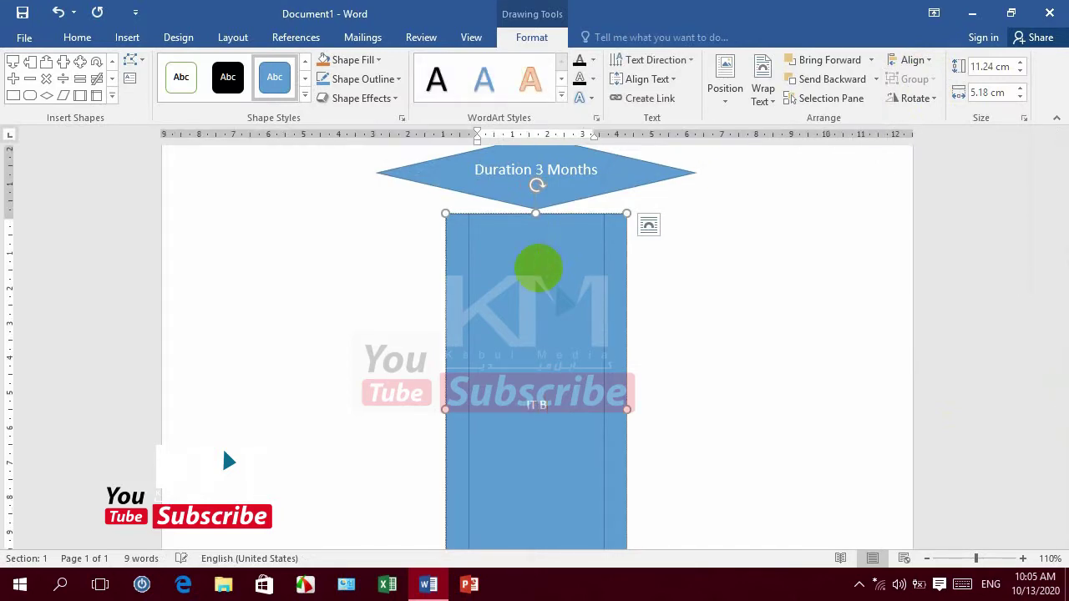
type("asic")
key("Return")
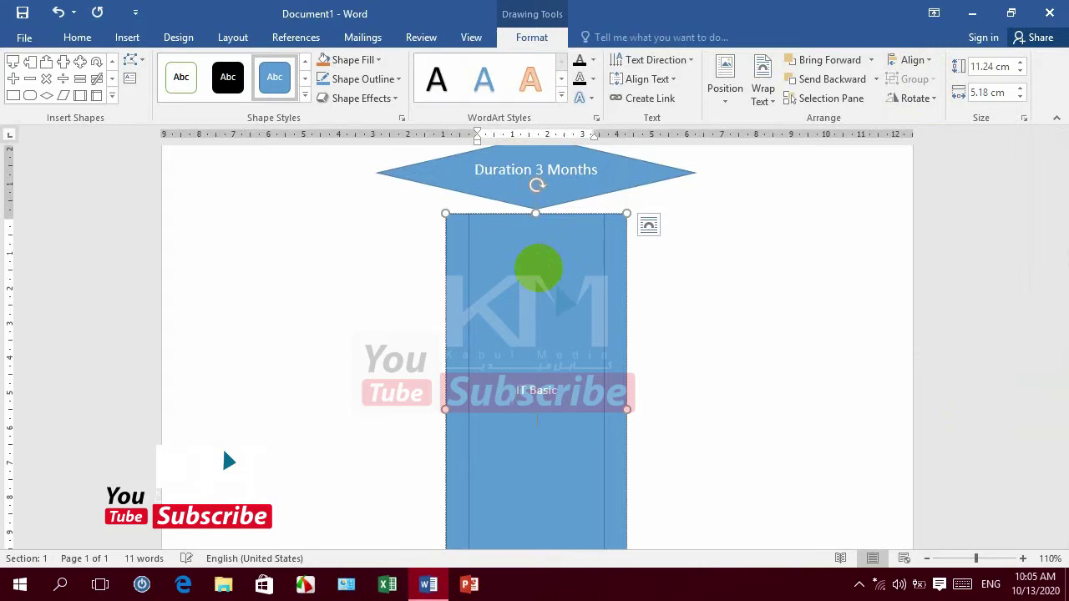
type("Windows")
key("Return")
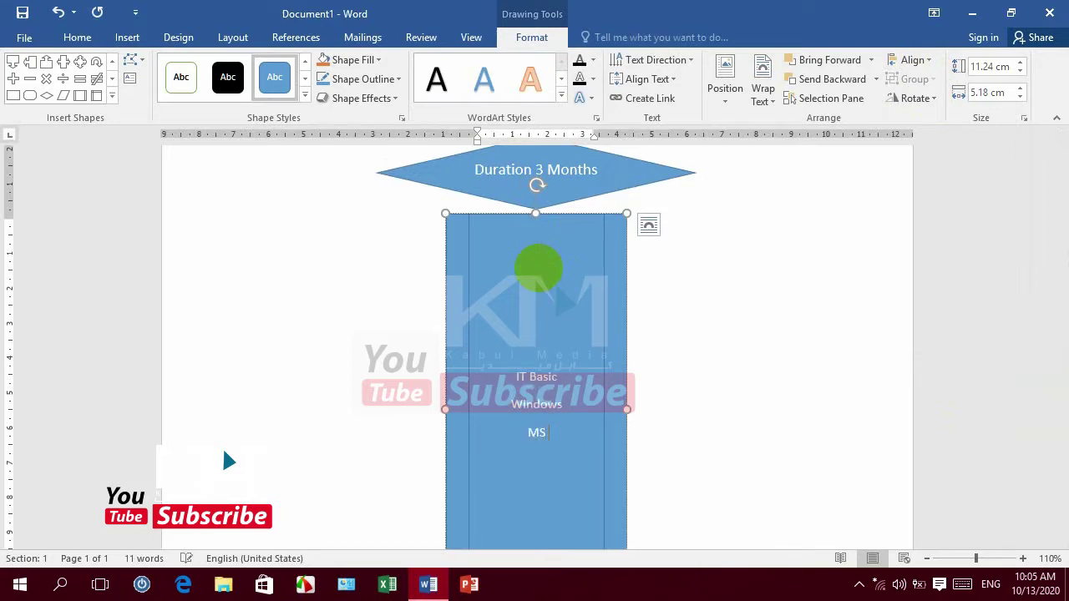
type("Word")
key("Return")
type("Excel")
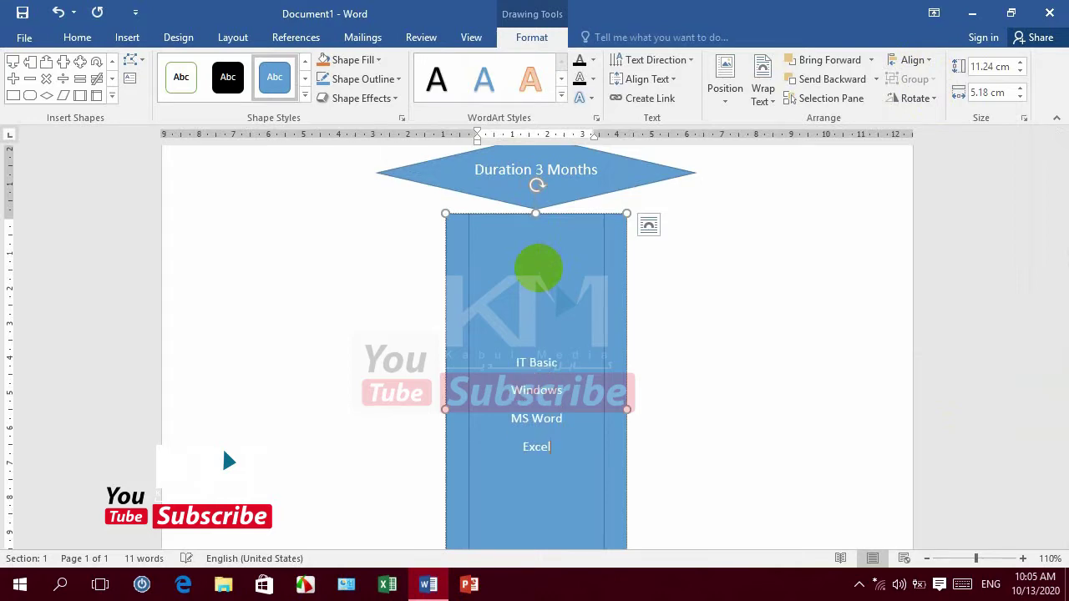
Add Excel, PowerPoint, Internet and Hardware as further list lines.
key("Return")
type("Powe")
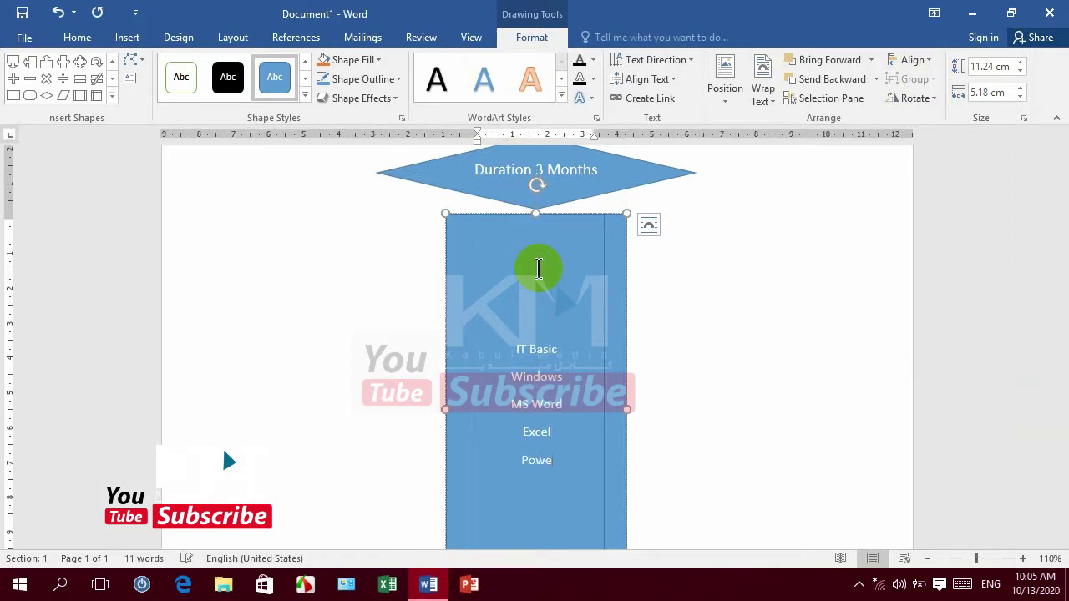
type("rPoint")
key("Return")
type("Inter")
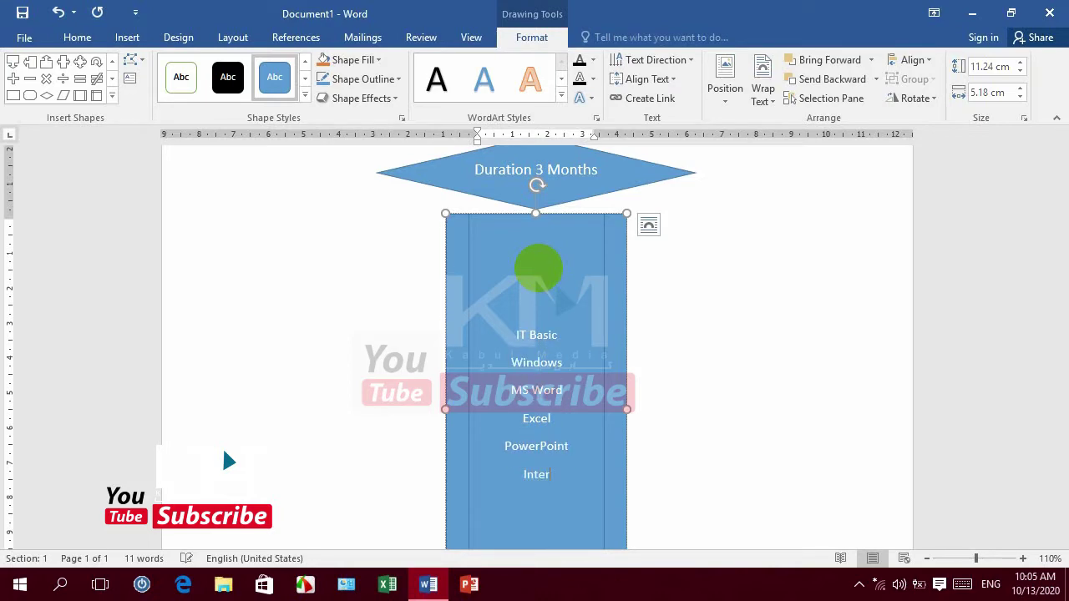
type("net")
key("Return")
type("Hardw")
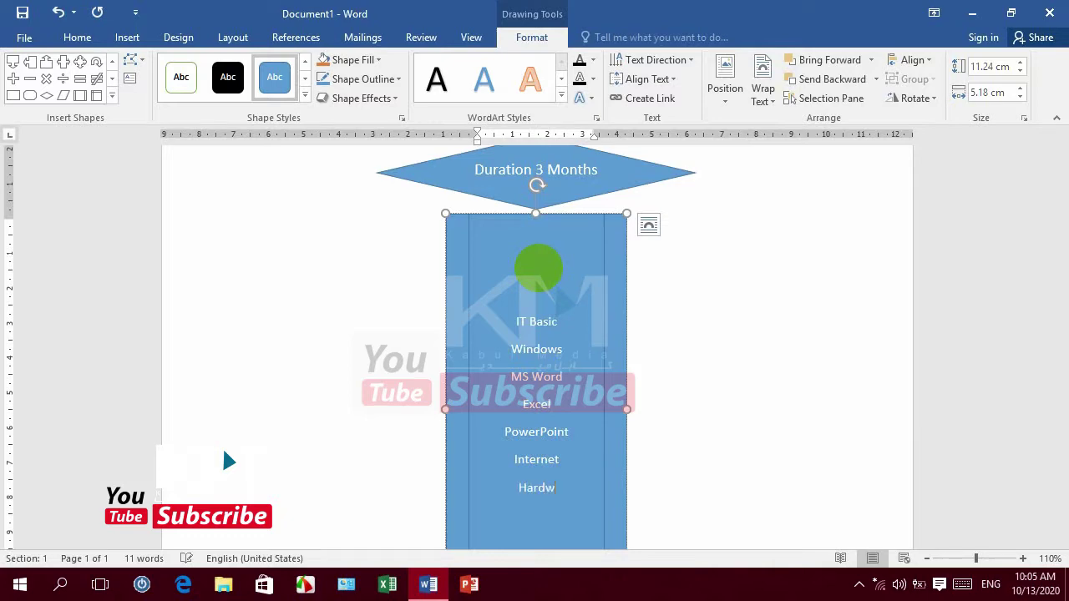
type("are")
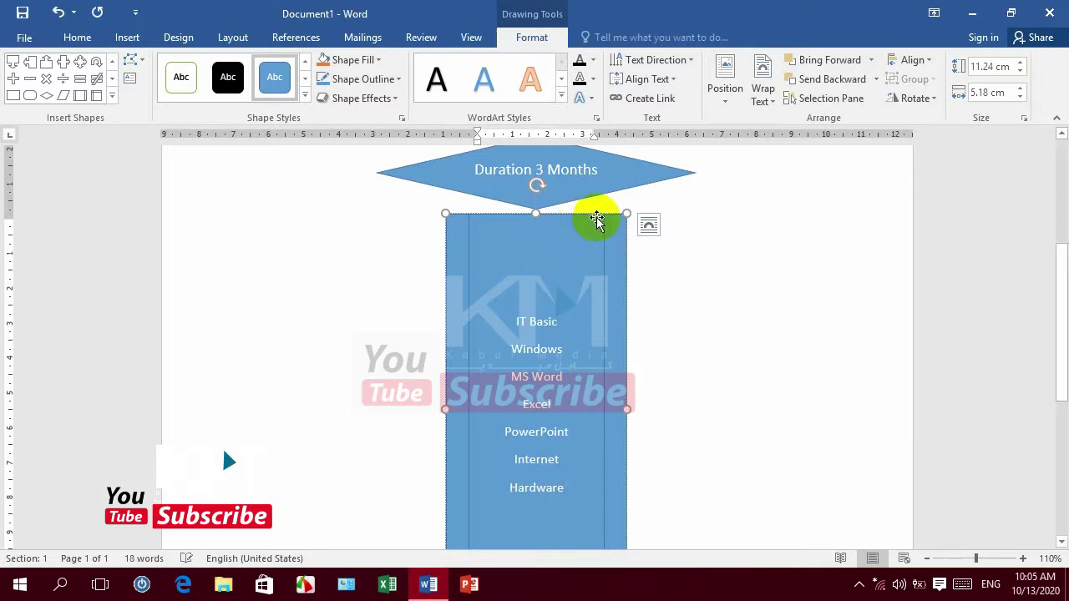
Enlarge the course list text to about 16 pt.
key("ctrl+shift+period")
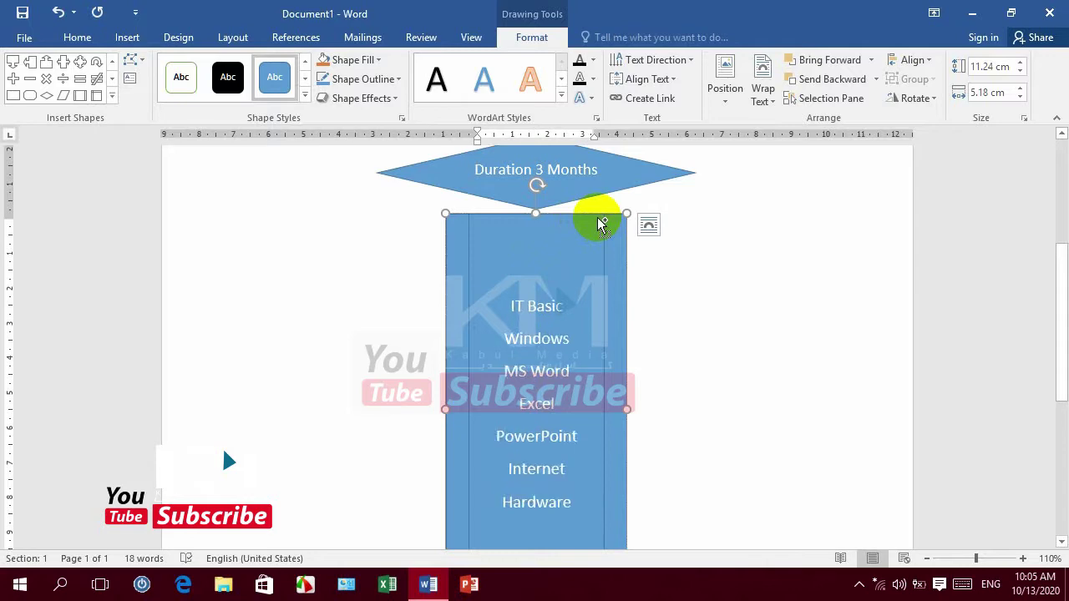
key("ctrl+shift+period")
key("ctrl+shift+period")
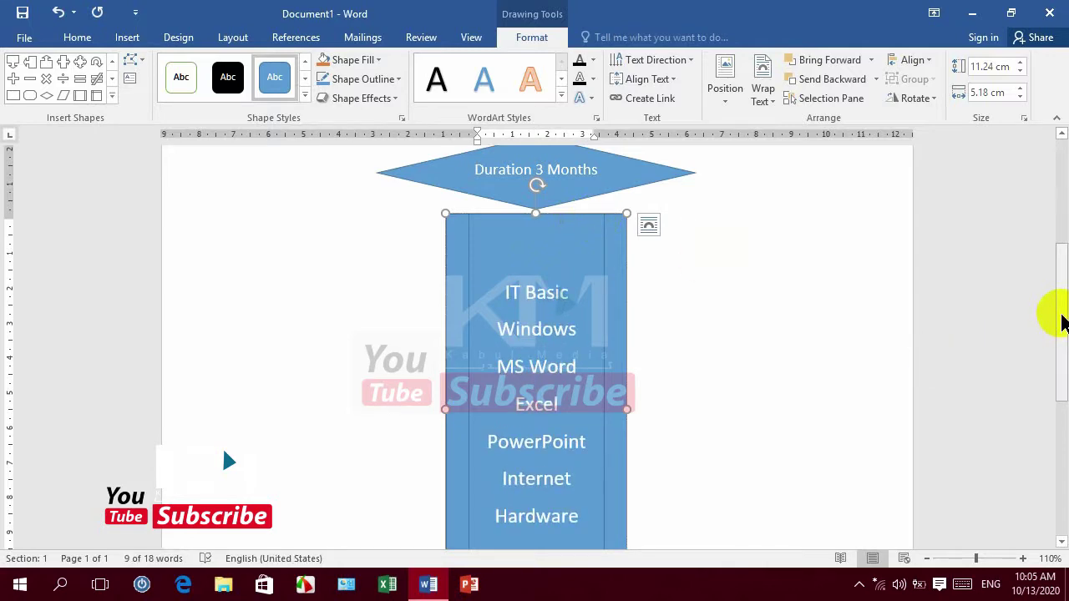
left_click_drag(1062, 310, 1050, 158)
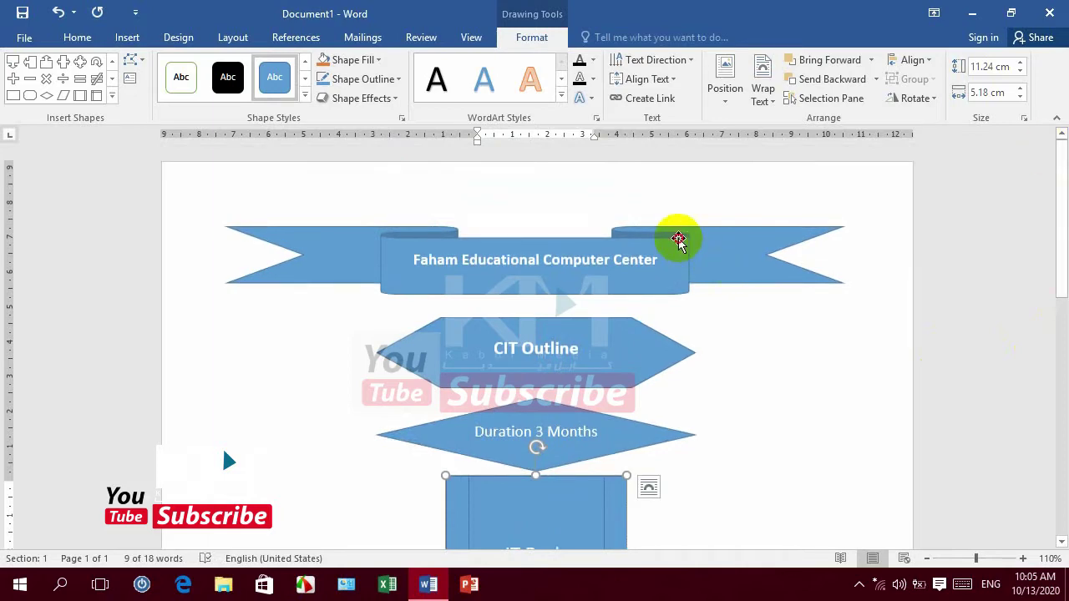
Fill the Faham Educational Computer Center banner dark blue.
left_click(678, 239)
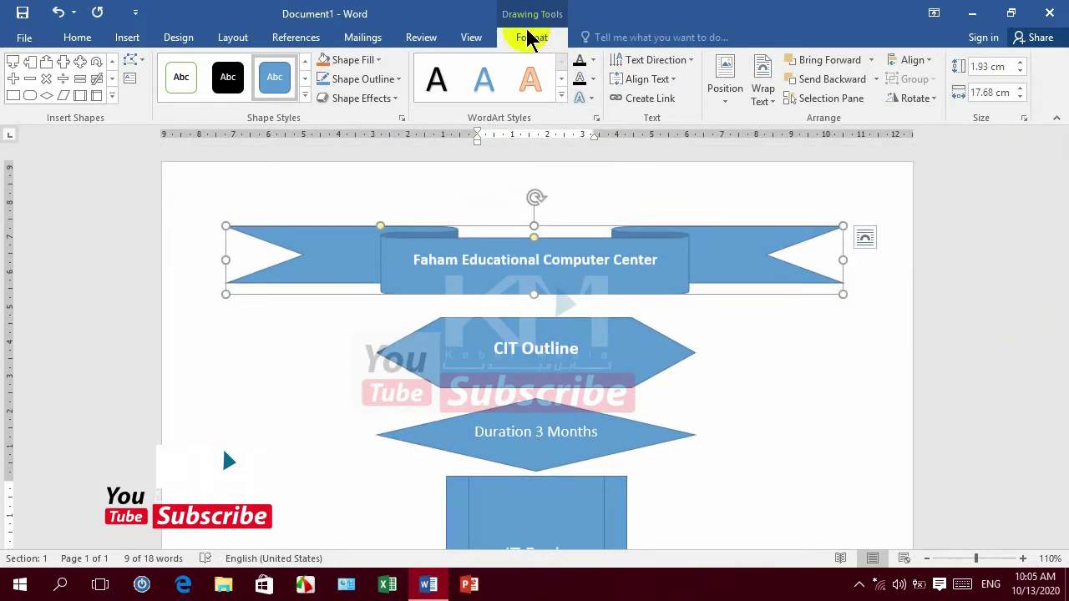
left_click(369, 64)
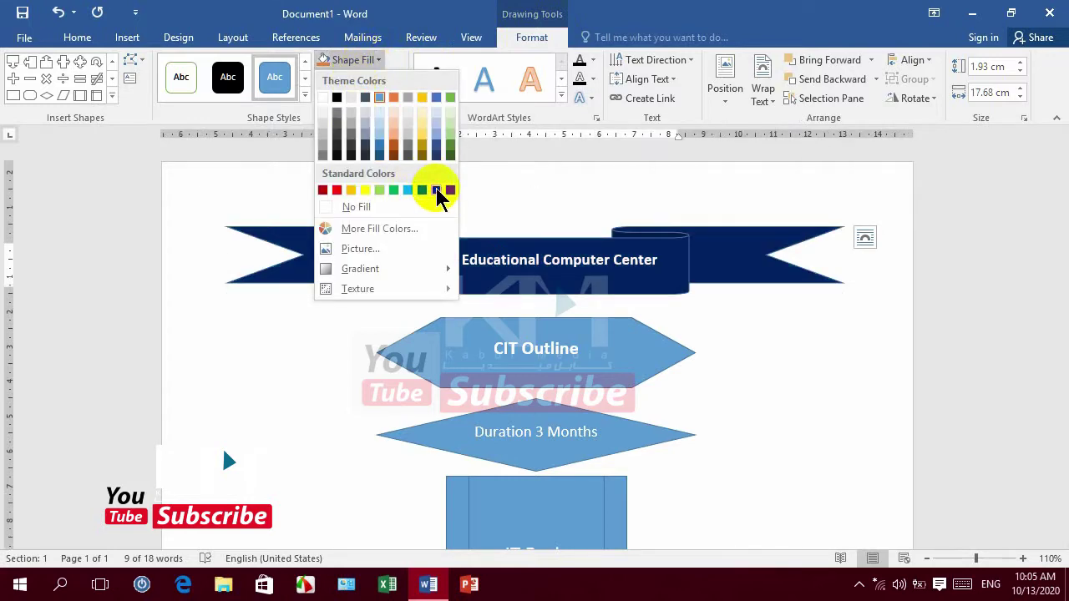
left_click(436, 190)
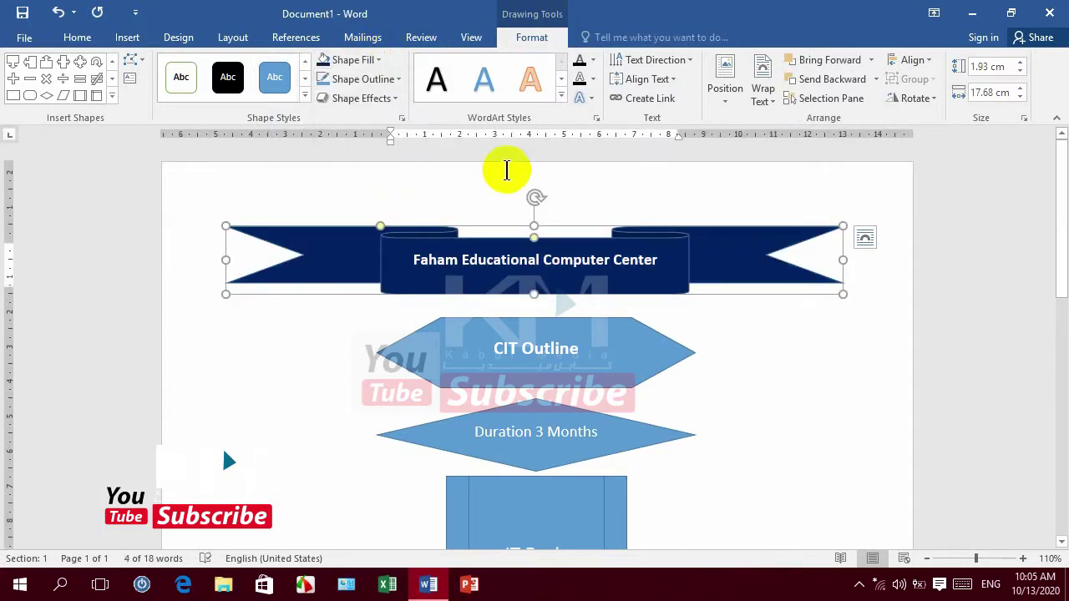
Apply the Stop warp transform to the banner title.
left_click(594, 99)
mouse_move(632, 310)
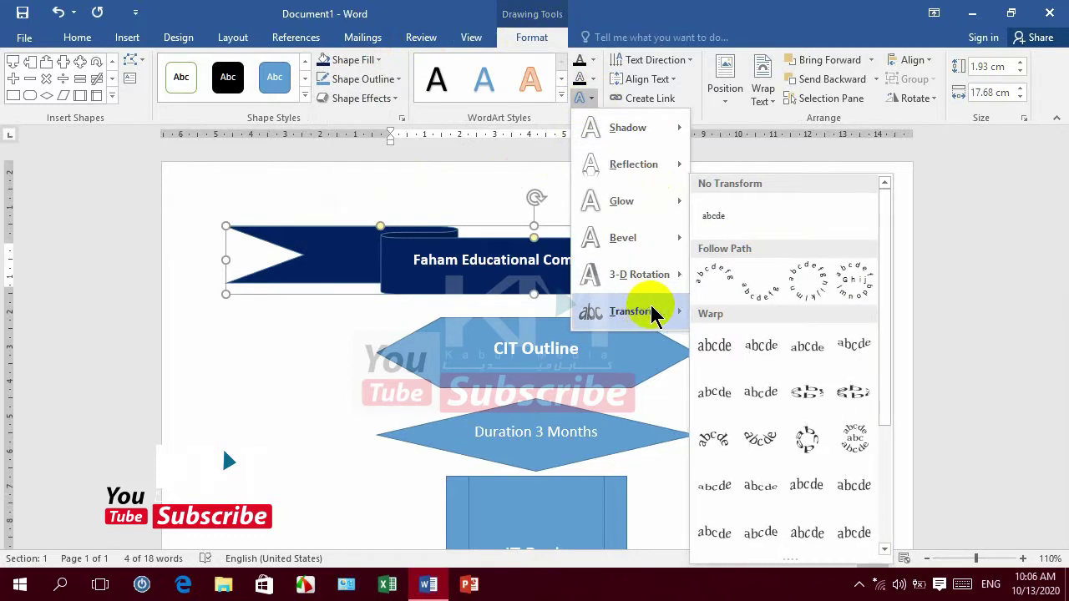
left_click(763, 346)
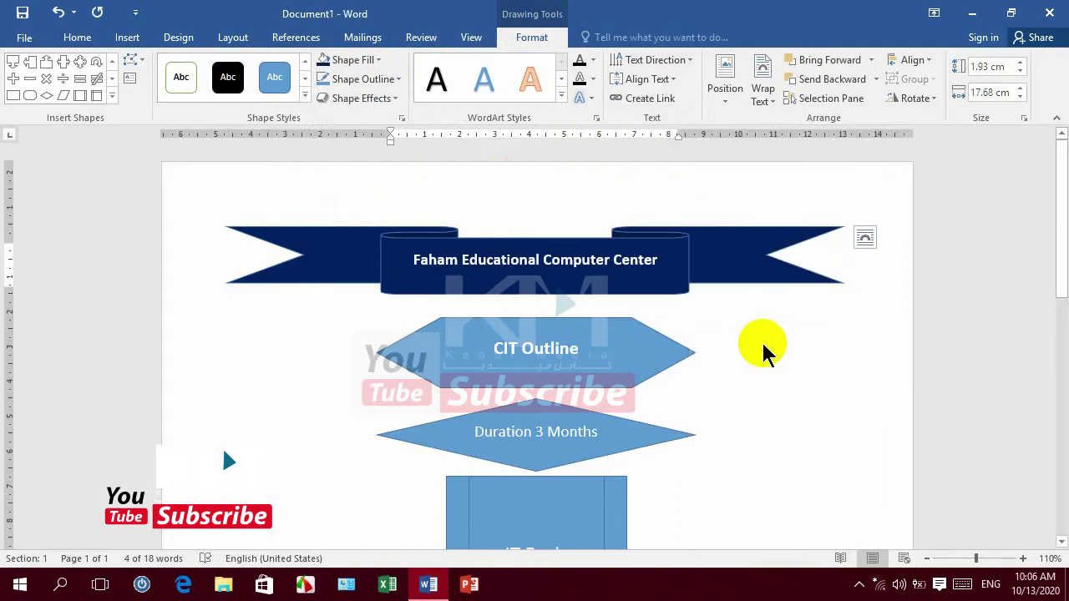
left_click(664, 342)
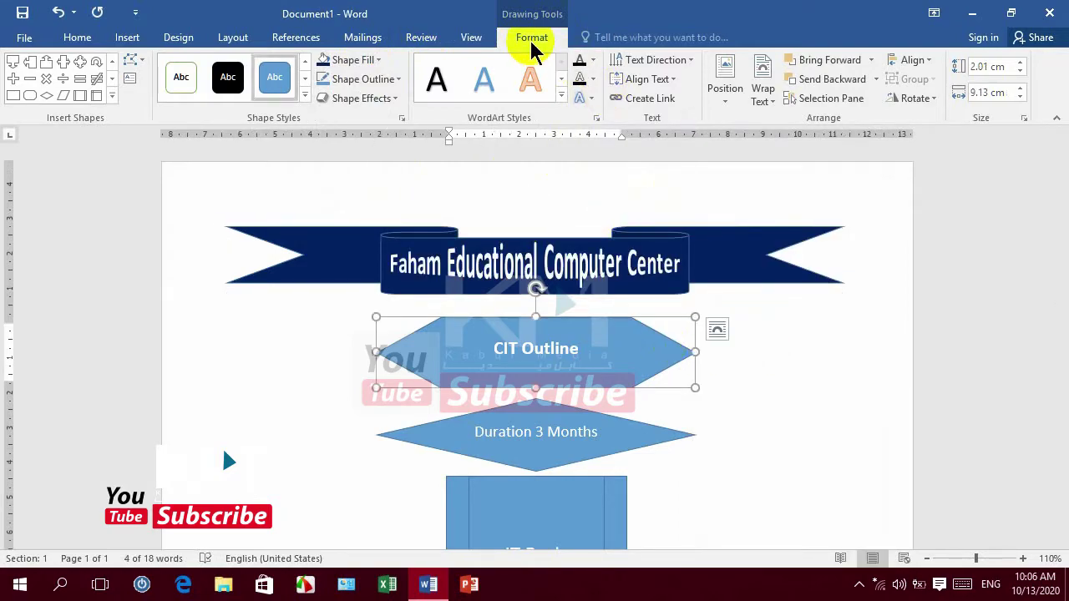
Fill the CIT Outline hexagon with dark wood texture and the Duration diamond with parchment.
left_click(379, 65)
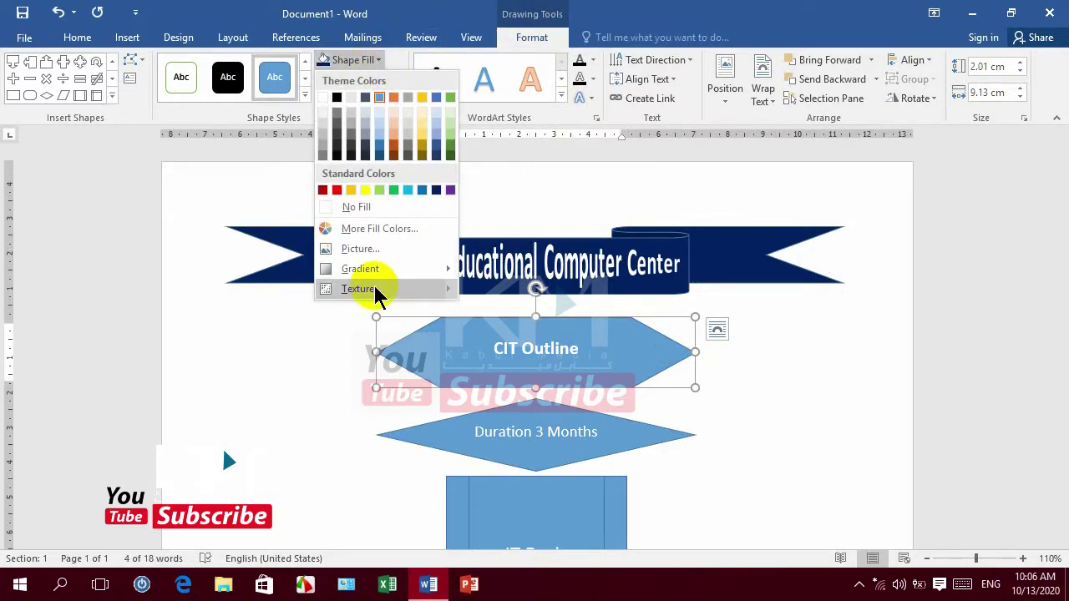
mouse_move(358, 288)
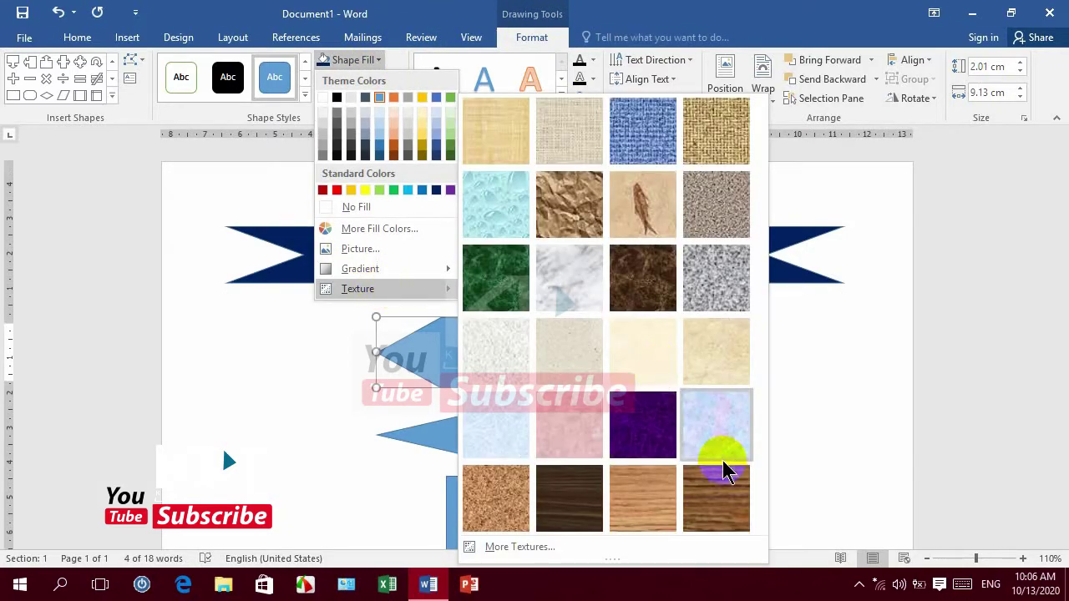
left_click(582, 499)
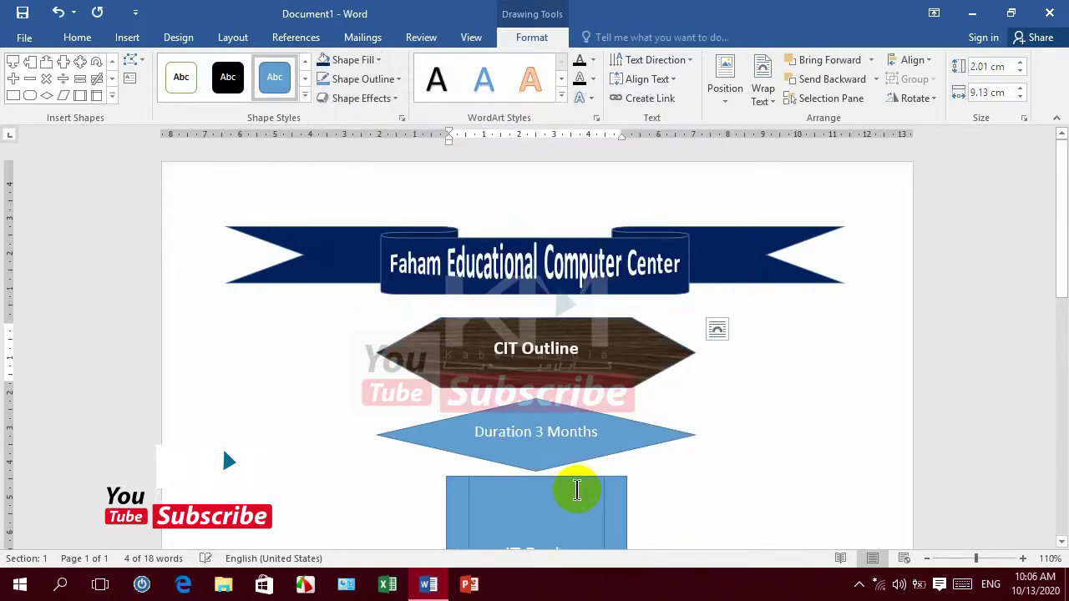
left_click(580, 413)
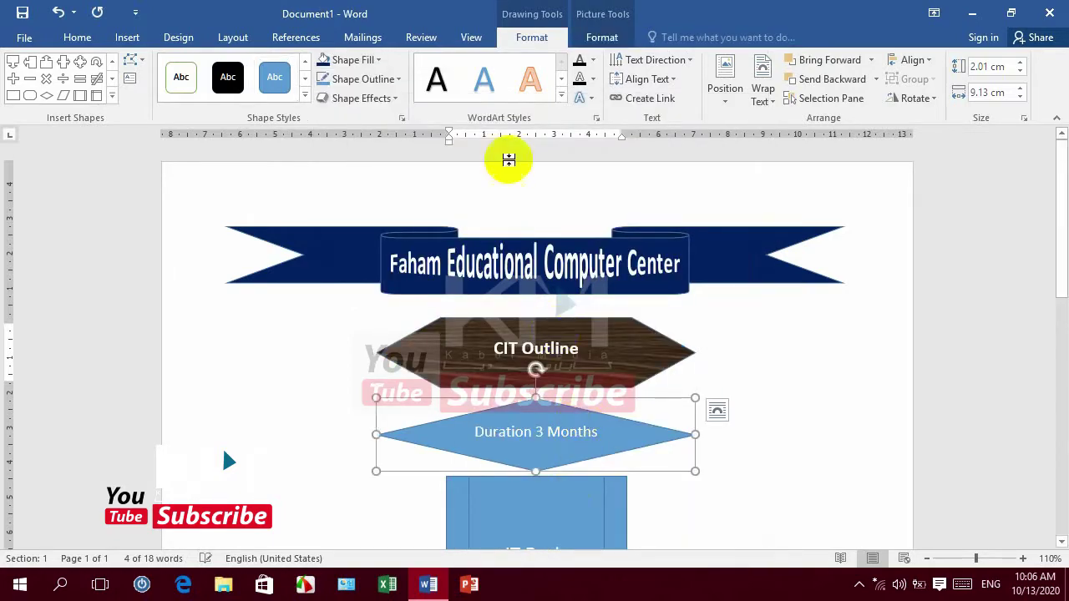
left_click(360, 61)
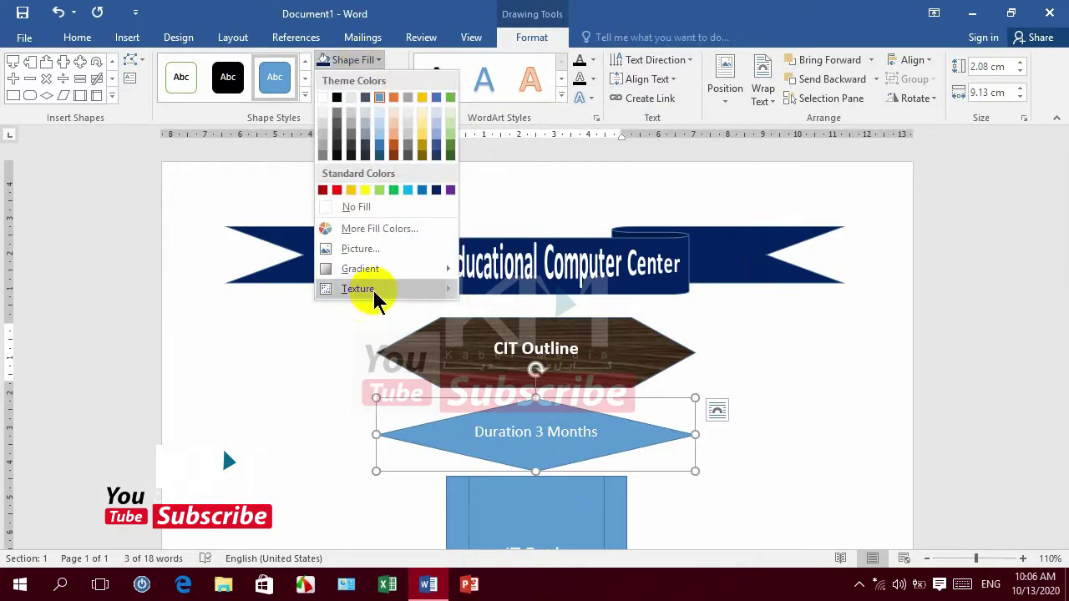
mouse_move(357, 288)
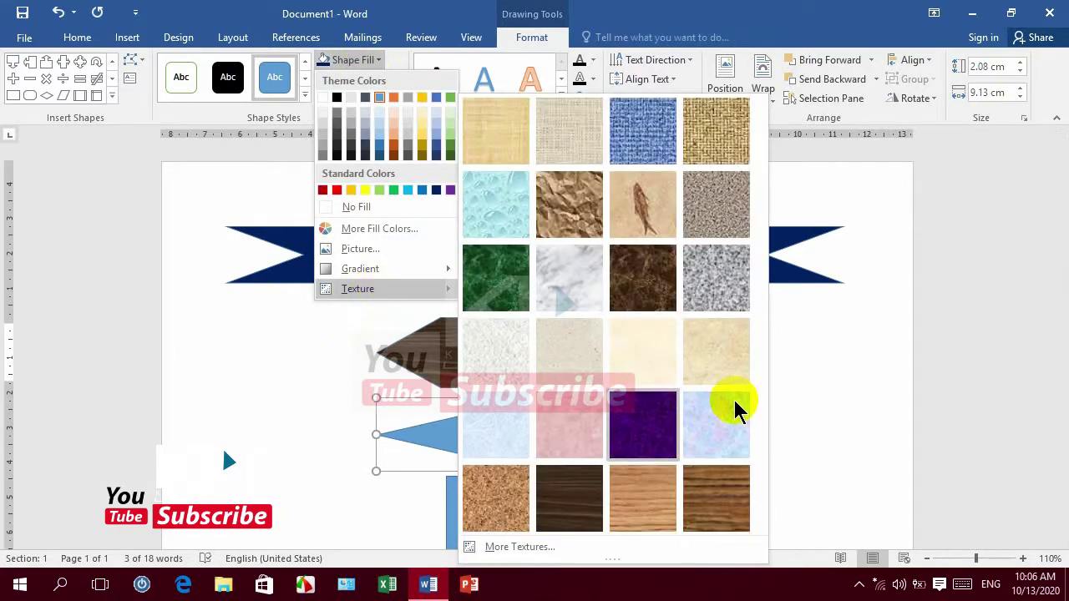
left_click(716, 370)
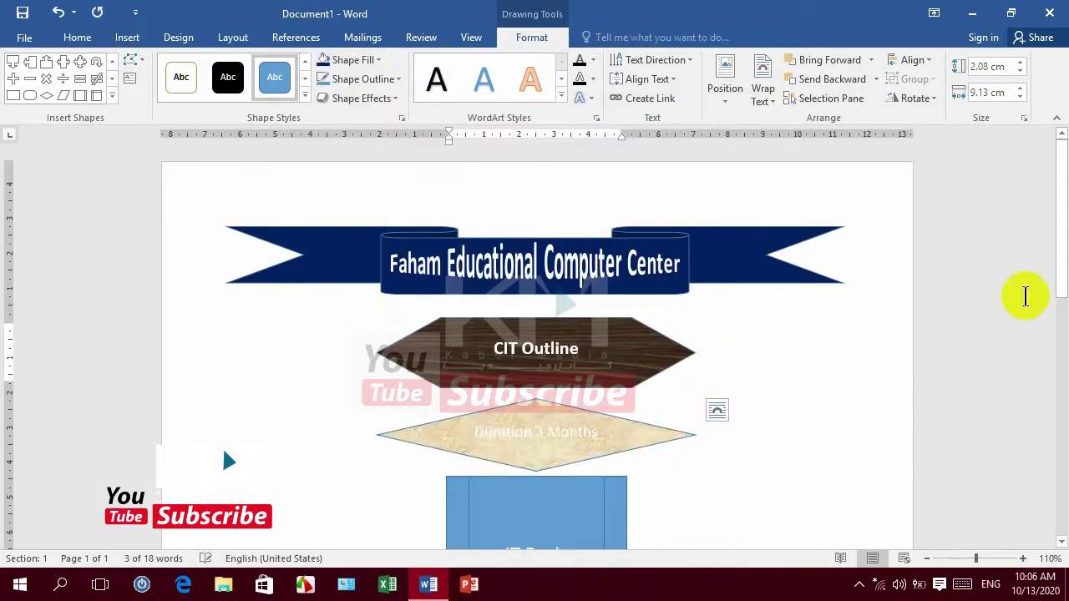
Make the Duration 3 Months text black and bold.
scroll(1057, 253, "down", 2)
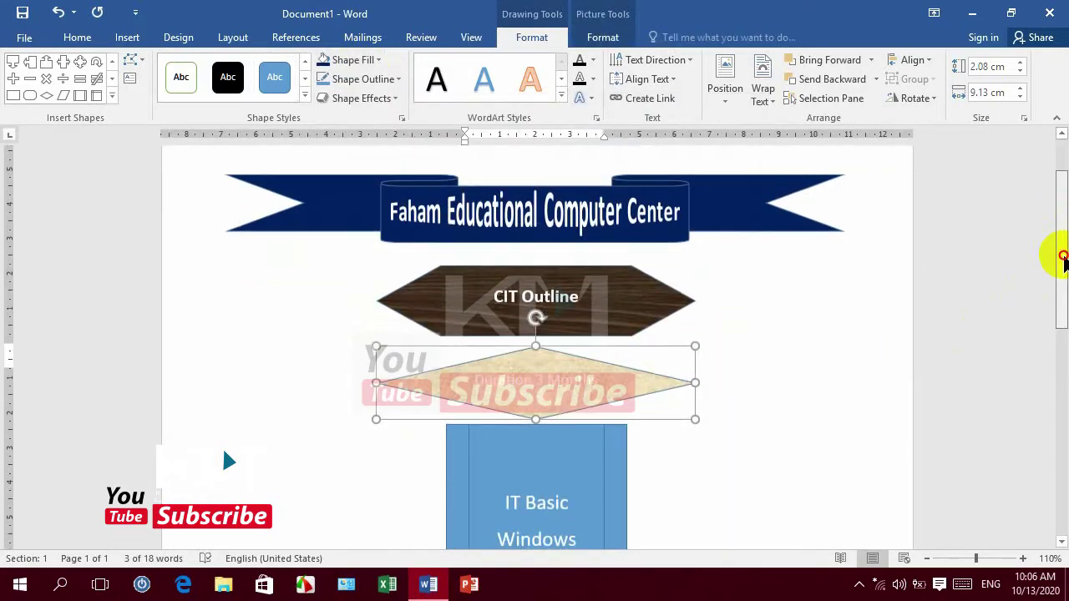
left_click(594, 66)
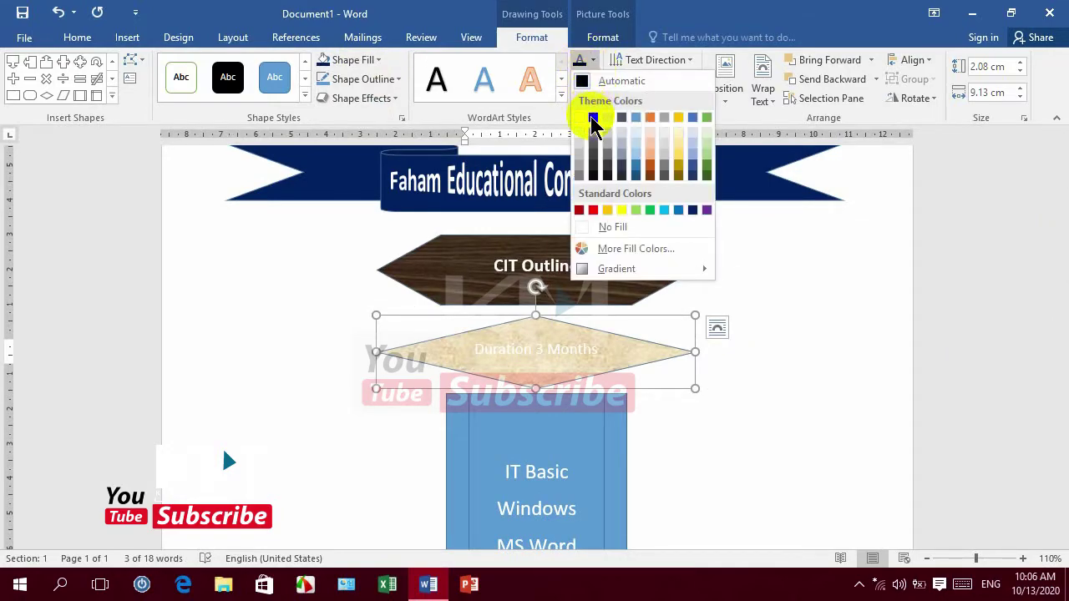
left_click(592, 116)
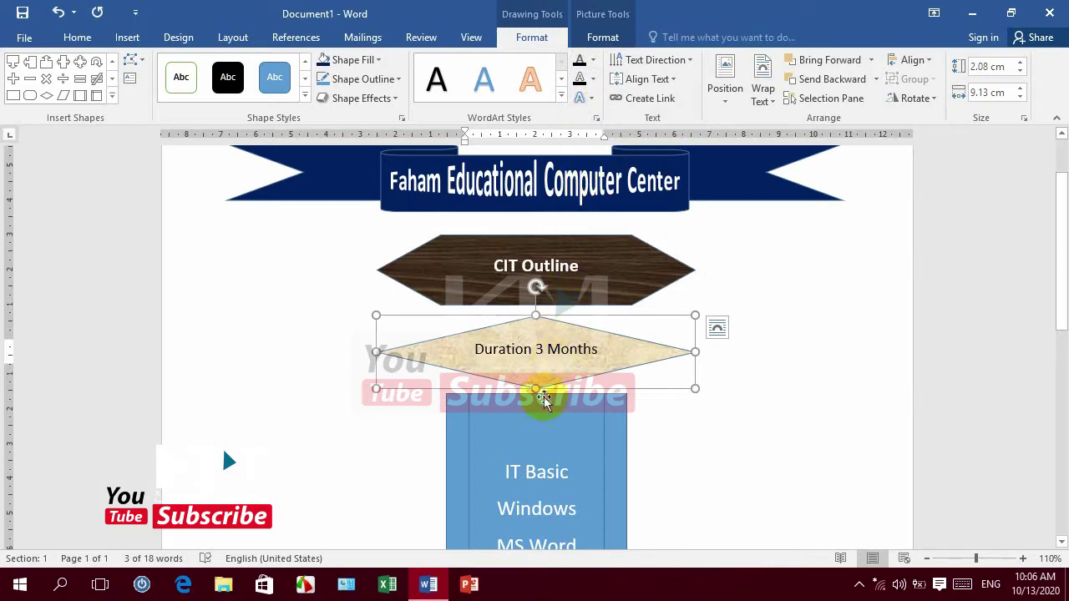
key("ctrl+b")
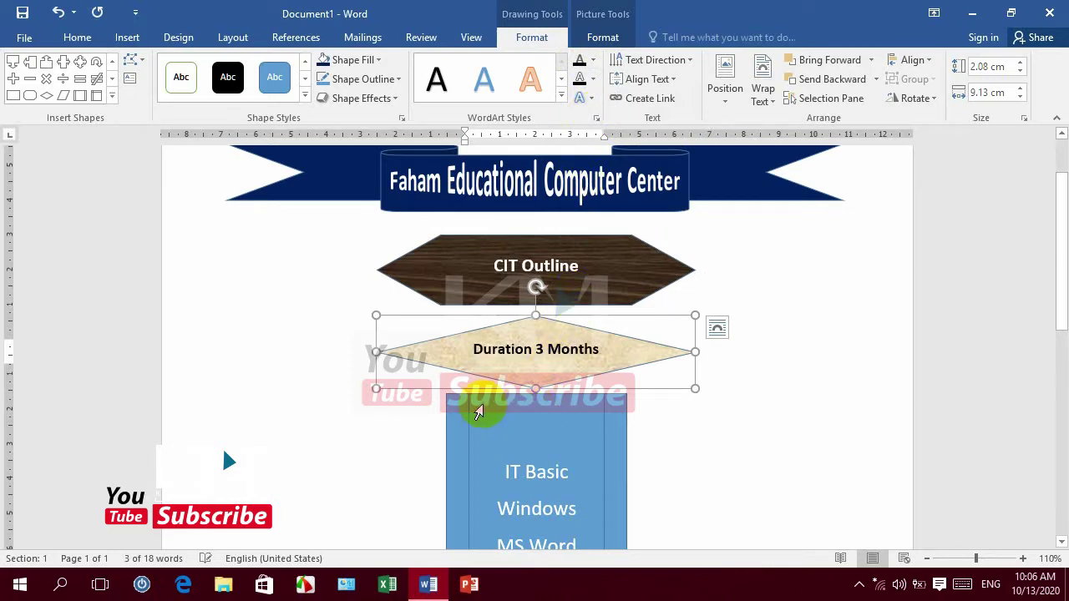
left_click(481, 396)
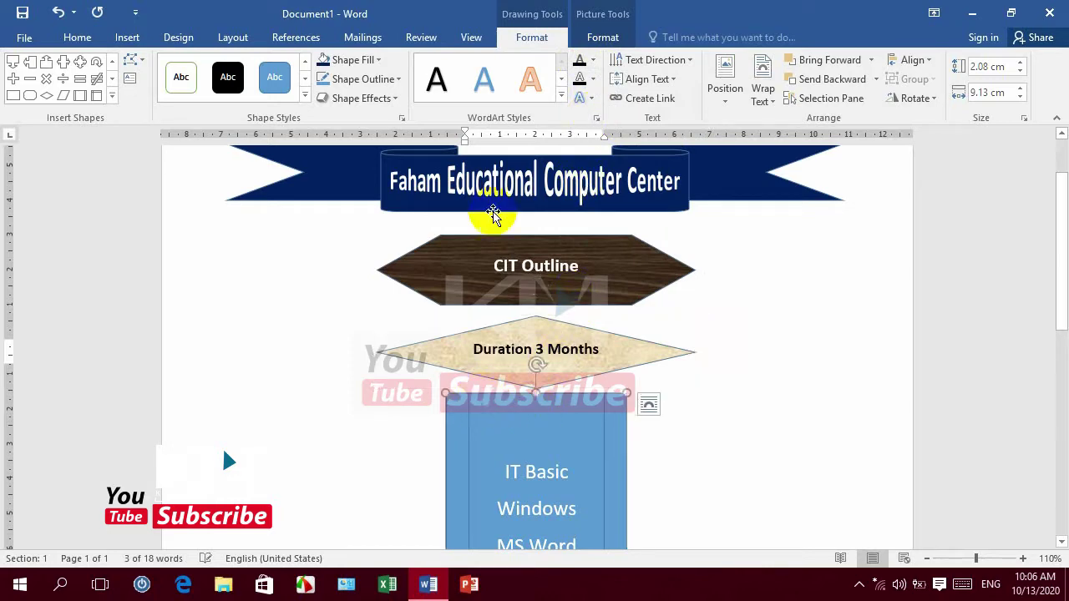
Fill the tall course-list rectangle with a beige paper texture.
left_click(378, 60)
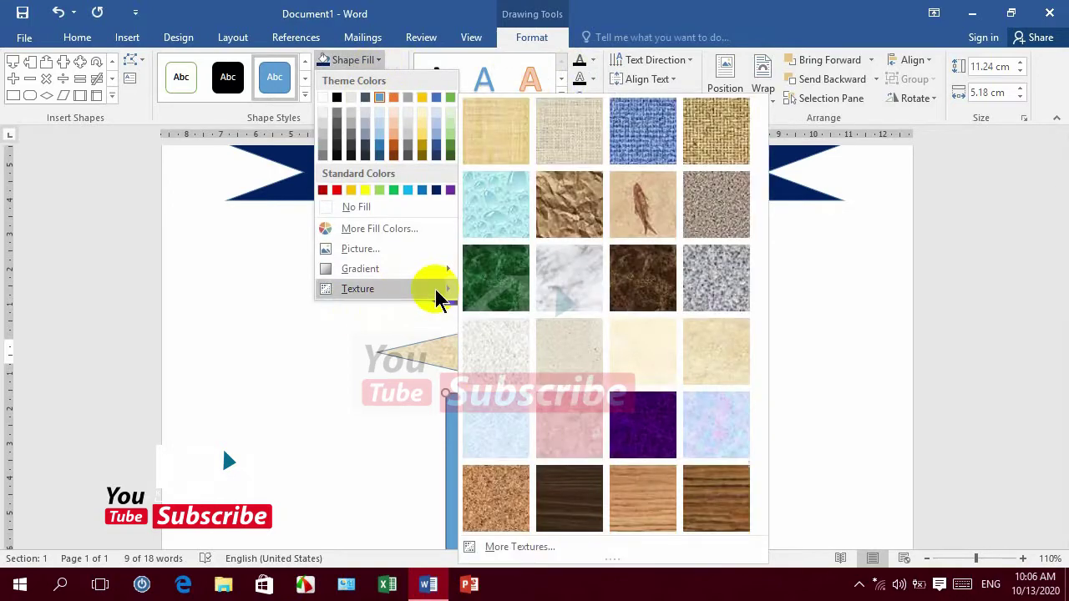
mouse_move(386, 289)
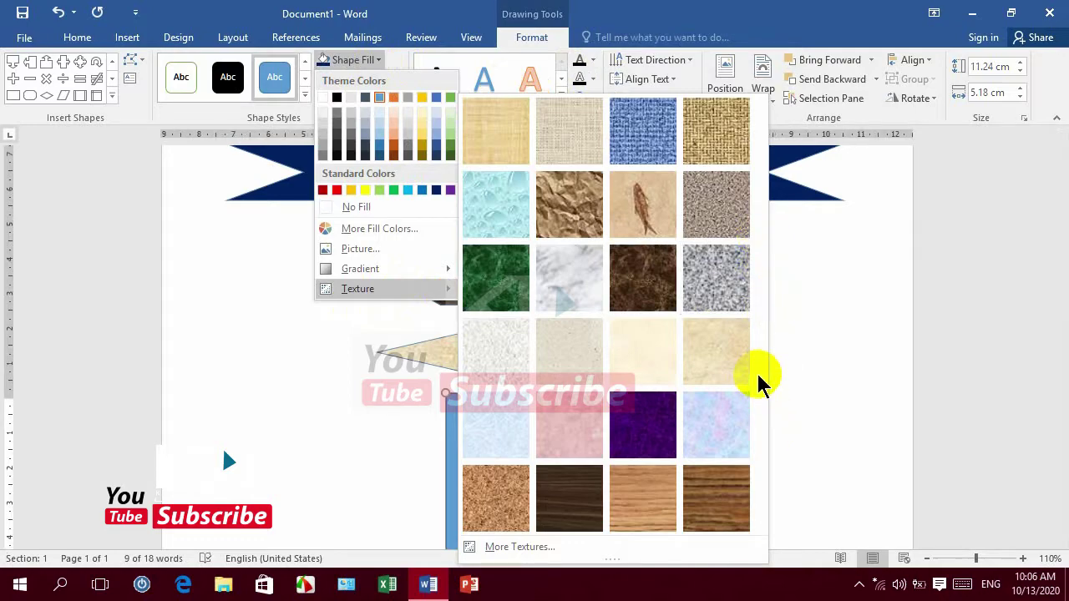
left_click(663, 313)
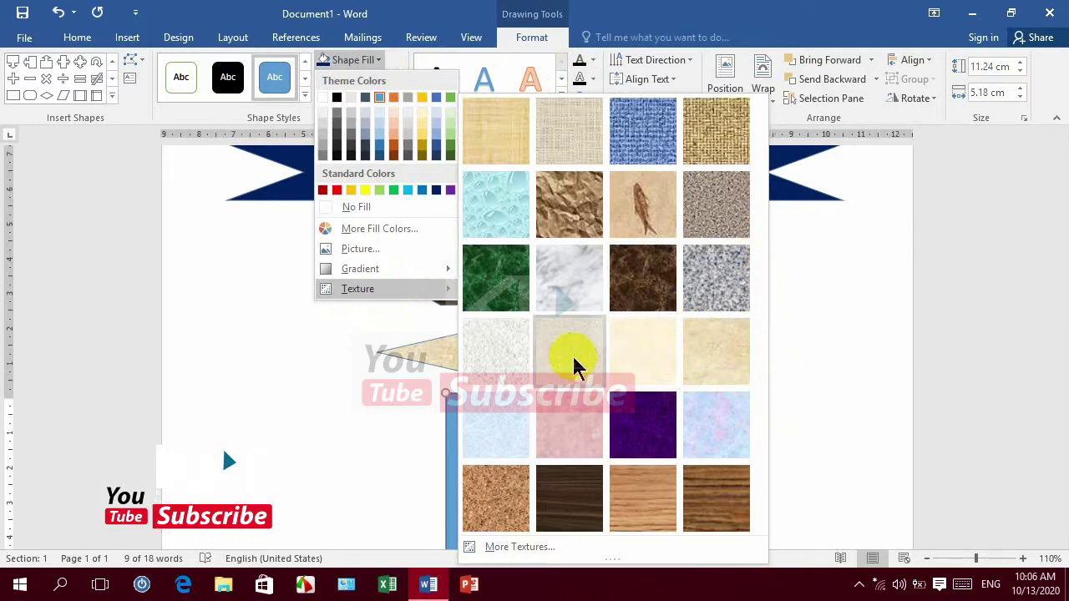
left_click(573, 362)
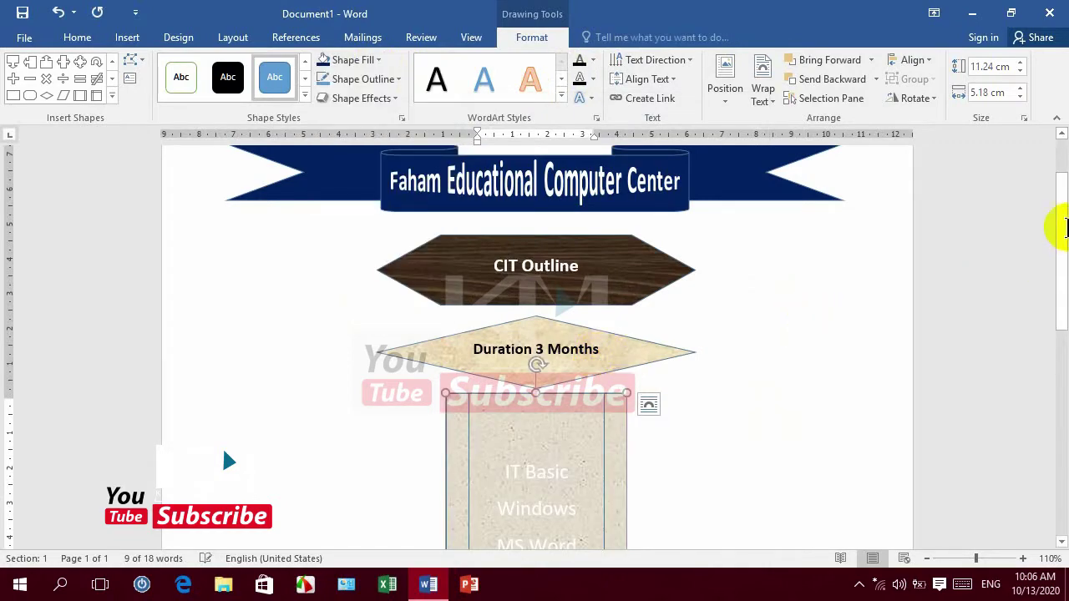
Colour the course list text blue and check the flyer in print preview.
scroll(1056, 288, "down", 3)
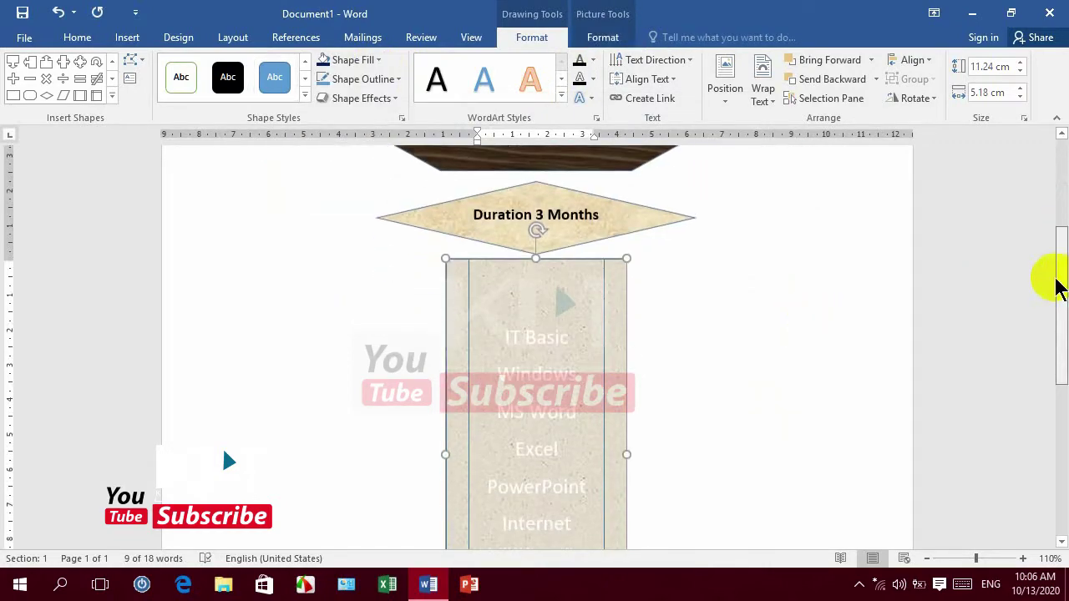
left_click(592, 60)
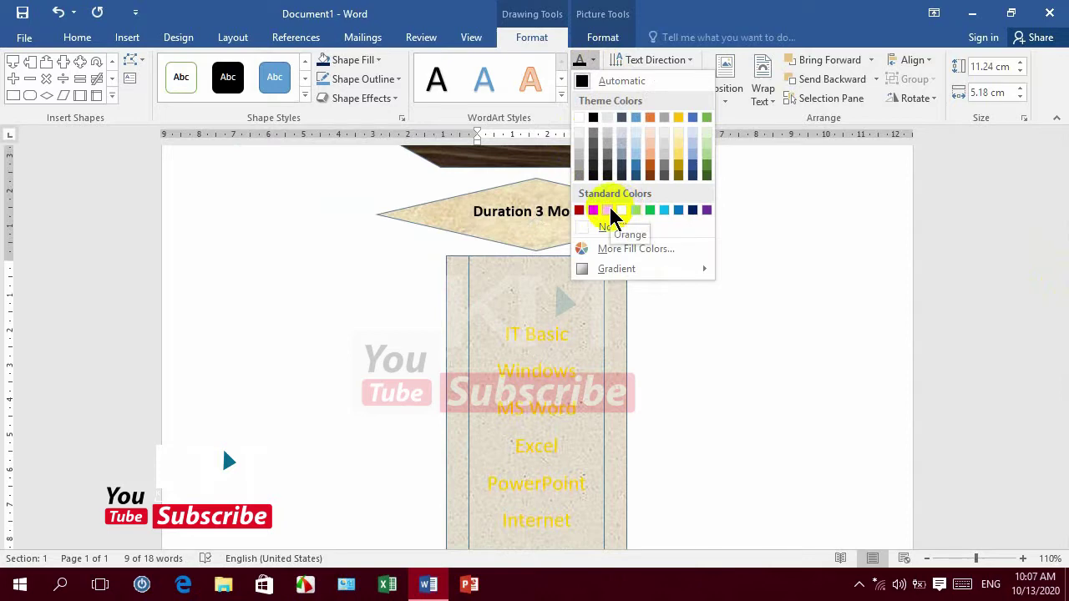
left_click(680, 210)
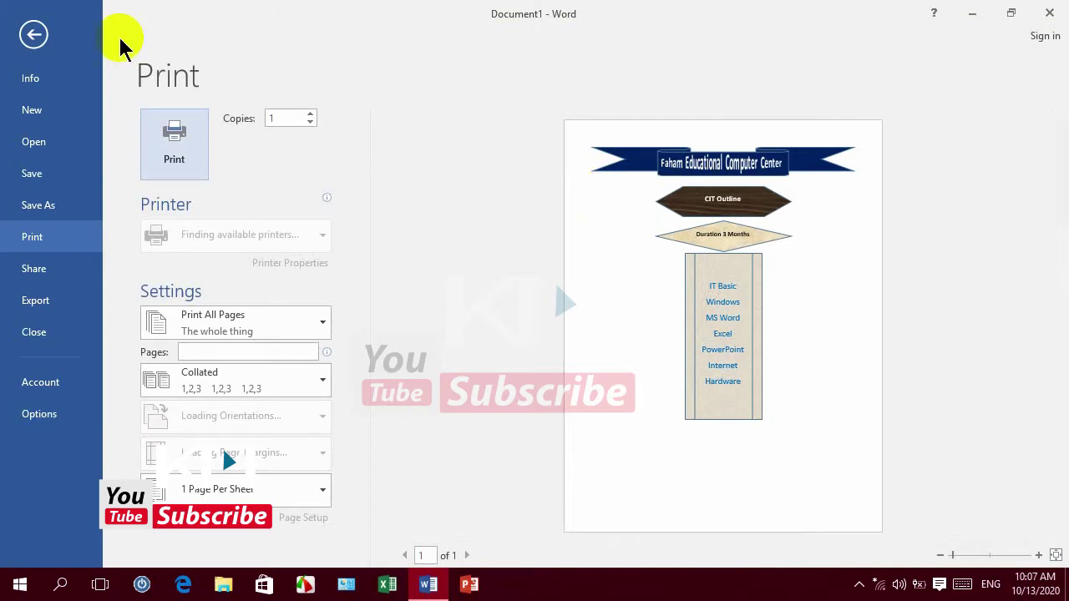
left_click(23, 34)
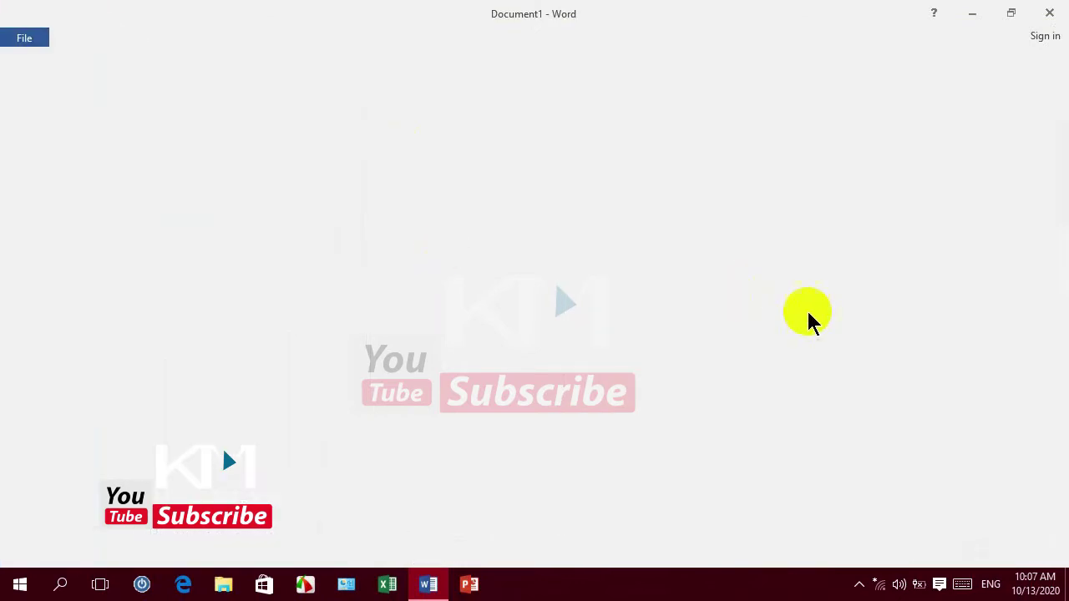
Draw an Explosion starburst about 3.91 × 5.89 cm below the Hardware picture box.
scroll(1059, 325, "down", 5)
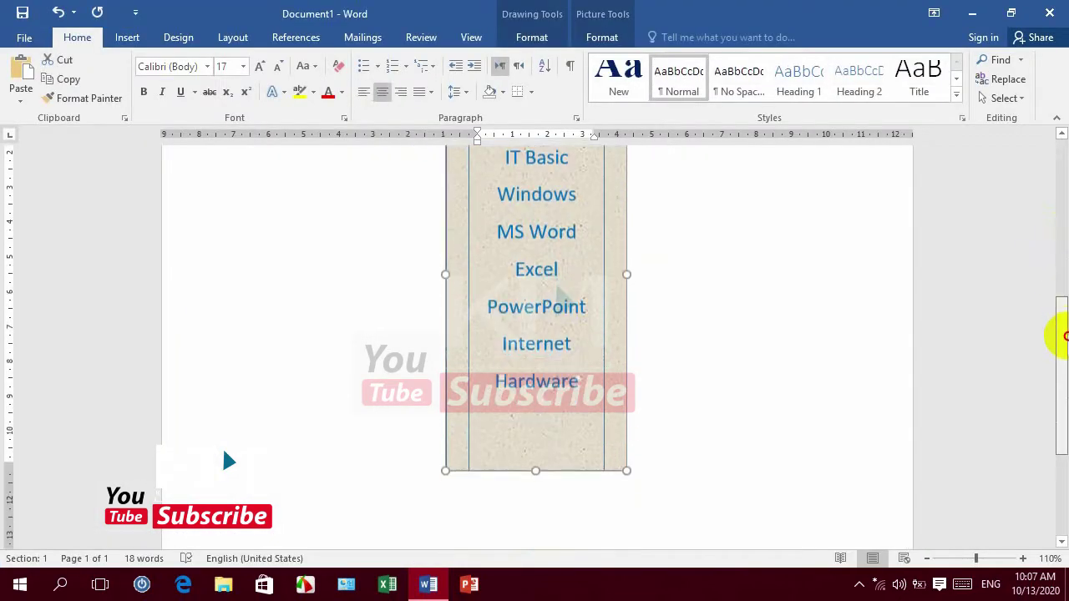
left_click(127, 38)
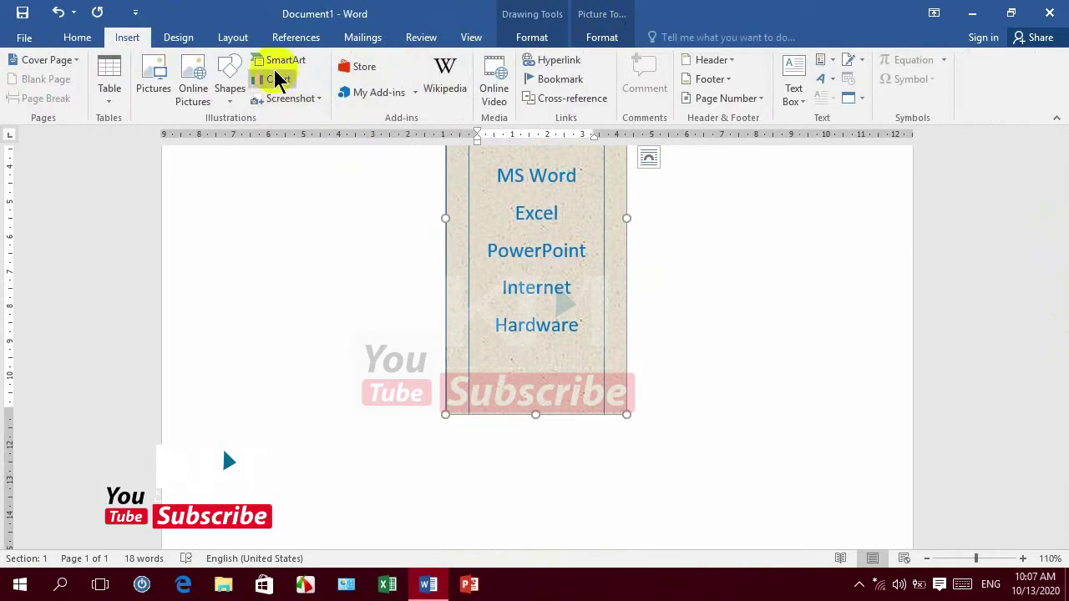
left_click(232, 92)
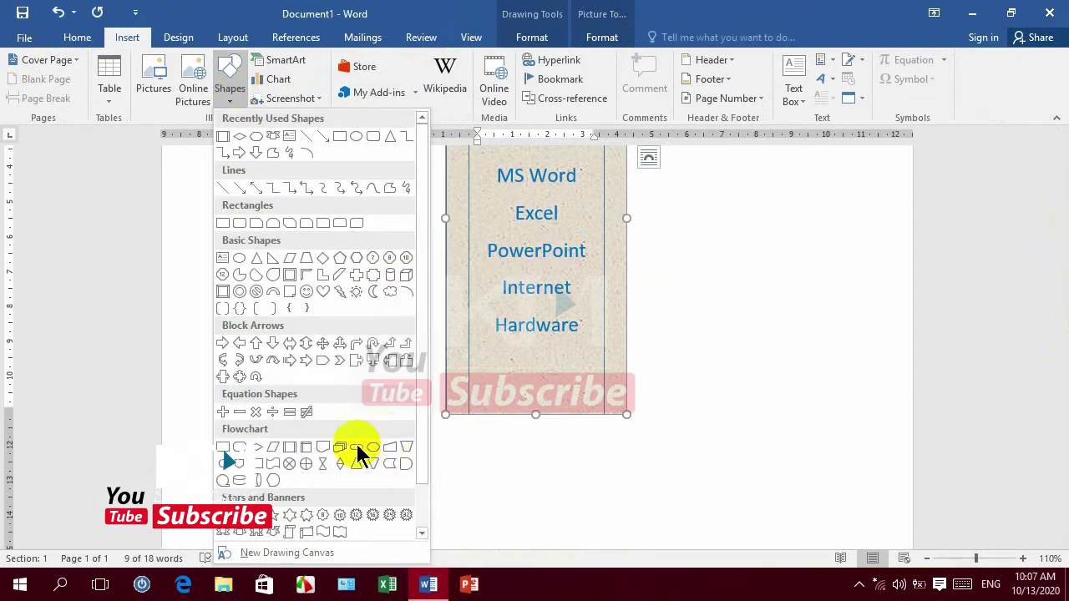
left_click(224, 531)
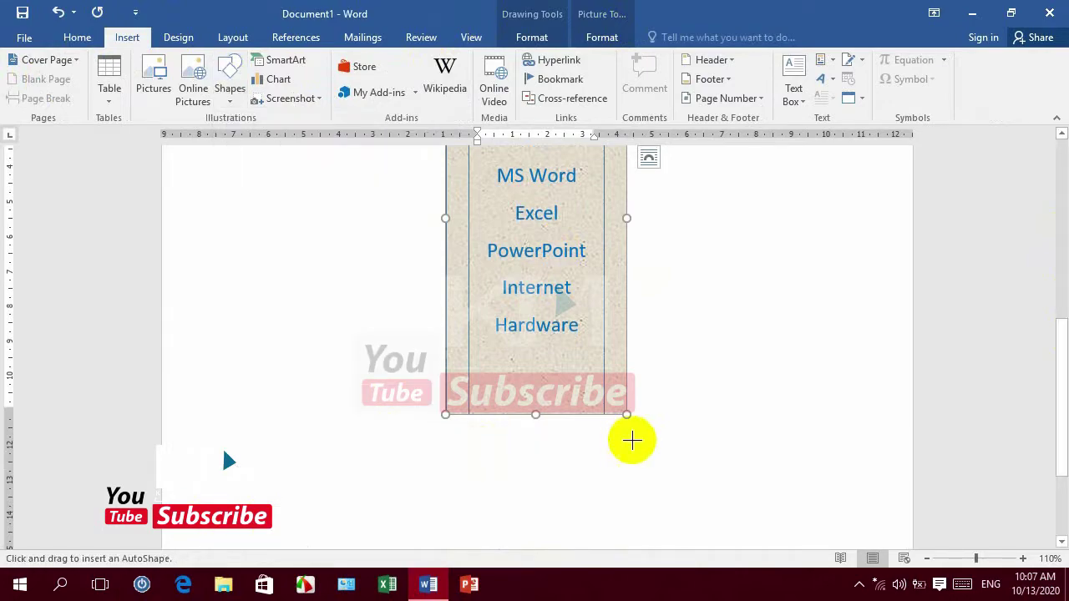
left_click_drag(632, 441, 430, 561)
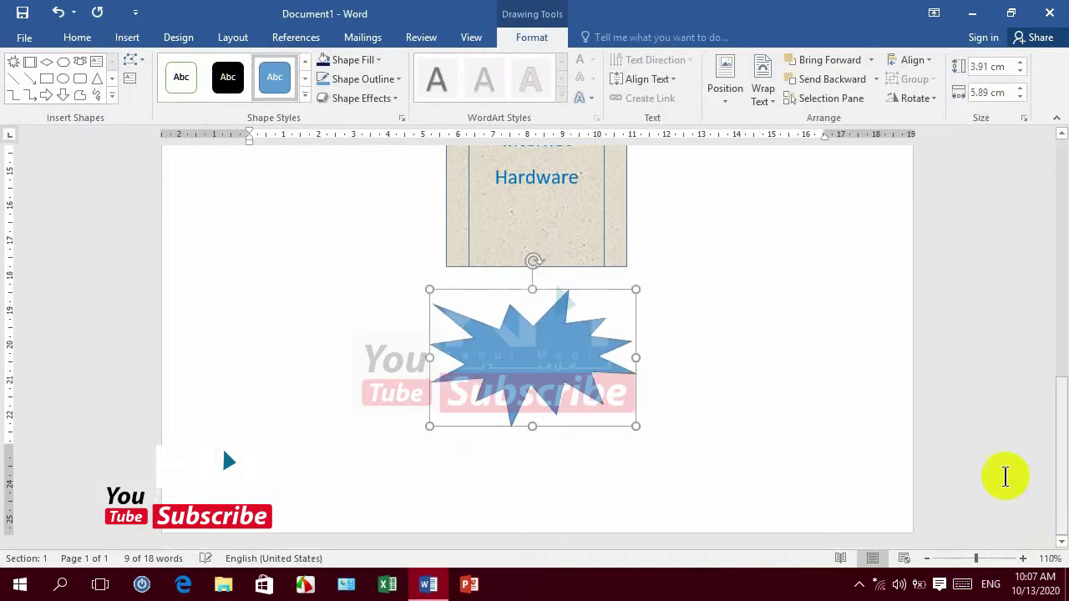
Move the starburst up, type 'Discount 50%' inside, and stretch it to 4.31 cm tall.
left_click(596, 375)
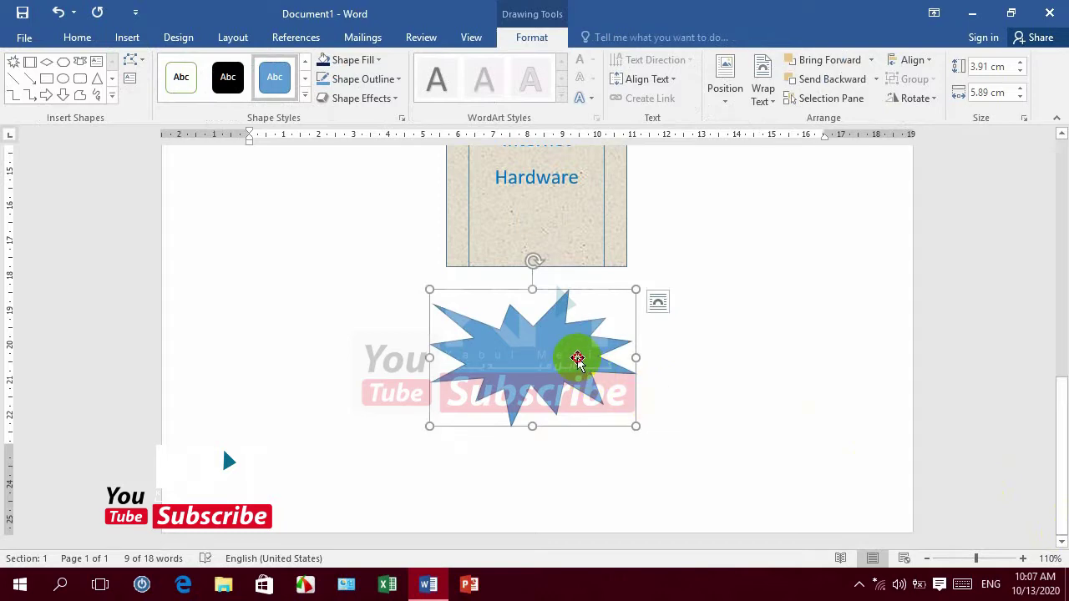
left_click_drag(577, 359, 581, 344)
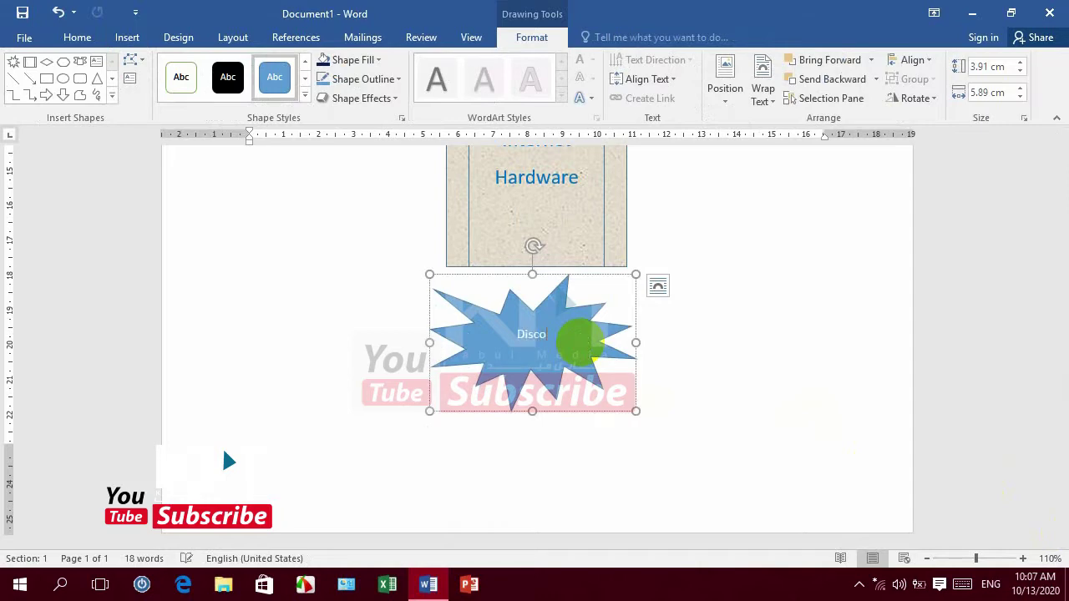
left_click(576, 343)
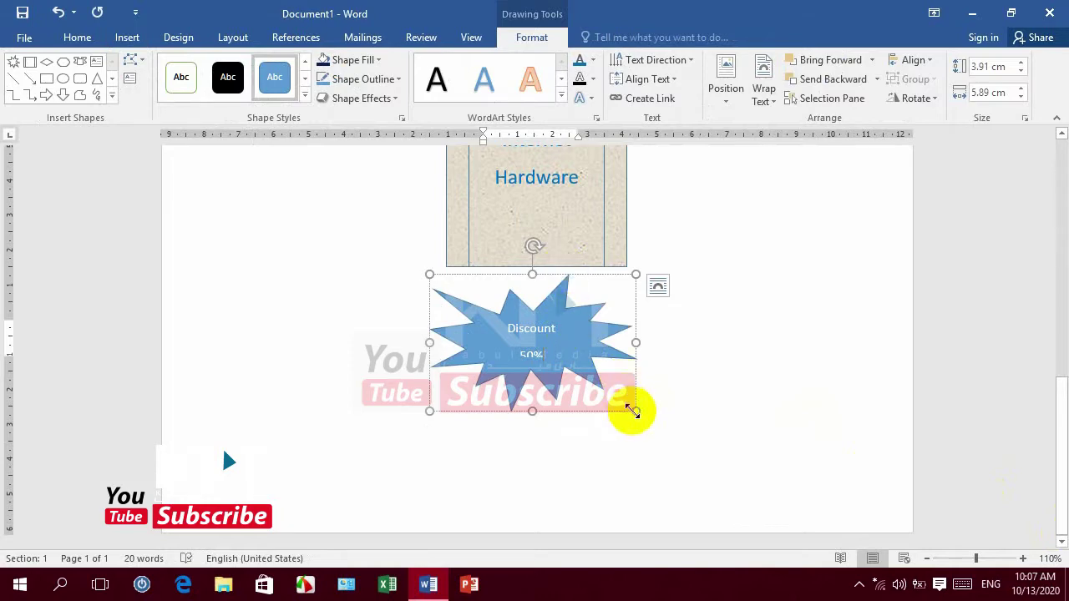
left_click_drag(634, 418, 637, 432)
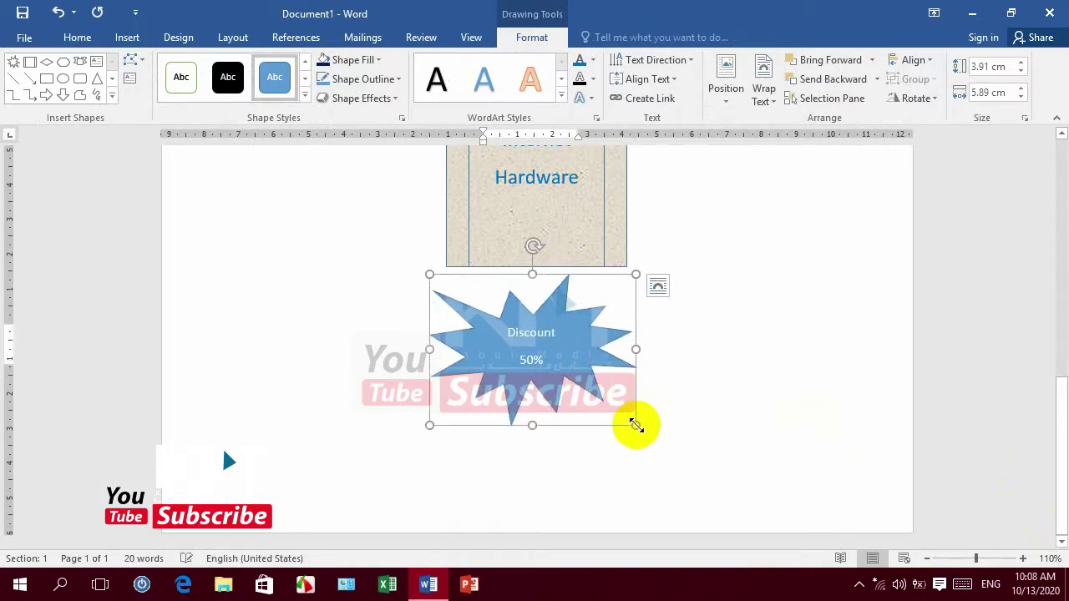
Bold the Discount 50% text and fill the starburst purple.
left_click(573, 277)
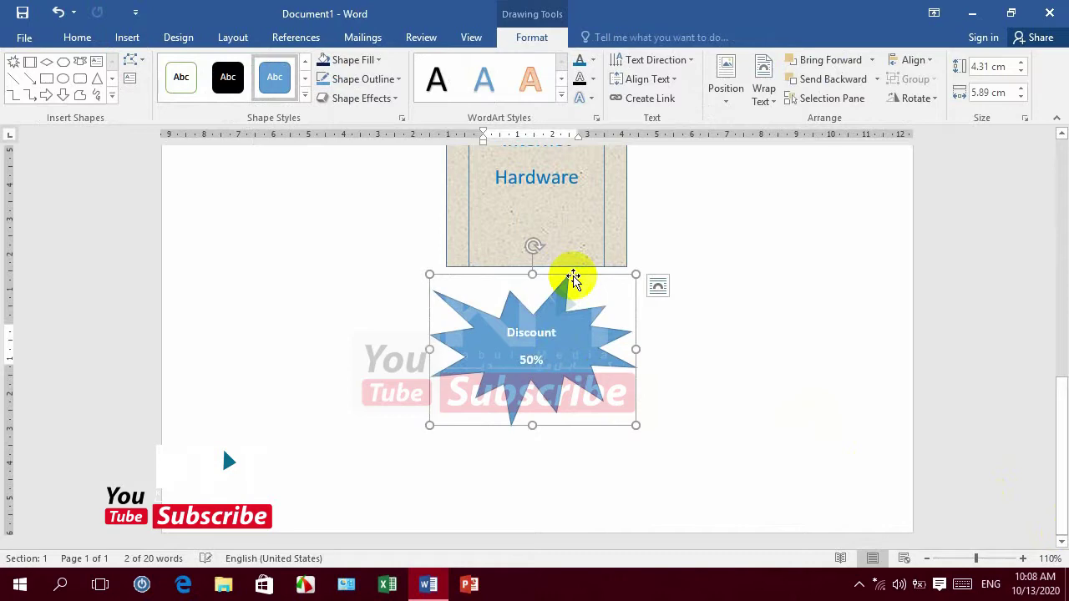
left_click(352, 60)
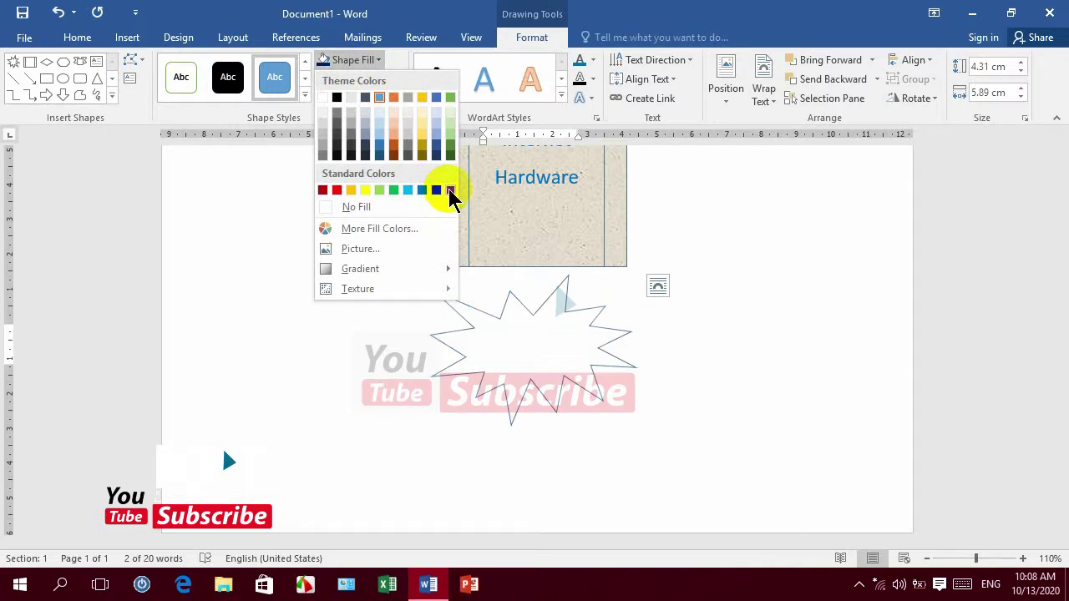
left_click(450, 191)
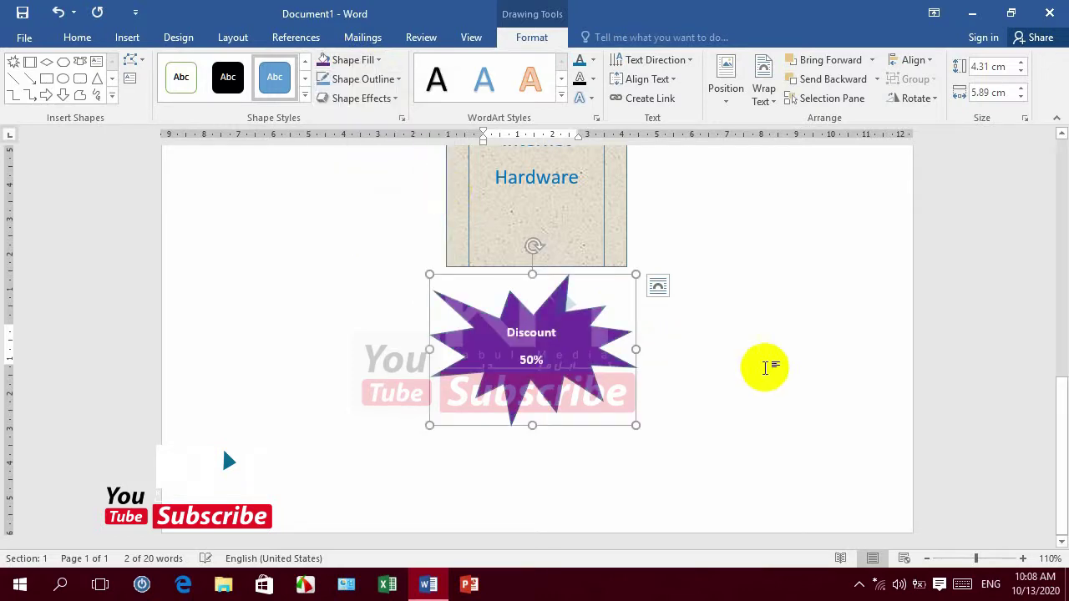
Draw a wide text box along the page bottom containing 'Add: Kabul Afghanistan'.
left_click(112, 97)
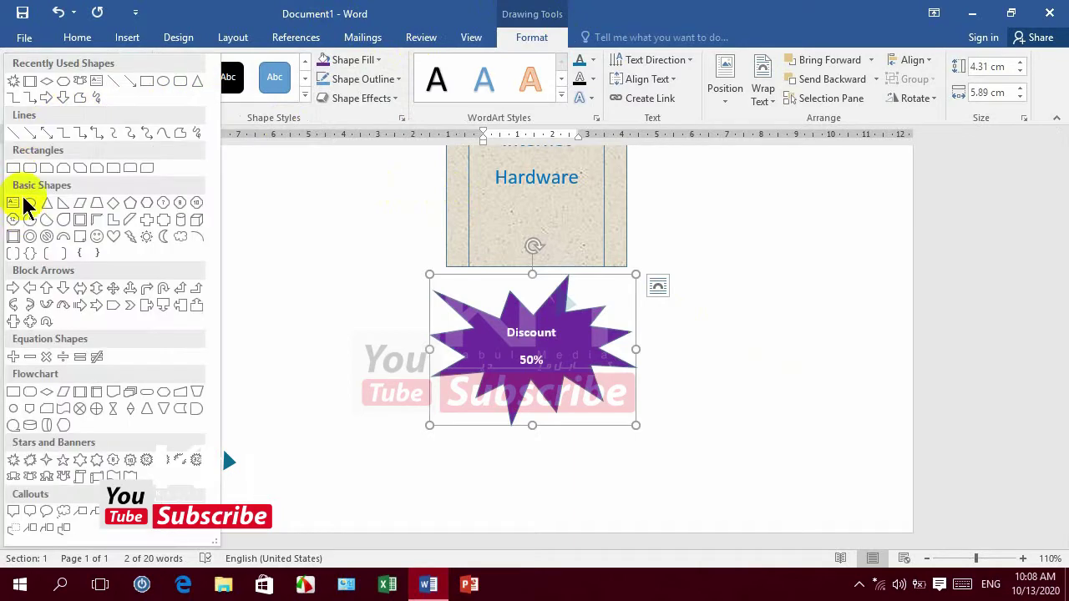
left_click(14, 203)
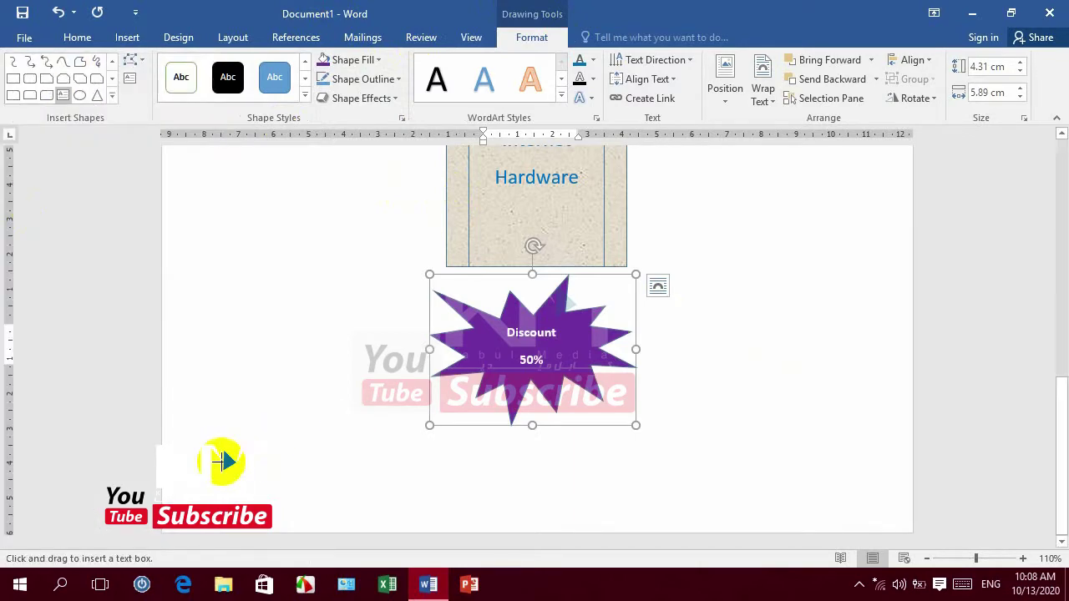
left_click_drag(209, 448, 864, 510)
type("Add: Kabul Afghansita")
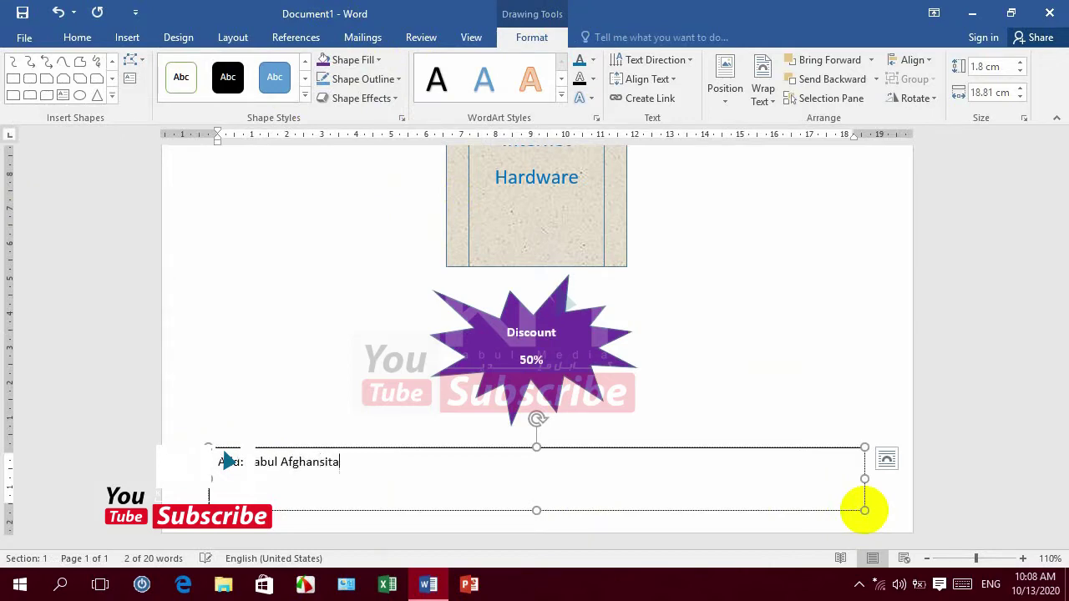
type("n")
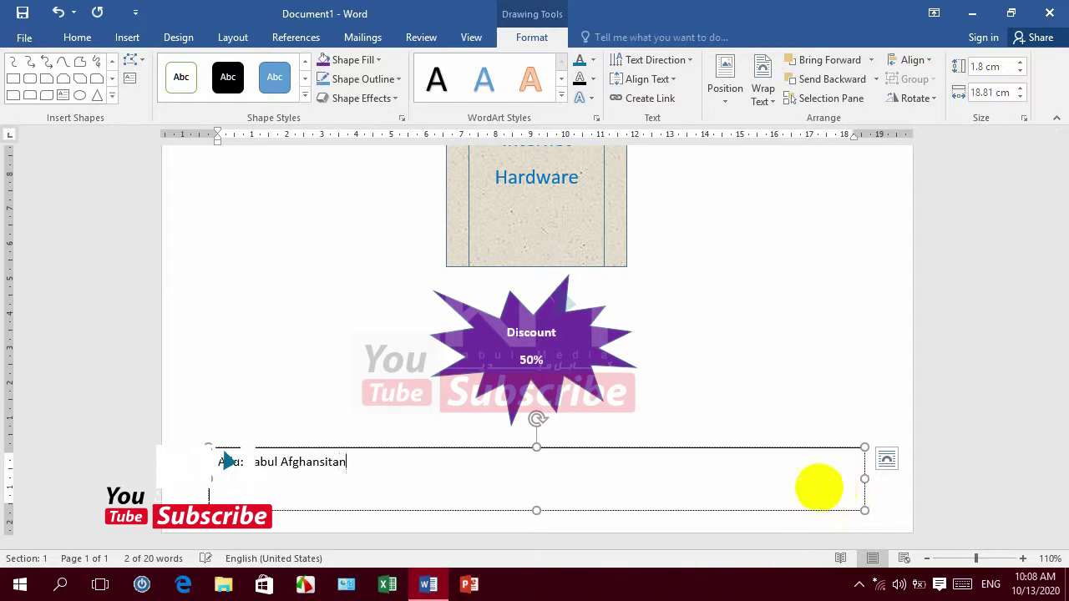
left_click(738, 451)
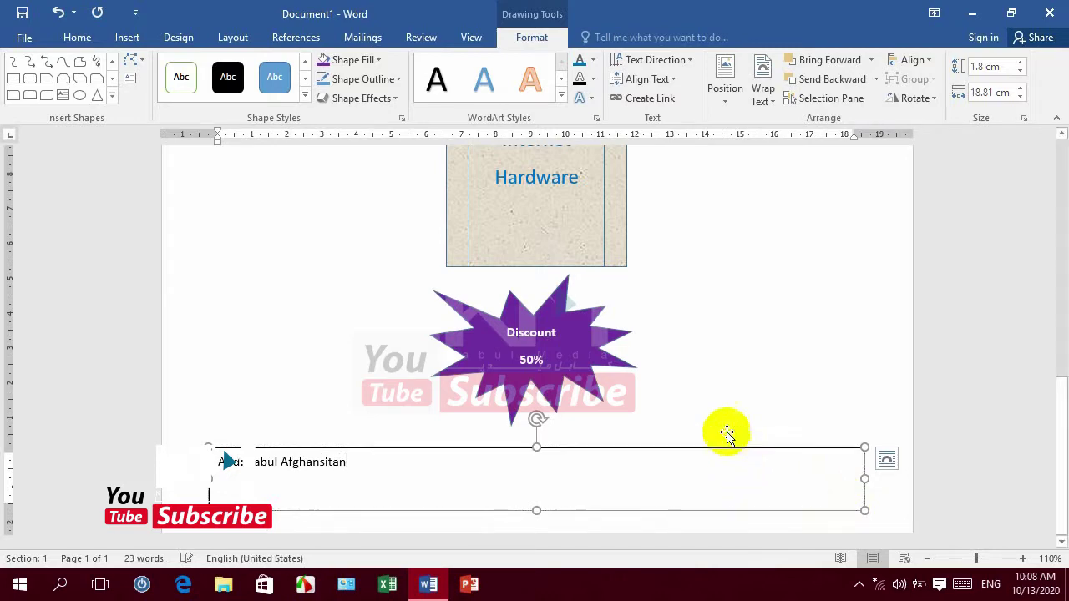
Apply a Transform warp so the address text stretches to fill the box.
left_click(587, 99)
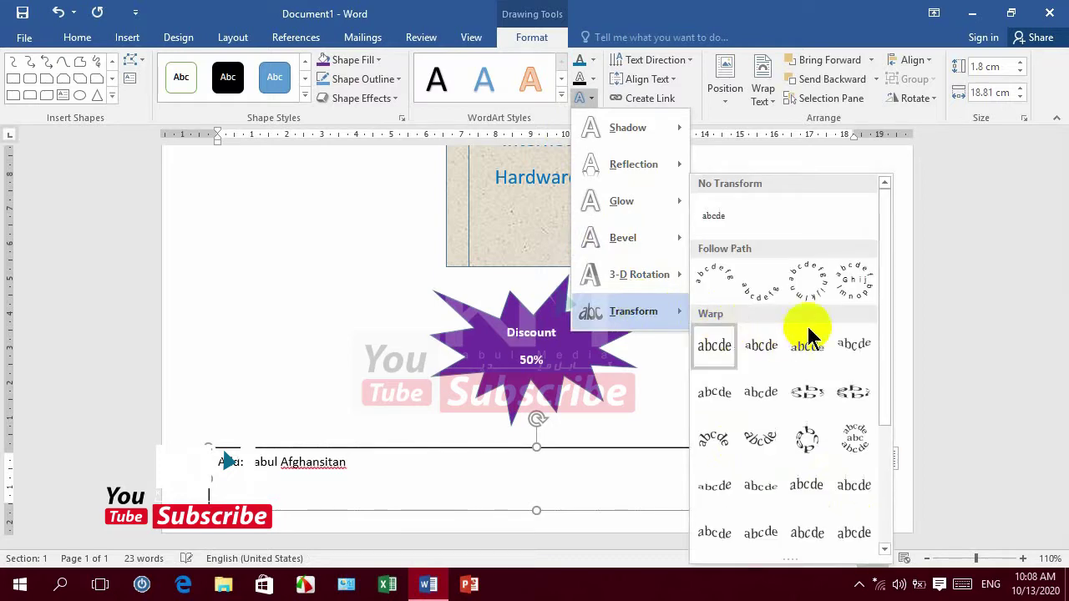
mouse_move(632, 312)
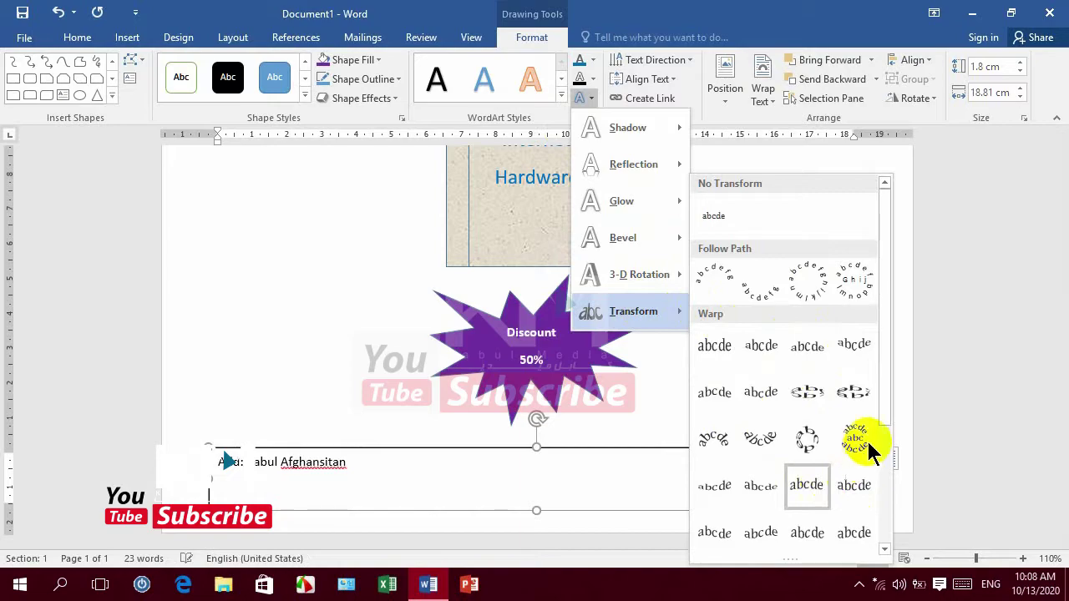
left_click(883, 401)
left_click_drag(883, 401, 888, 453)
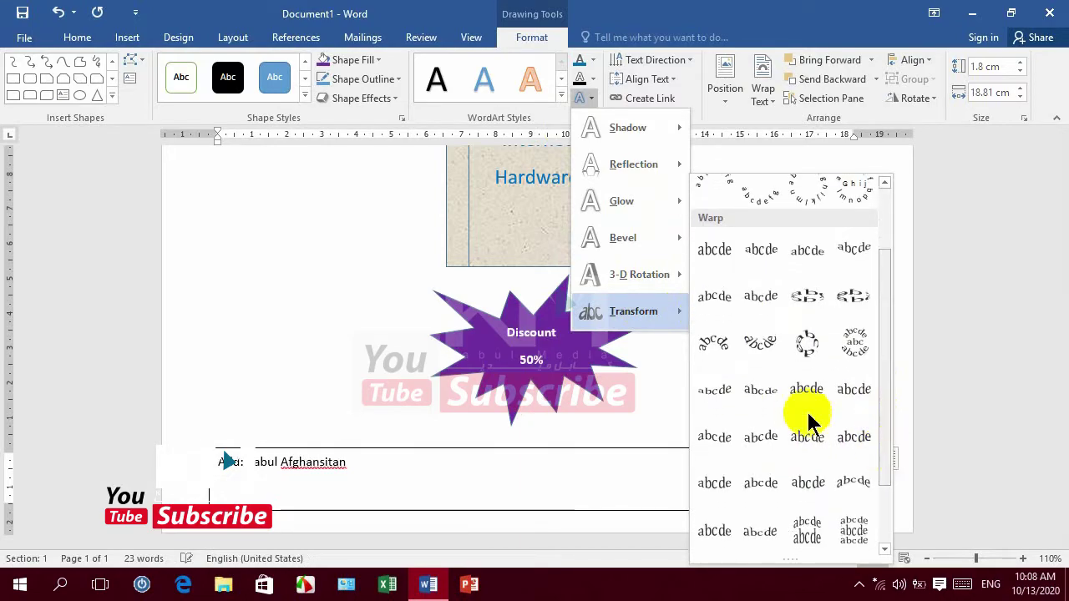
left_click(760, 394)
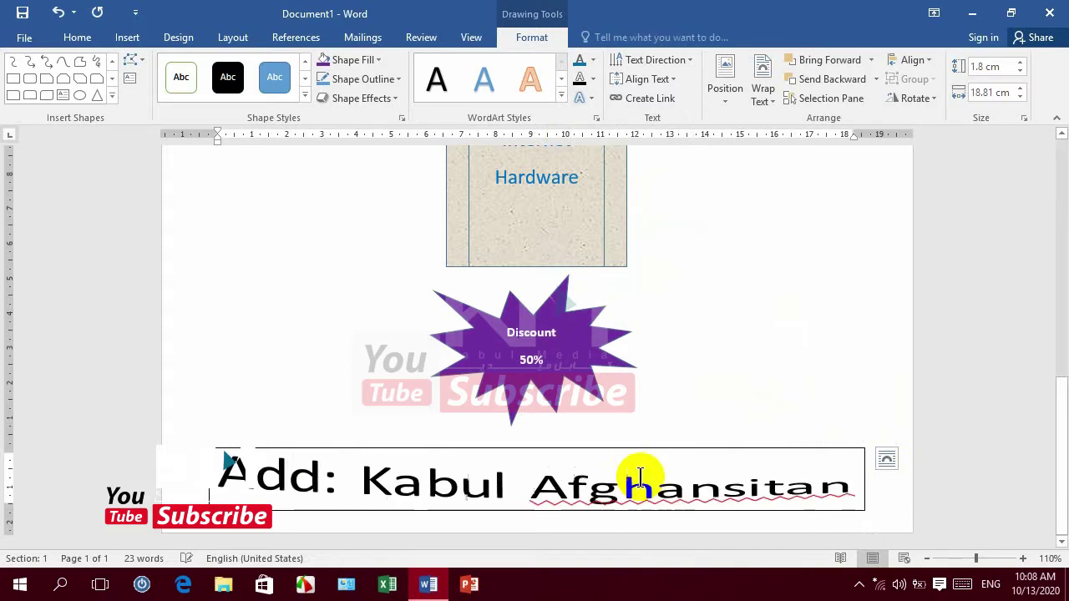
Correct the misspelled 'Afghansitan' to 'Afghanistan' using the spelling suggestion.
left_click(639, 477)
right_click(640, 478)
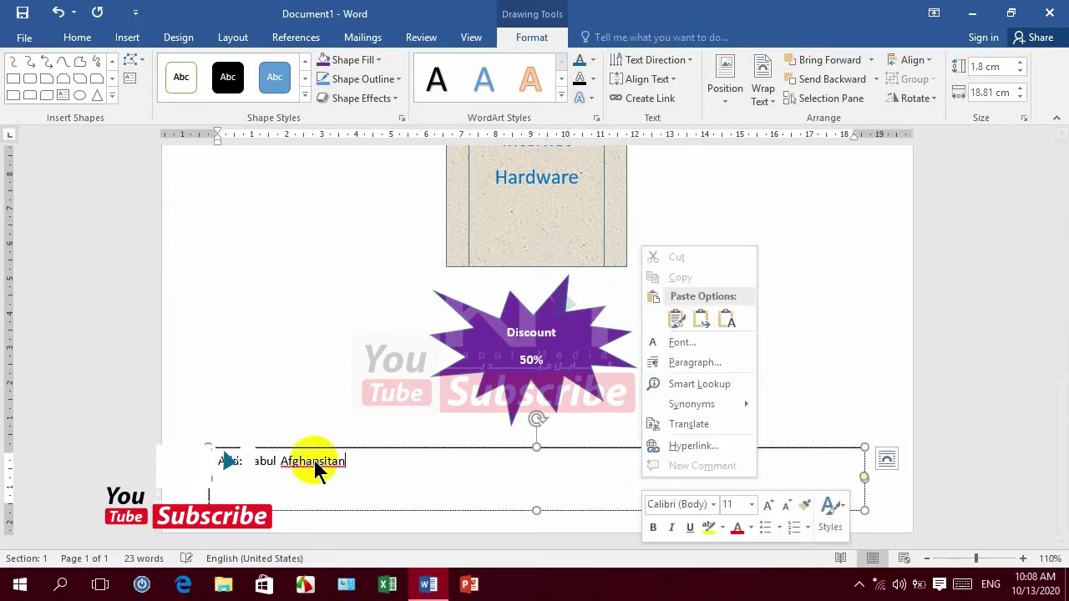
left_click(316, 466)
right_click(315, 466)
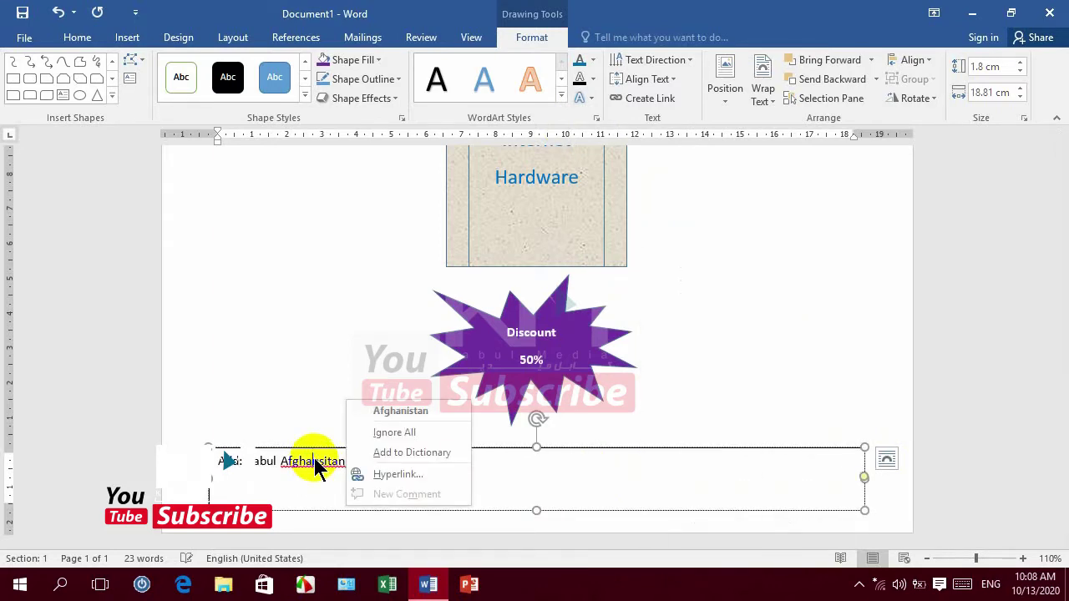
left_click(400, 411)
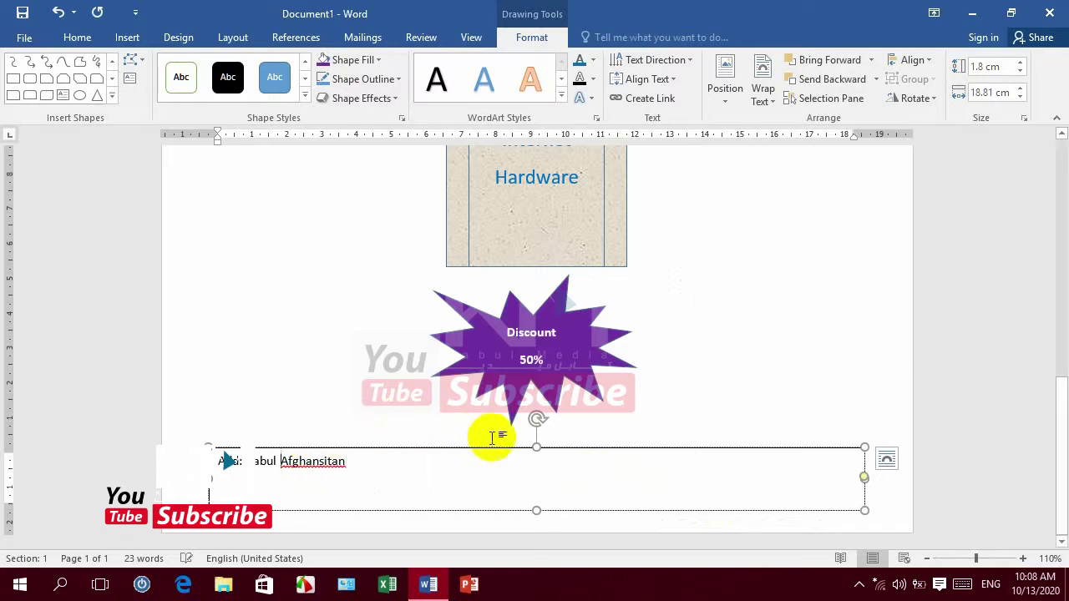
Enlarge the address text and set the text box to No Outline.
left_click(450, 450)
key("ctrl+shift+period")
key("ctrl+shift+period")
key("ctrl+shift+period")
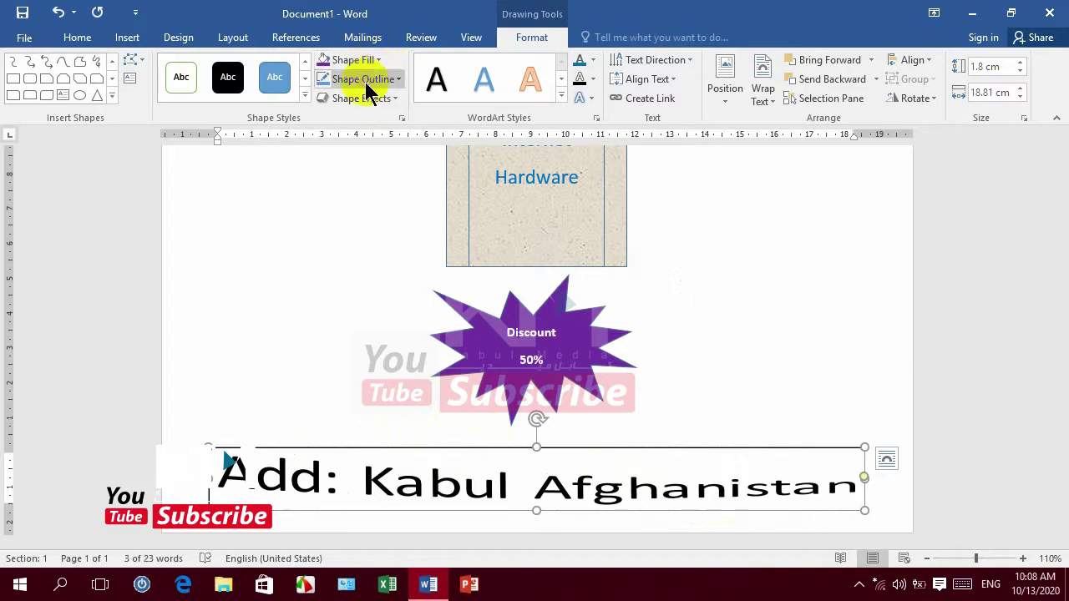
left_click(366, 79)
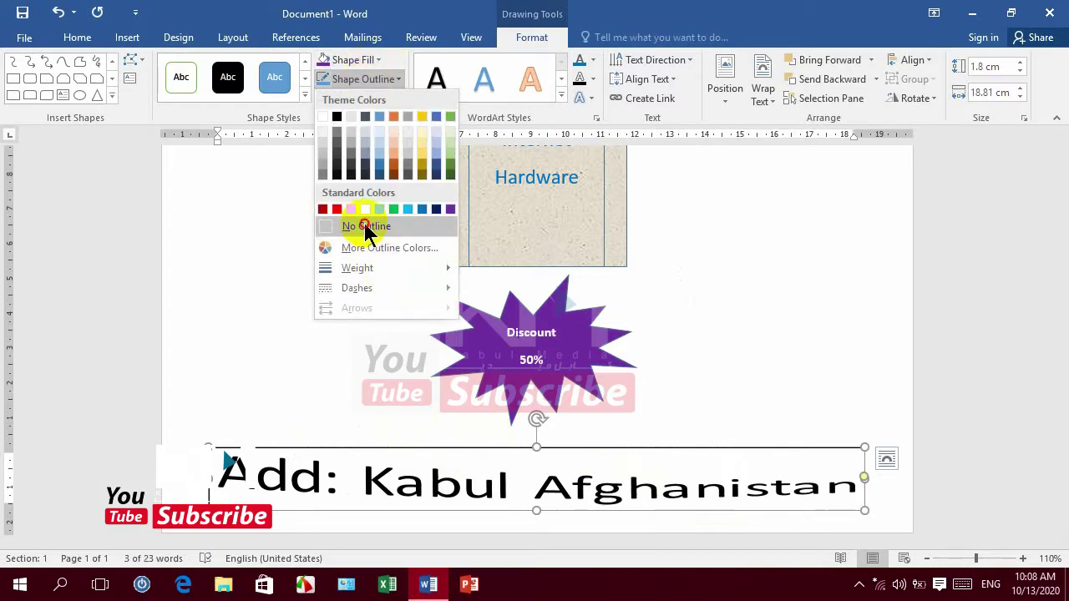
left_click(366, 226)
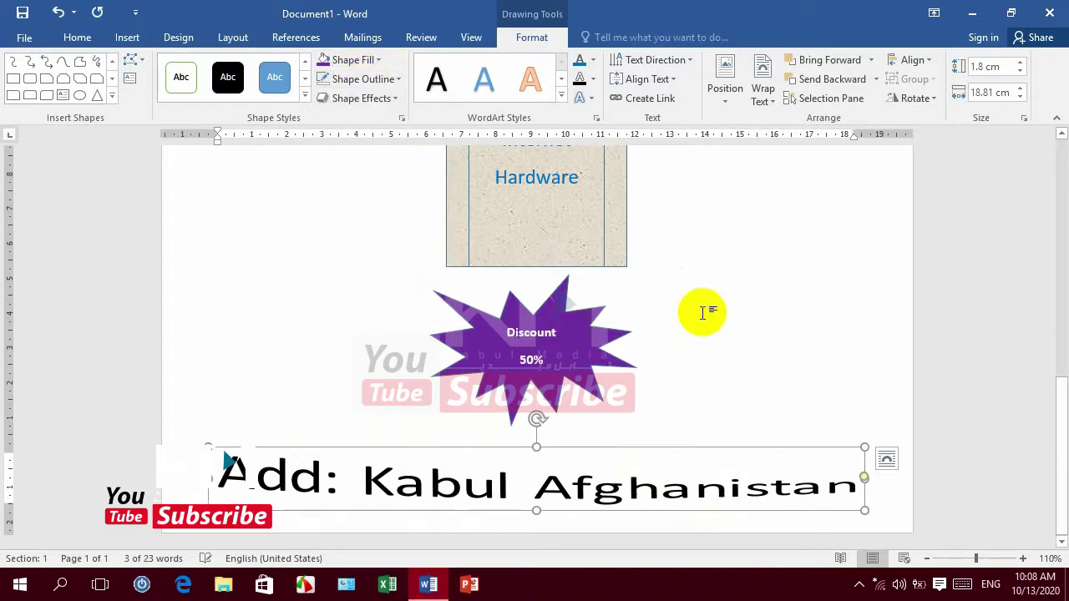
Draw a blue rectangle covering the whole page, 27.94 cm by 21.54 cm.
left_click_drag(1057, 408, 1062, 167)
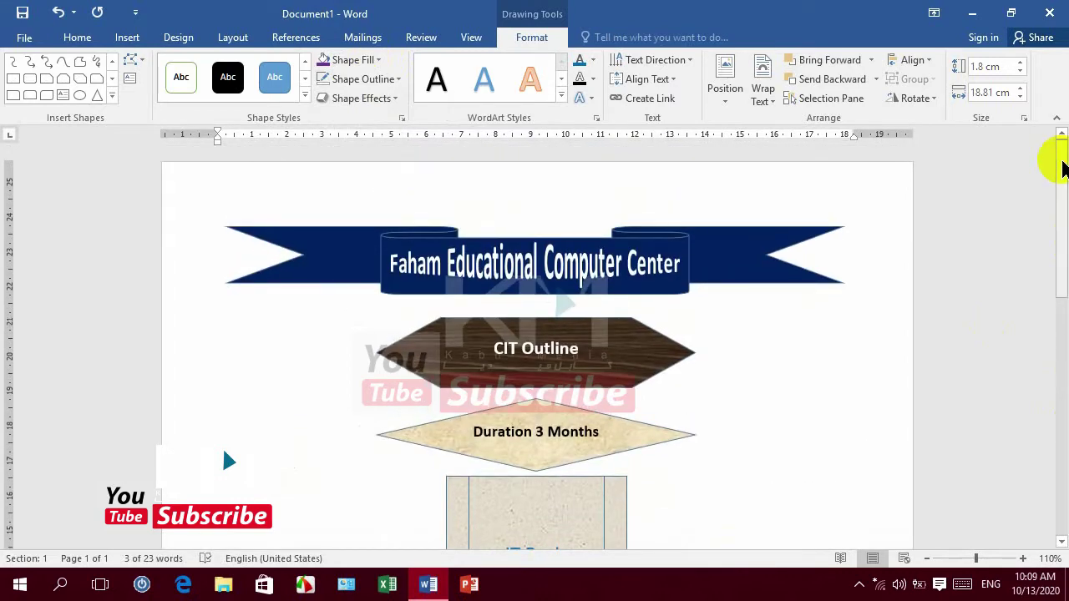
left_click(112, 96)
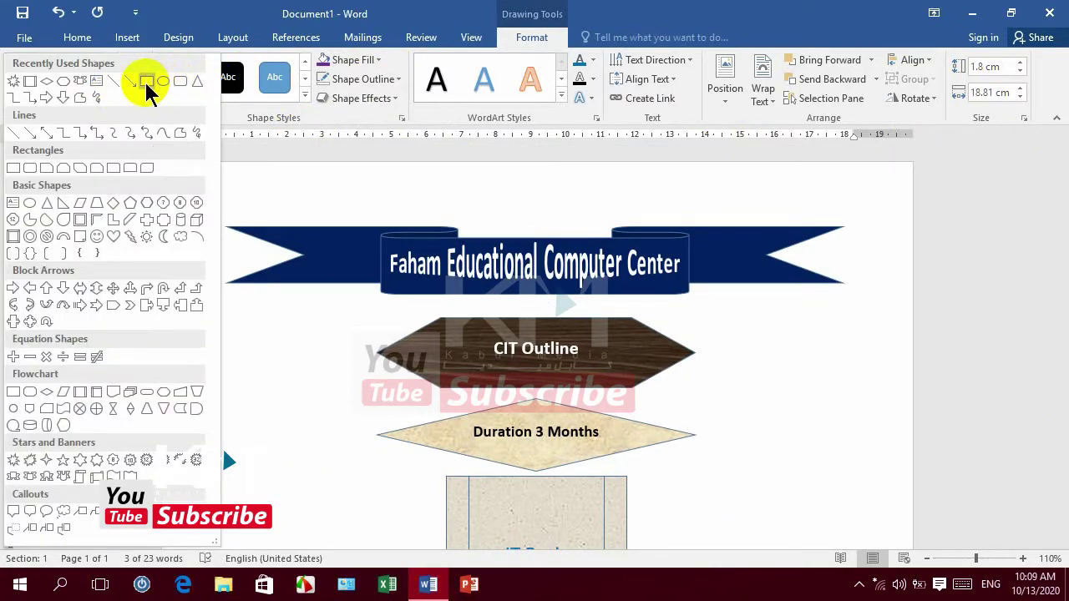
left_click(147, 83)
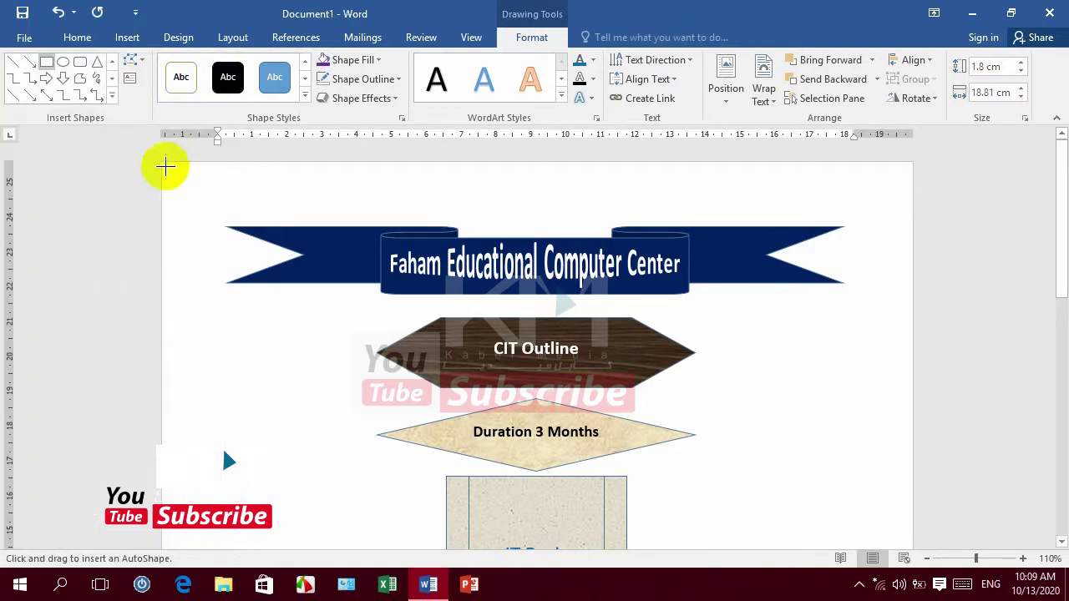
mouse_move(161, 162)
left_mouse_down()
mouse_move(903, 411)
mouse_move(916, 422)
mouse_move(915, 571)
mouse_move(912, 546)
left_mouse_up()
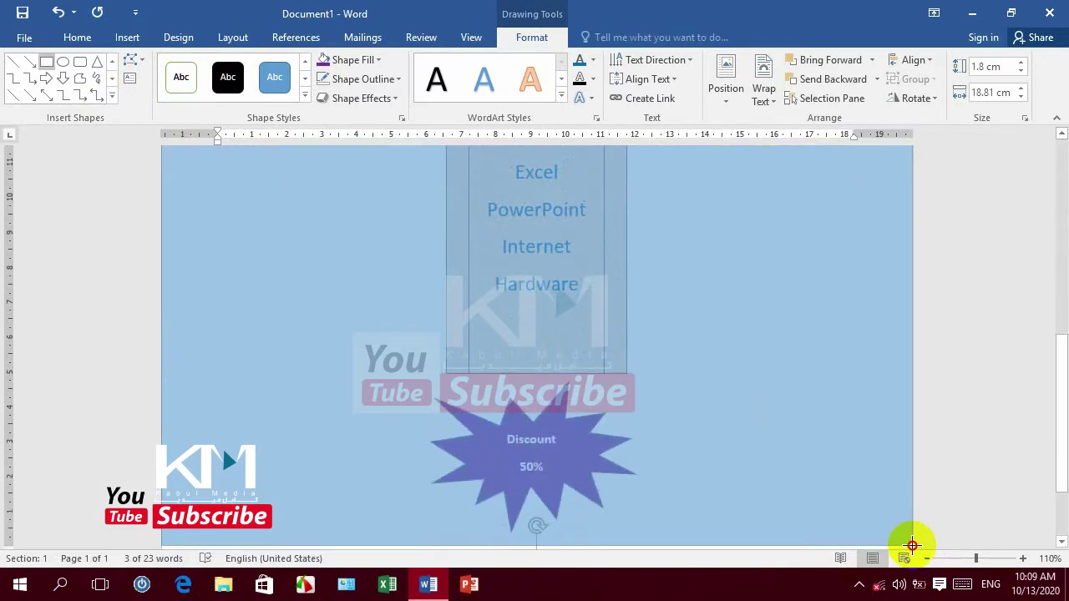
left_click_drag(912, 546, 912, 530)
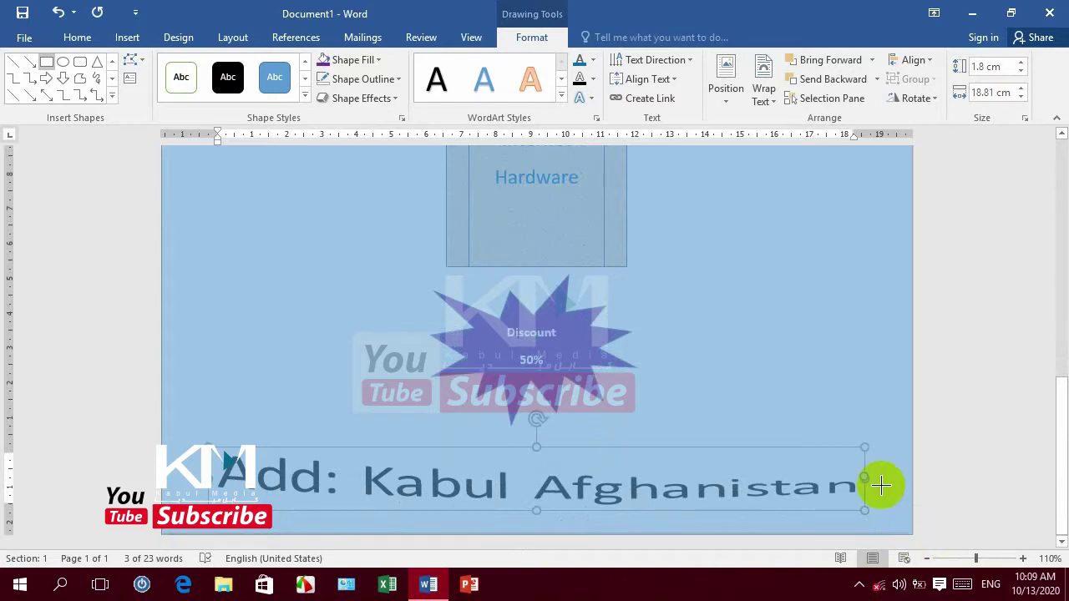
Send the blue rectangle back three layers behind the flyer shapes.
left_click(837, 81)
left_click(837, 81)
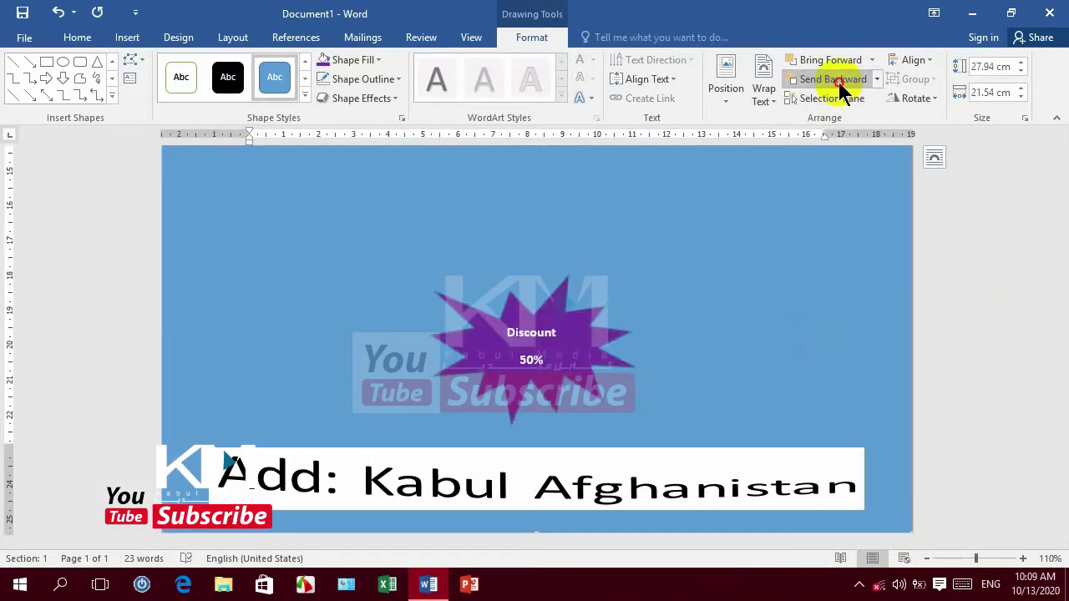
left_click(837, 81)
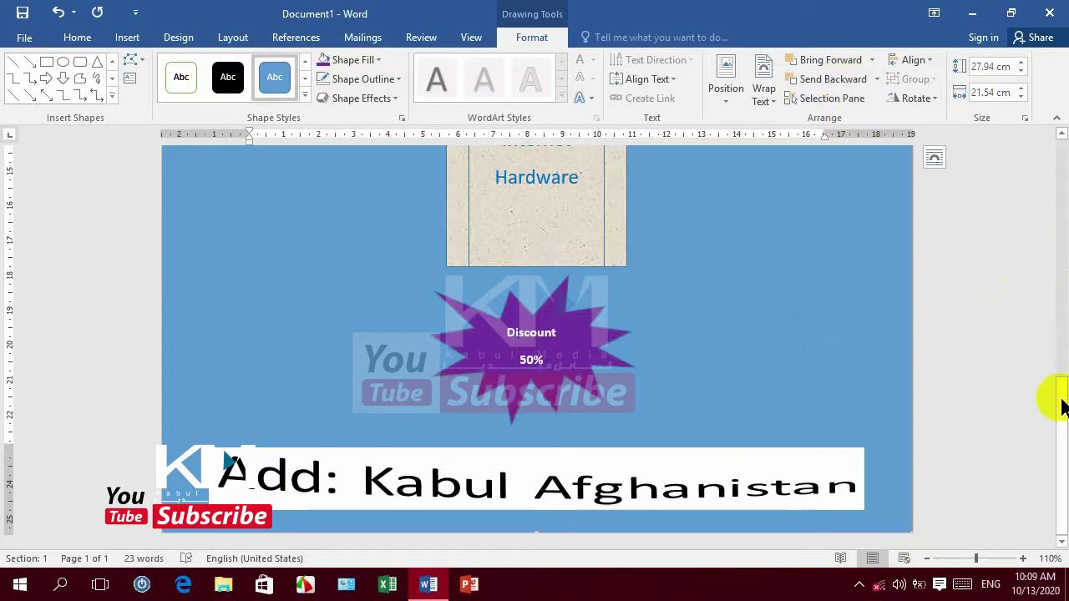
left_click_drag(1059, 276, 1058, 167)
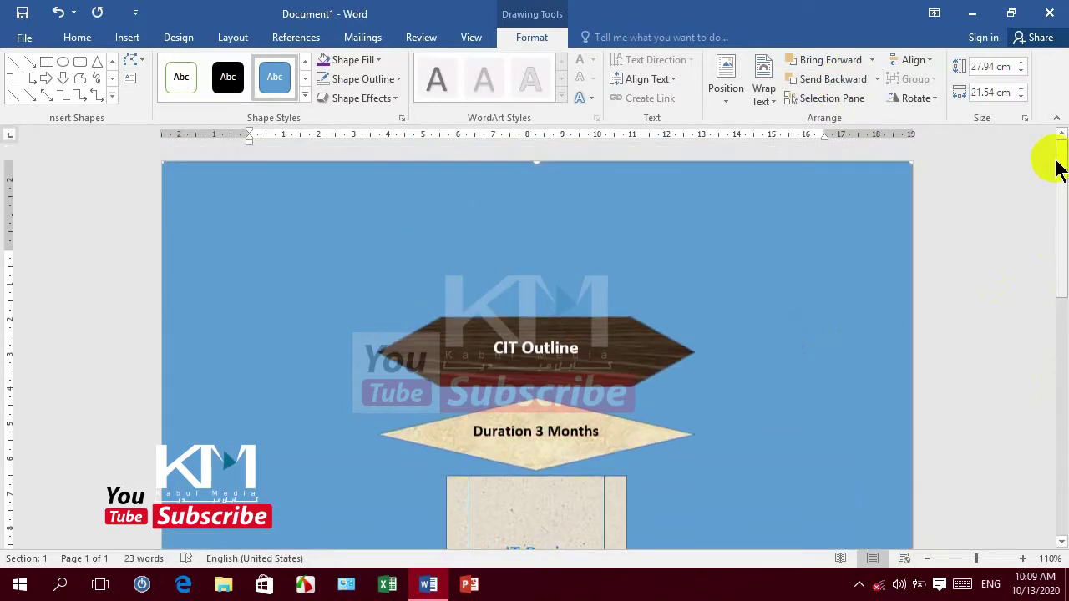
Send the background rectangle further back and start a picture fill from offline files.
left_click(855, 81)
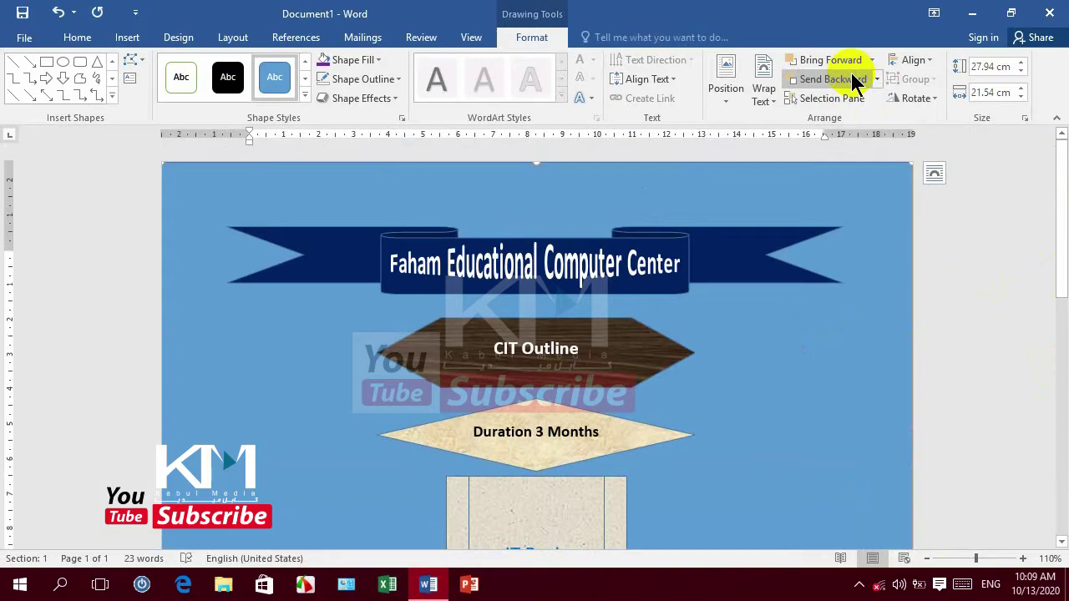
left_click(374, 62)
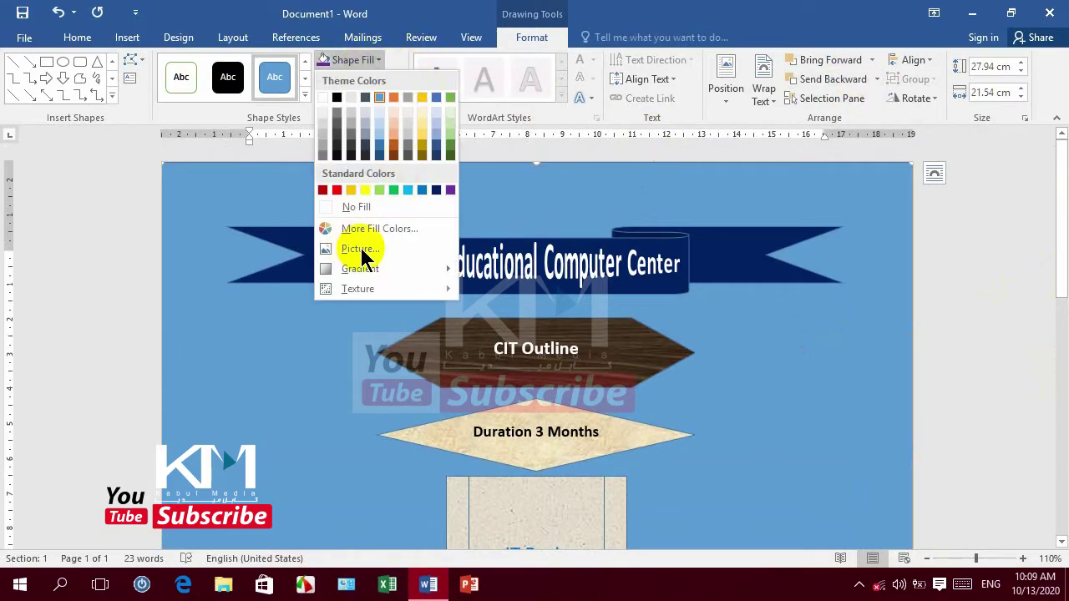
left_click(363, 251)
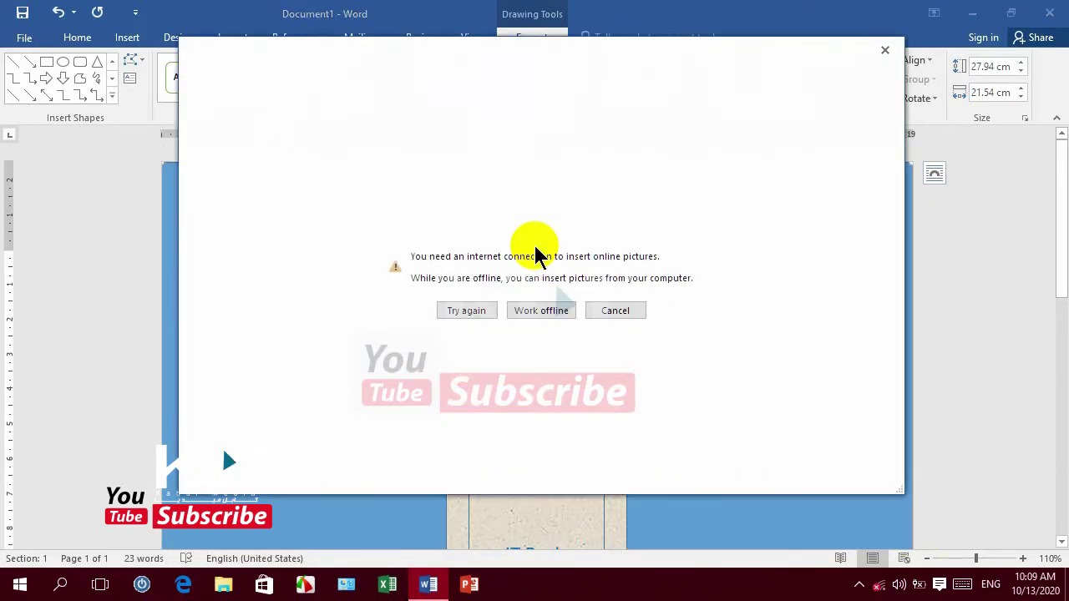
left_click(542, 311)
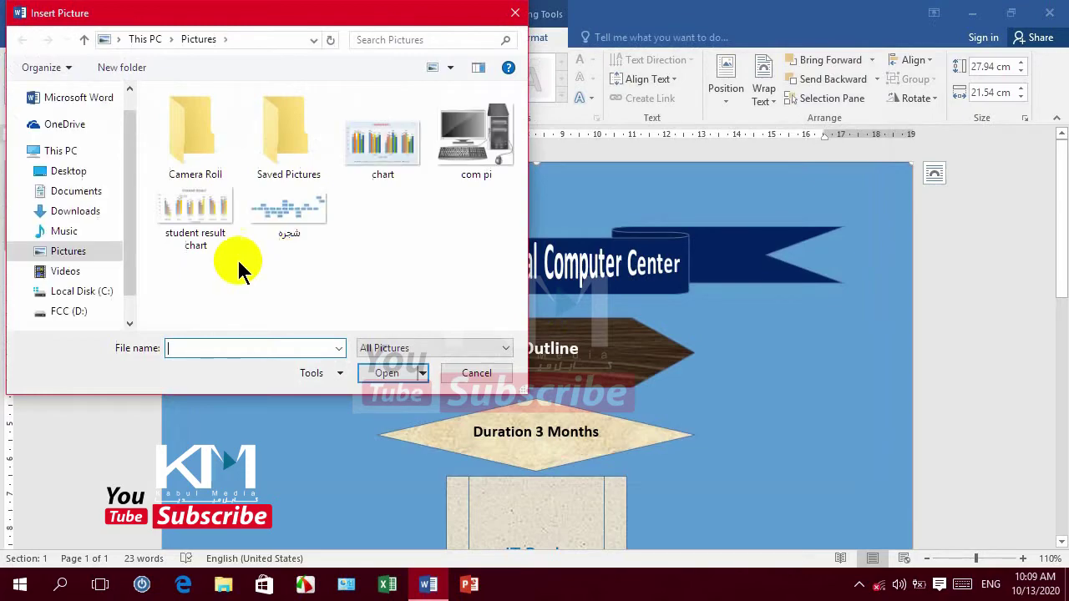
Fill the rectangle with Wallpaper (18) from the FCC (D:) Record folder.
left_click(71, 310)
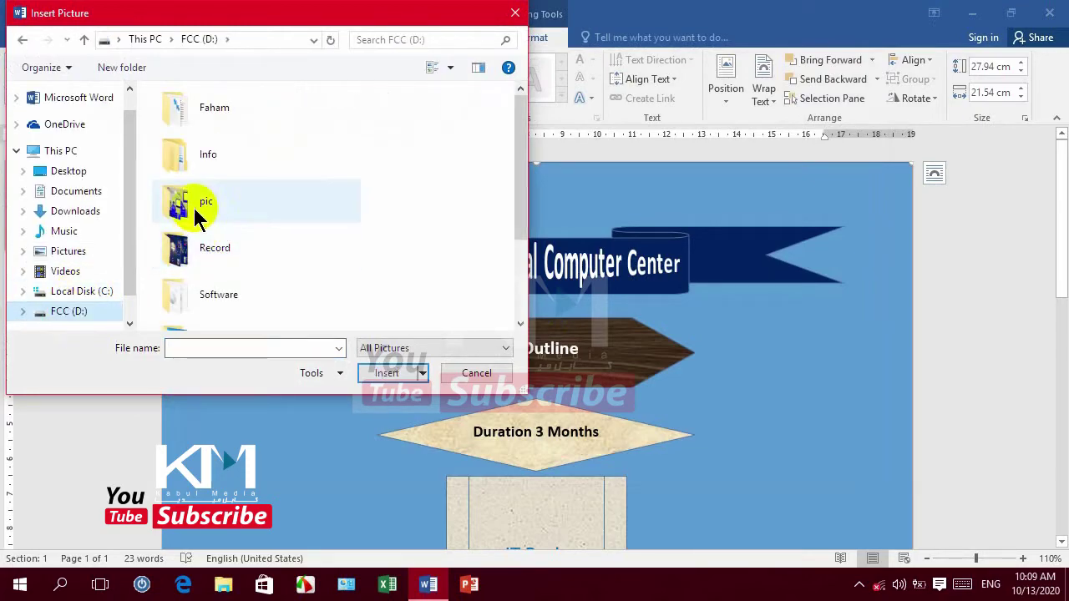
double_click(192, 250)
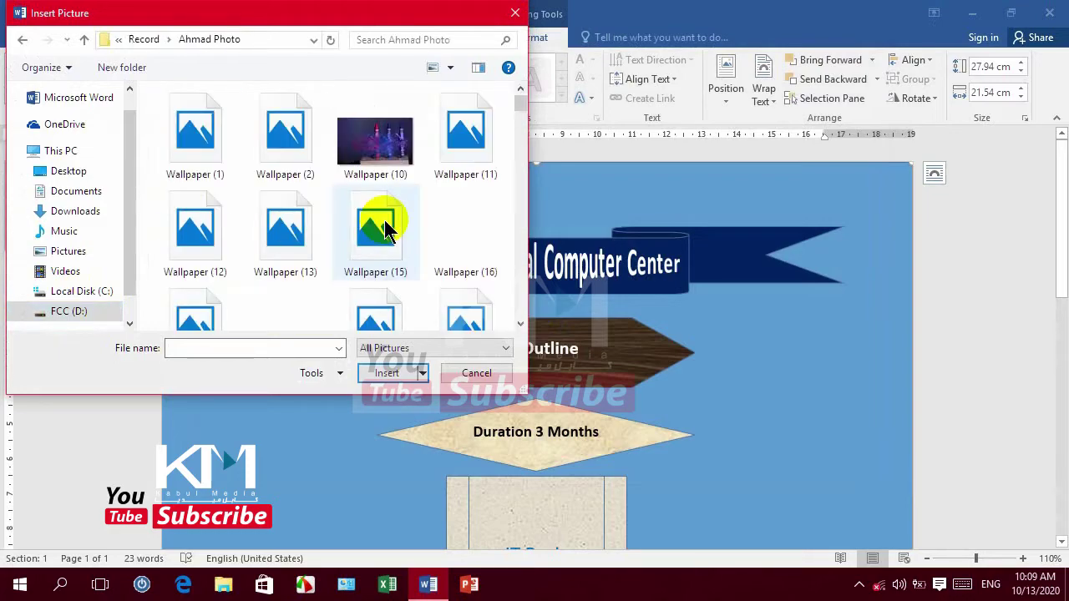
left_click(521, 324)
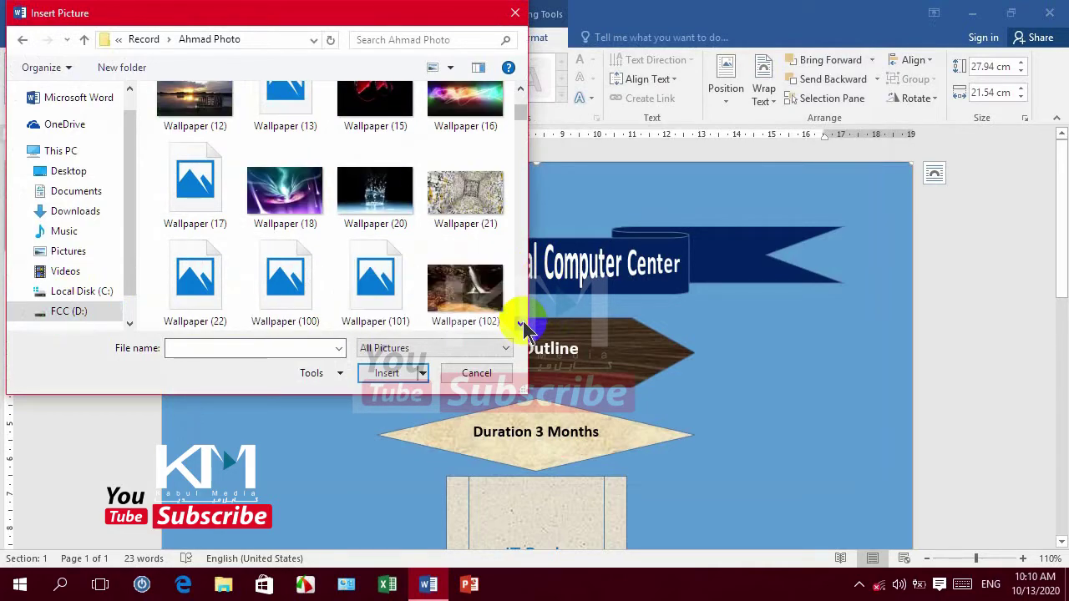
left_click(282, 200)
left_click(384, 375)
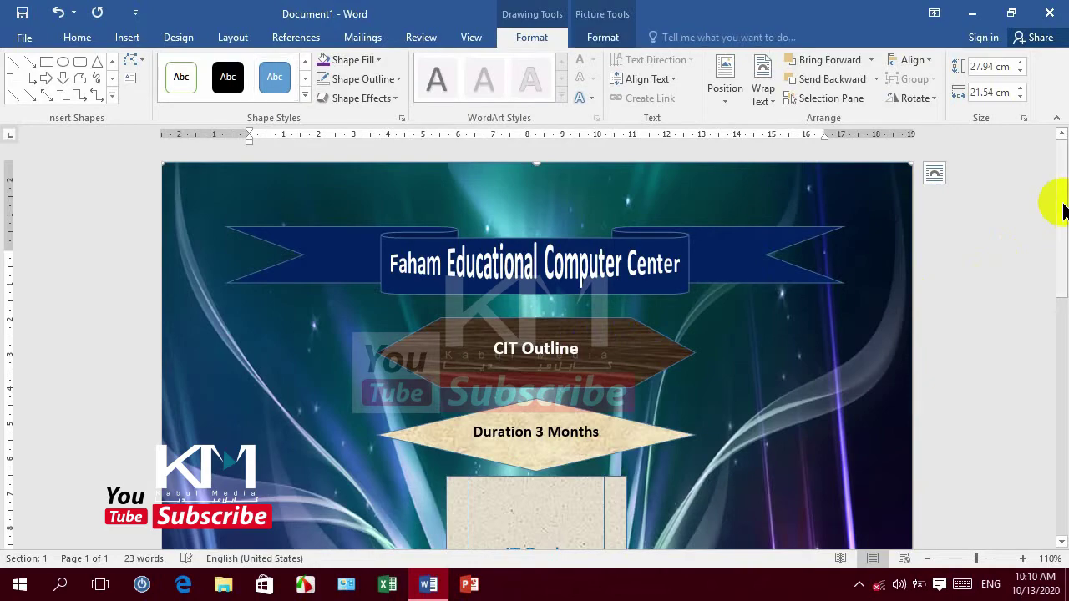
left_click_drag(1061, 207, 1058, 474)
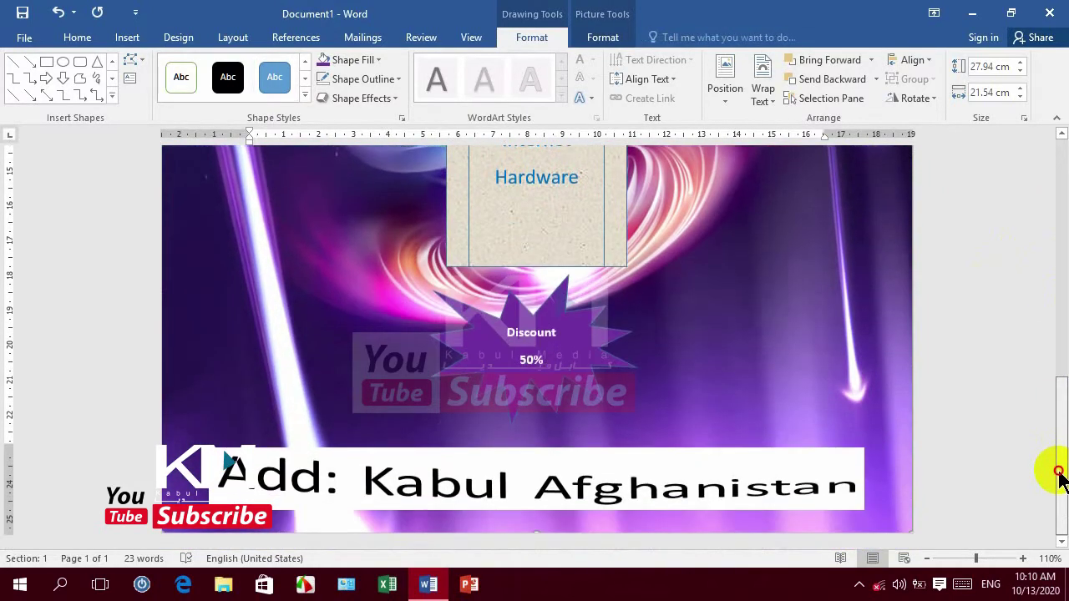
Remove the white fill from the Add: Kabul Afghanistan banner.
left_click(850, 449)
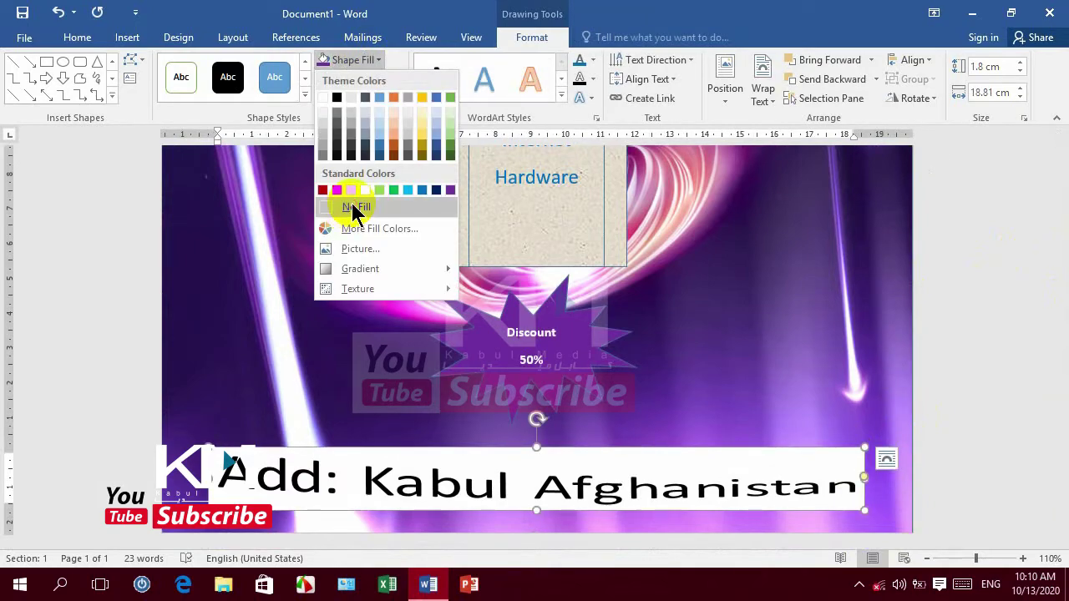
key("Escape")
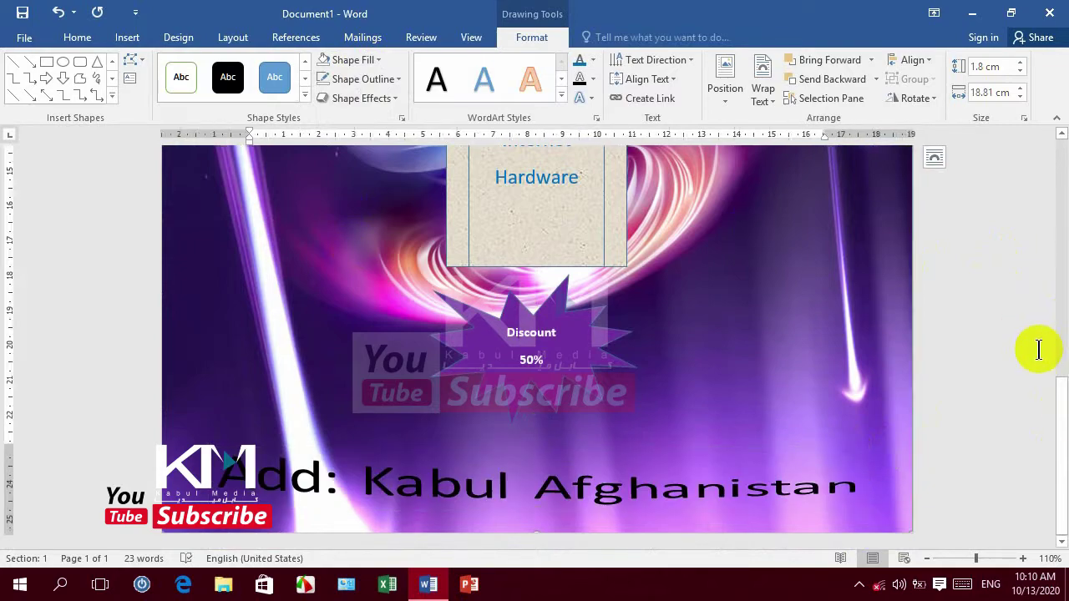
left_click_drag(1056, 409, 1059, 190)
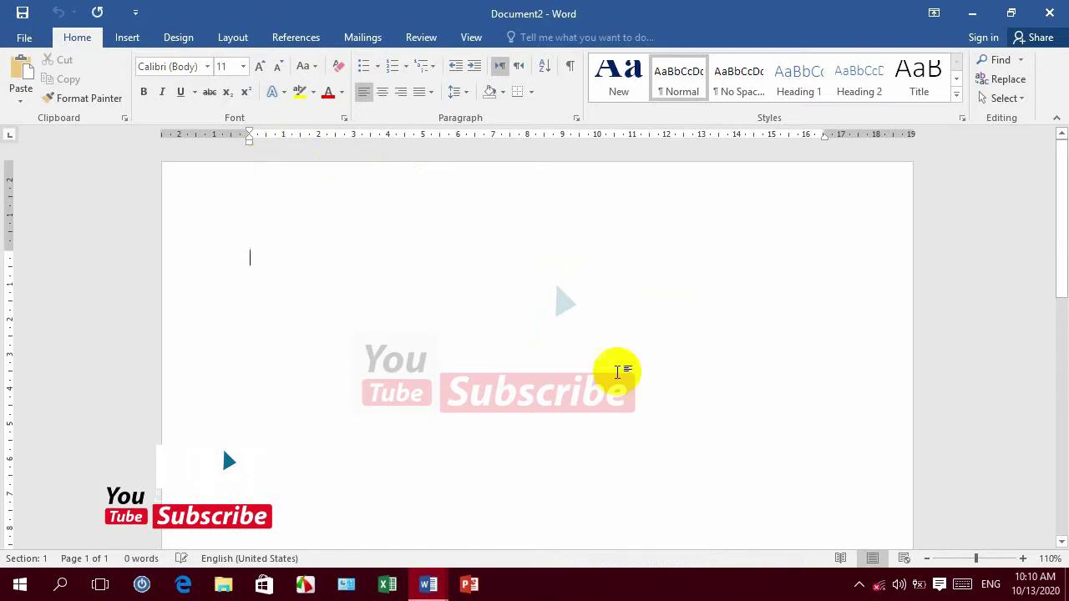
Switch the page to landscape orientation and zoom out to view the whole wider page.
left_click(227, 40)
left_click(77, 100)
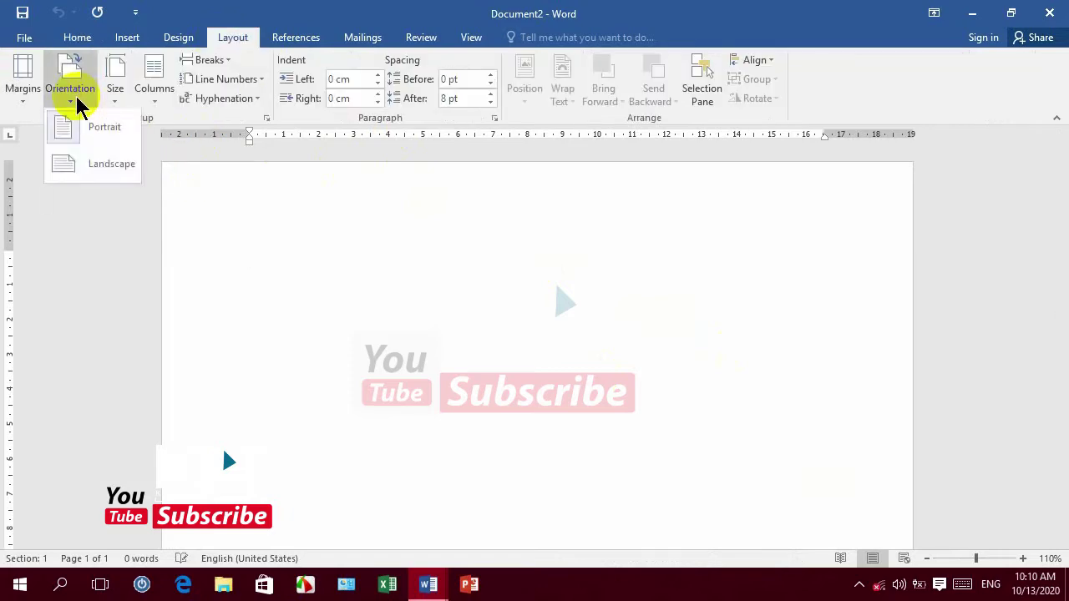
left_click(92, 127)
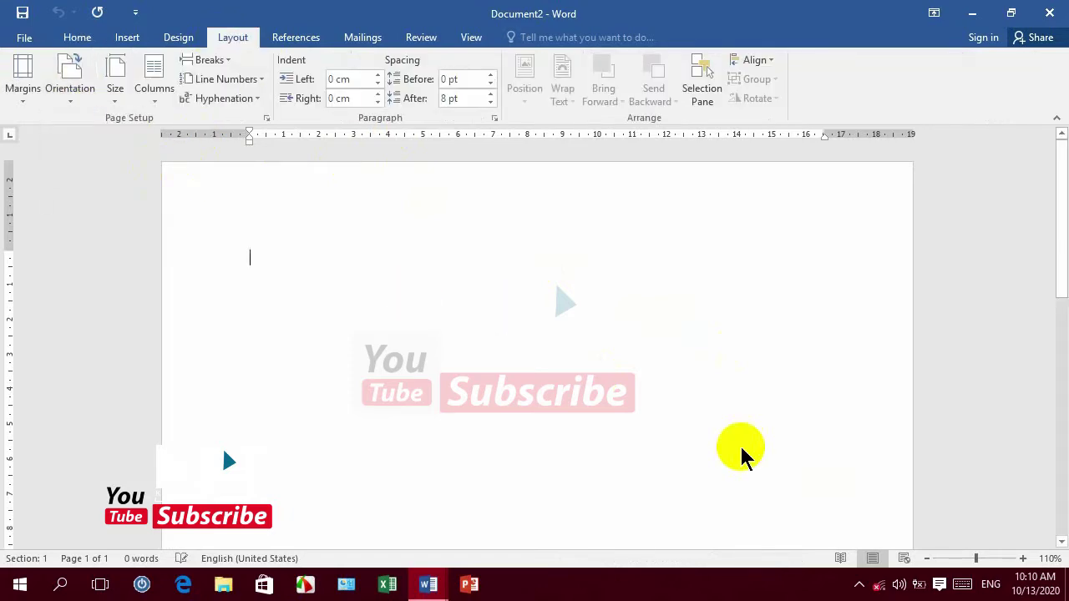
left_click(926, 558)
left_click(925, 558)
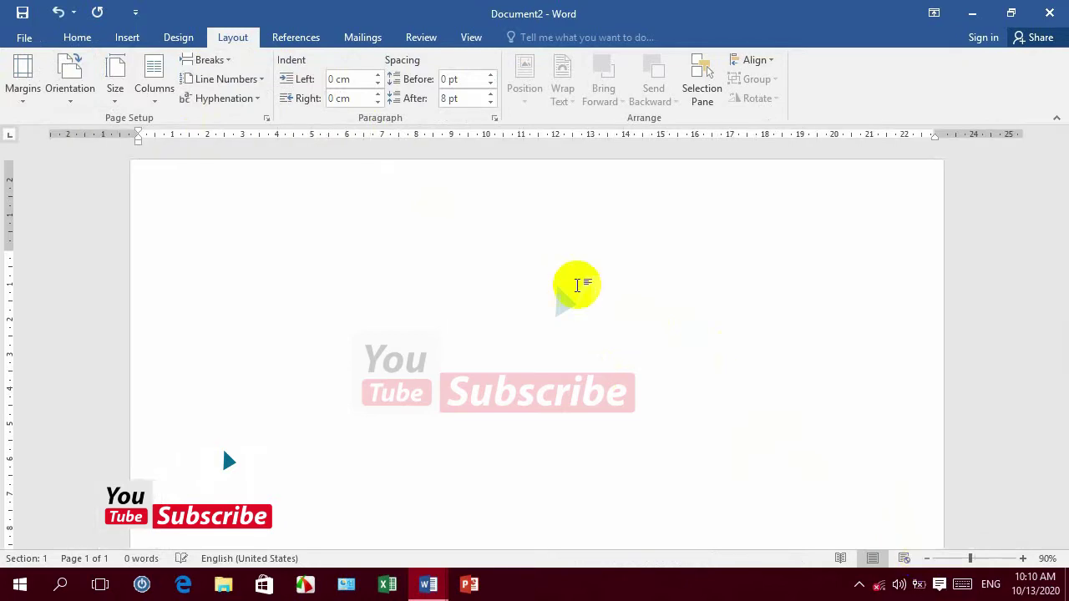
left_click(75, 39)
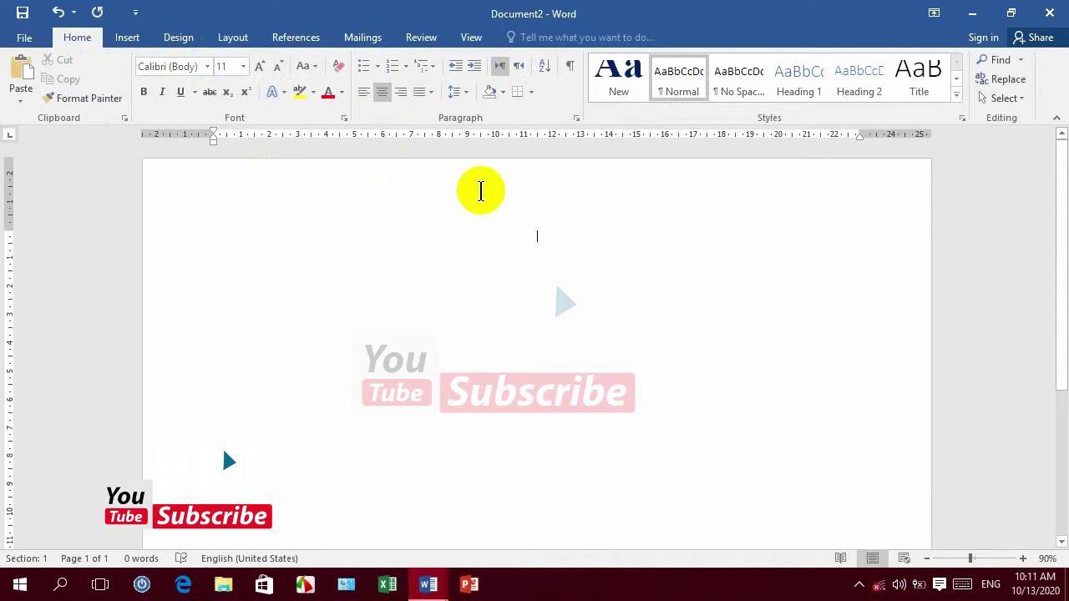
Finish the No Smoking! line and make it larger, bold, in Times New Roman.
key("Return")
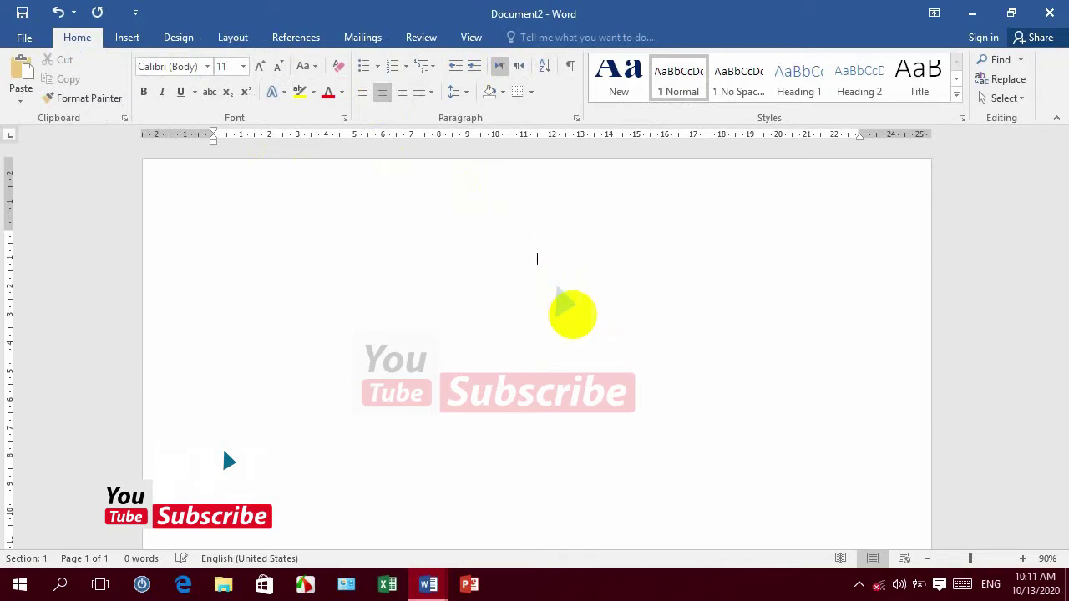
type("No Smok")
type("ing")
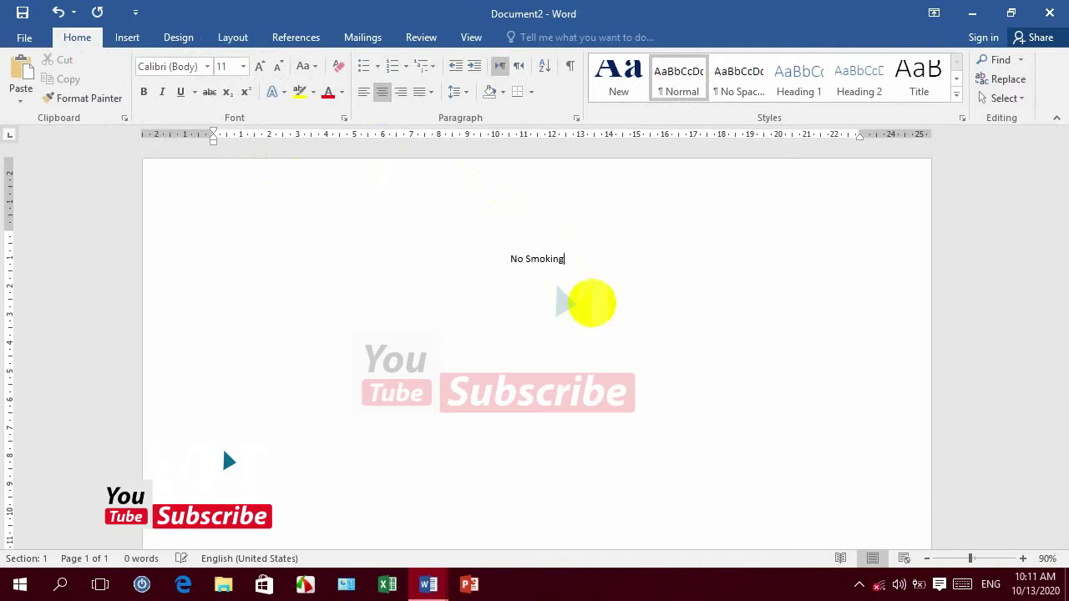
type("!")
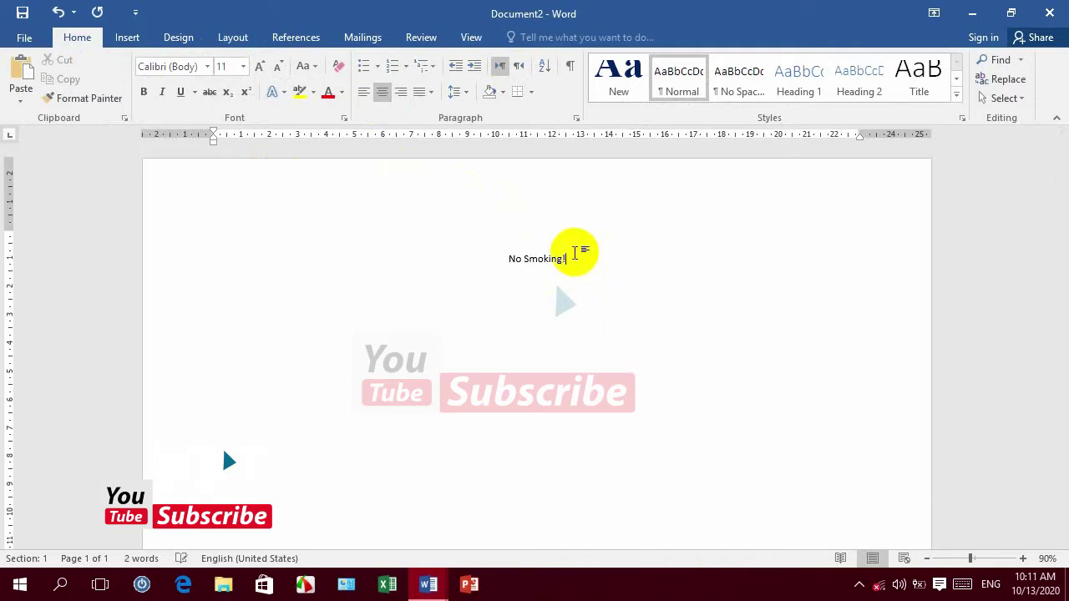
left_click_drag(608, 260, 376, 276)
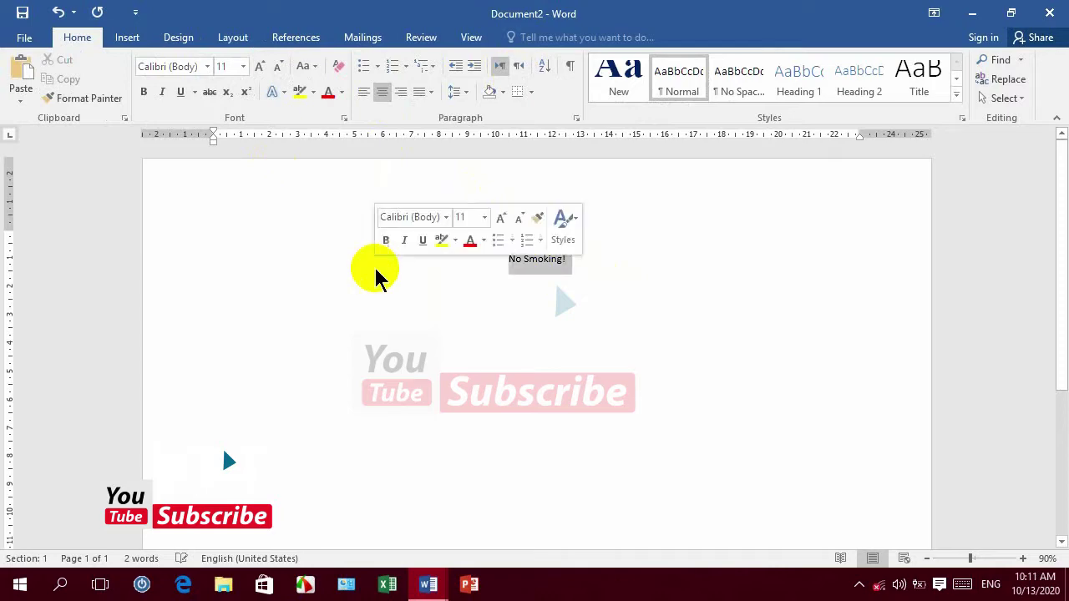
key("ctrl+bracketright")
key("ctrl+bracketright")
key("ctrl+bracketright")
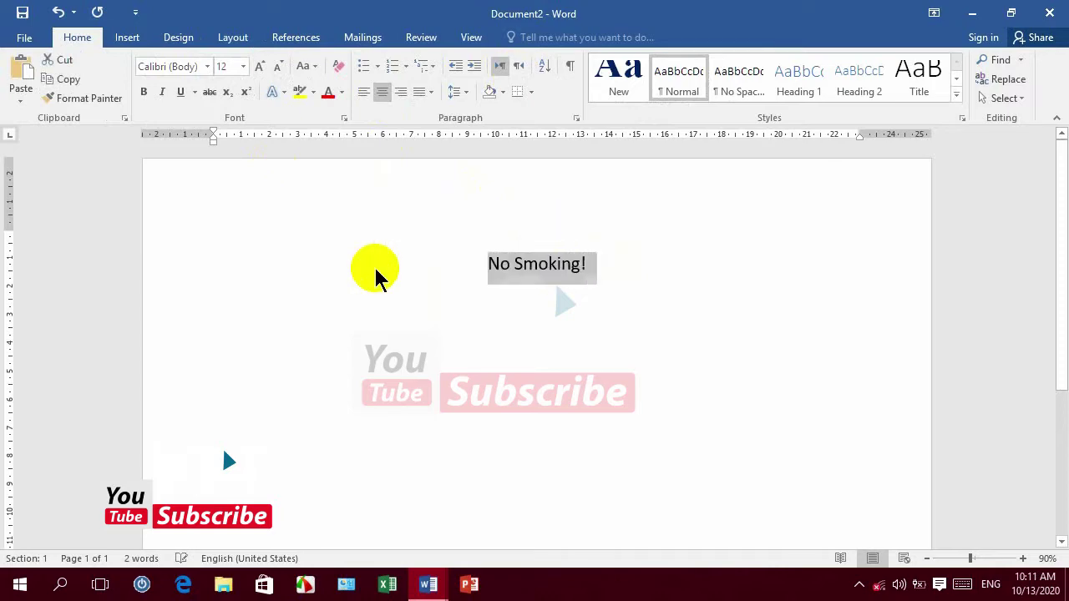
key("ctrl+bracketright")
key("ctrl+bracketright")
key("ctrl+bracketright")
key("ctrl+bracketright")
key("ctrl+bracketright")
key("ctrl+bracketright")
key("ctrl+bracketright")
key("ctrl+bracketright")
key("ctrl+bracketright")
key("ctrl+bracketright")
key("ctrl+bracketright")
key("ctrl+bracketright")
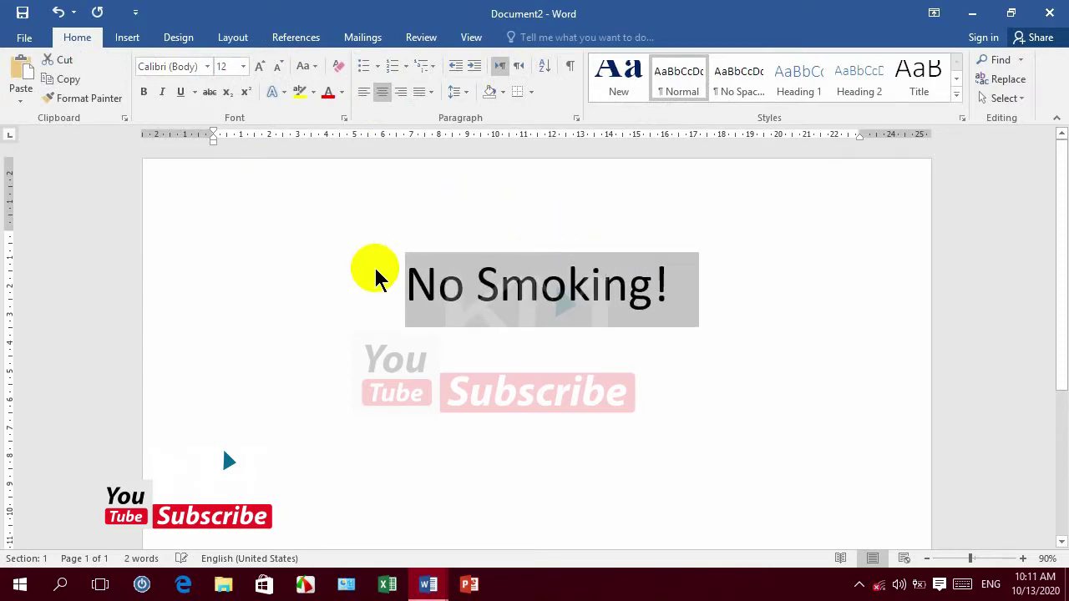
key("ctrl+bracketright")
key("ctrl+bracketright")
key("ctrl+bracketright")
key("ctrl+bracketright")
key("ctrl+bracketright")
key("ctrl+bracketright")
key("ctrl+shift+period")
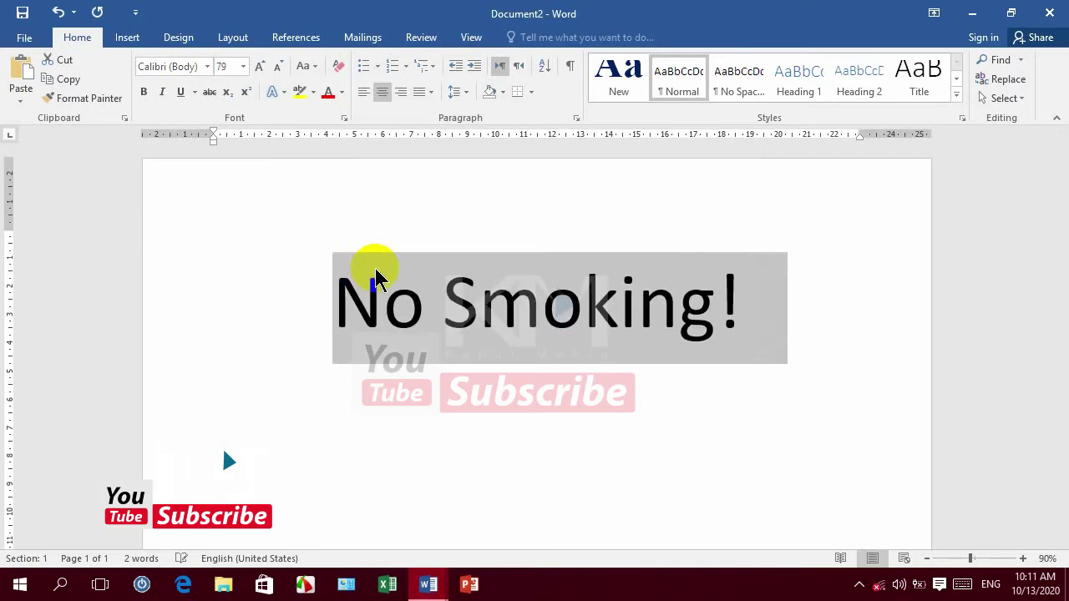
key("ctrl+b")
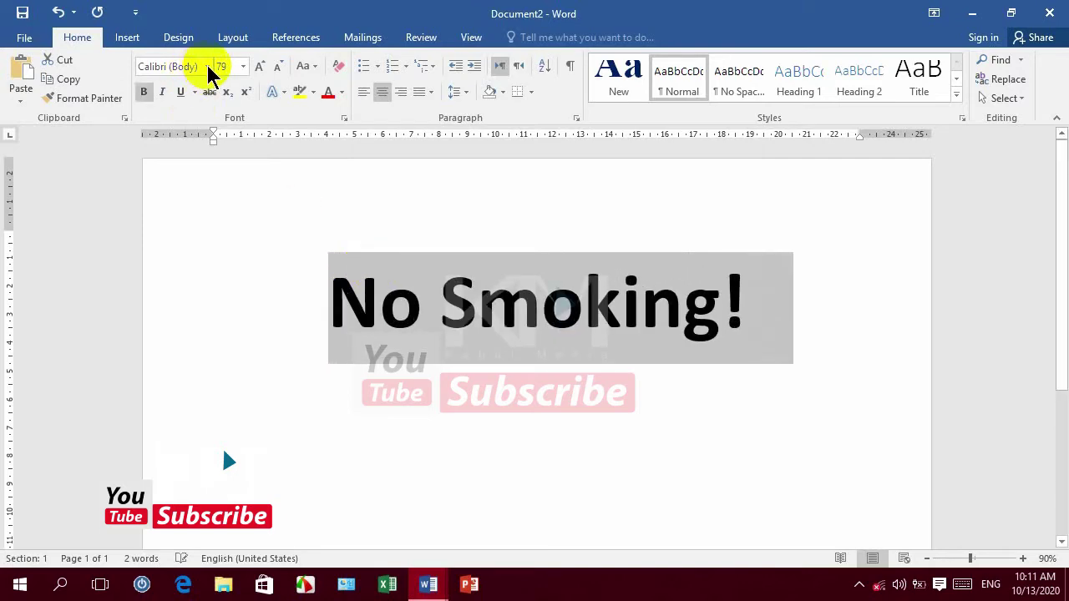
left_click(207, 65)
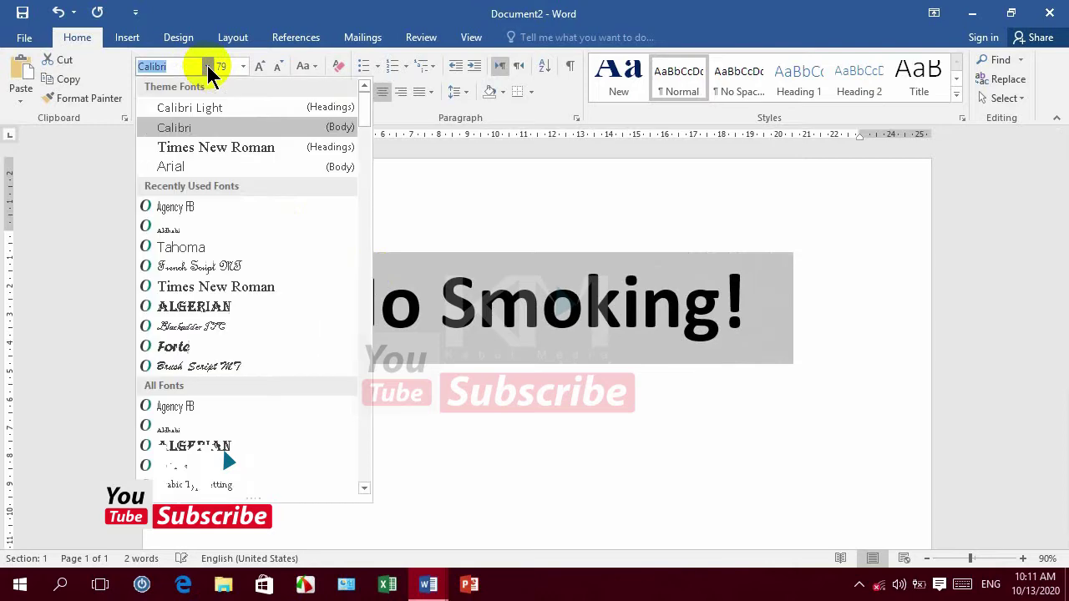
key("Down")
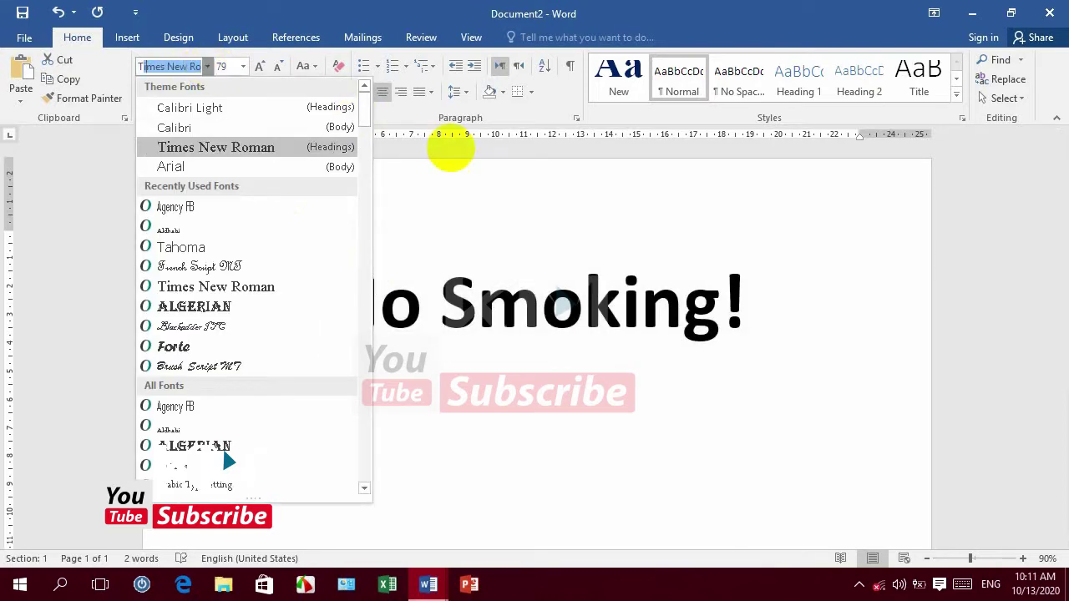
key("Return")
Add the Dari line 'سگرت نکشید!' on a new line below No Smoking!
left_click(781, 305)
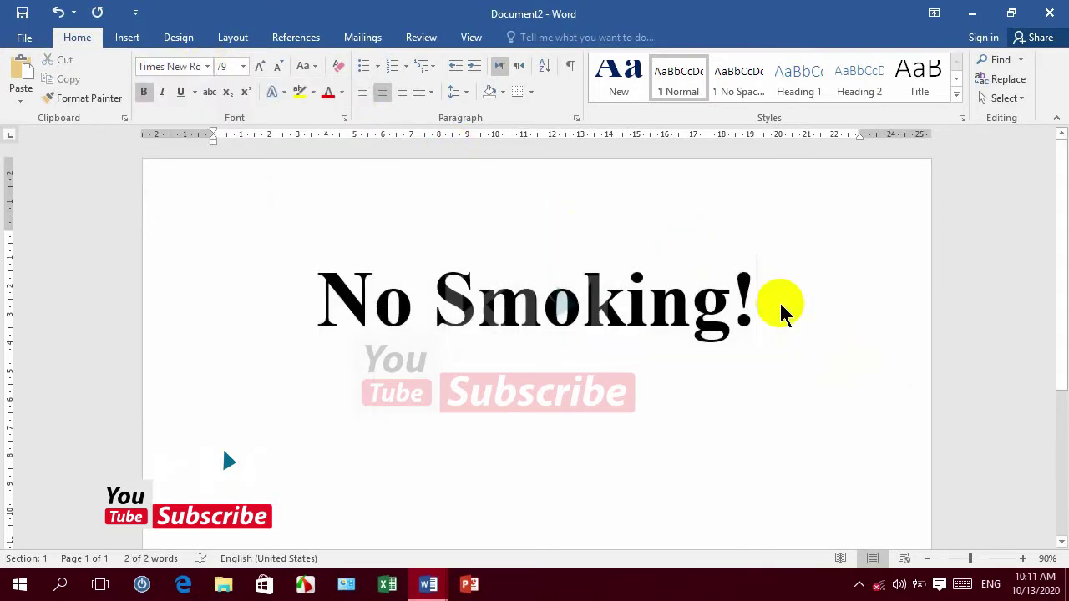
key("Return")
key("alt+shift")
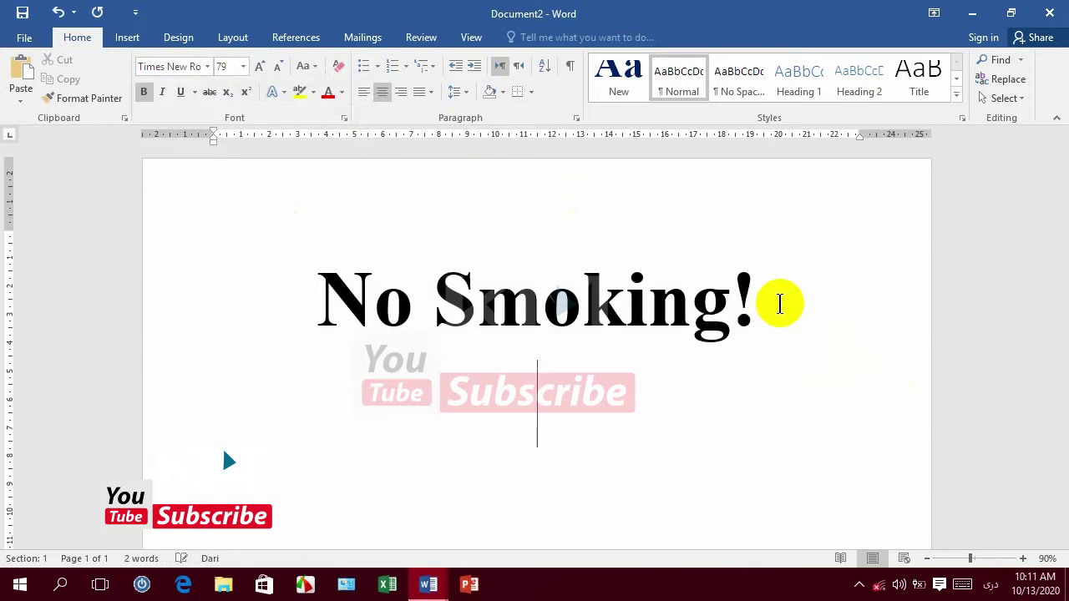
type("س")
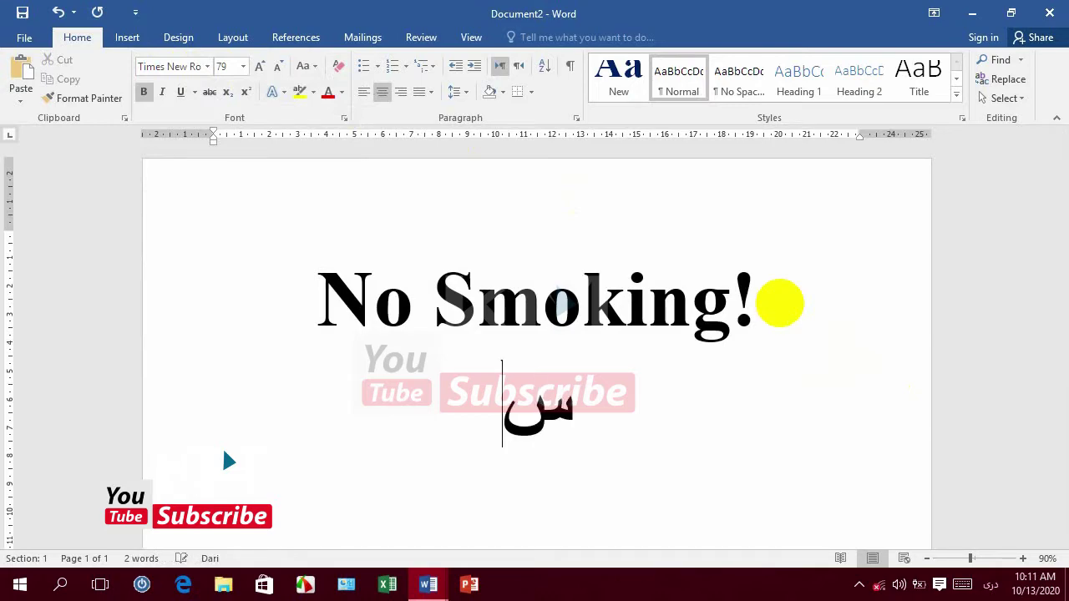
type("گرت نک")
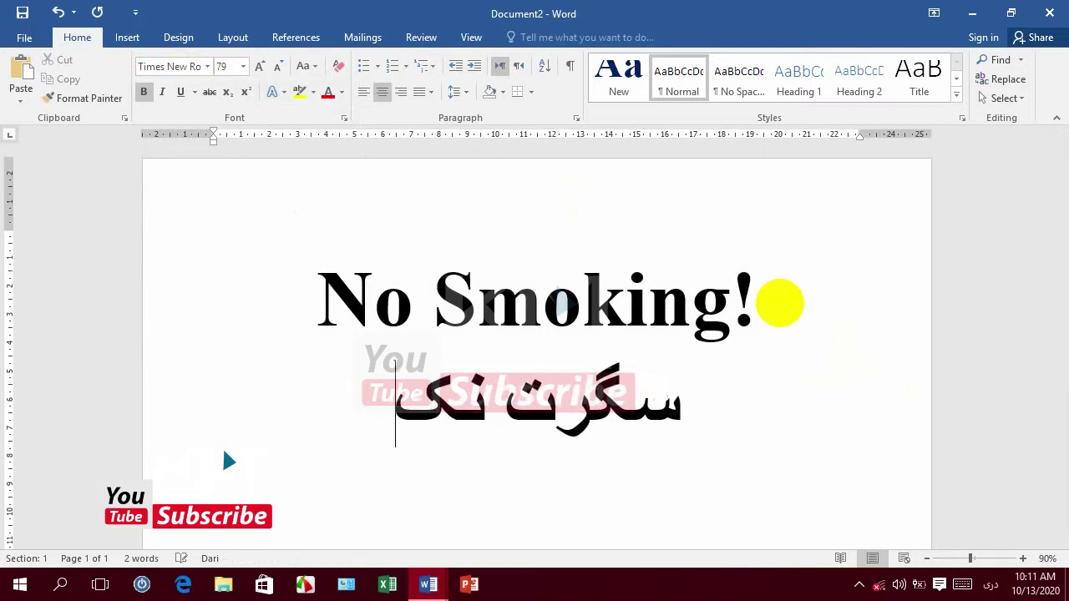
type("شید")
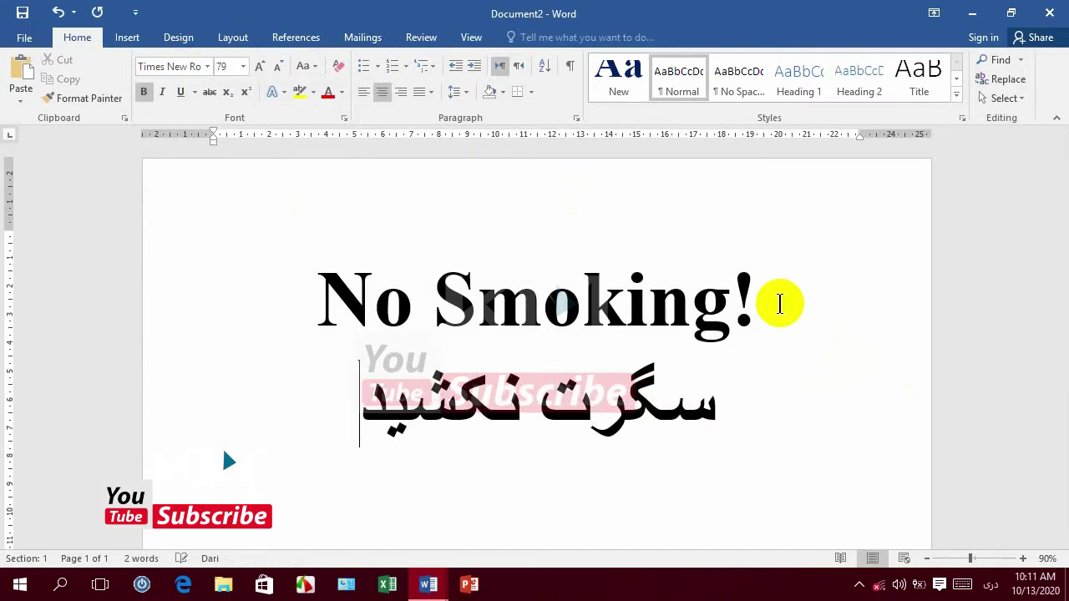
type("!")
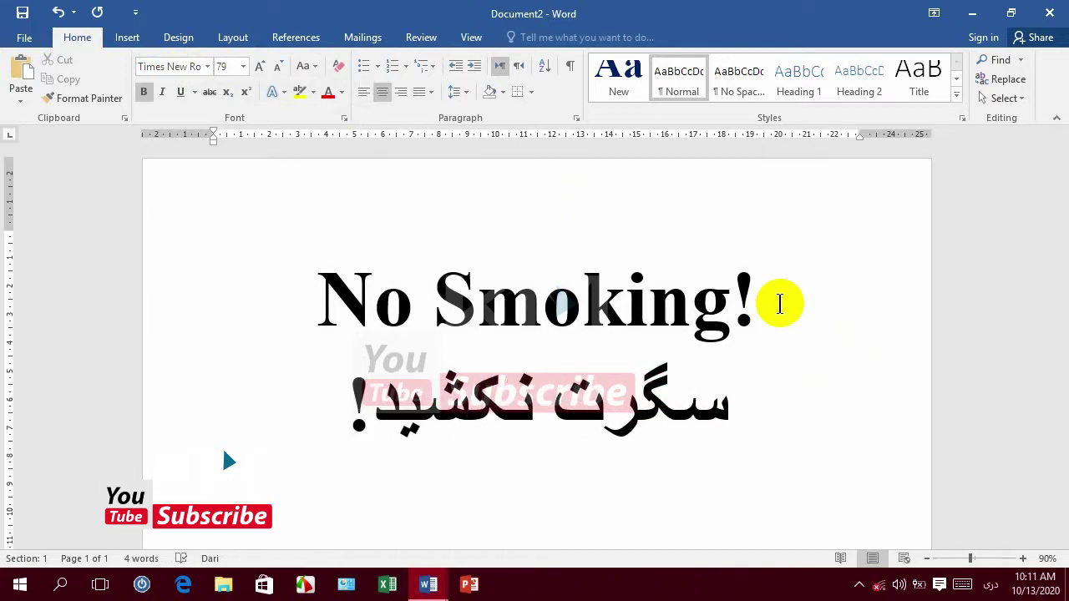
scroll(1052, 267, "down", 2)
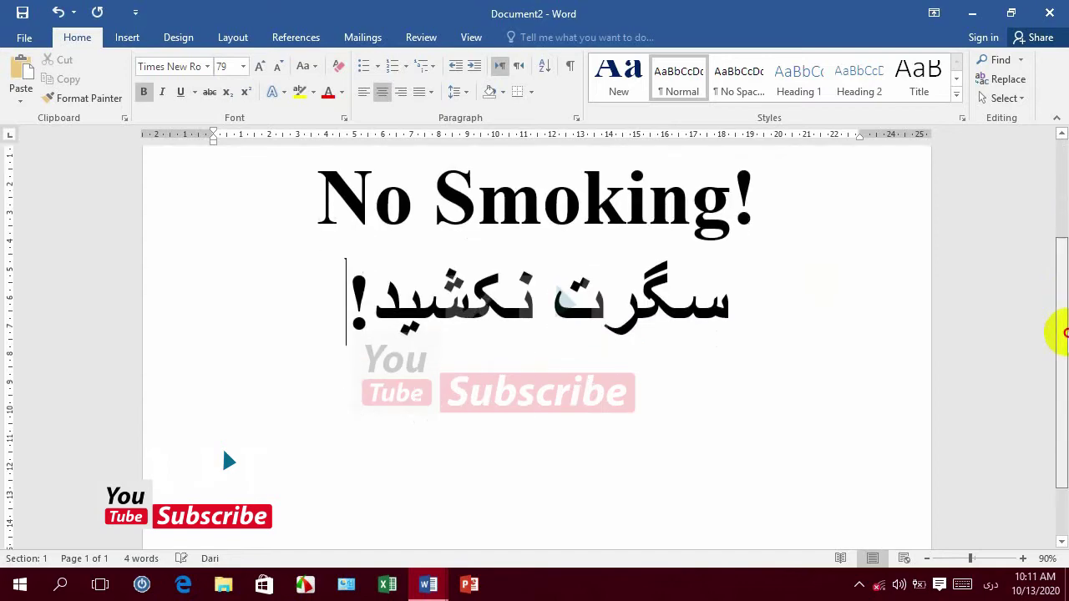
mouse_move(1060, 333)
left_mouse_down()
mouse_move(1059, 393)
mouse_move(1049, 246)
mouse_move(896, 231)
left_mouse_up()
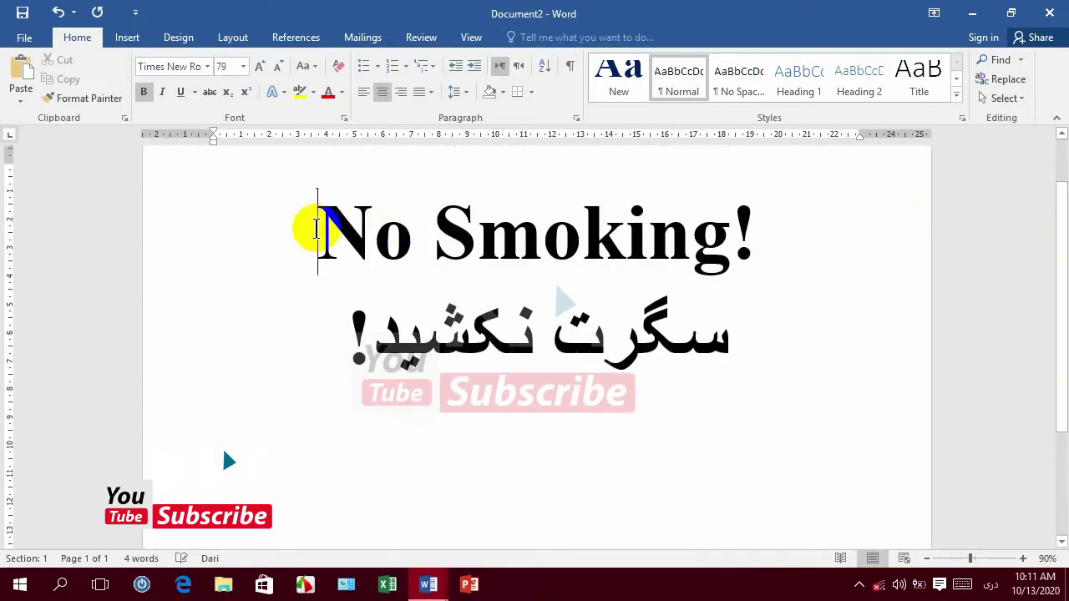
Left-align the No Smoking! line, then centre it again.
left_click_drag(316, 229, 362, 215)
left_click(703, 185)
key("ctrl+l")
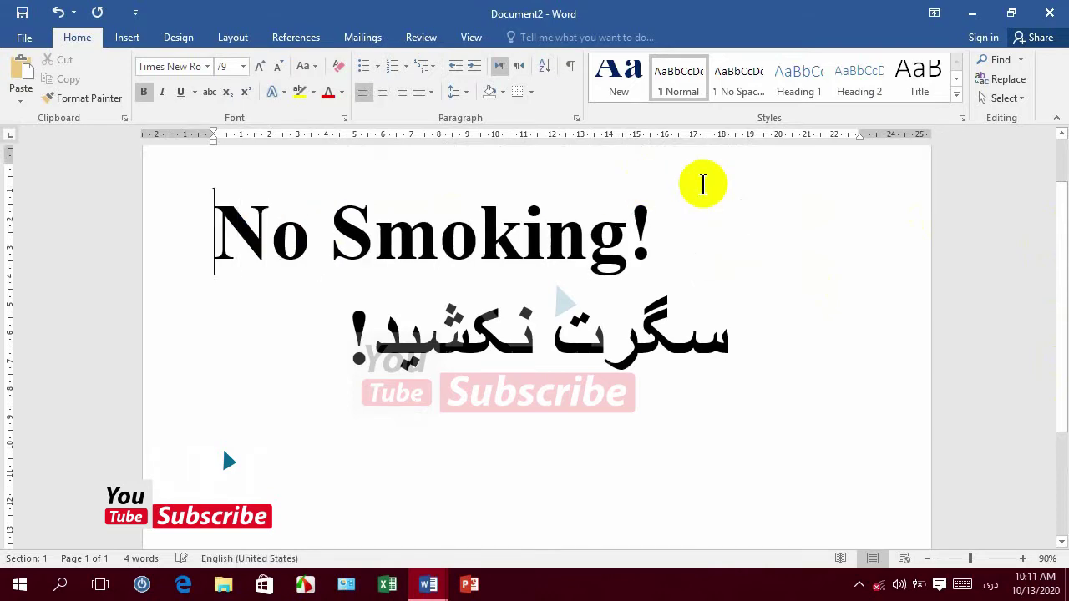
scroll(703, 190, "down", 1)
key("ctrl+e")
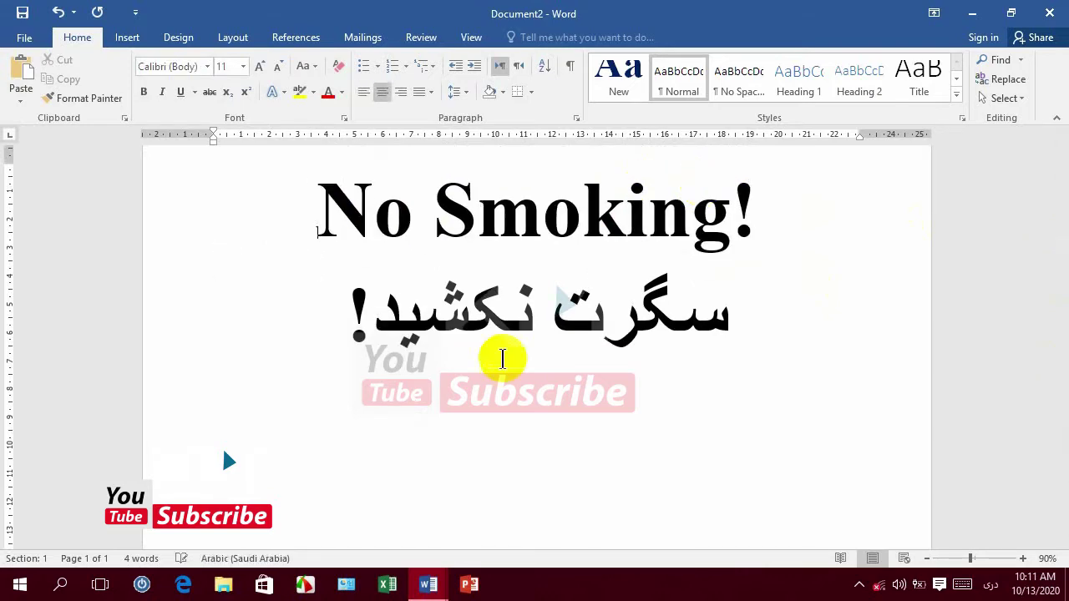
Start a new empty line below the Dari text, ready to insert content.
left_click(556, 414)
left_click(323, 343)
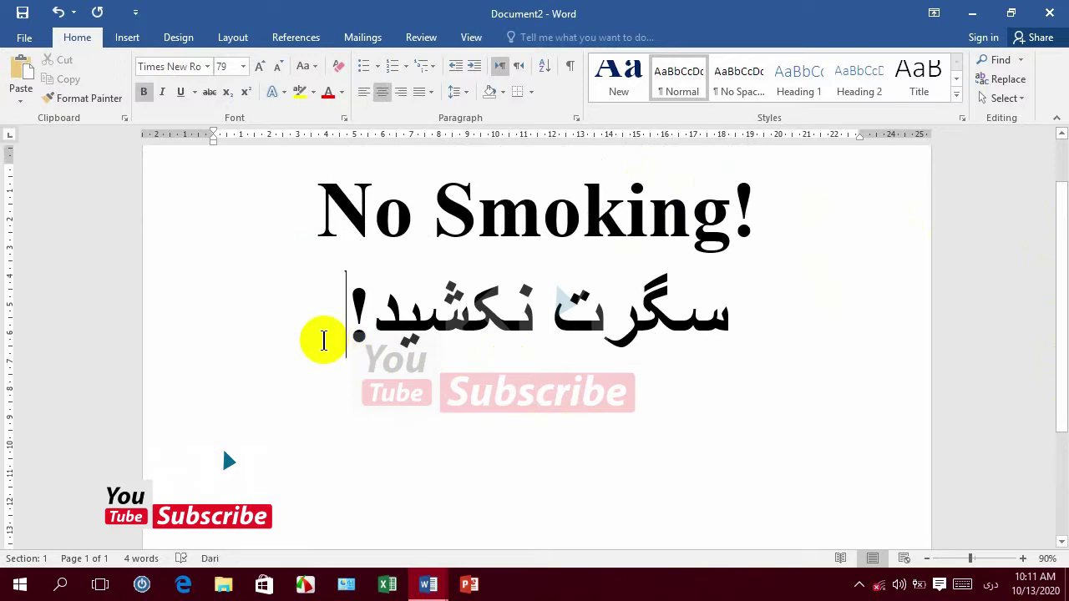
key("Return")
left_click(127, 37)
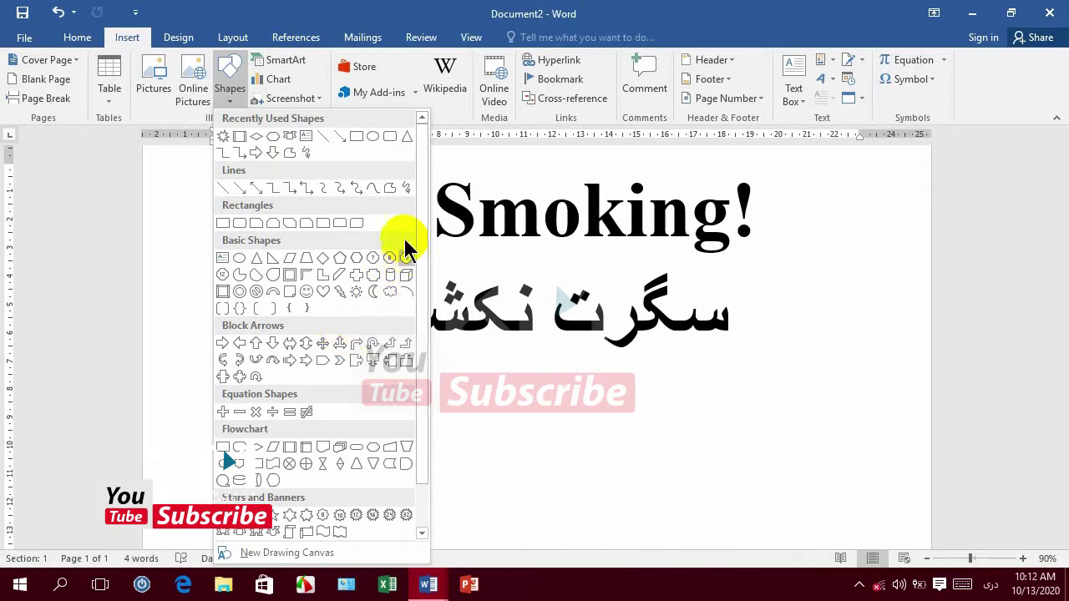
Draw a rectangle below the text and place a duplicate beside it on the left.
left_click(223, 223)
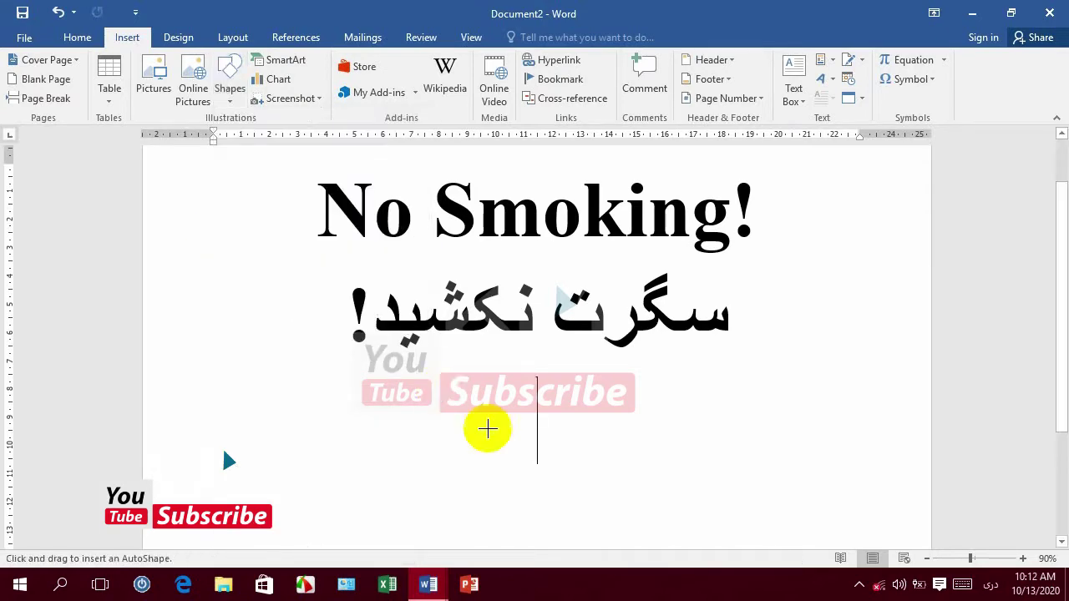
left_click_drag(494, 437, 785, 490)
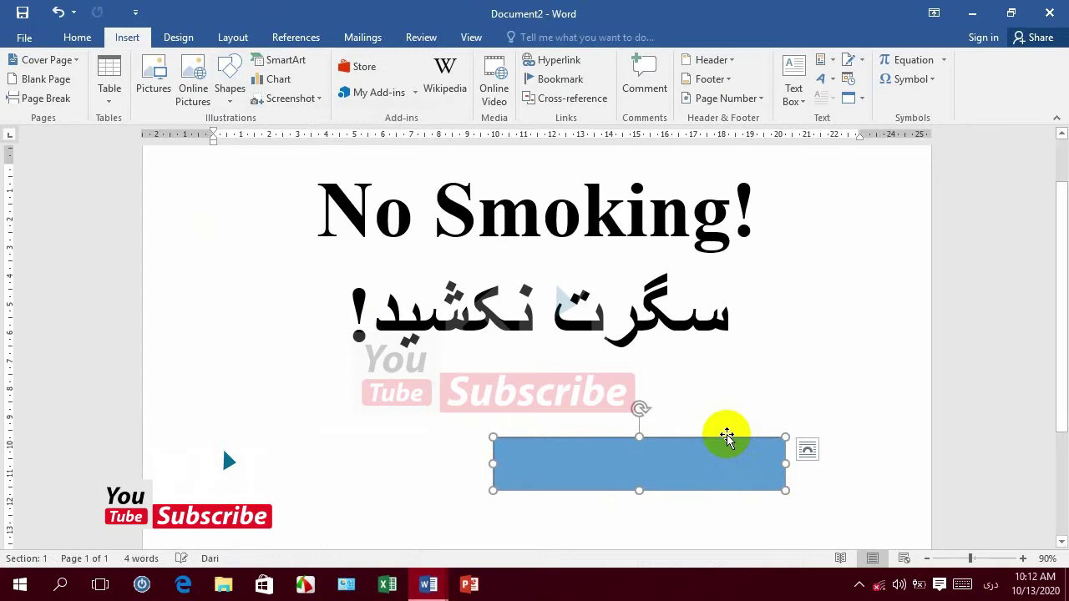
left_click_drag(726, 435, 759, 436)
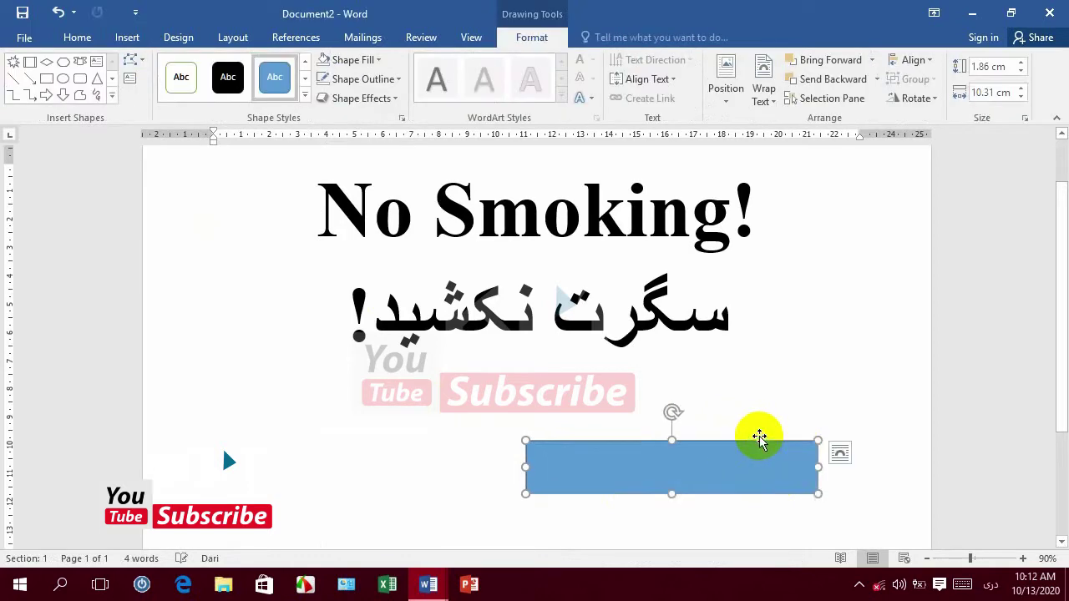
key("ctrl+c")
key("ctrl+v")
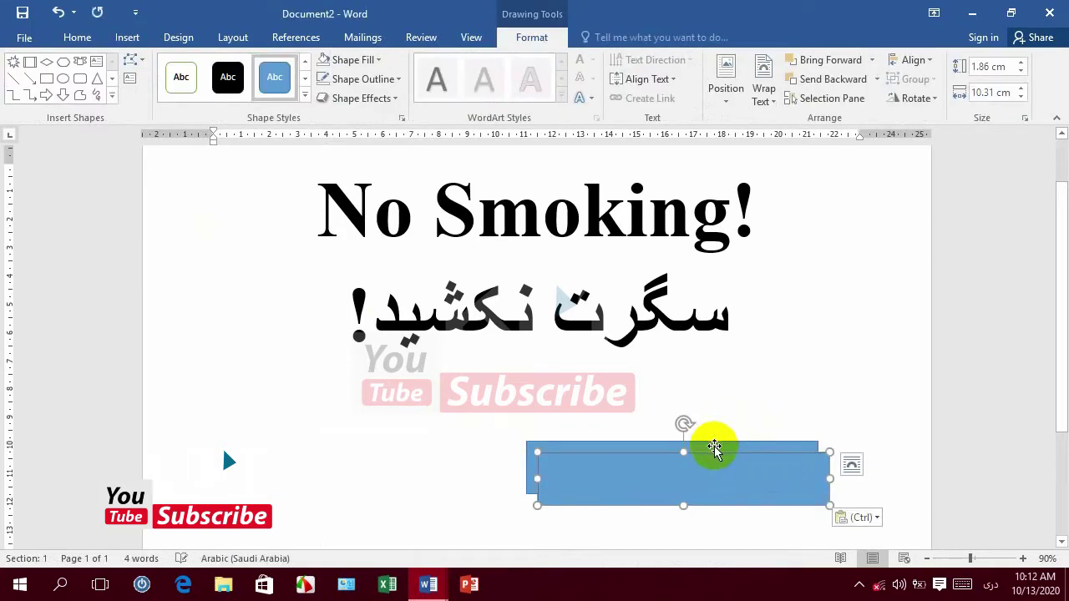
left_click_drag(710, 455, 557, 443)
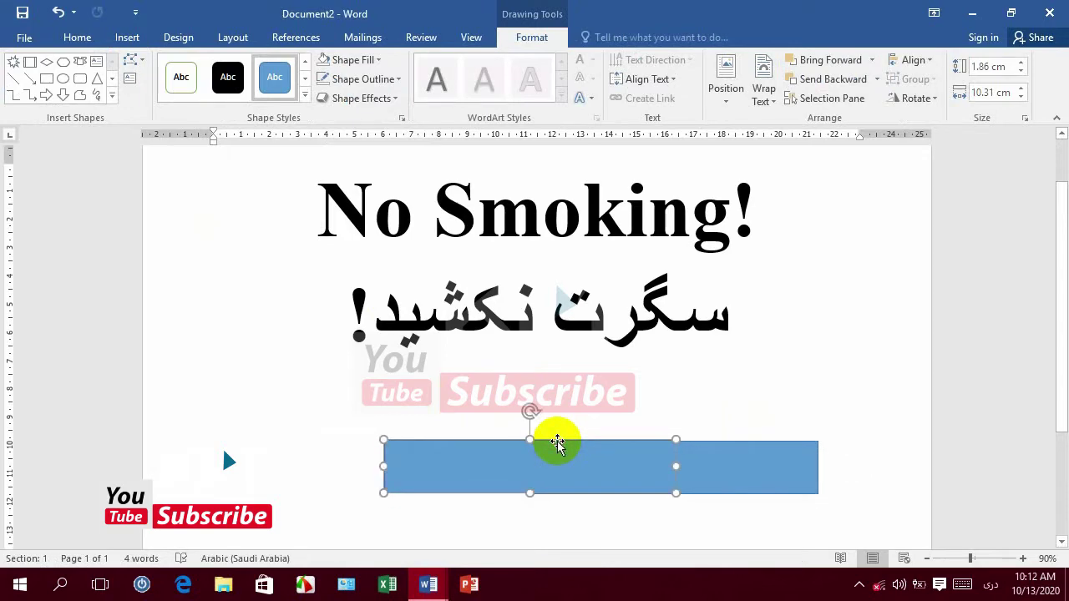
key("Left")
key("Left")
key("Left")
key("Left")
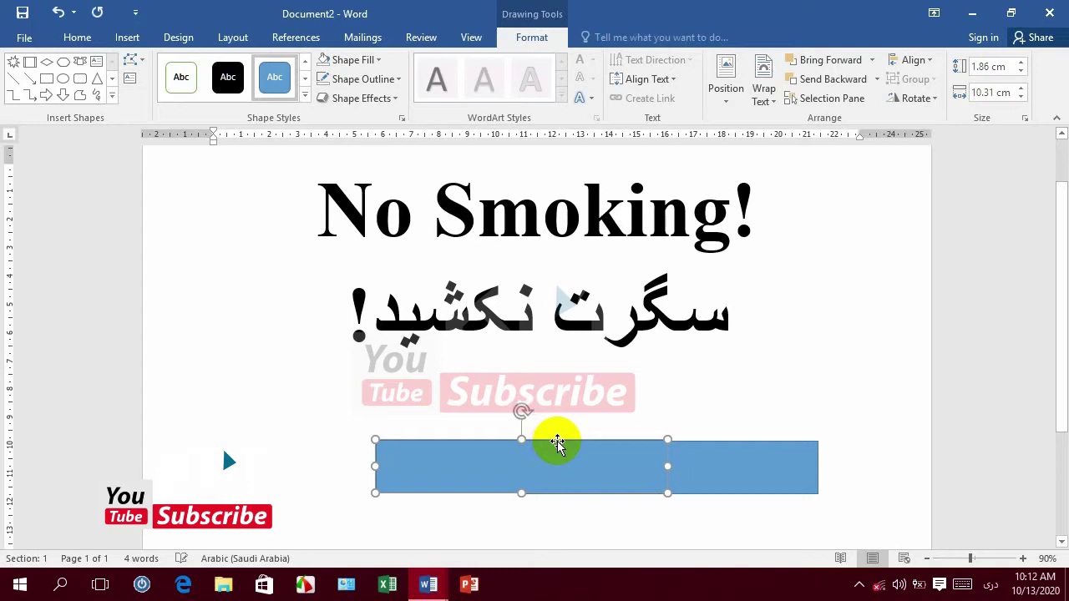
key("Left")
key("Left")
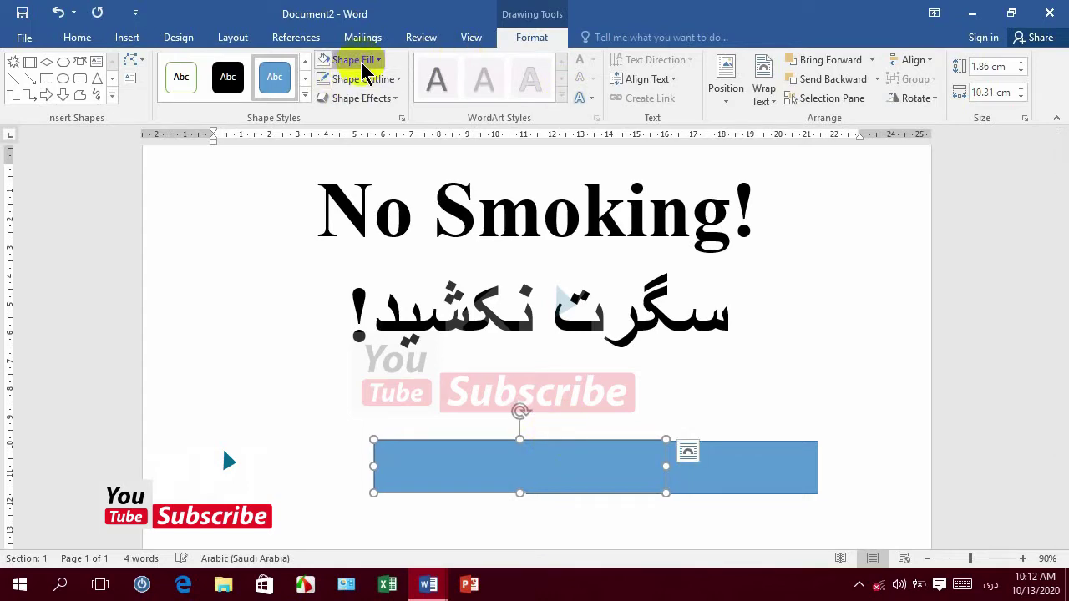
Fill the left rectangle grey and the right rectangle pale yellow.
left_click(361, 61)
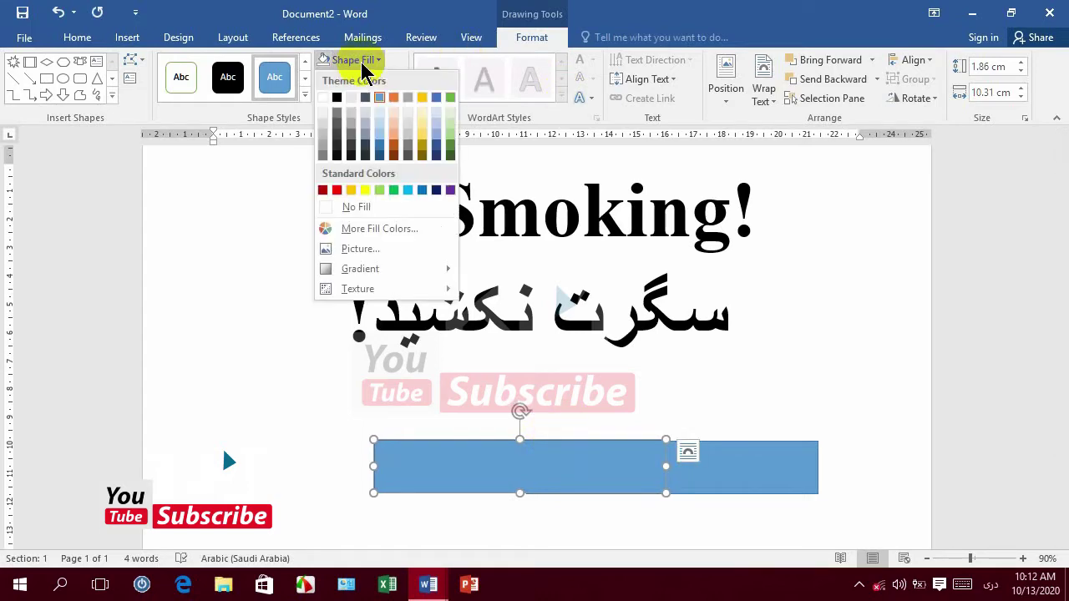
left_click(325, 127)
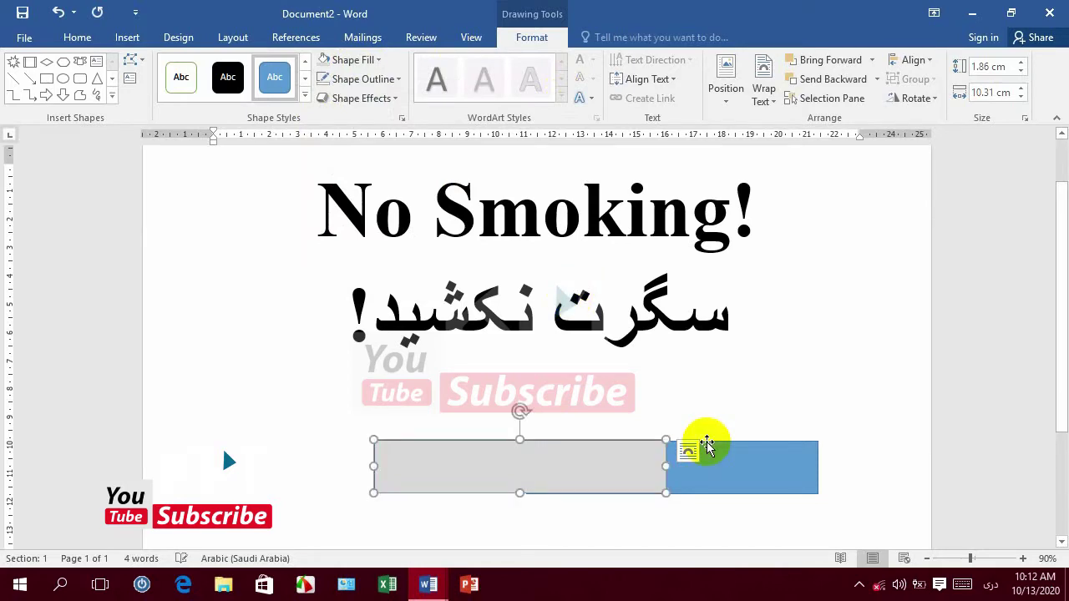
left_click(725, 456)
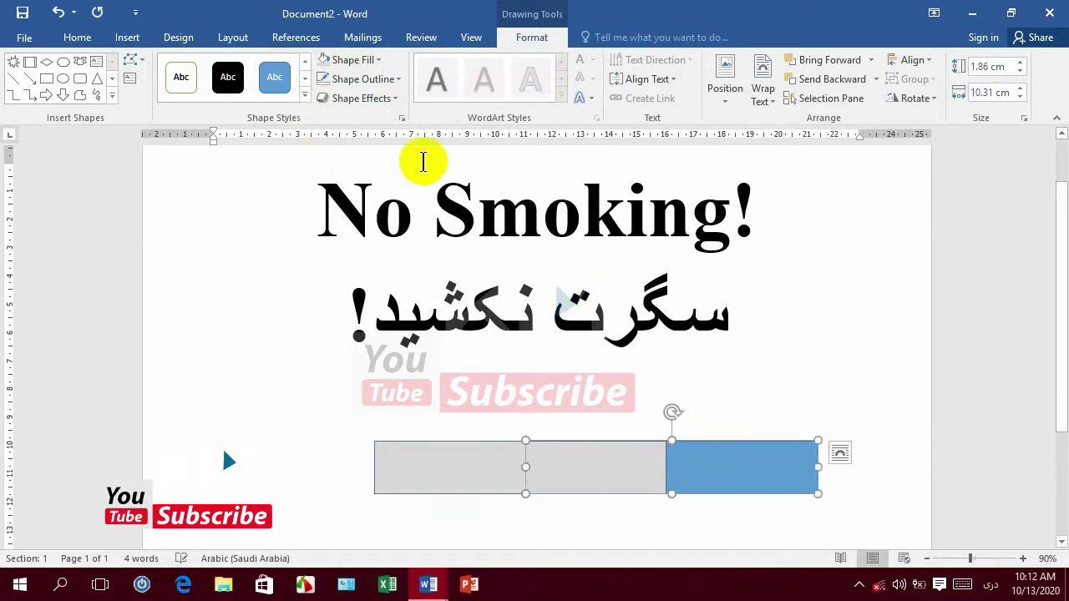
left_click(373, 66)
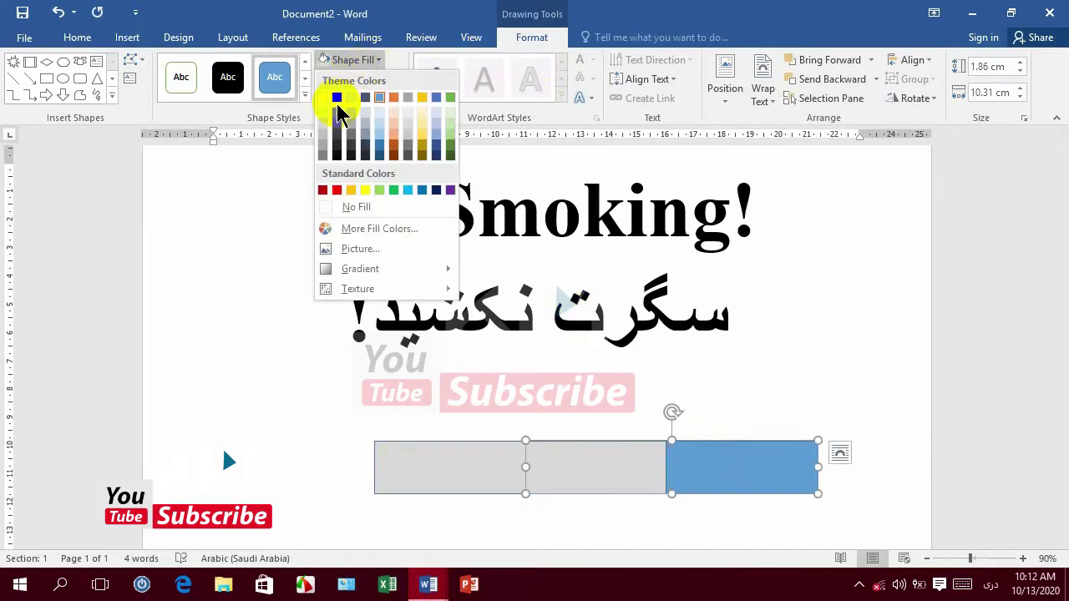
left_click(423, 127)
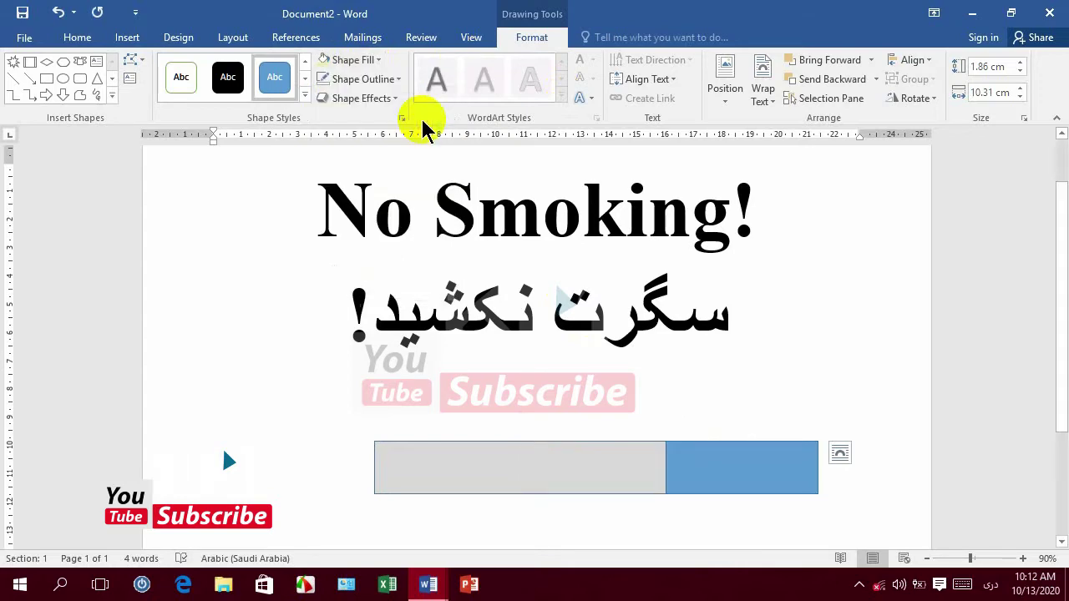
Remove the outlines from both rectangles and select them together.
left_click(382, 80)
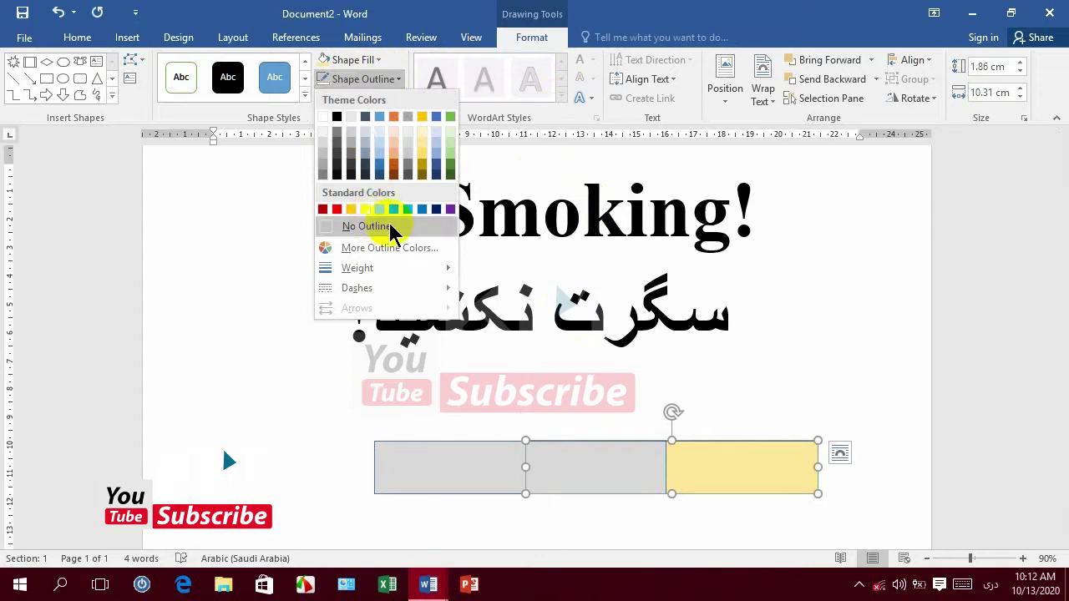
left_click(373, 225)
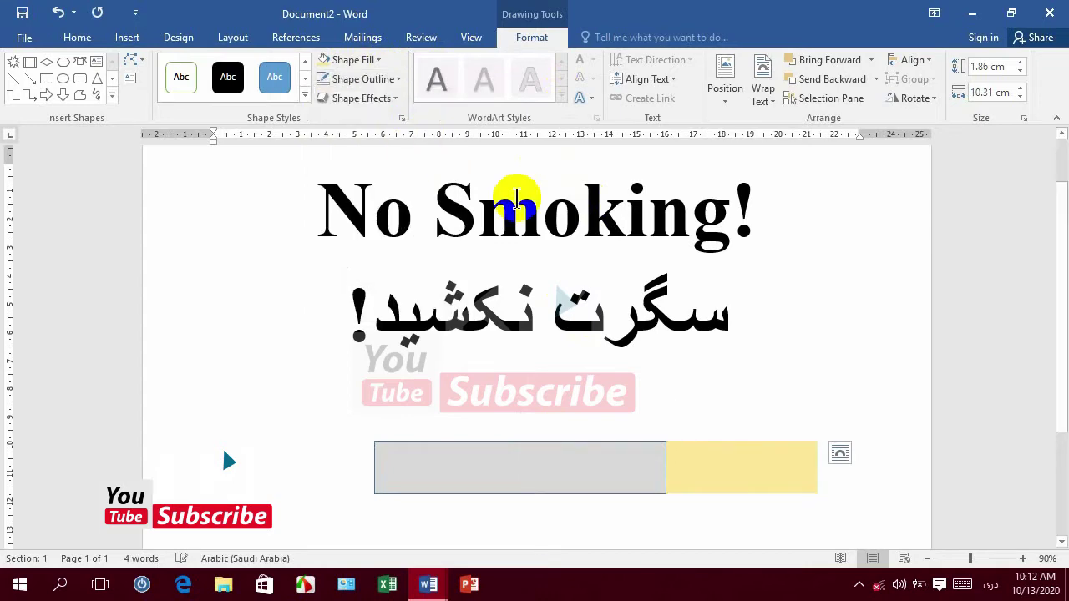
left_click(485, 453)
left_click(377, 83)
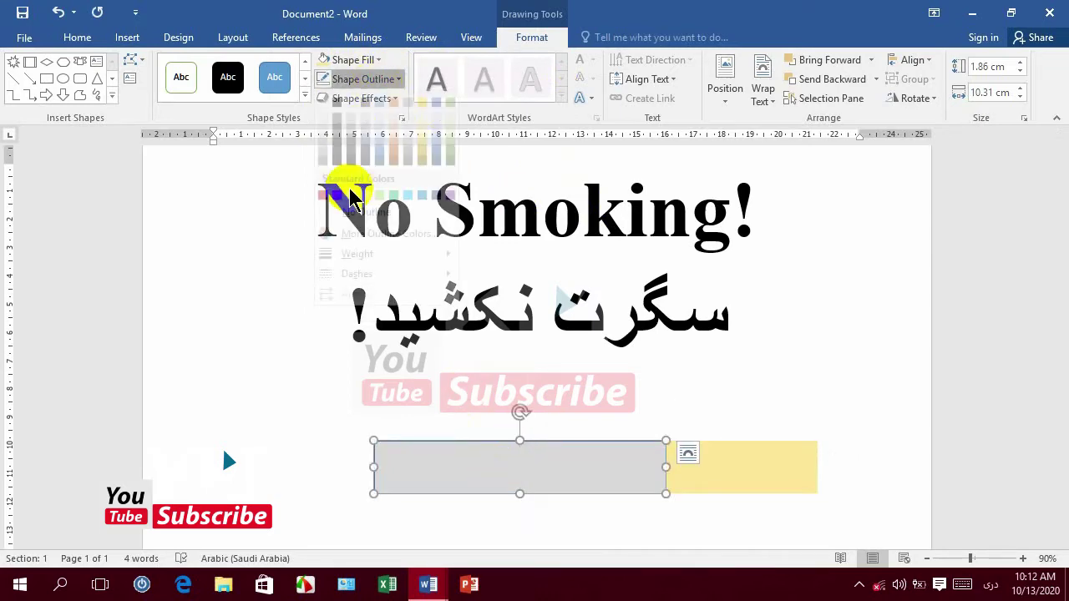
left_click(350, 231)
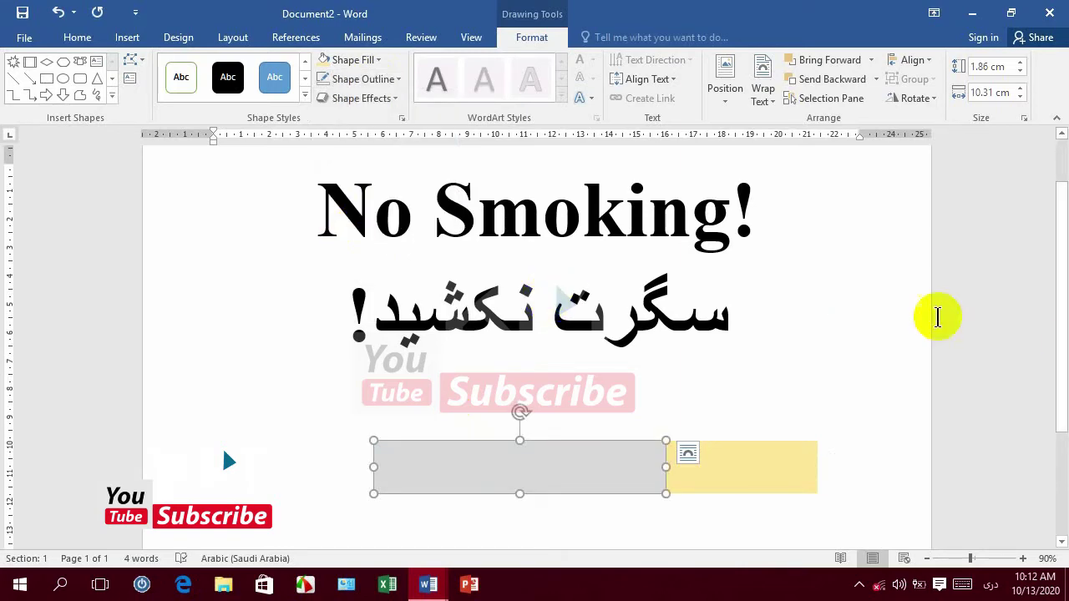
left_click_drag(1064, 382, 1065, 431)
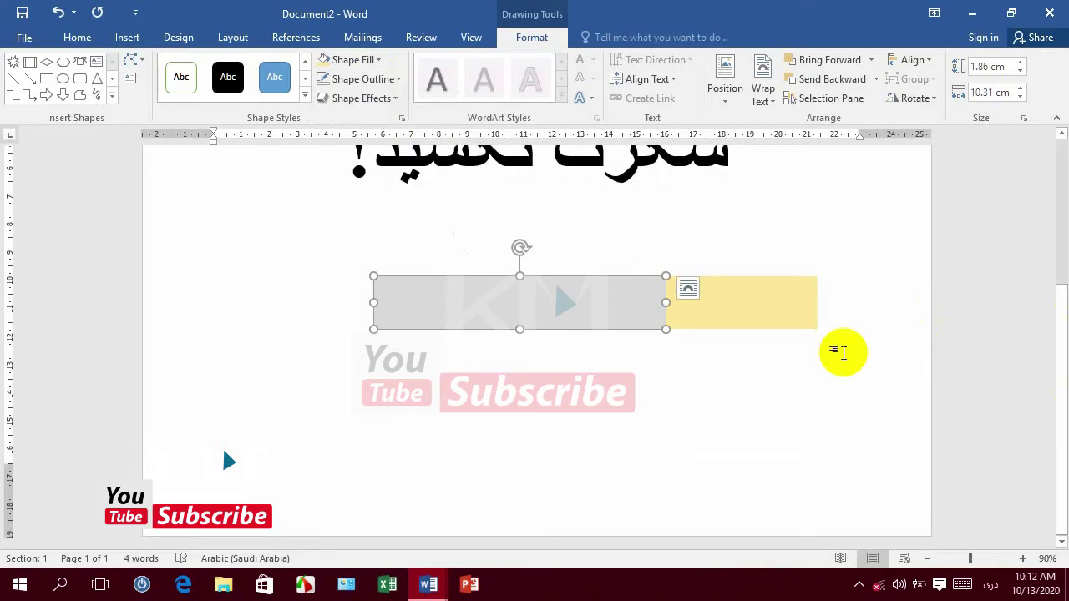
left_click(778, 313, "shift")
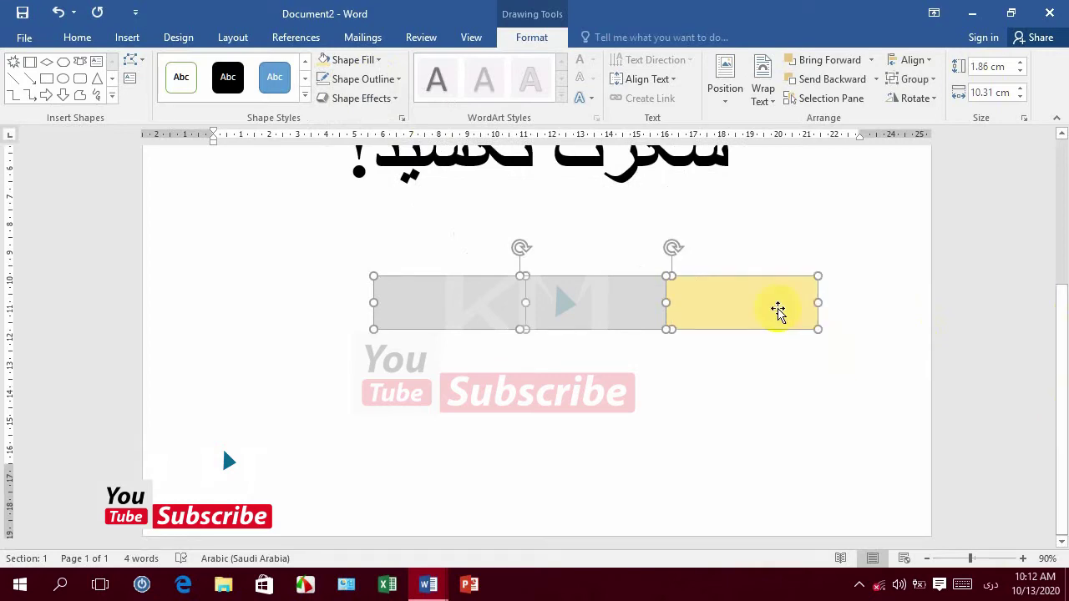
Group the grey and yellow rectangles, centre the group horizontally, and nudge it up slightly.
left_click(928, 79)
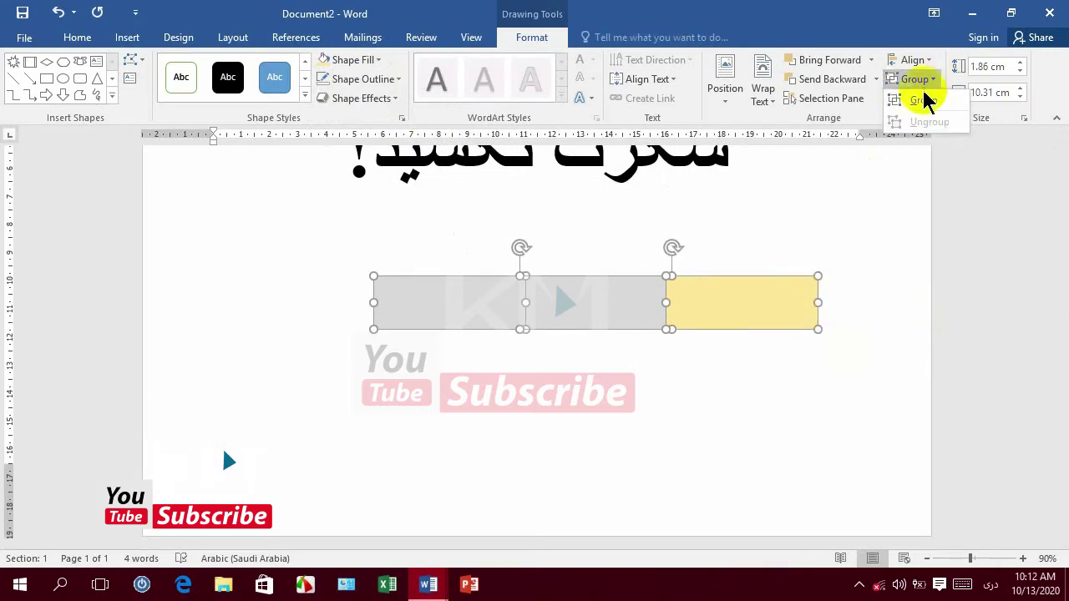
left_click(923, 100)
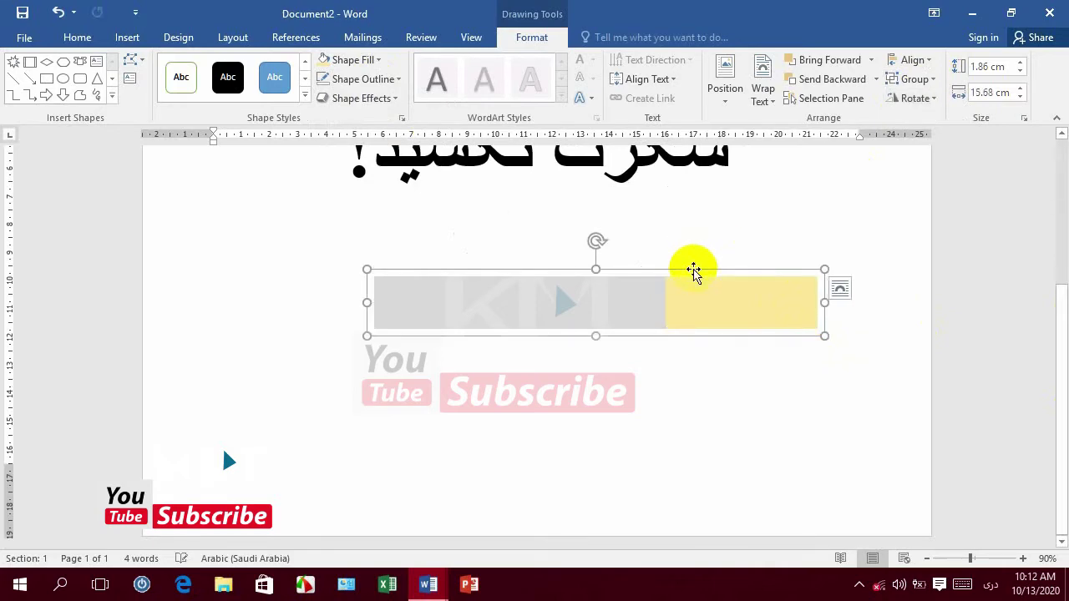
left_click_drag(693, 270, 693, 314)
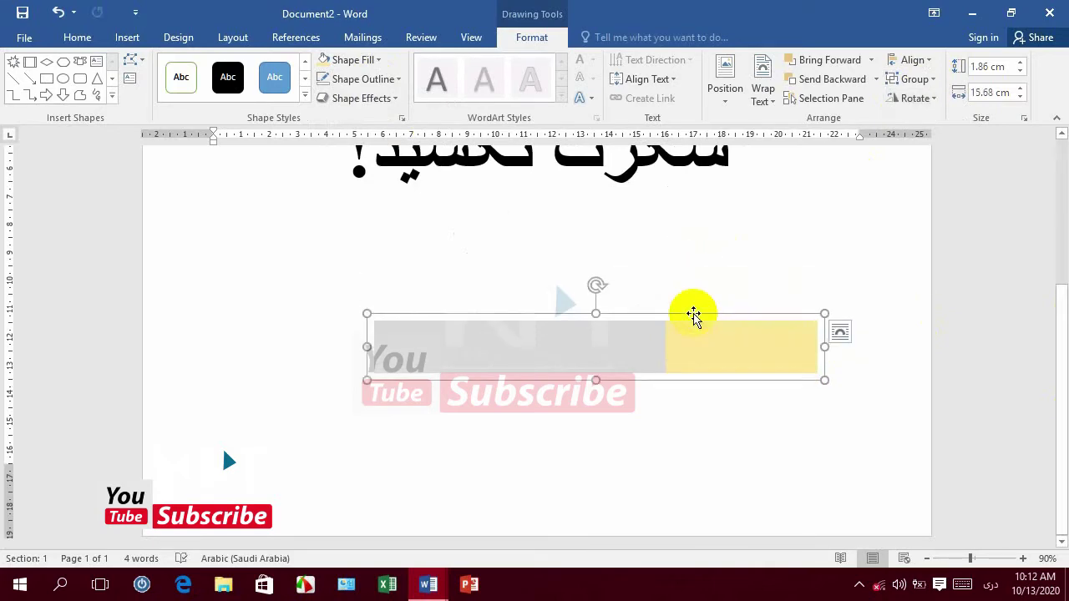
left_click_drag(693, 314, 647, 308)
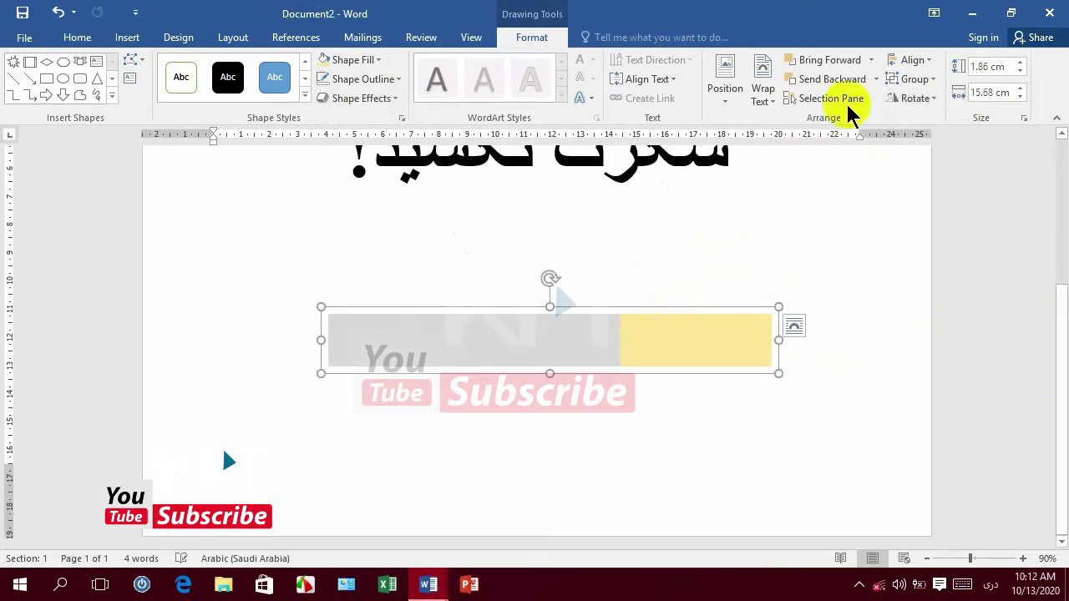
left_click(918, 62)
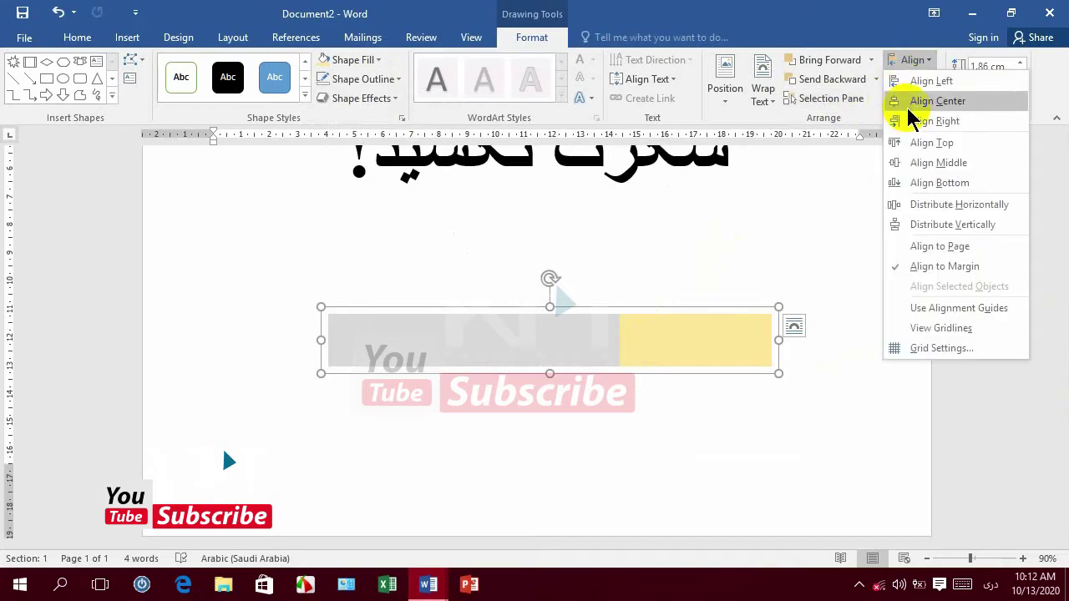
left_click(908, 104)
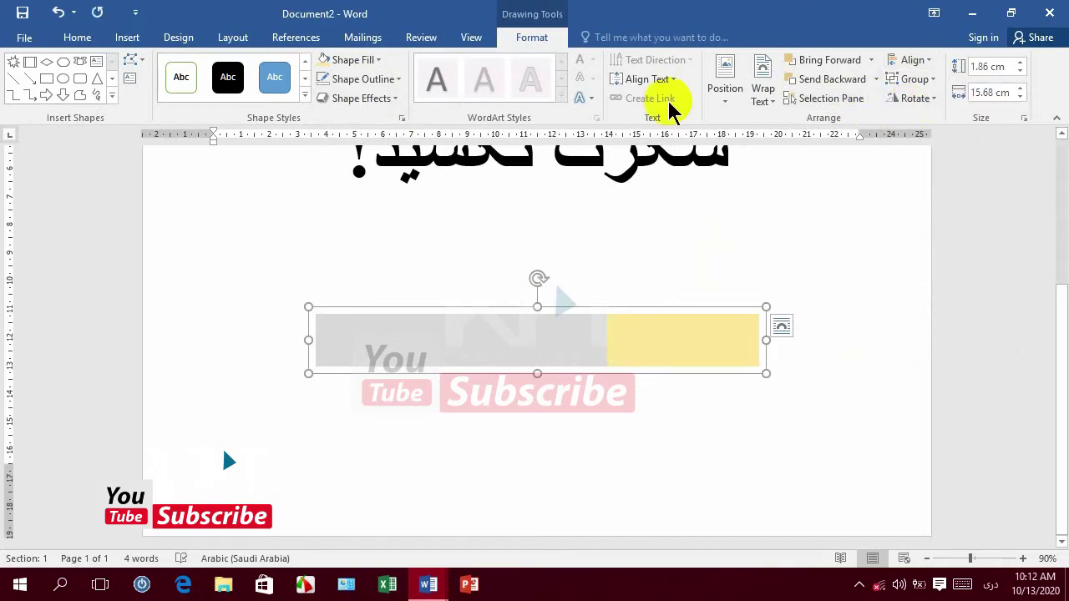
key("Up")
key("Up")
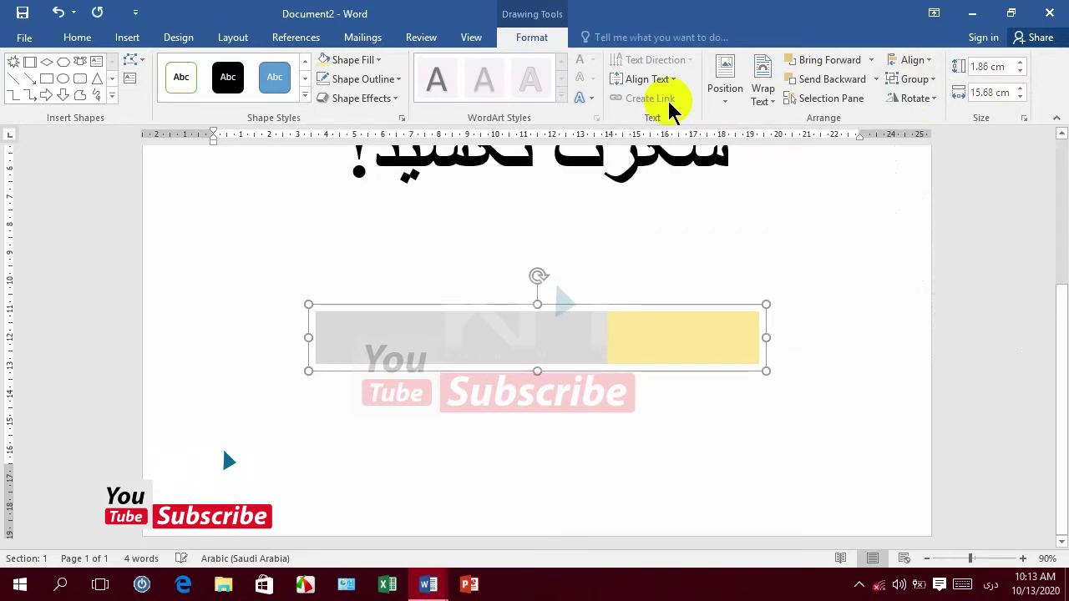
key("Up")
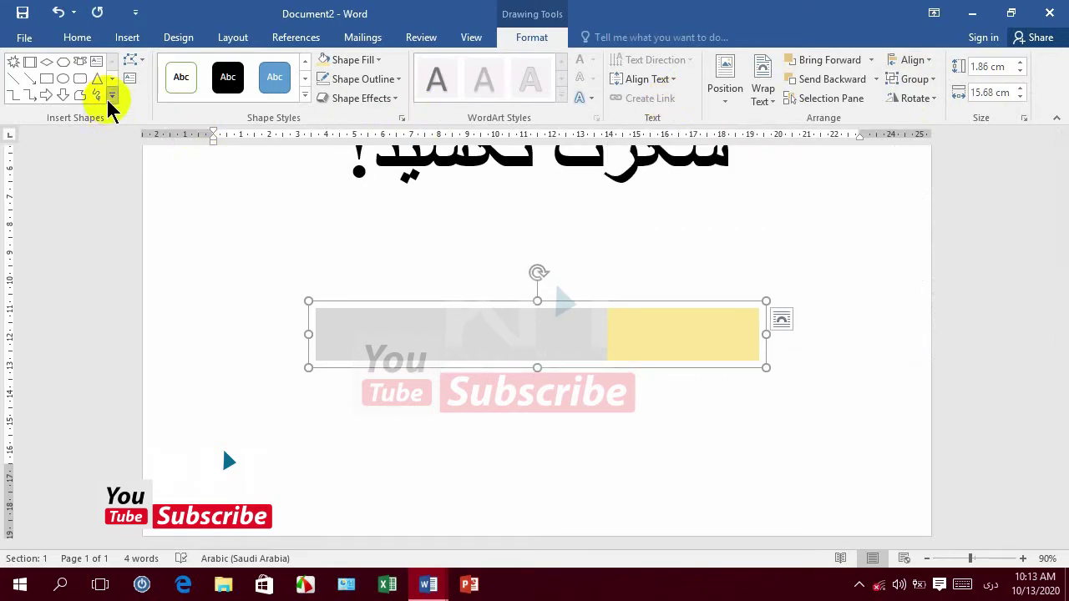
Draw a No symbol over the bar and make its ring thinner.
left_click(111, 96)
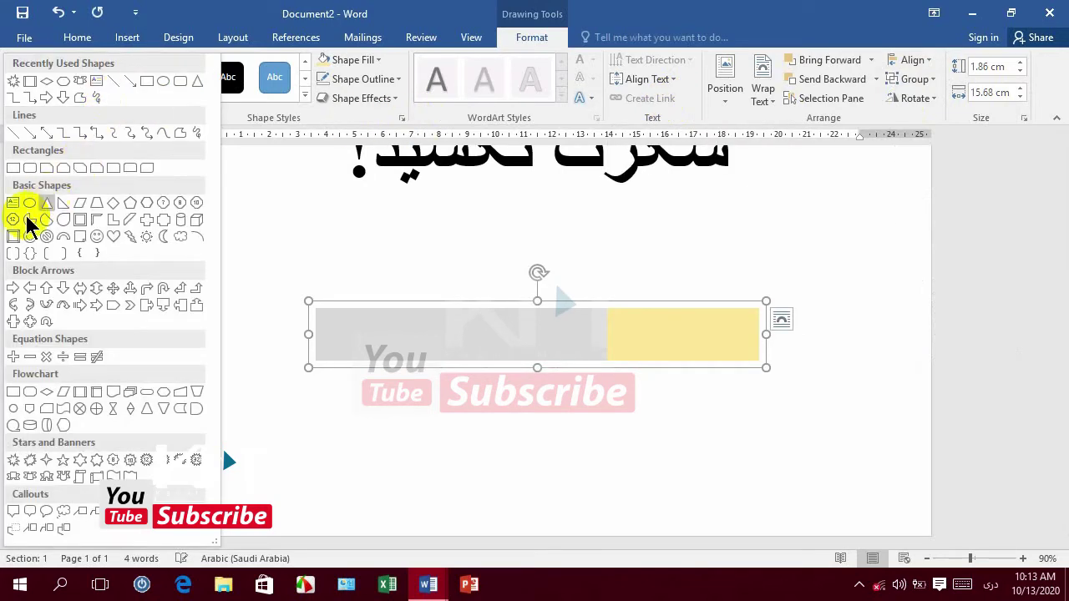
left_click(46, 237)
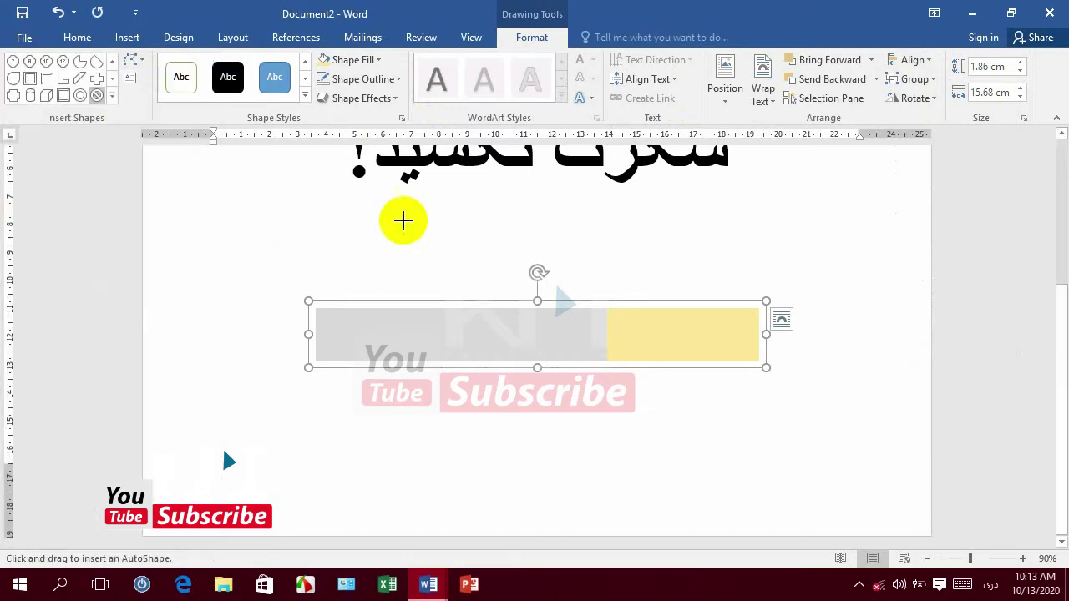
left_click_drag(434, 211, 673, 449)
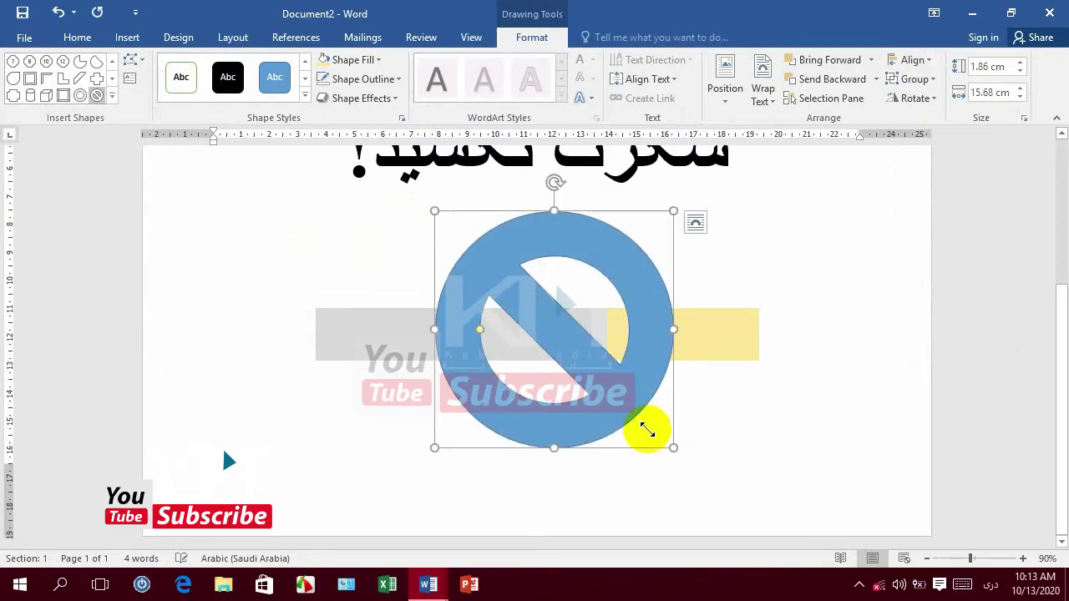
left_click_drag(463, 333, 459, 330)
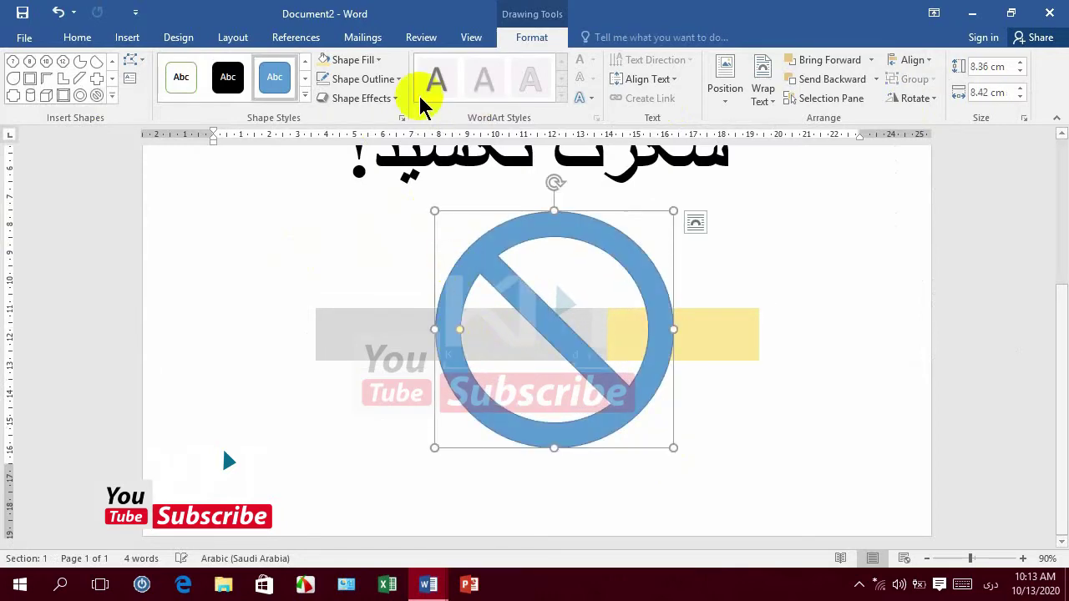
Fill the No symbol dark red with no outline, then view the print preview.
left_click(365, 59)
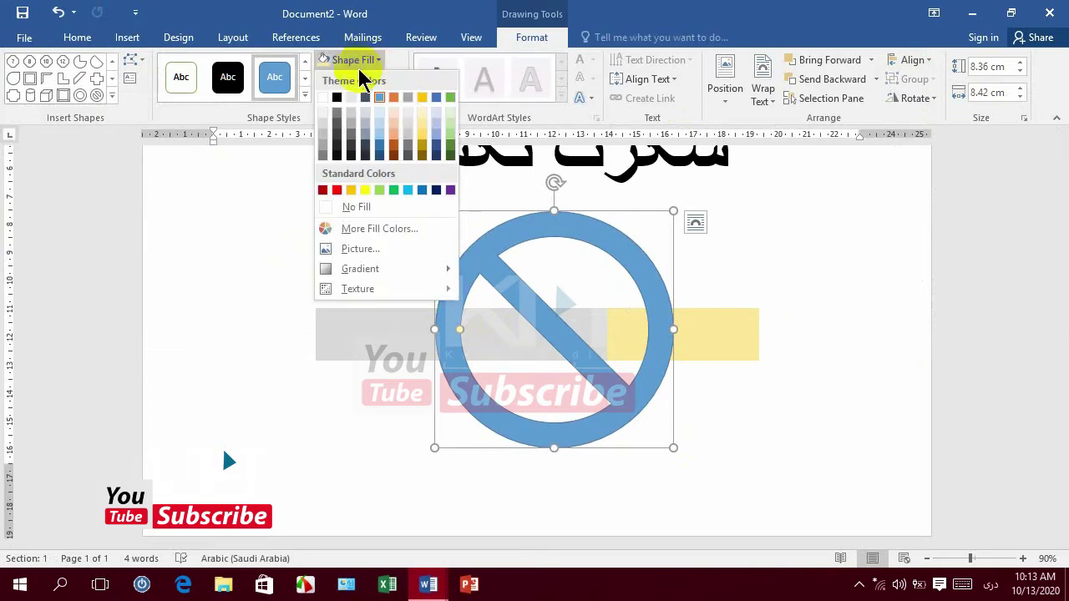
left_click(322, 189)
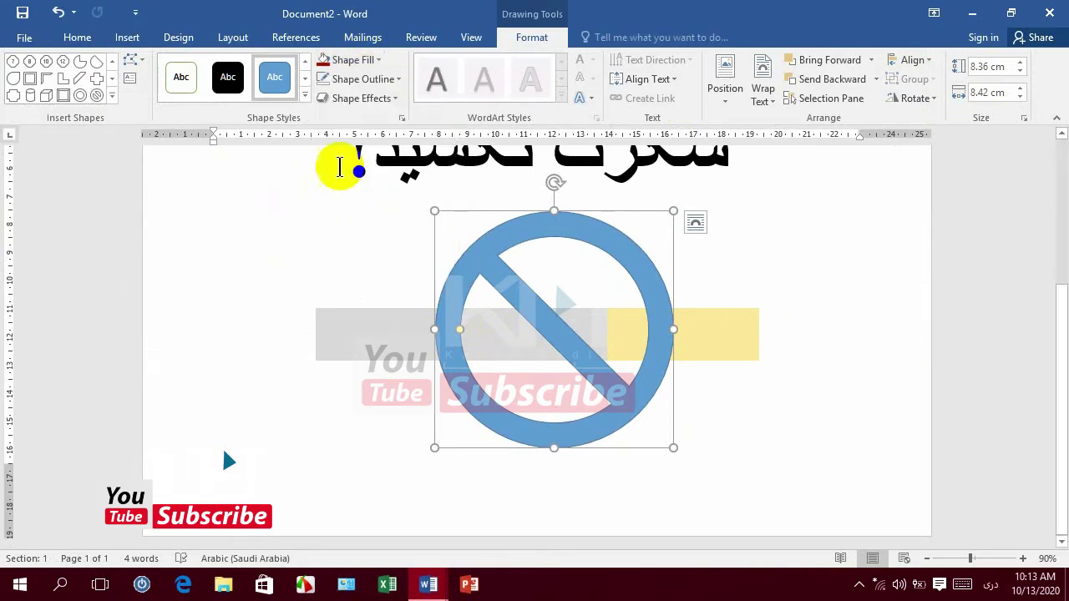
left_click(362, 80)
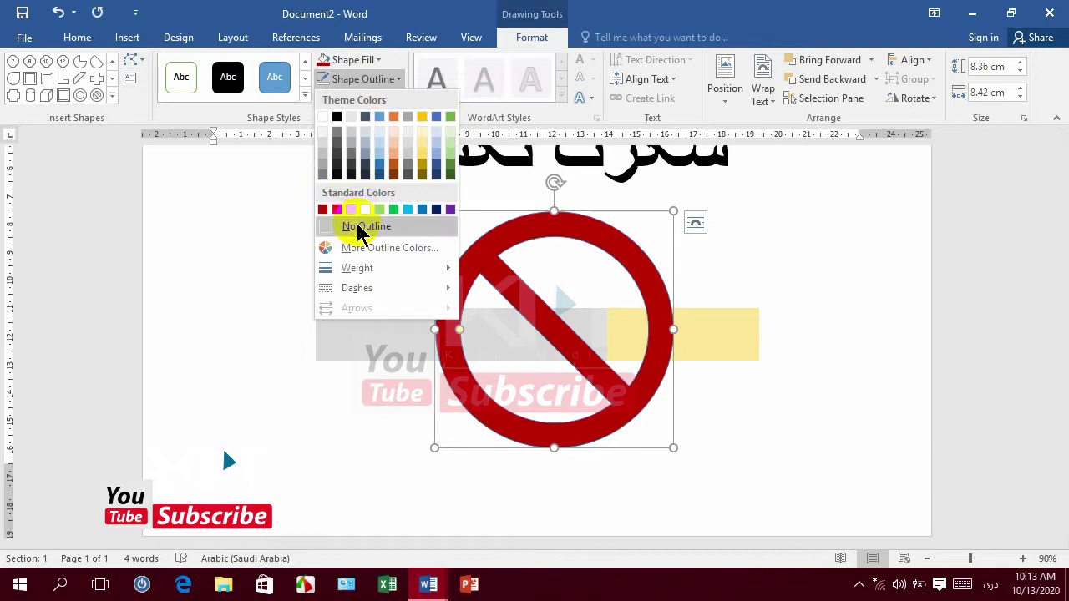
left_click(357, 225)
left_click(534, 320)
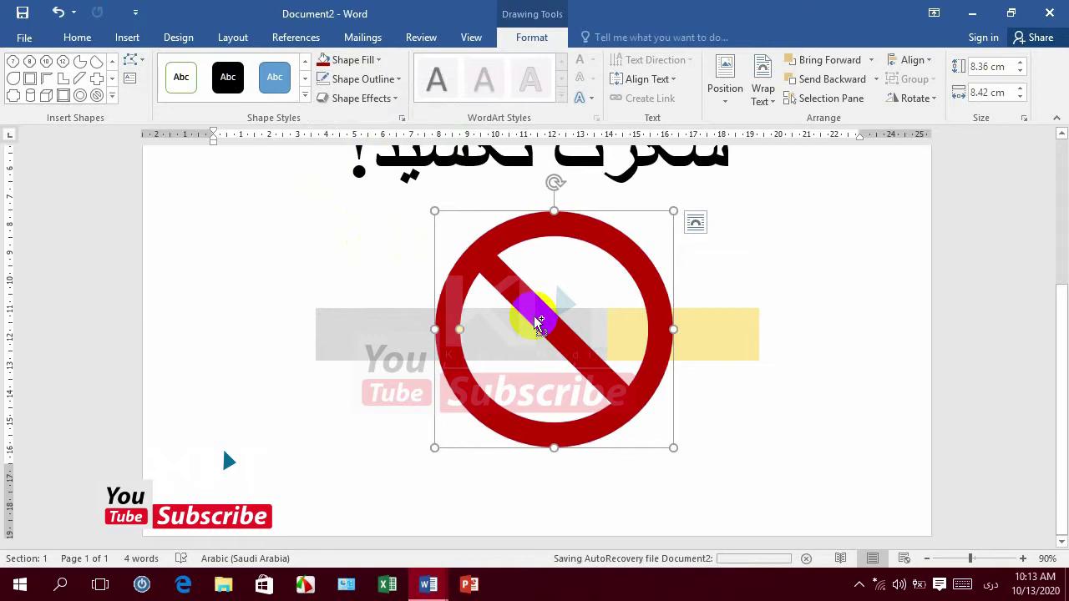
key("ctrl+p")
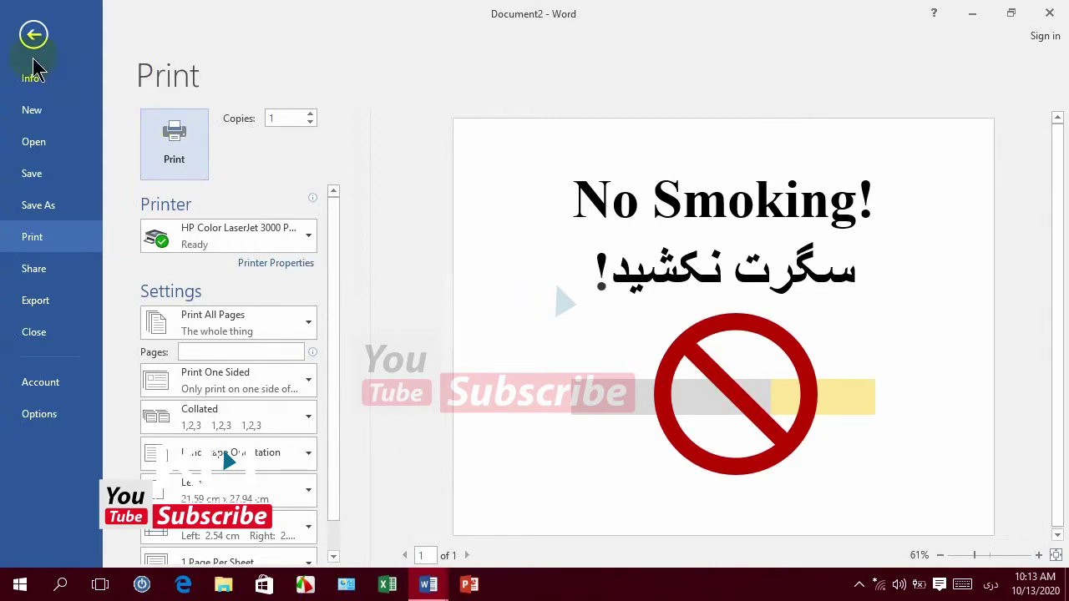
Leave the print preview and scroll back up to the No Smoking! title.
key("Escape")
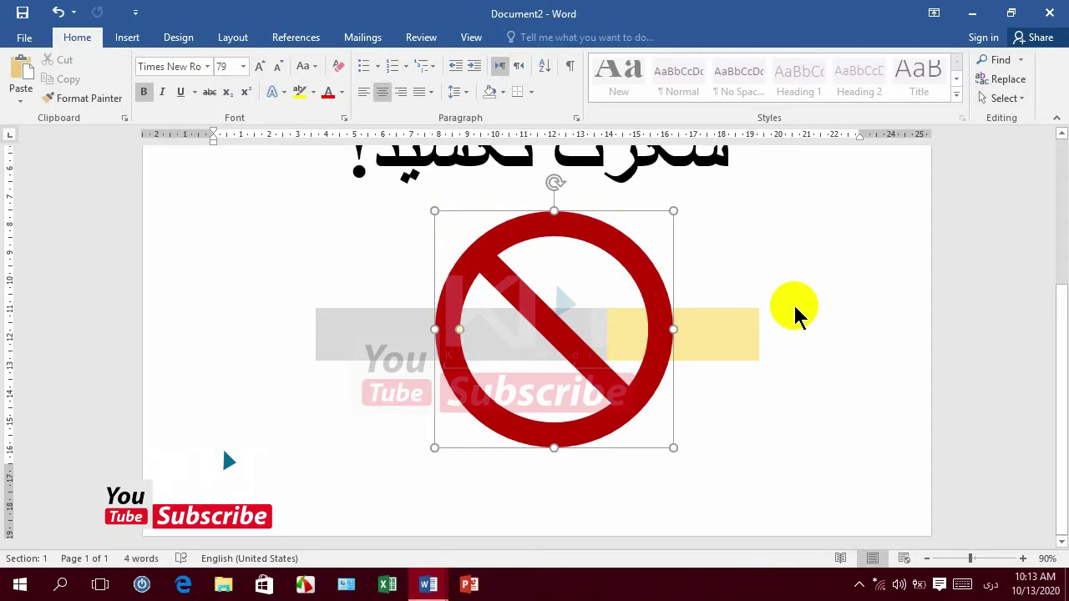
scroll(1057, 125, "up", 3)
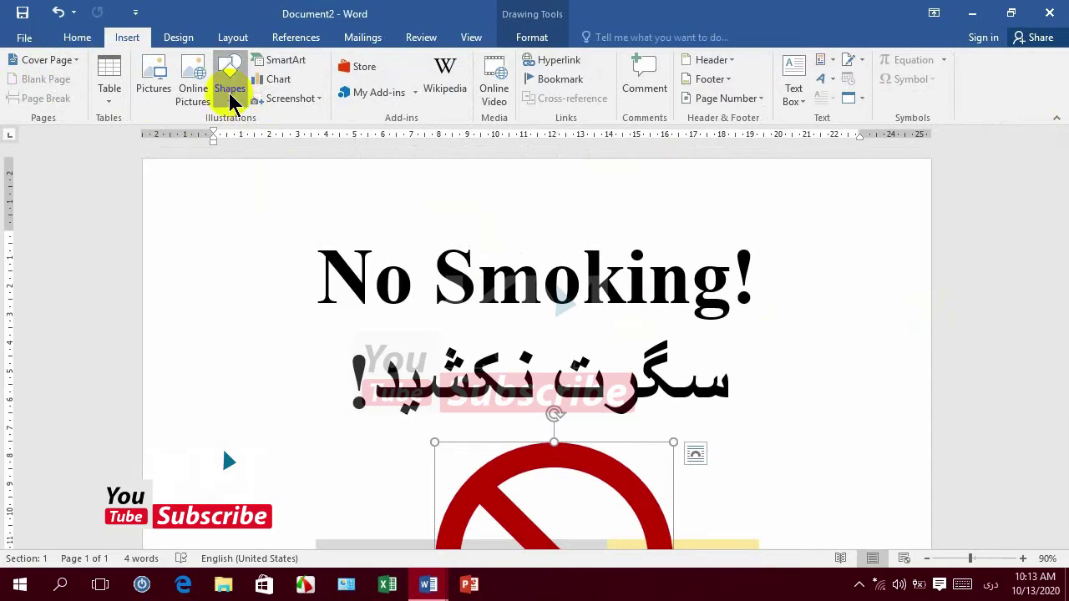
Draw a triangle, rotating and positioning it into the page's top-left corner.
left_click(230, 92)
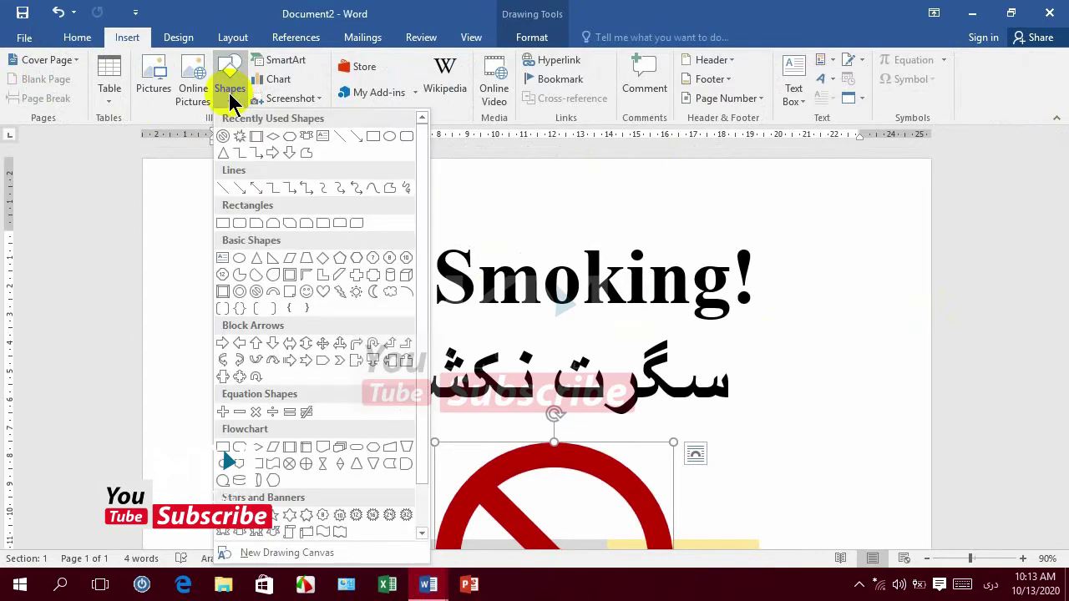
left_click(223, 154)
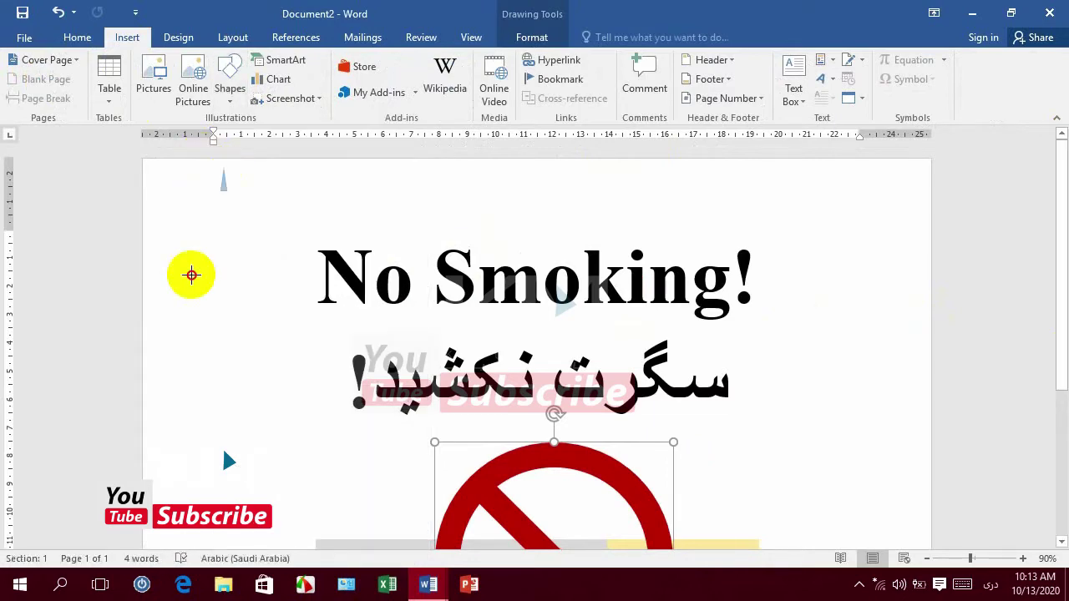
left_click_drag(191, 275, 116, 291)
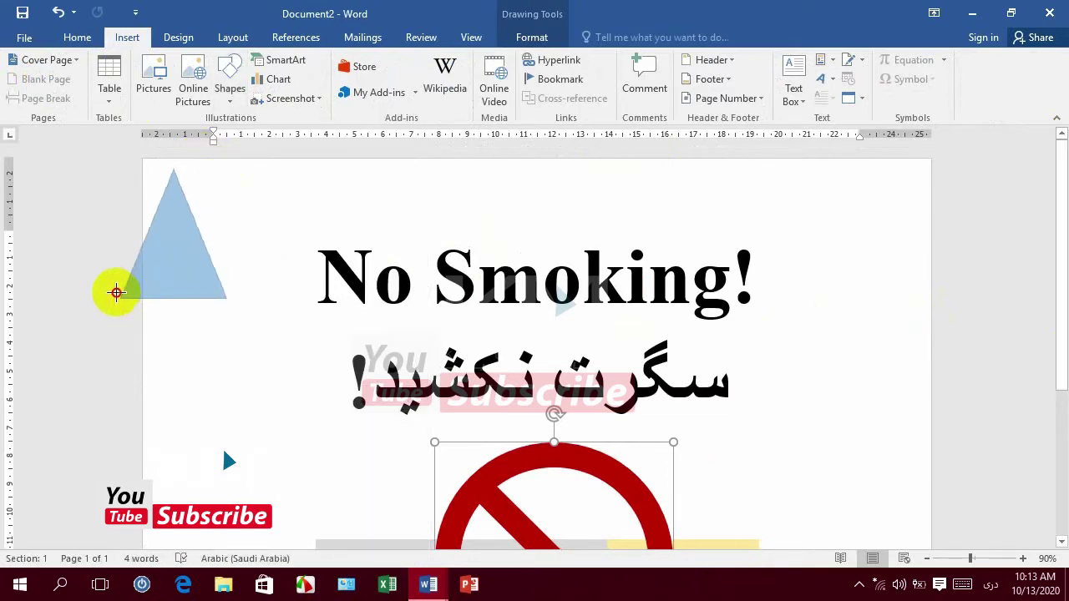
left_click_drag(116, 292, 112, 289)
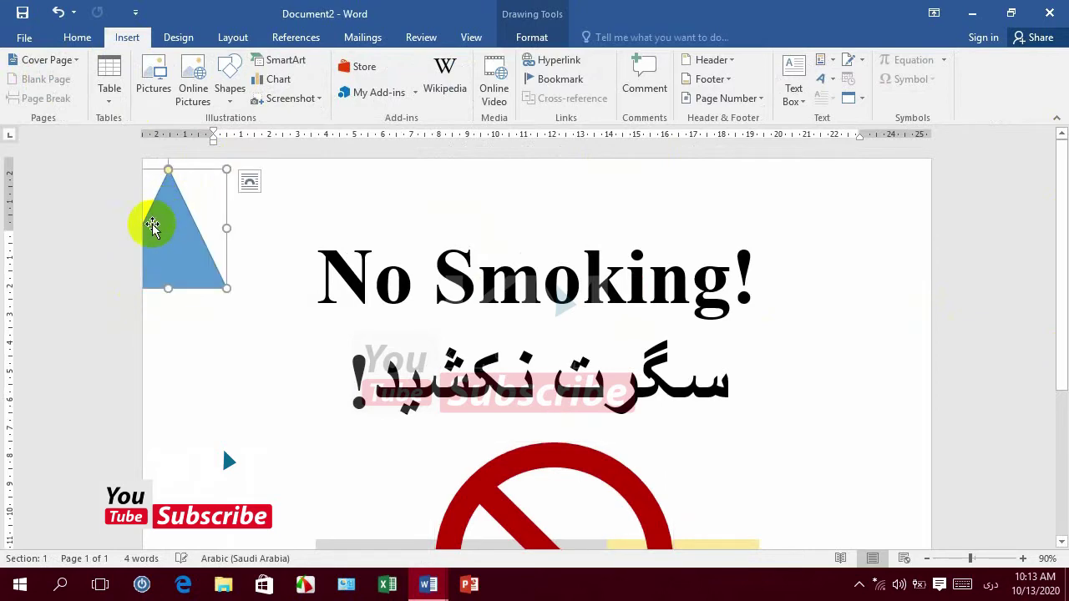
left_click_drag(150, 226, 223, 231)
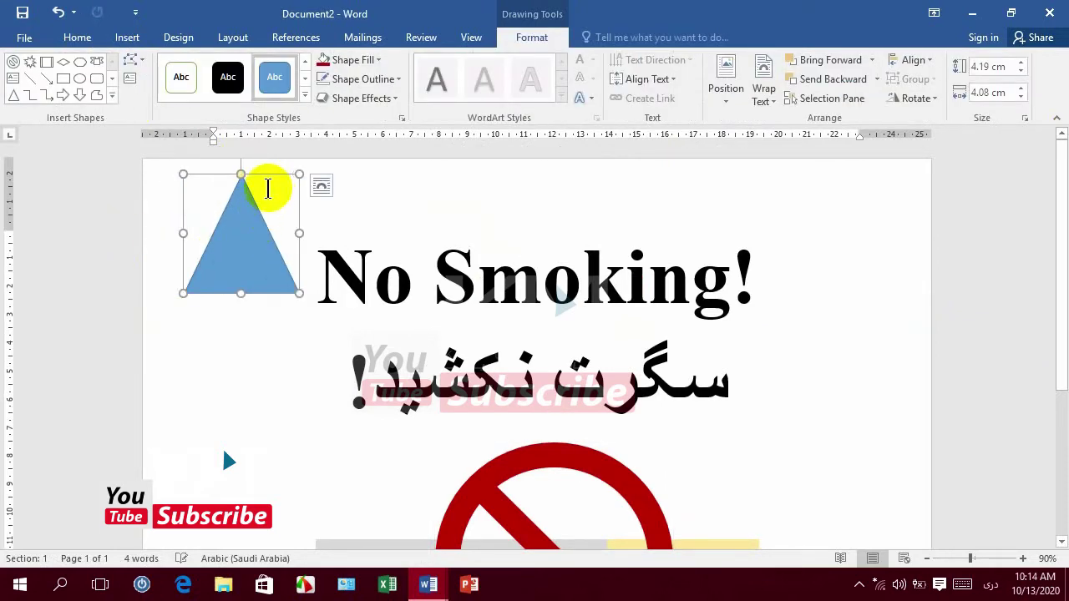
left_click_drag(238, 219, 238, 256)
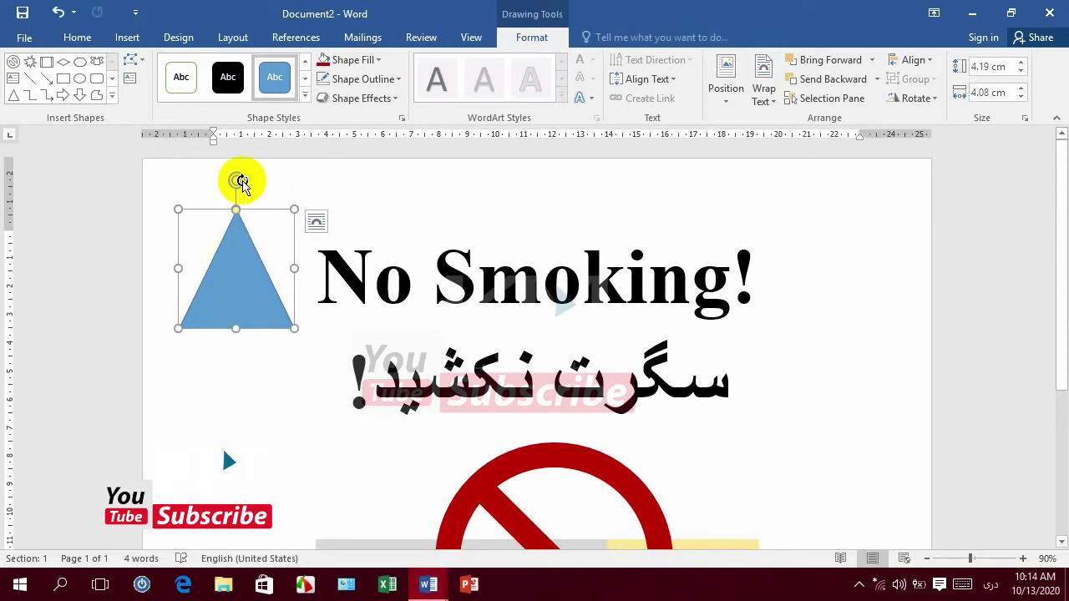
mouse_move(237, 180)
left_mouse_down()
mouse_move(301, 206)
mouse_move(284, 209)
left_mouse_up()
mouse_move(204, 181)
left_mouse_down()
mouse_move(162, 181)
mouse_move(176, 230)
left_mouse_up()
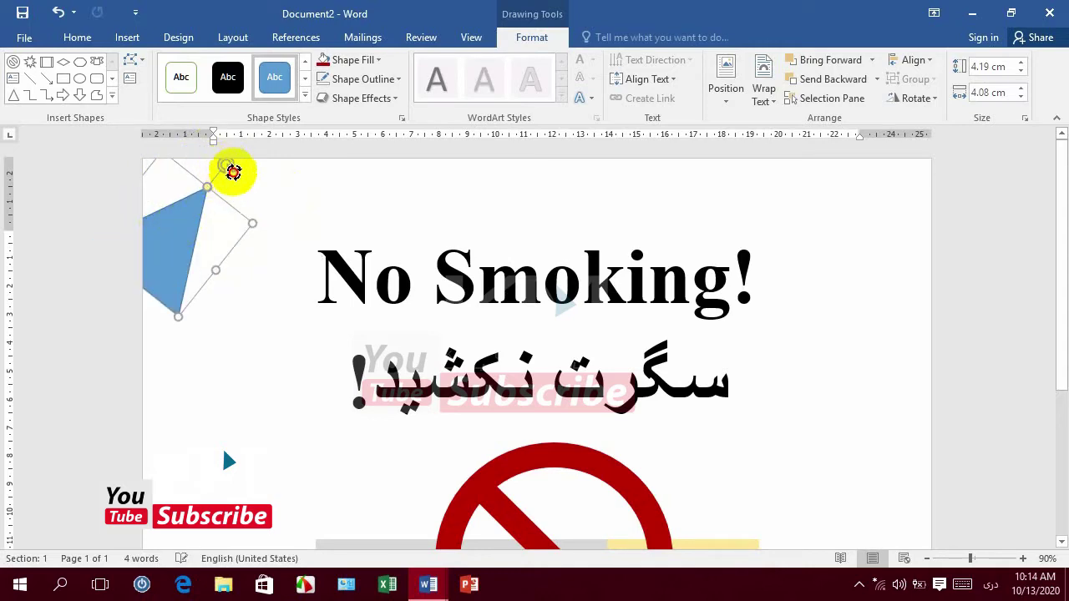
left_click_drag(233, 171, 249, 196)
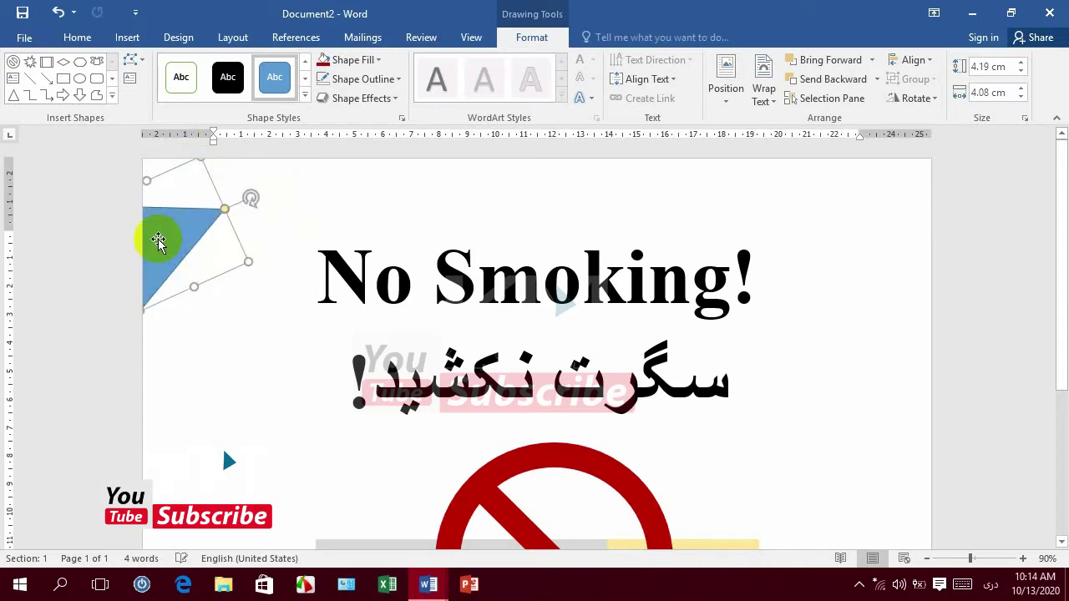
left_click_drag(158, 241, 185, 180)
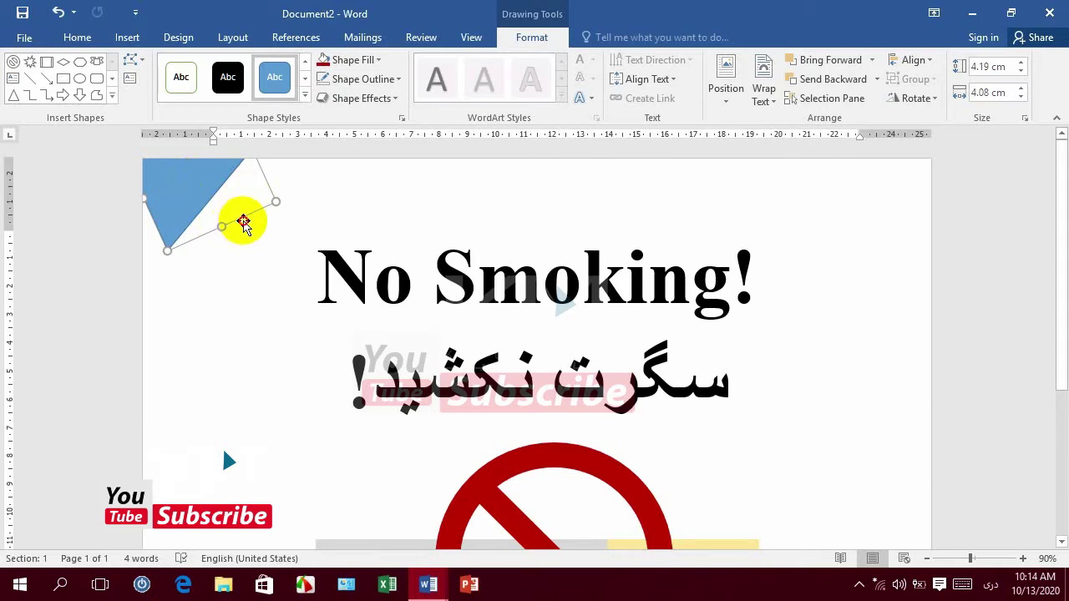
left_click_drag(243, 222, 227, 231)
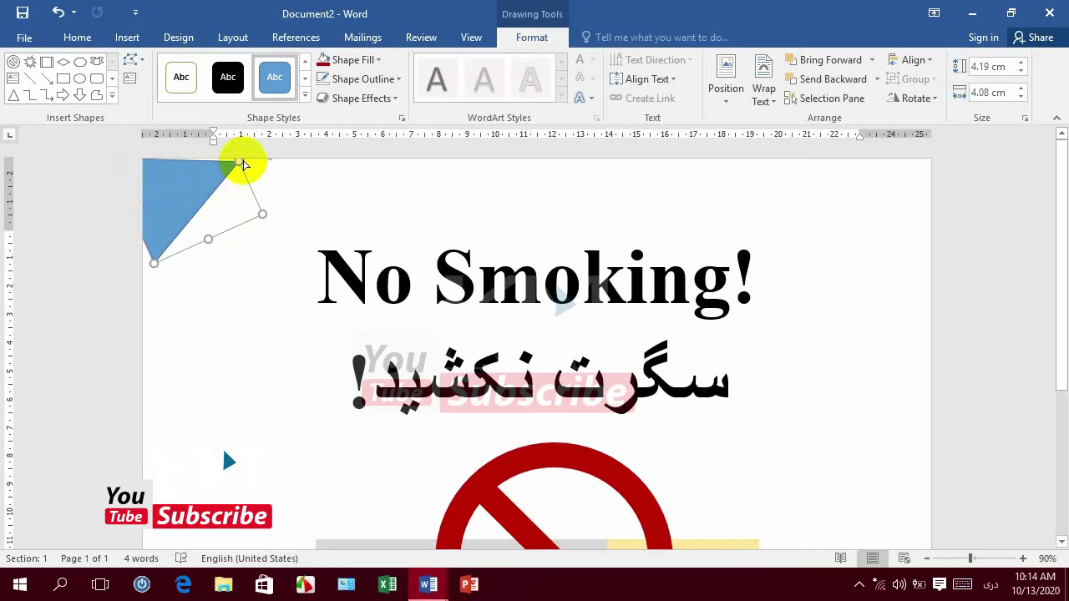
left_click_drag(242, 166, 178, 162)
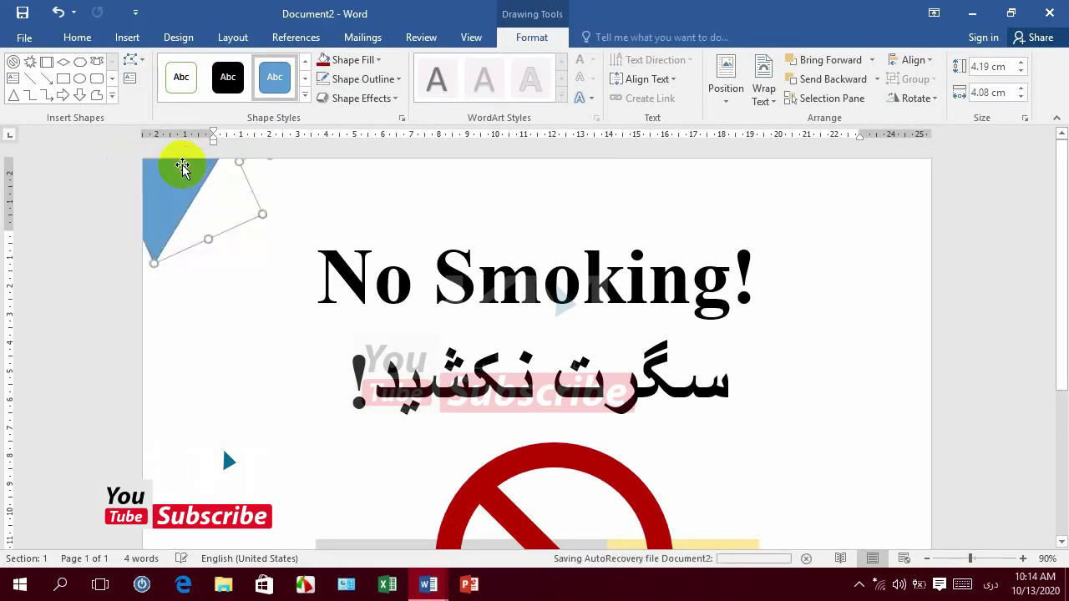
Narrow the corner triangle and fill it dark navy blue.
left_click(157, 274)
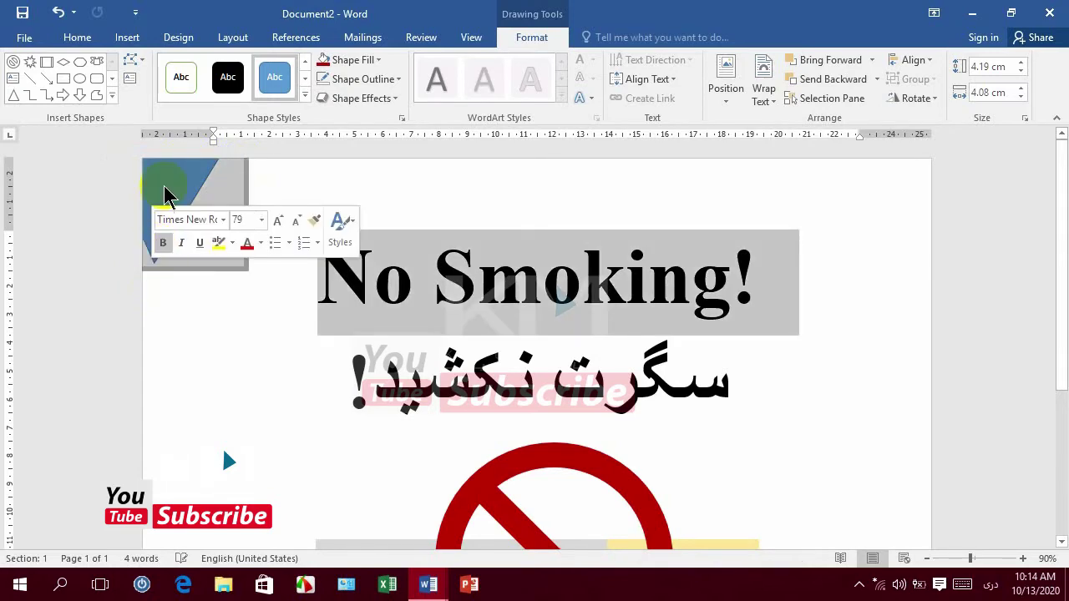
left_click(153, 258)
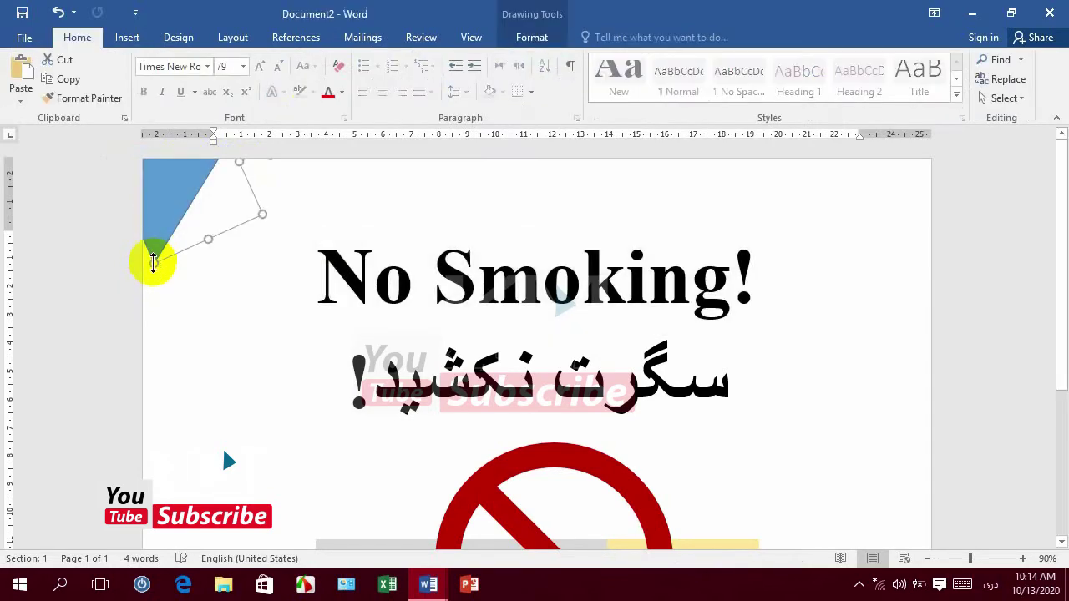
left_click_drag(120, 275, 121, 278)
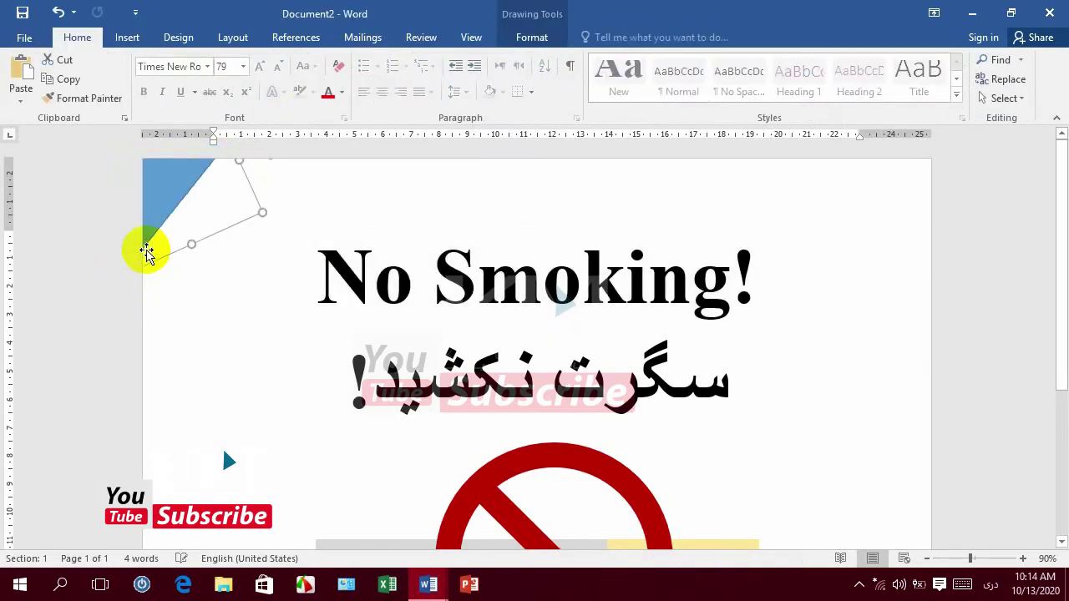
left_click(232, 294)
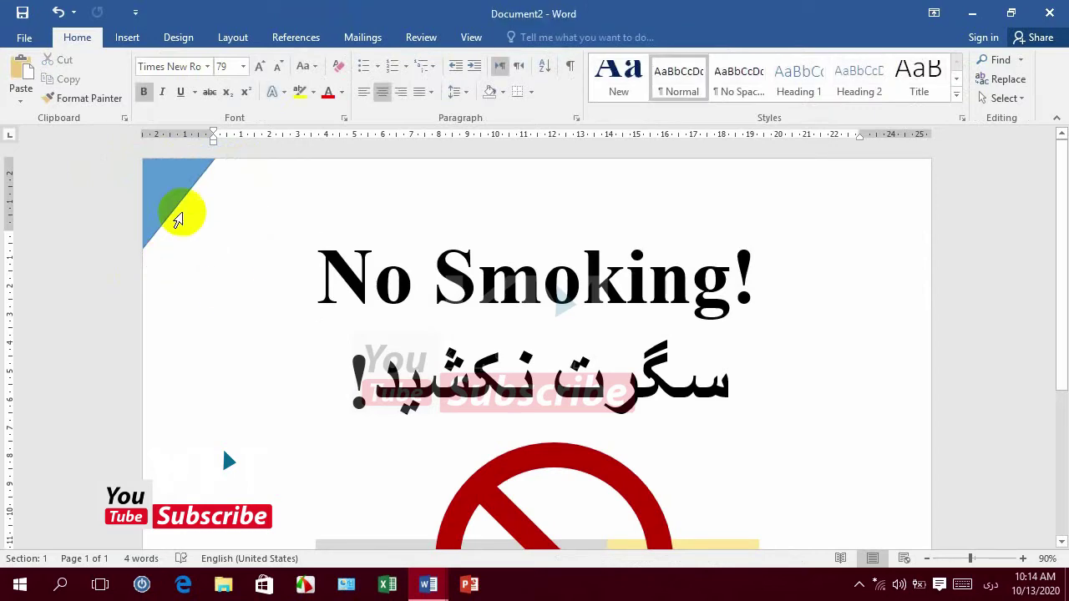
left_click(164, 187)
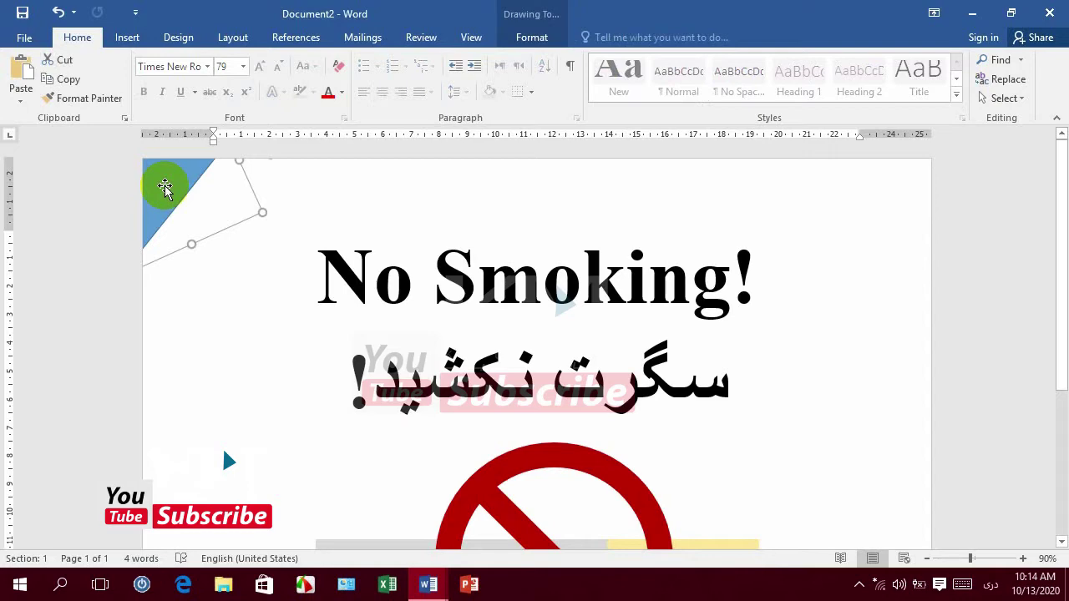
left_click(555, 40)
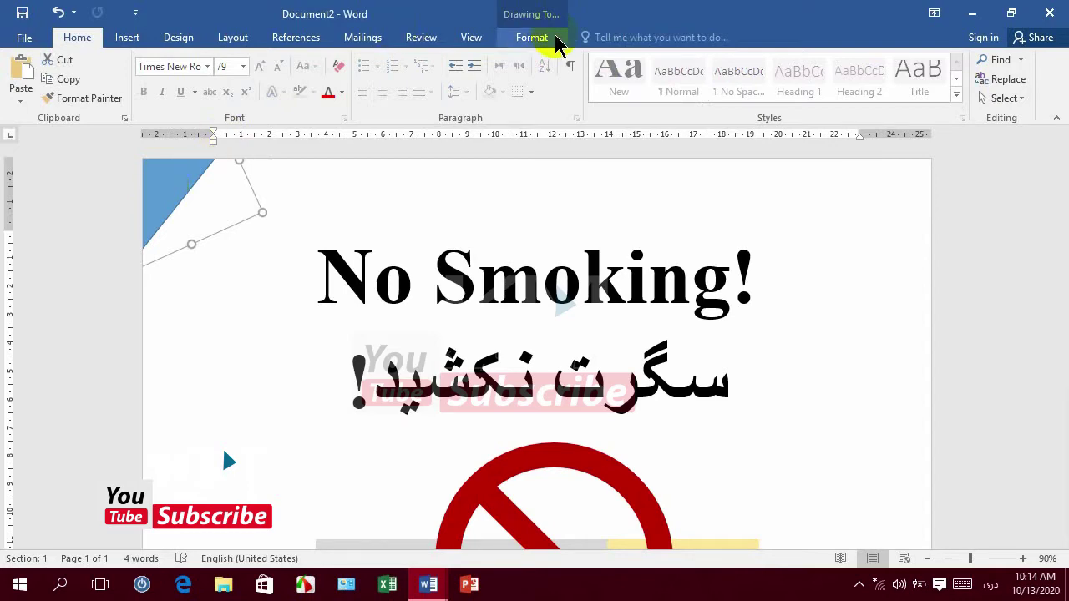
left_click(554, 37)
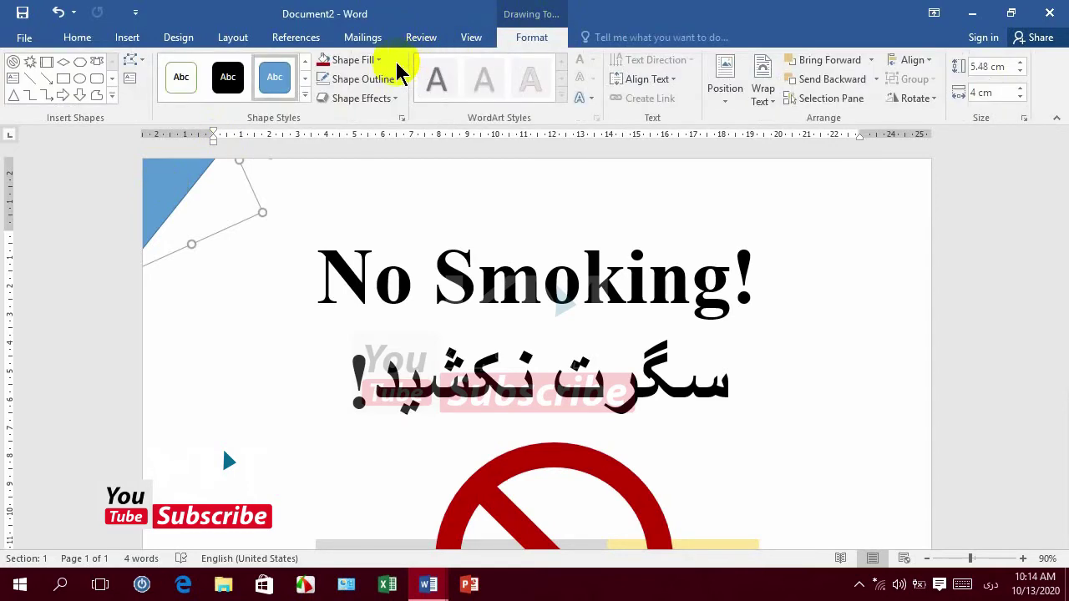
left_click(378, 60)
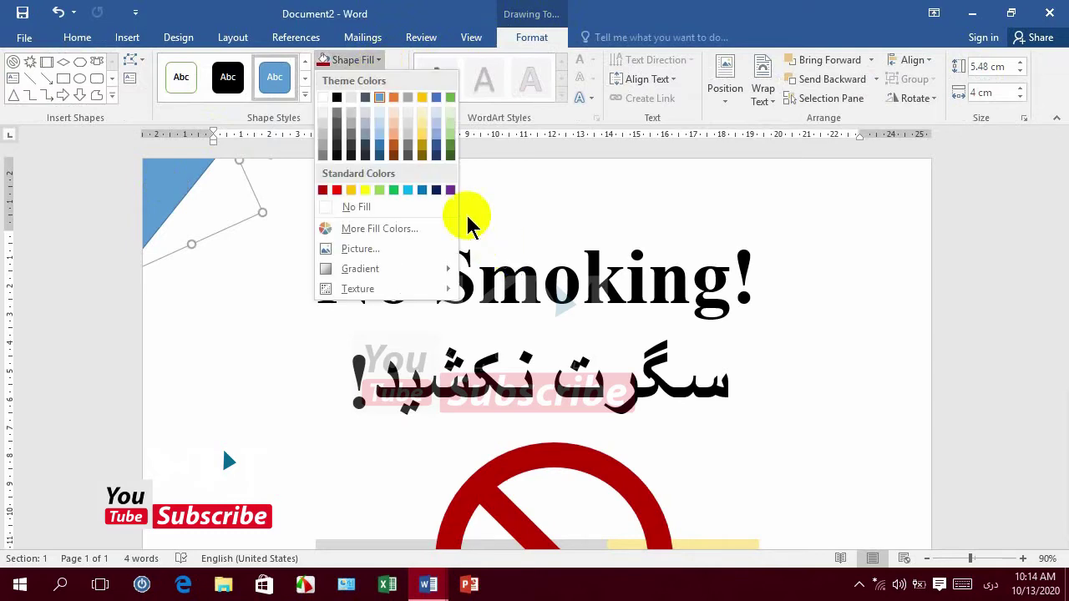
left_click(436, 189)
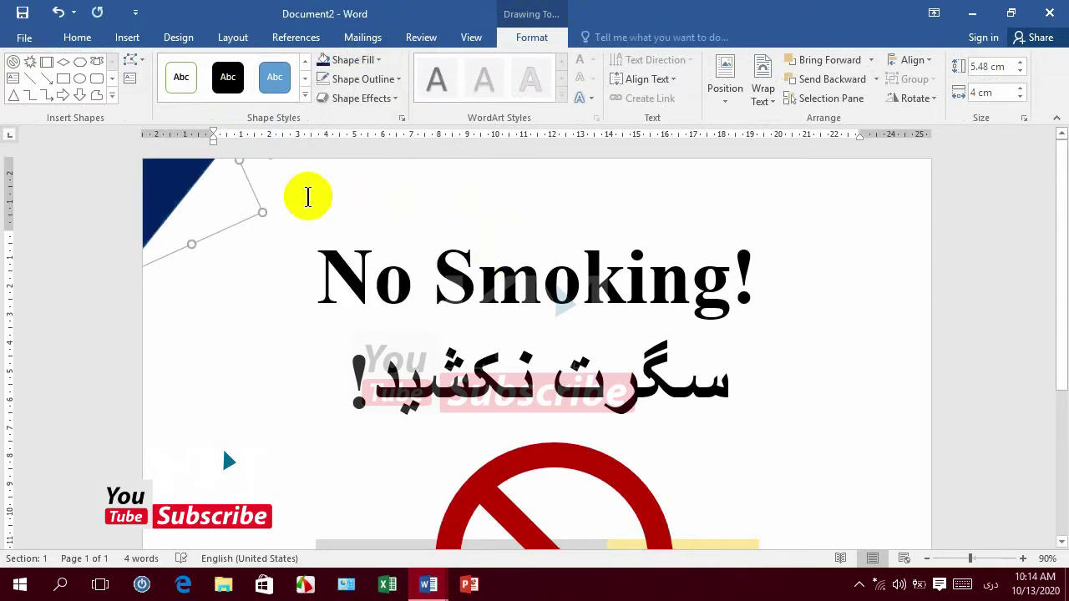
Duplicate the navy triangle, flip it horizontally, and fit it into the top-right corner.
key("ctrl+c")
key("ctrl+v")
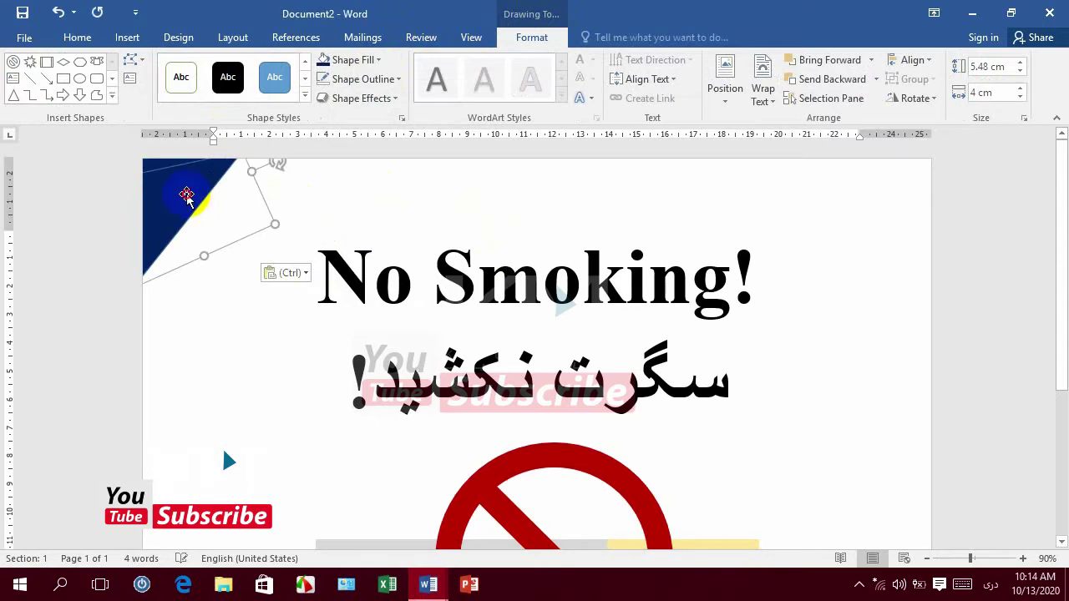
left_click_drag(203, 208, 854, 200)
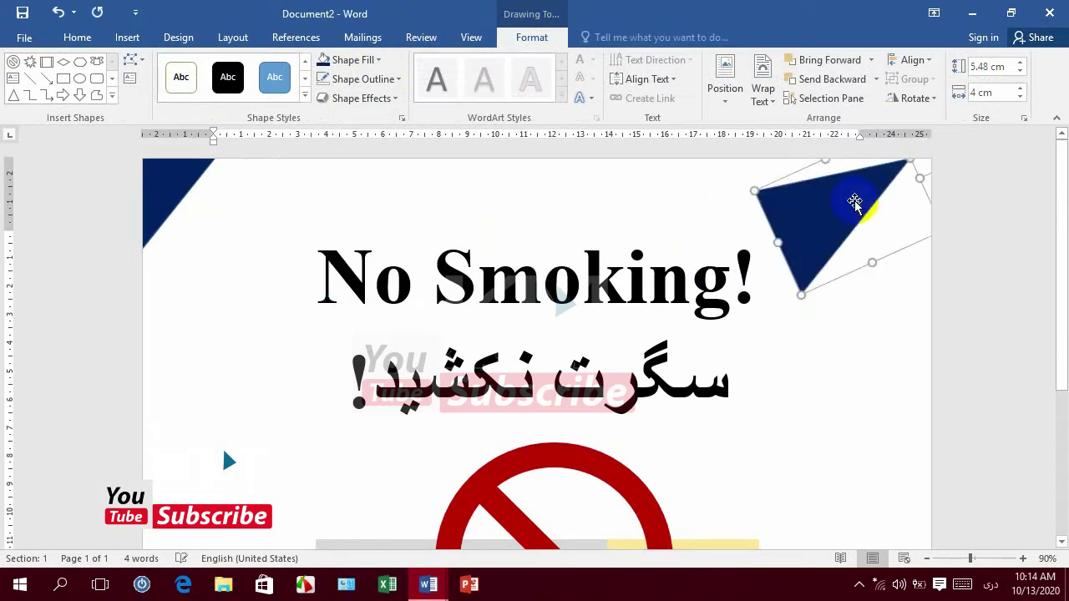
left_click(931, 99)
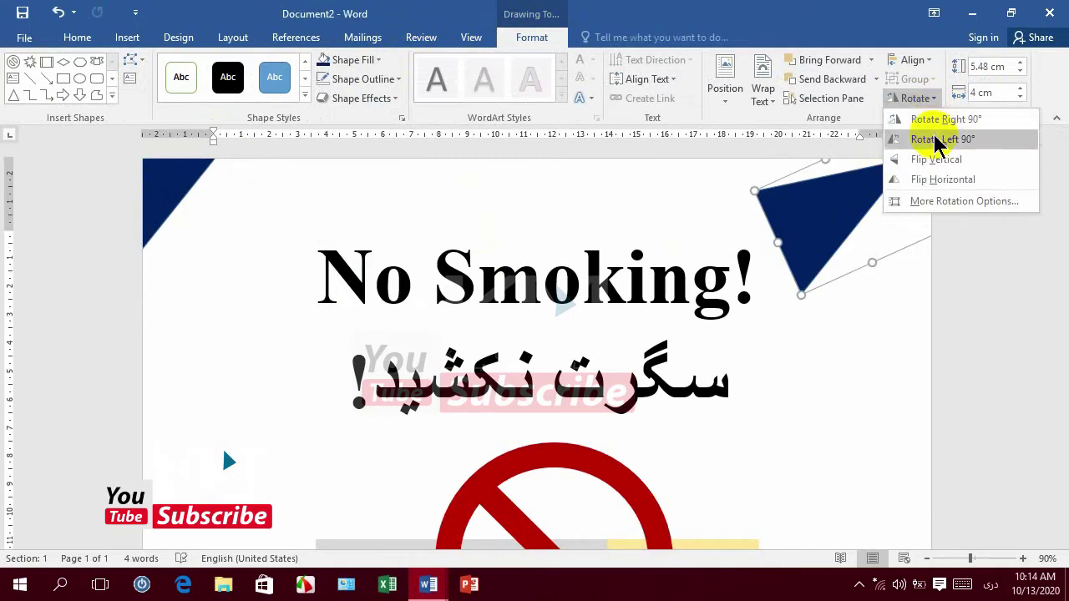
left_click(930, 181)
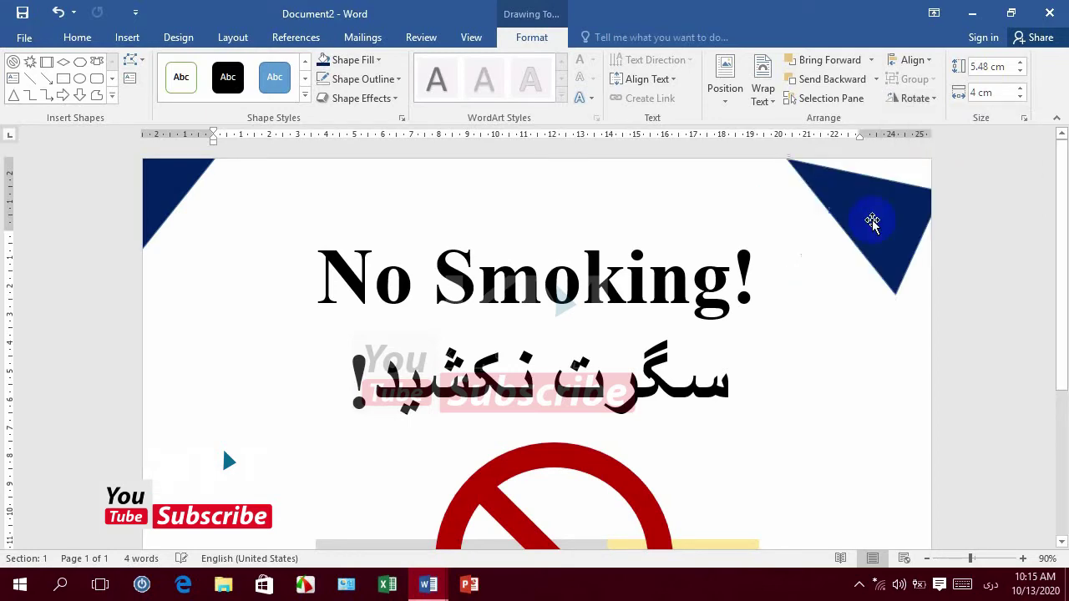
left_click_drag(878, 212, 894, 193)
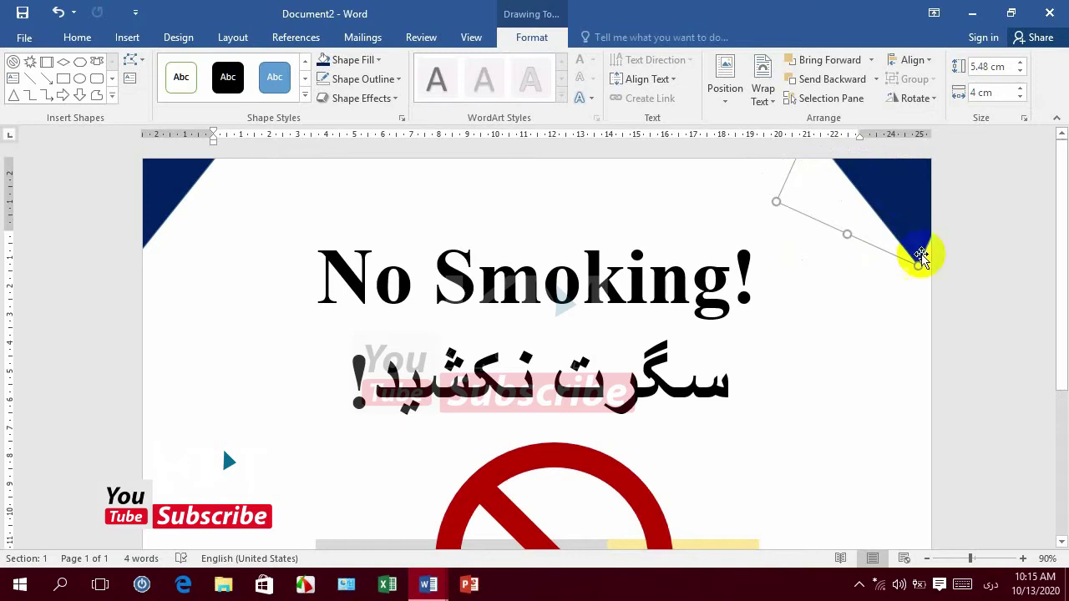
left_click_drag(918, 266, 935, 278)
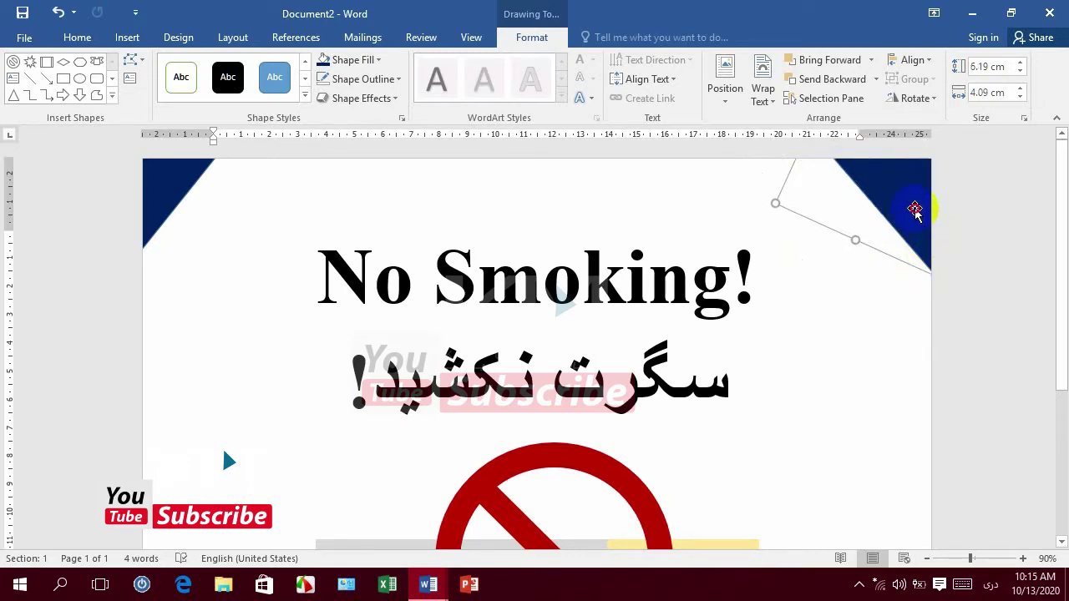
left_click_drag(925, 229, 923, 206)
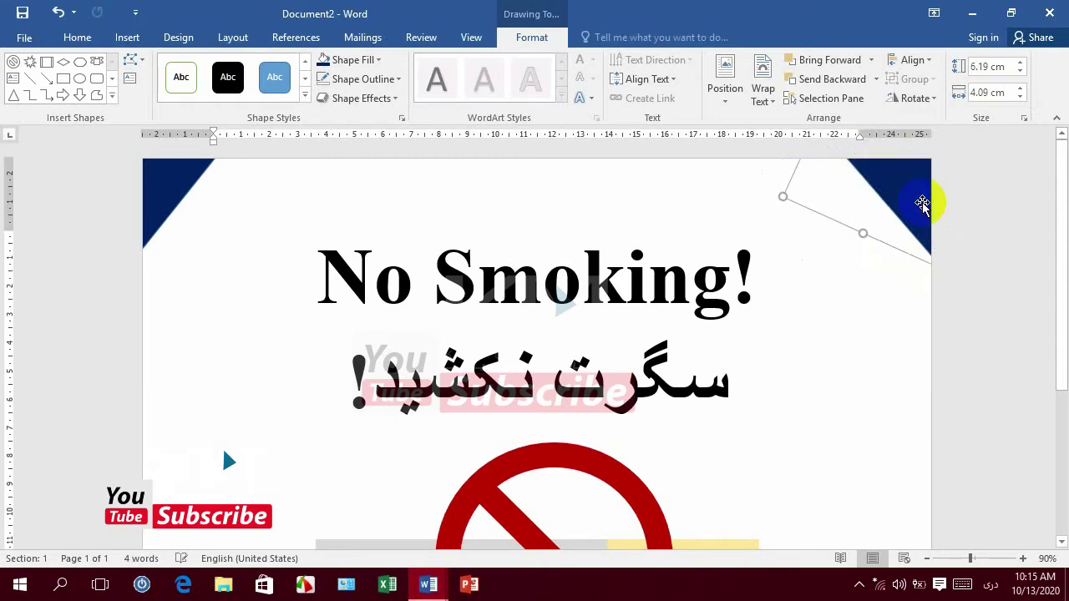
left_click(848, 302)
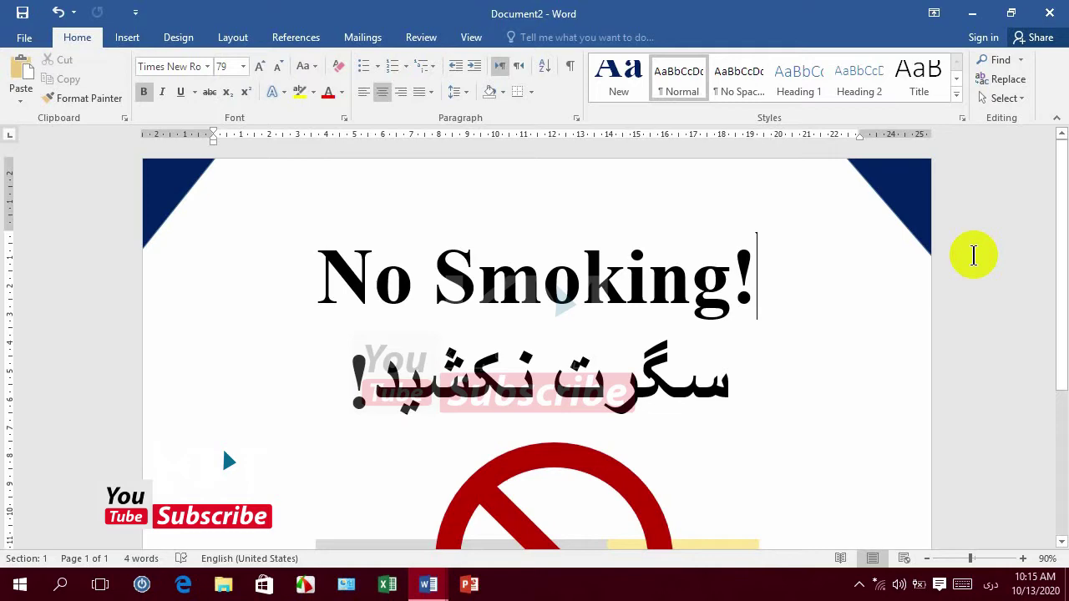
Preview the No Smoking flyer for printing, then return to editing.
key("ctrl+p")
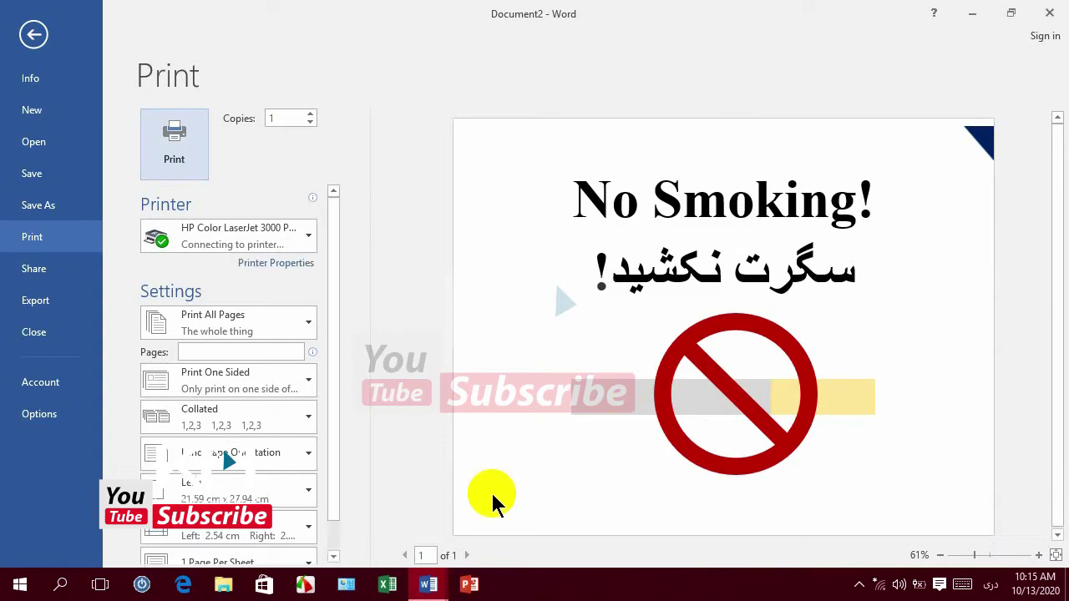
left_click(35, 36)
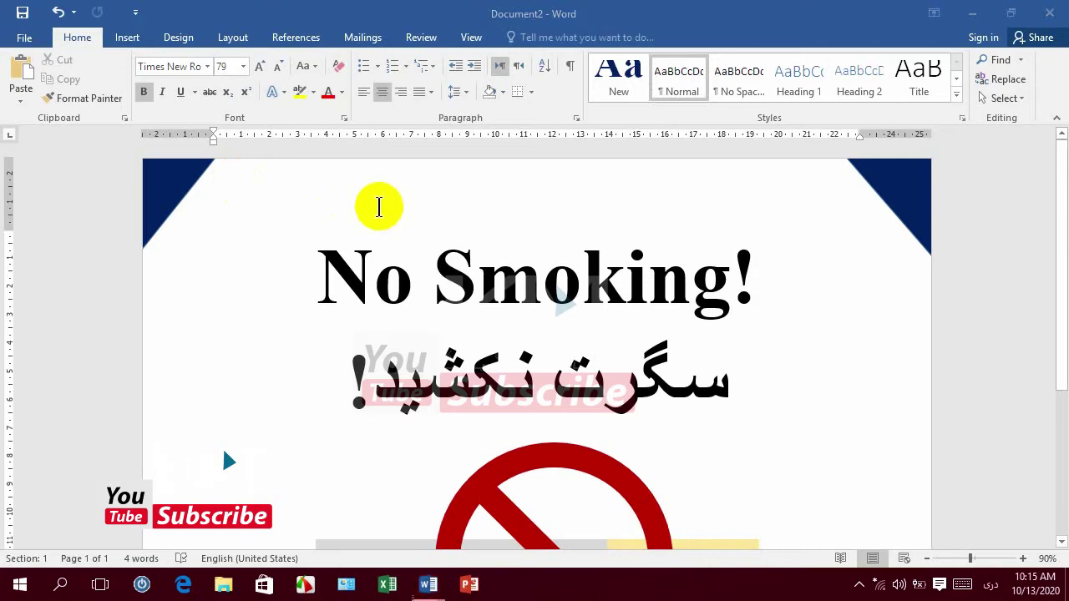
Draw a sun shape near the page top and align it to the horizontal centre.
left_click(127, 42)
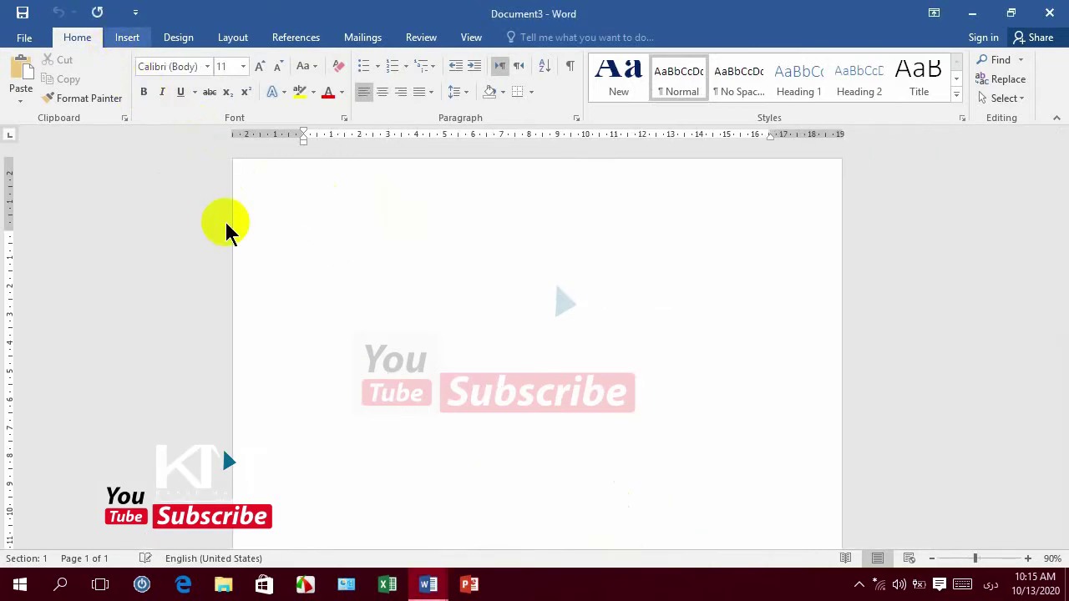
left_click(227, 96)
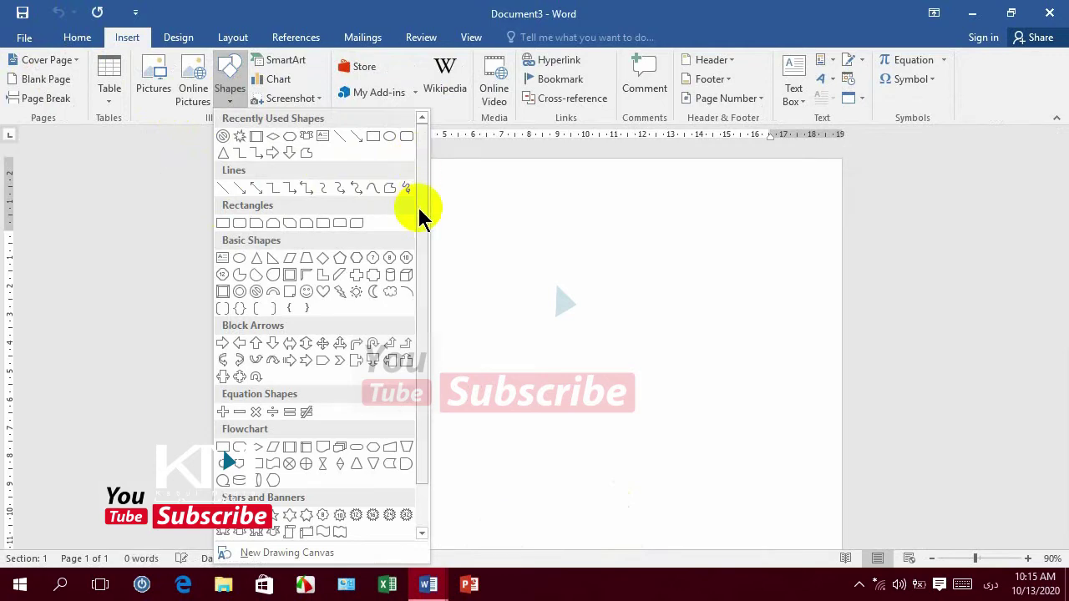
left_click(356, 287)
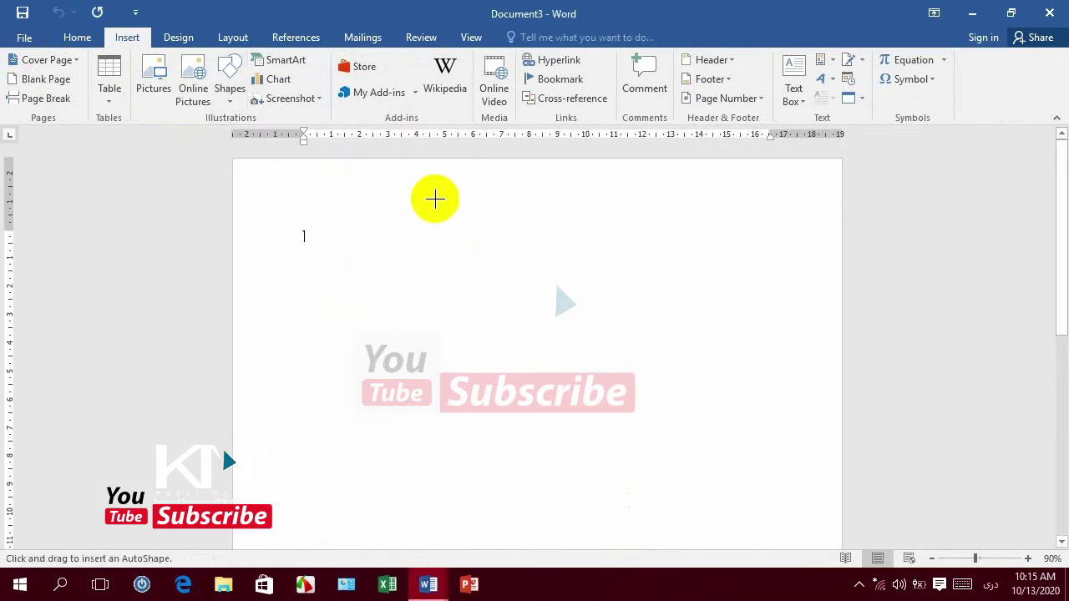
left_click_drag(434, 198, 552, 314)
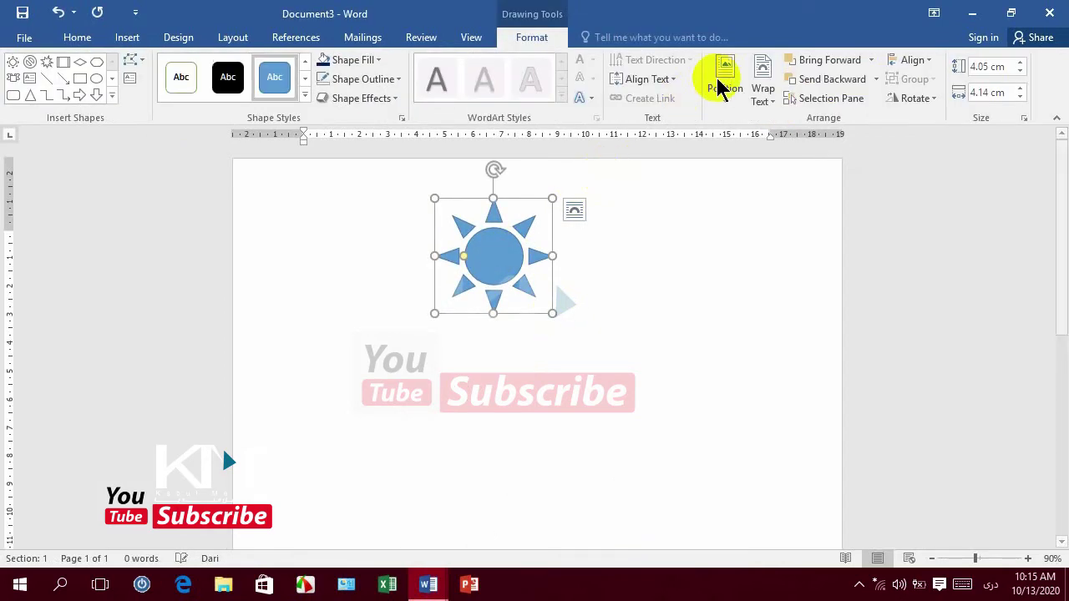
left_click(918, 63)
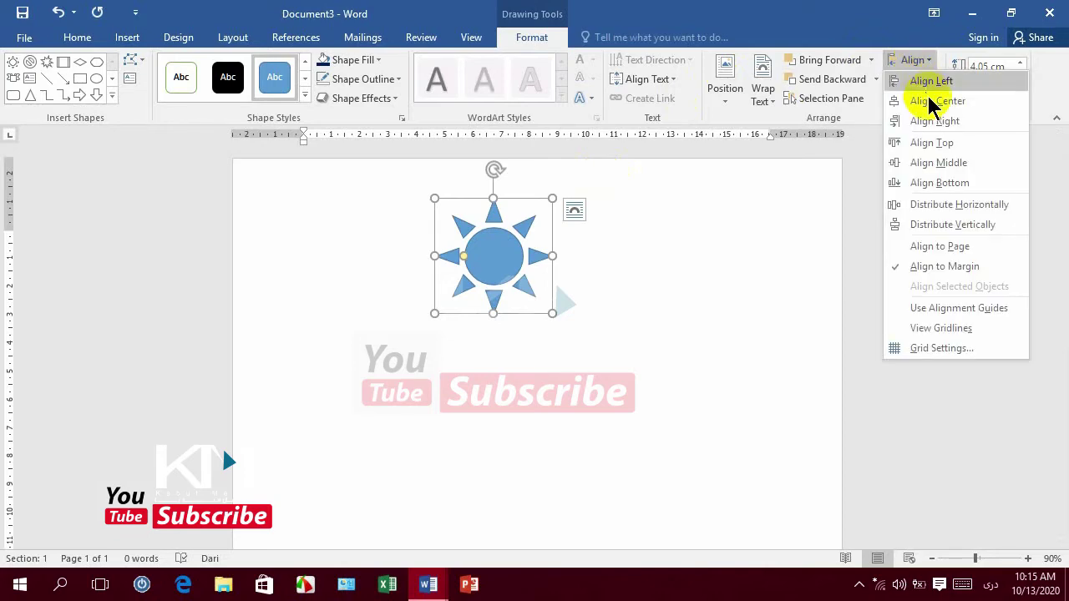
left_click(928, 100)
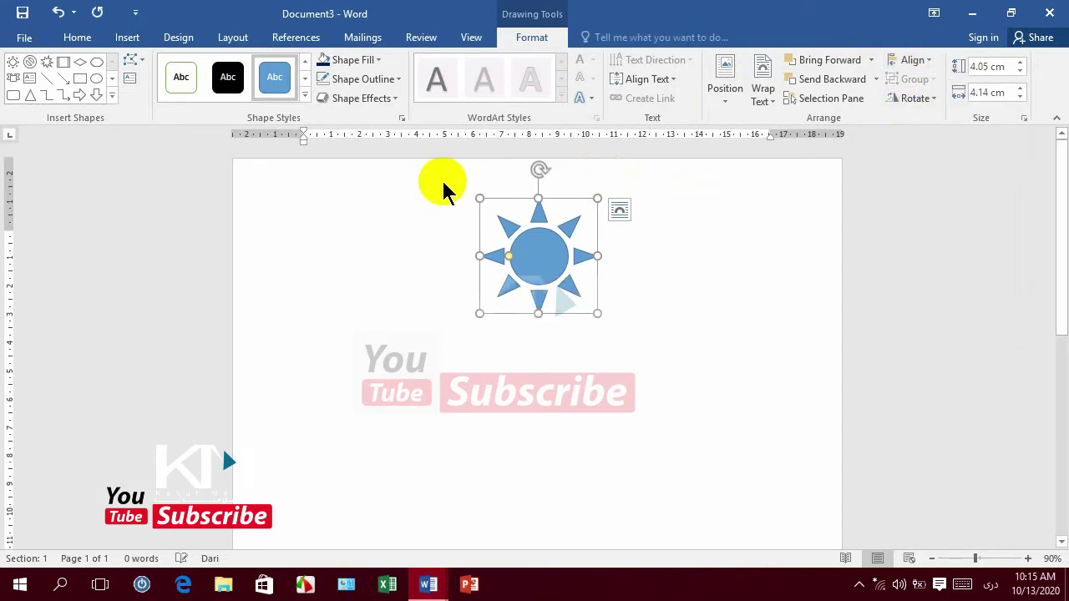
left_click(113, 98)
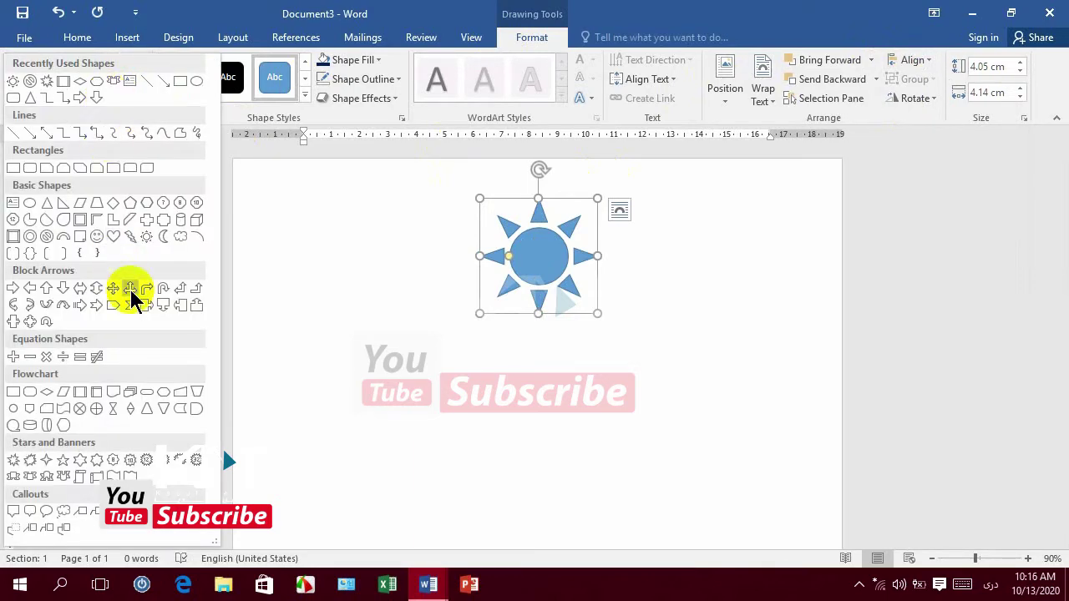
Draw a small ribbon banner just under the sun and label it ۱۳۹۹.
left_click(29, 476)
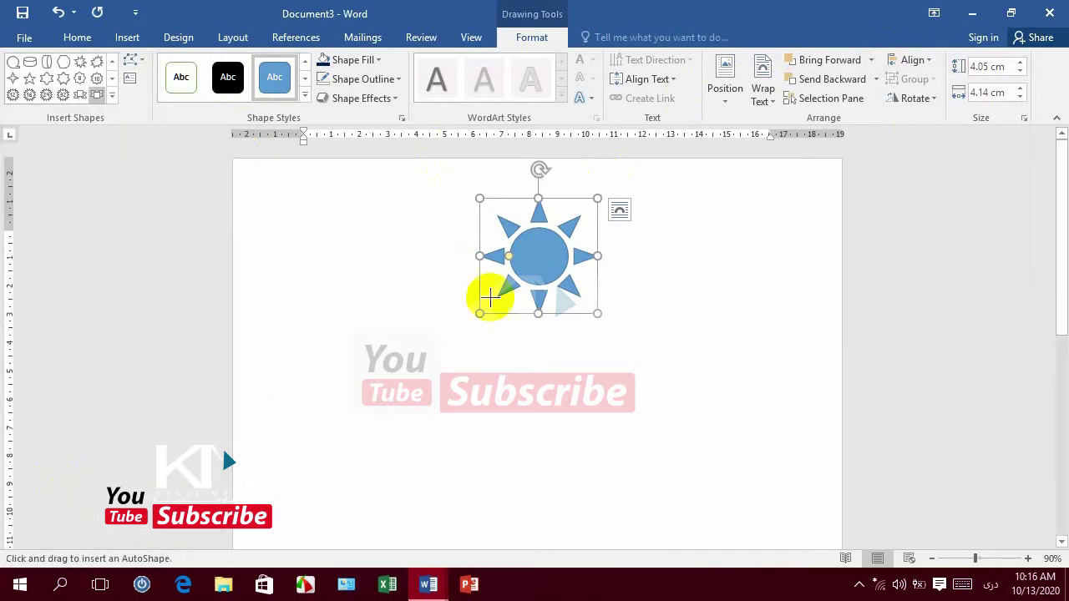
left_click_drag(465, 308, 604, 322)
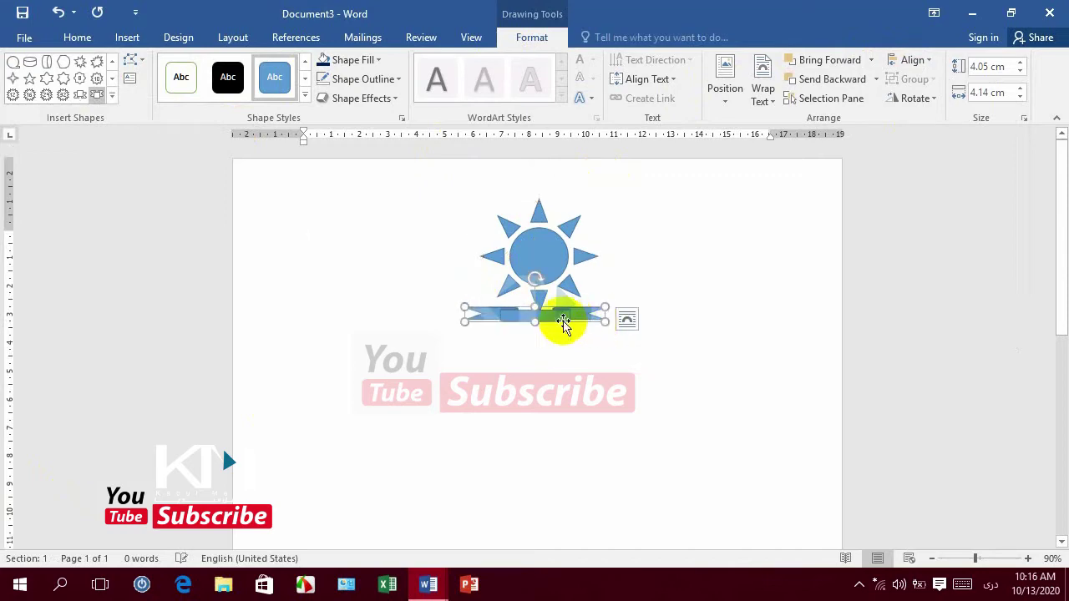
left_click_drag(564, 321, 563, 307)
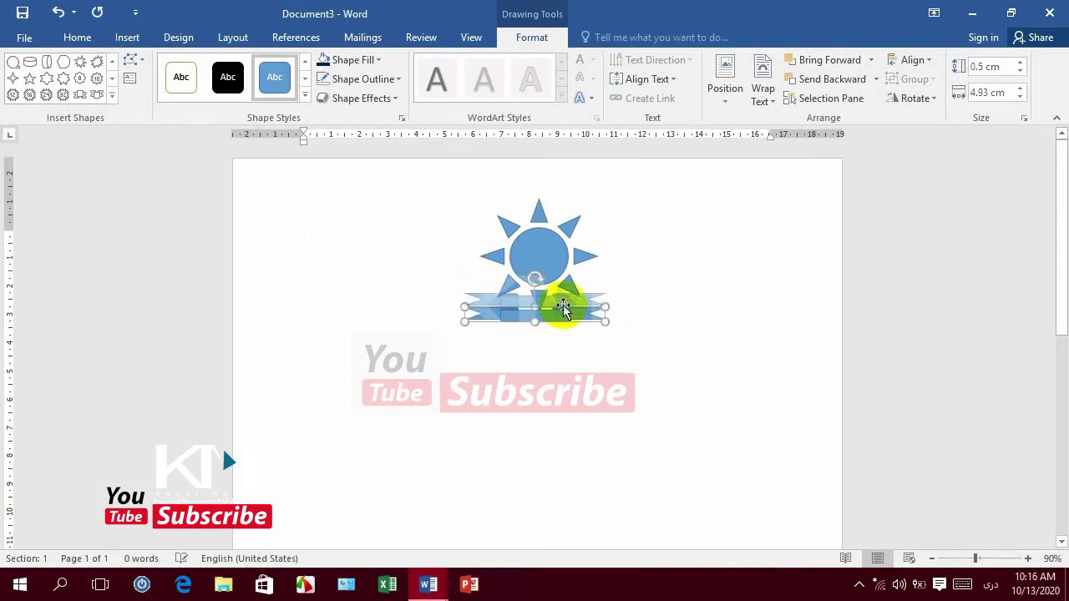
left_click_drag(563, 306, 562, 315)
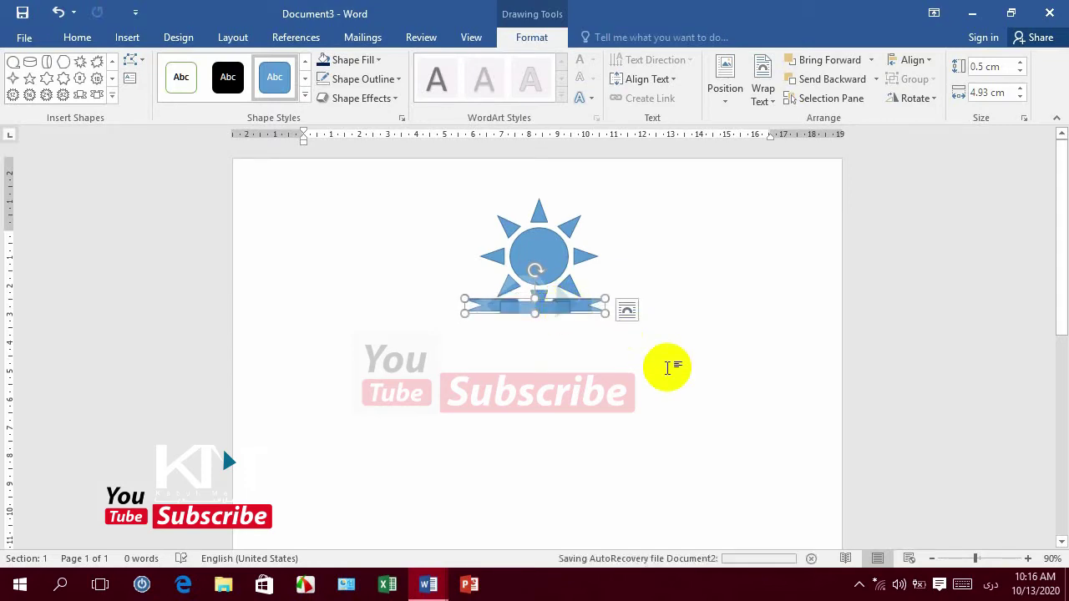
key("Return")
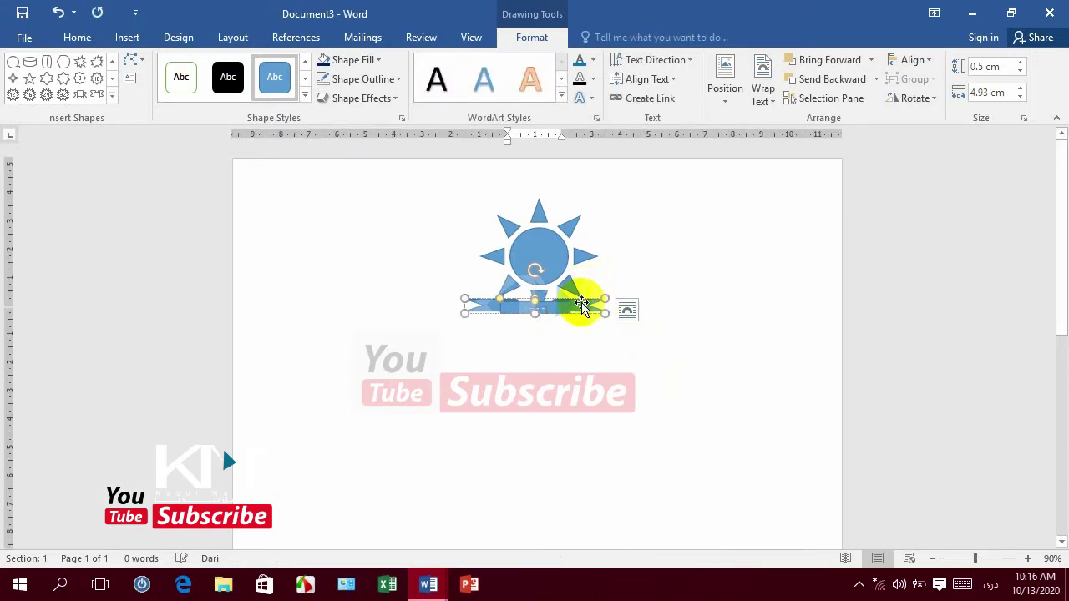
left_click_drag(582, 305, 610, 316)
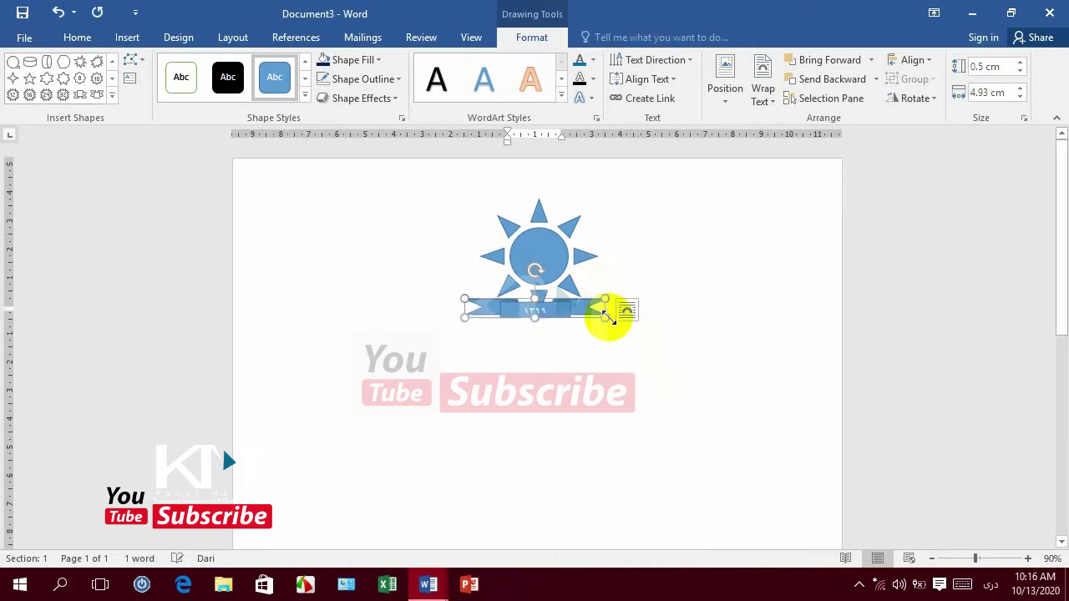
left_click(650, 282)
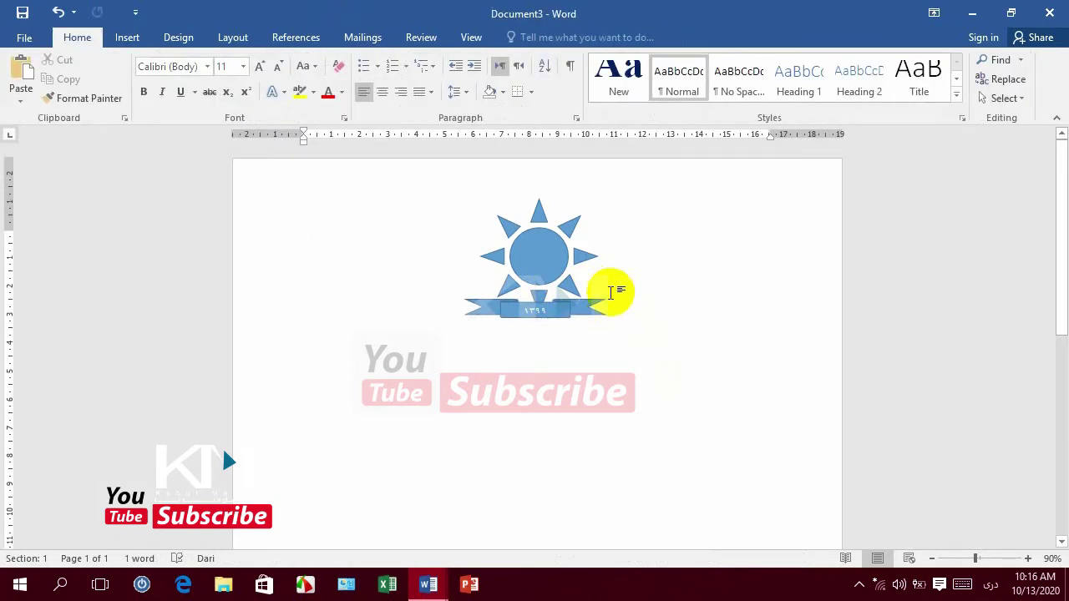
Align the sun and banner so the sun is centred over the banner.
left_click(584, 306)
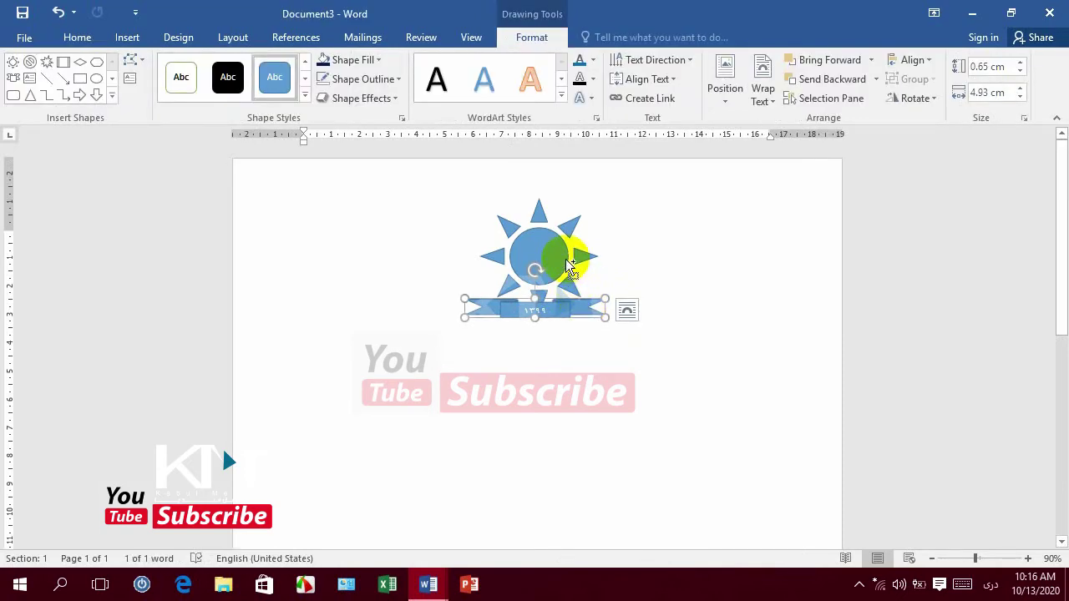
left_click(568, 266, "shift")
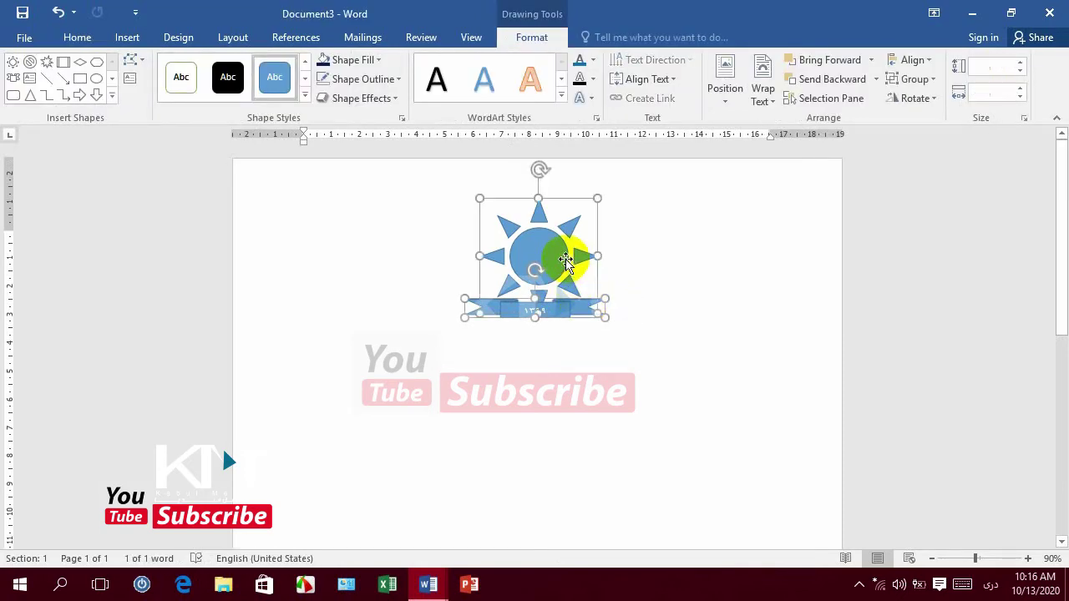
left_click(928, 63)
left_click(924, 102)
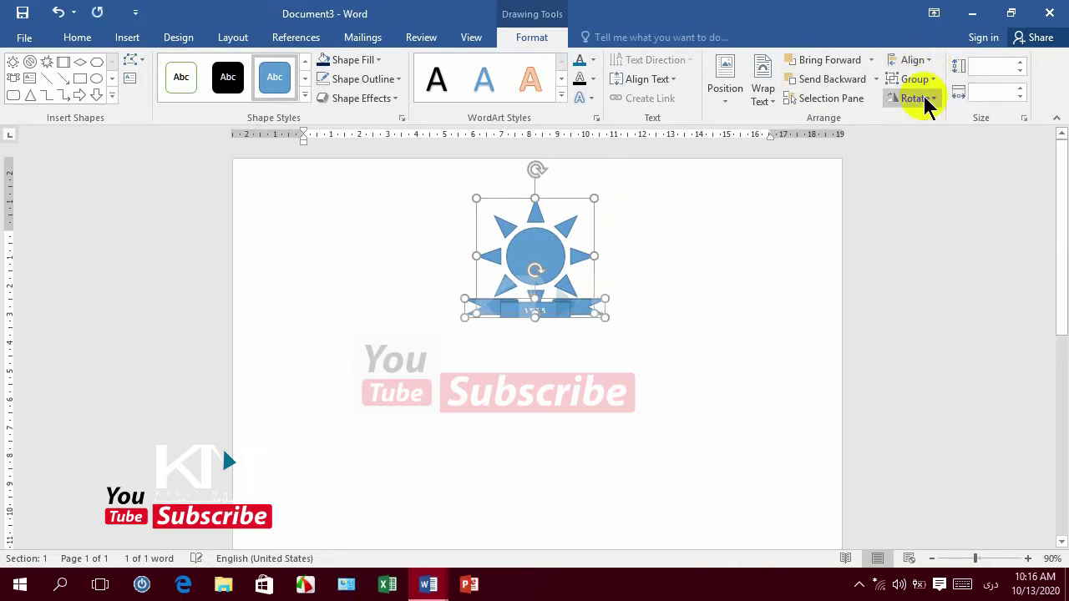
left_click(700, 231)
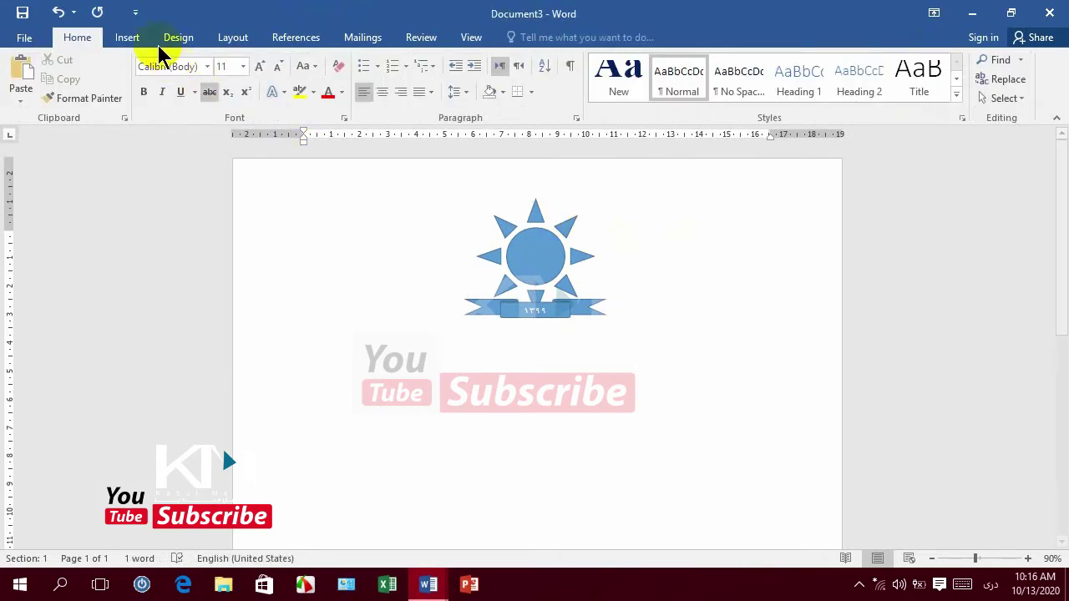
Draw a 5.94 × 6.02 cm oval circle over the emblem and send it behind the sun.
left_click(129, 39)
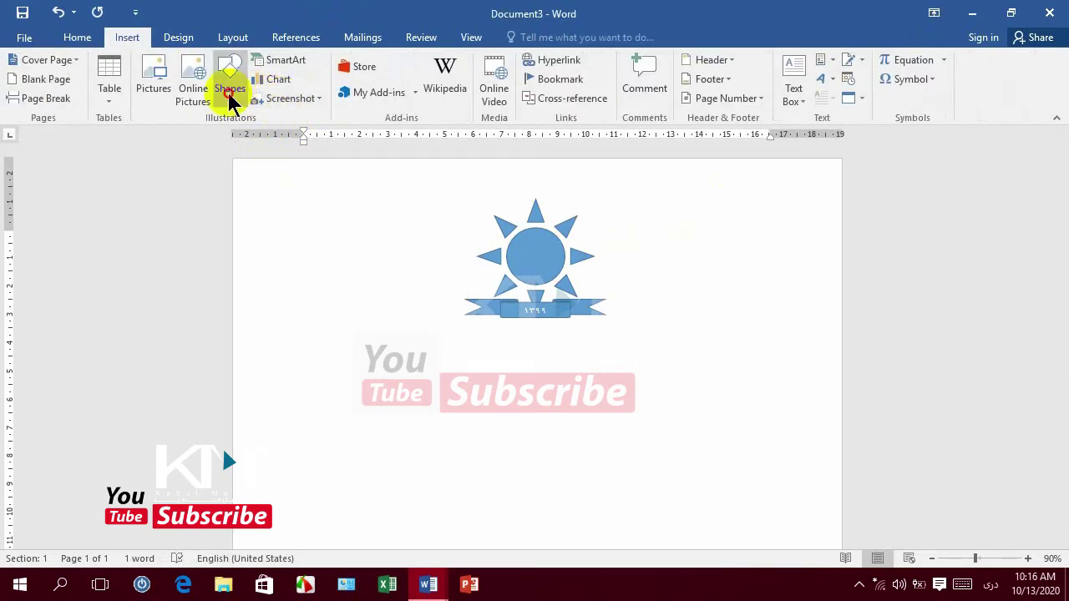
left_click(231, 96)
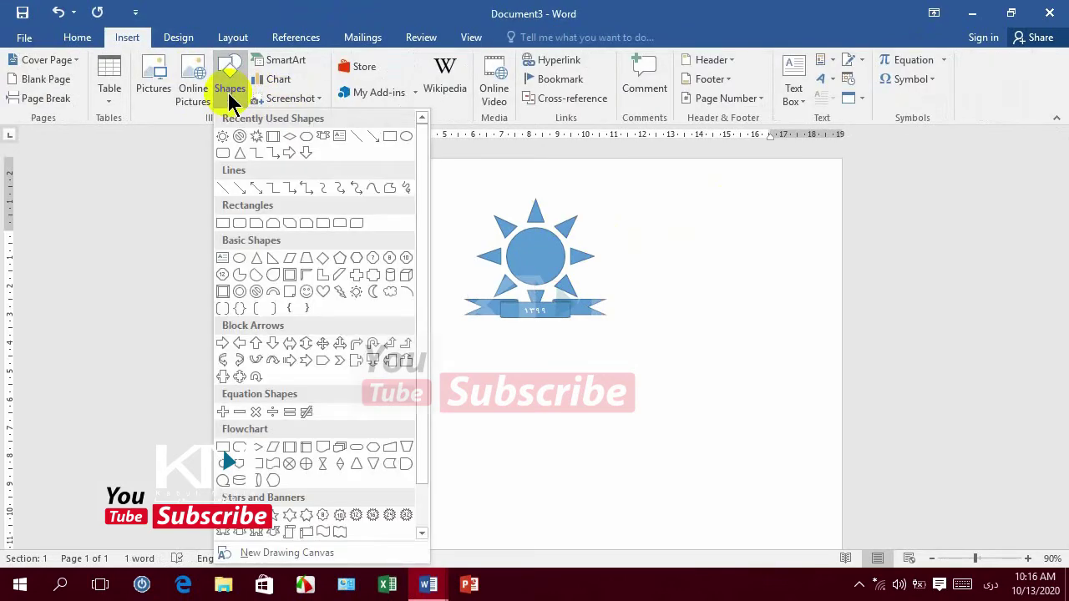
left_click(406, 136)
mouse_move(454, 184)
left_mouse_down()
mouse_move(564, 328)
mouse_move(617, 349)
left_mouse_up()
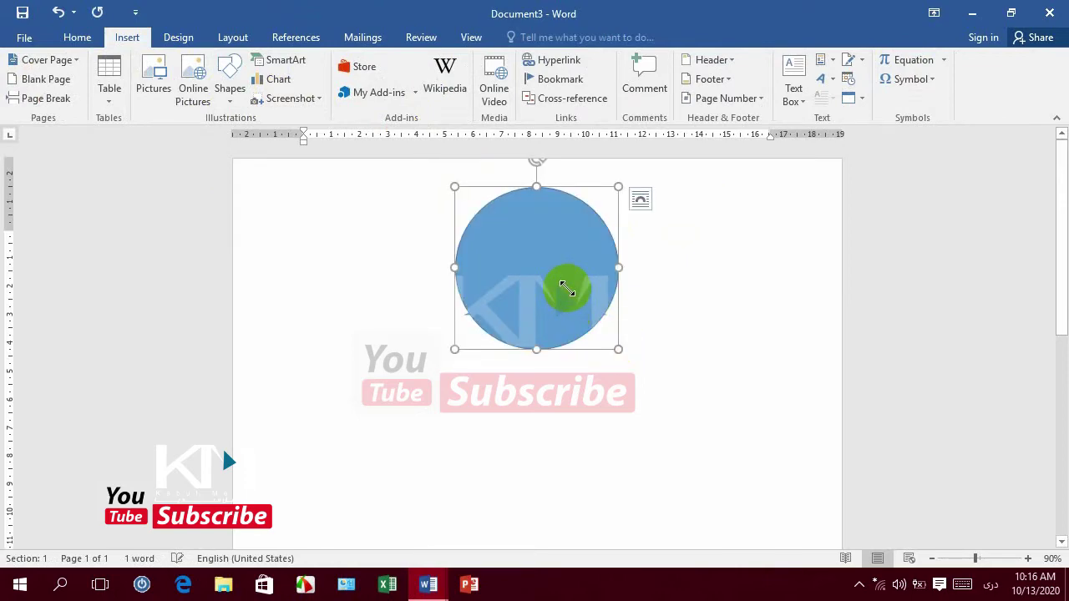
left_click_drag(618, 349, 625, 355)
left_click_drag(546, 301, 539, 305)
key("ctrl+z")
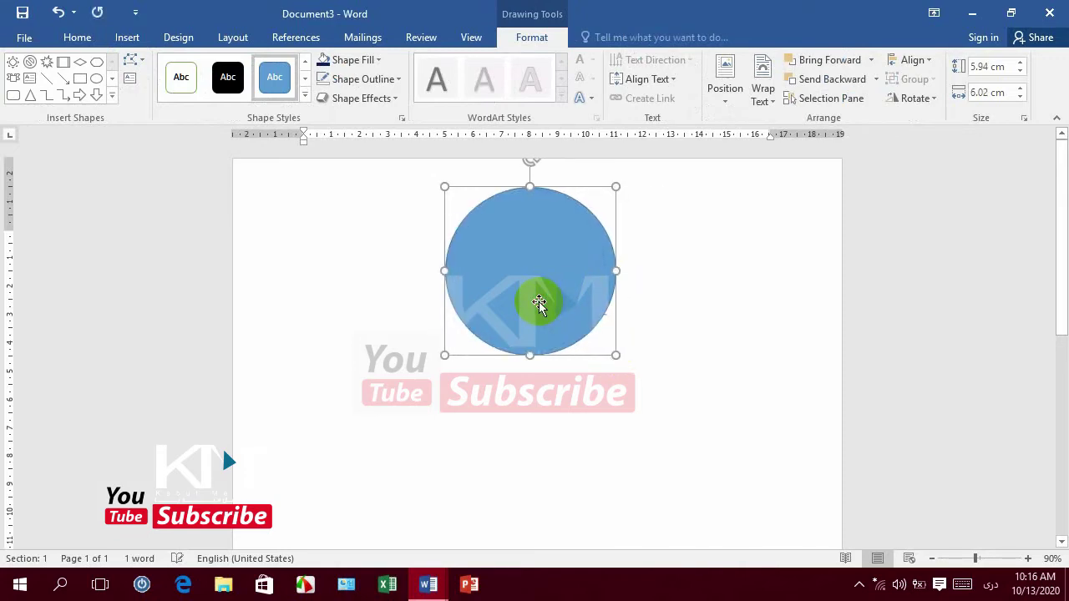
key("ctrl+z")
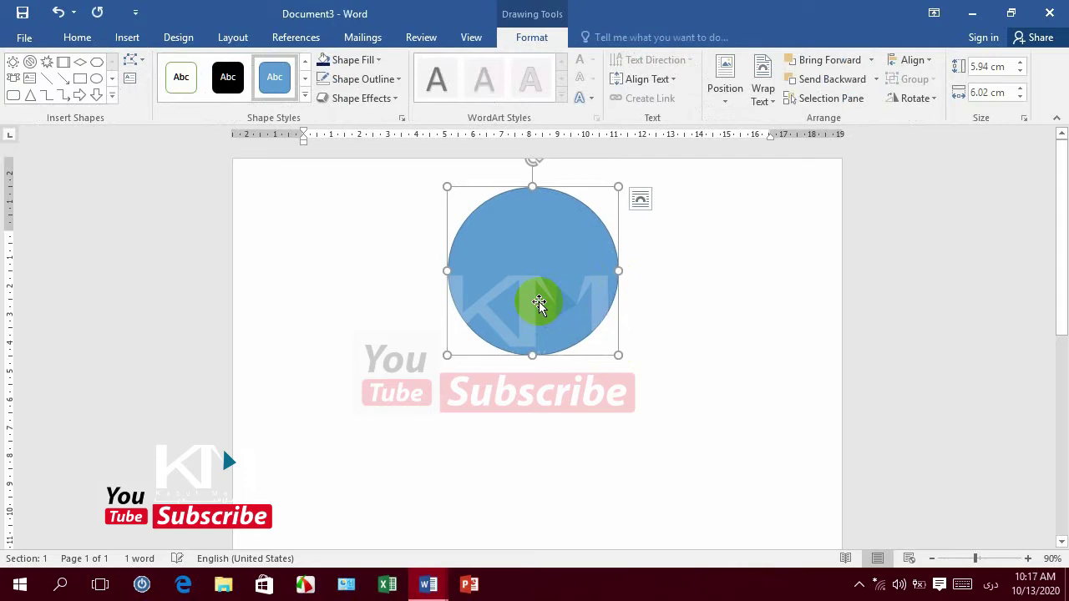
left_click(846, 76)
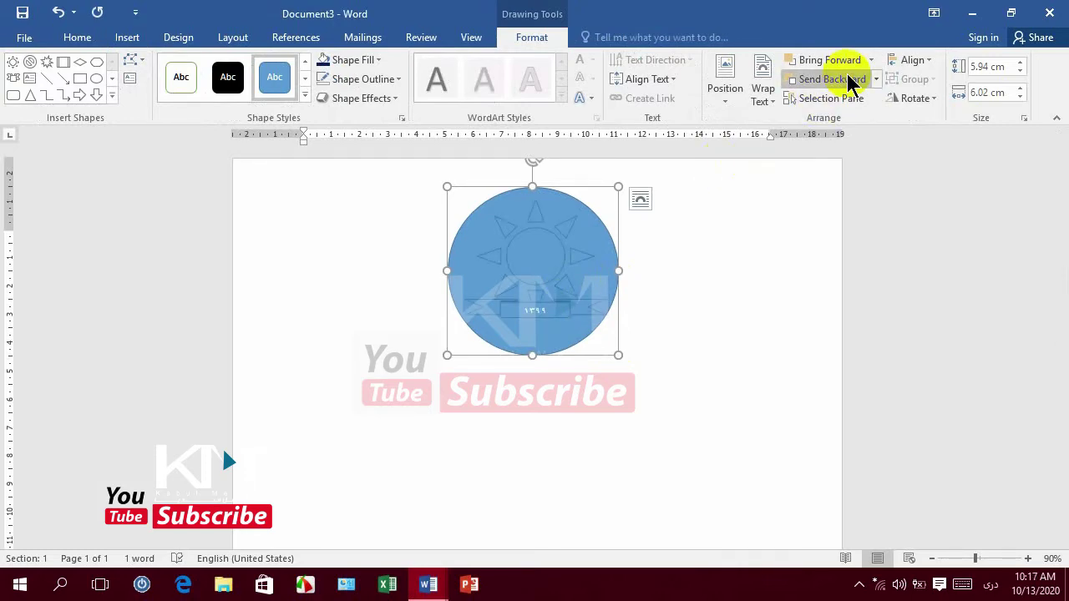
Fill the background circle yellow and colour the sun purple.
left_click(354, 71)
left_click(353, 192)
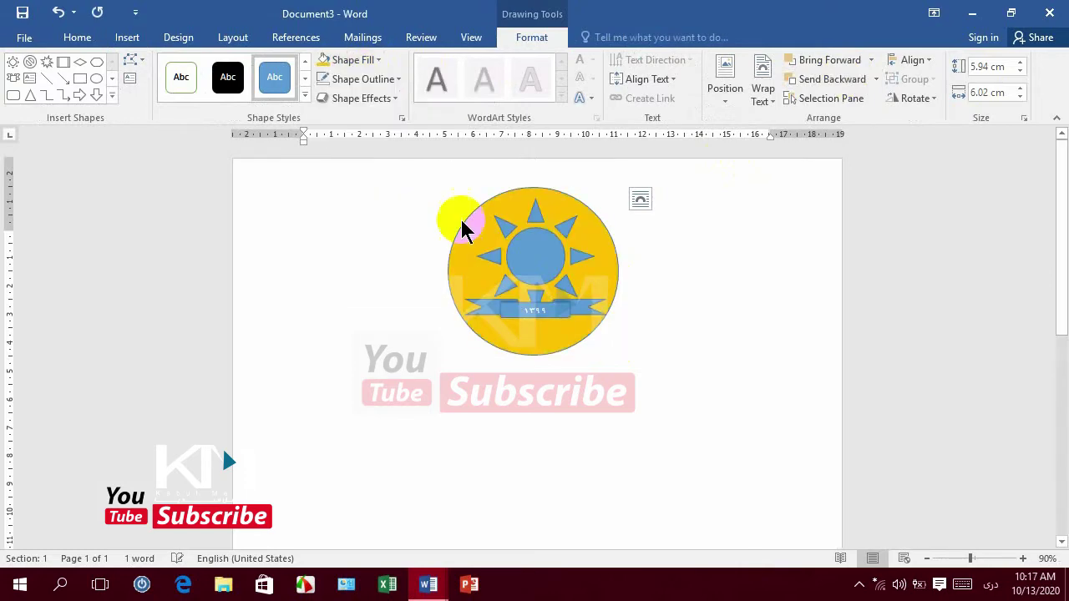
left_click(537, 268)
left_click(543, 305)
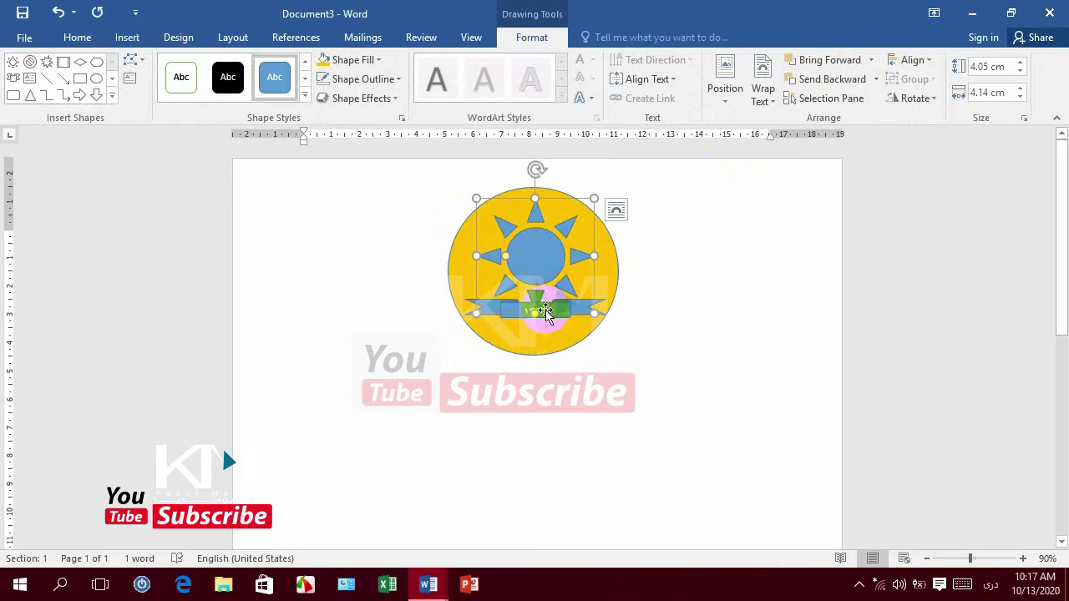
left_click(454, 226)
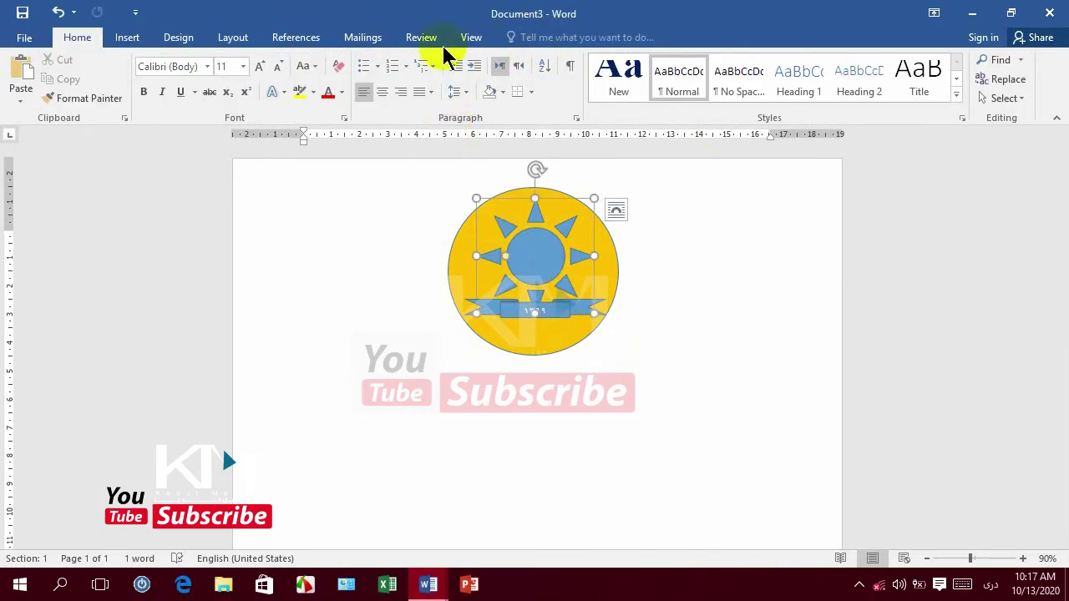
left_click(507, 40)
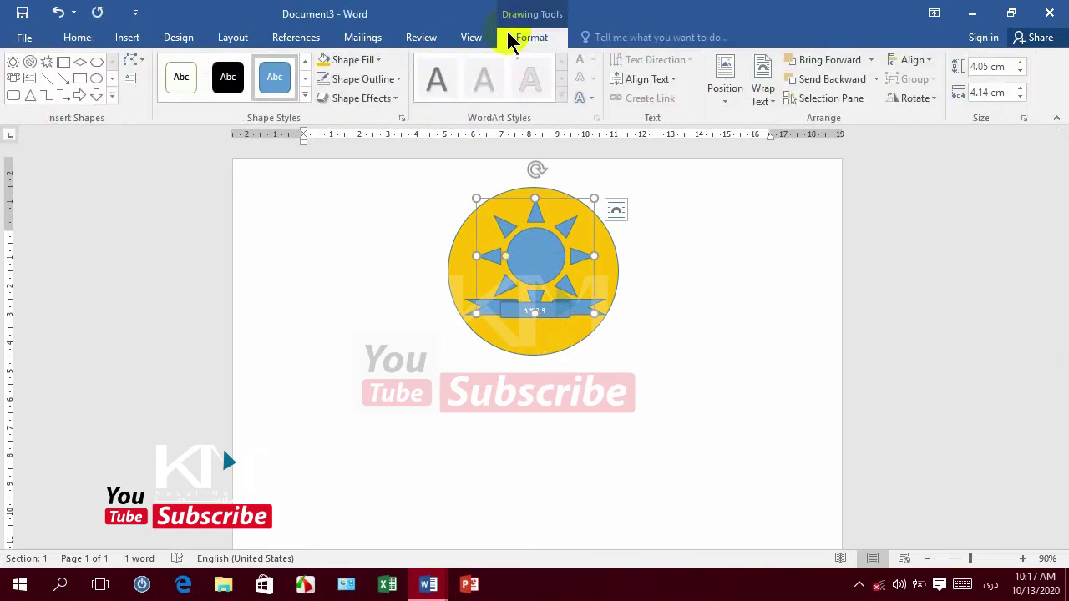
left_click(351, 62)
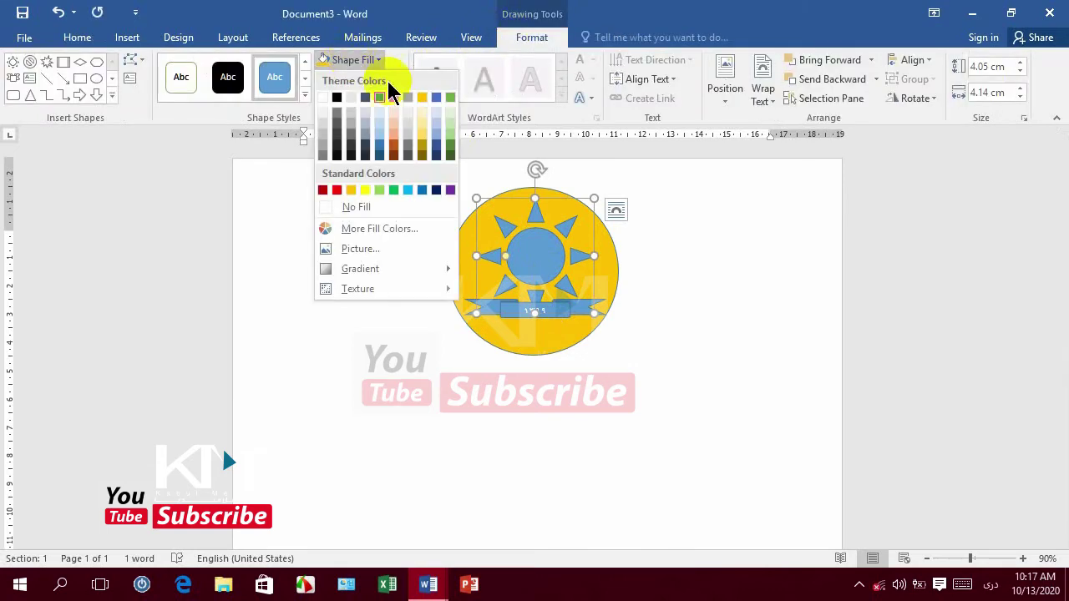
left_click(451, 191)
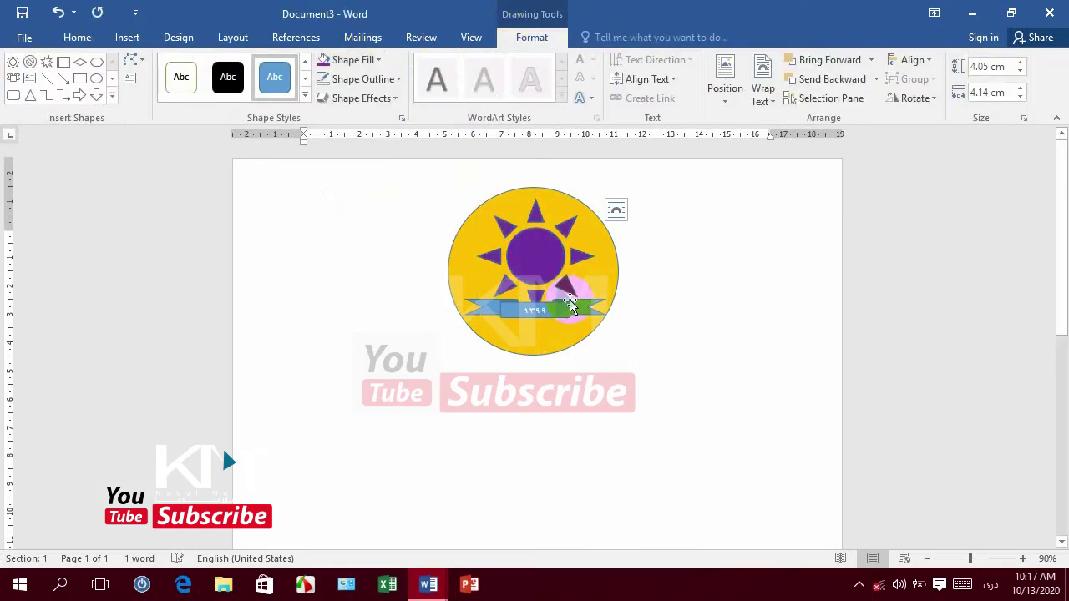
Colour the ۱۳۹۹ banner purple to match the sun.
left_click(575, 306)
left_click(575, 306)
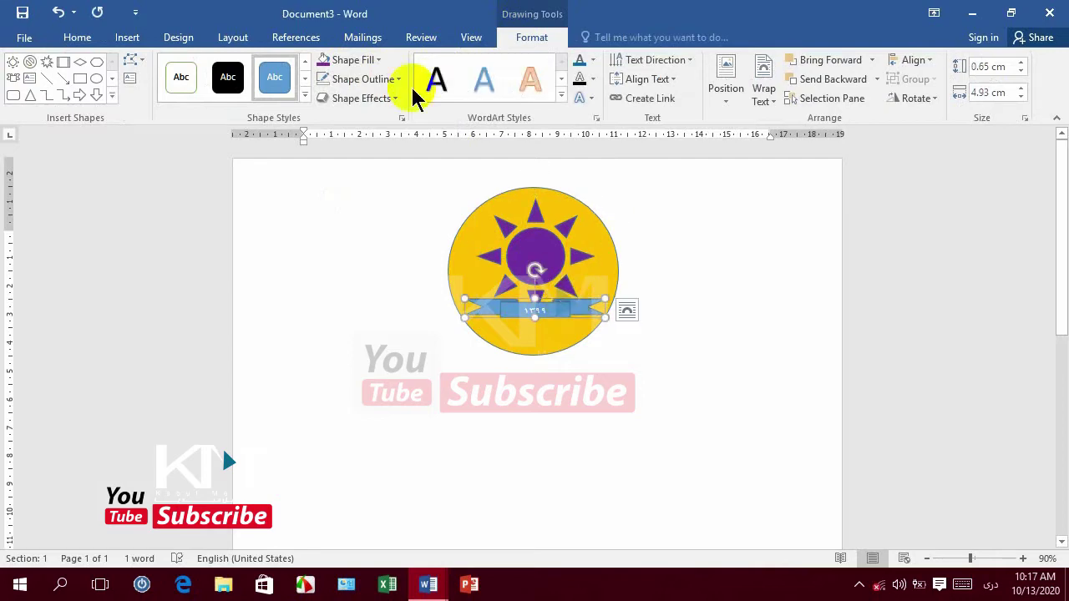
left_click(367, 61)
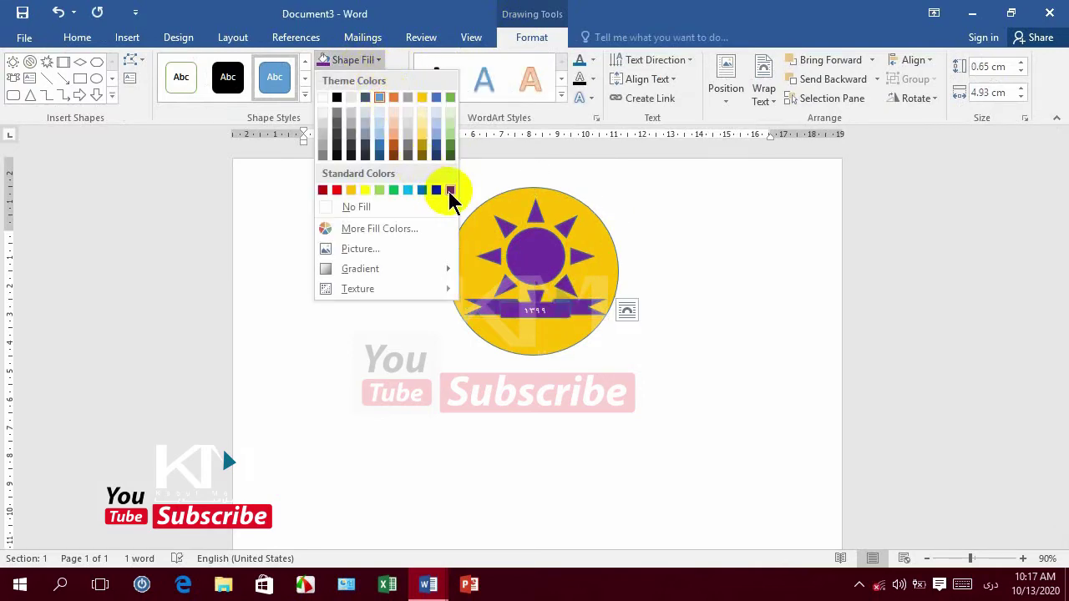
left_click(449, 190)
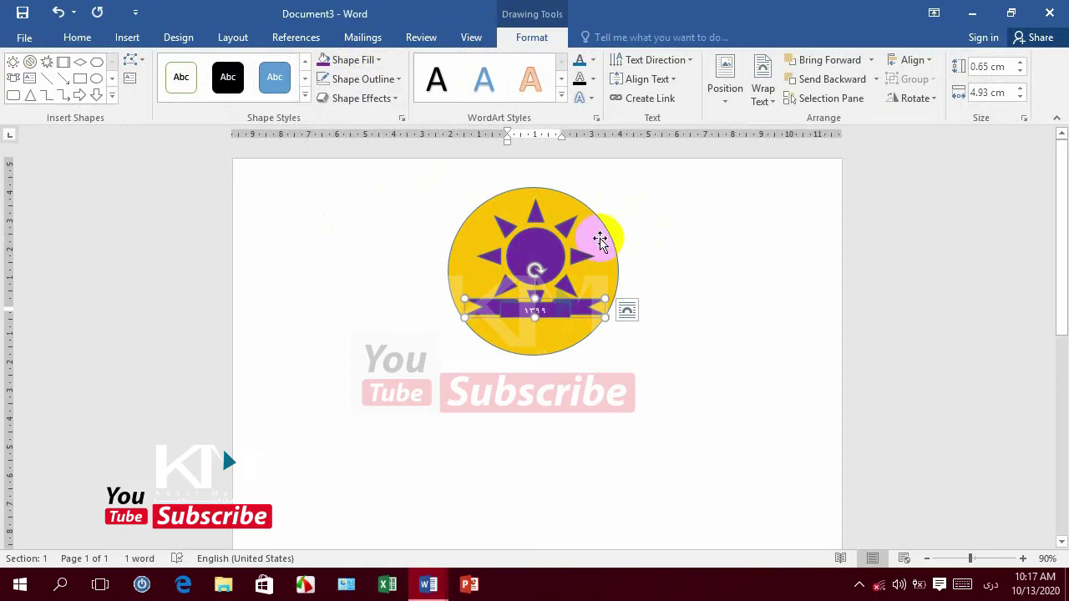
left_click(600, 240)
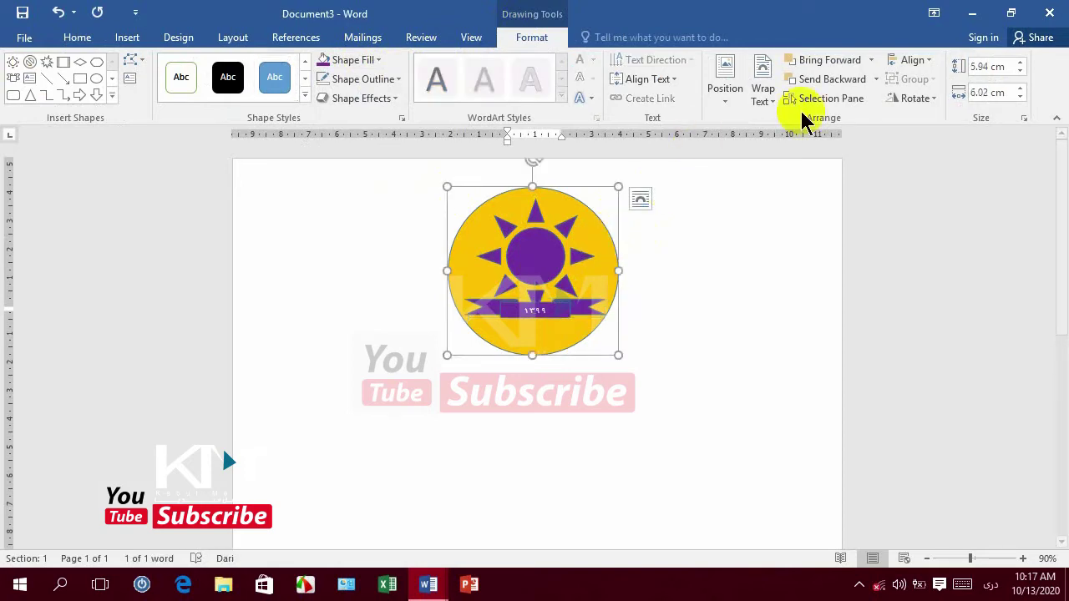
Centre the emblem on the page and group the circle, sun and banner into one object.
left_click(913, 60)
left_click(919, 100)
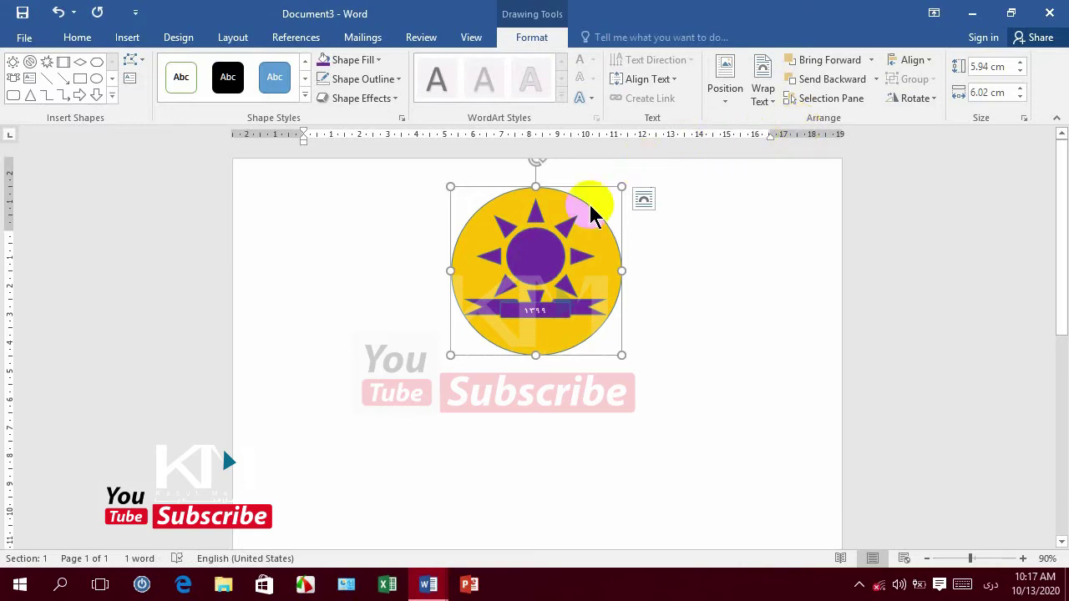
left_click(566, 226)
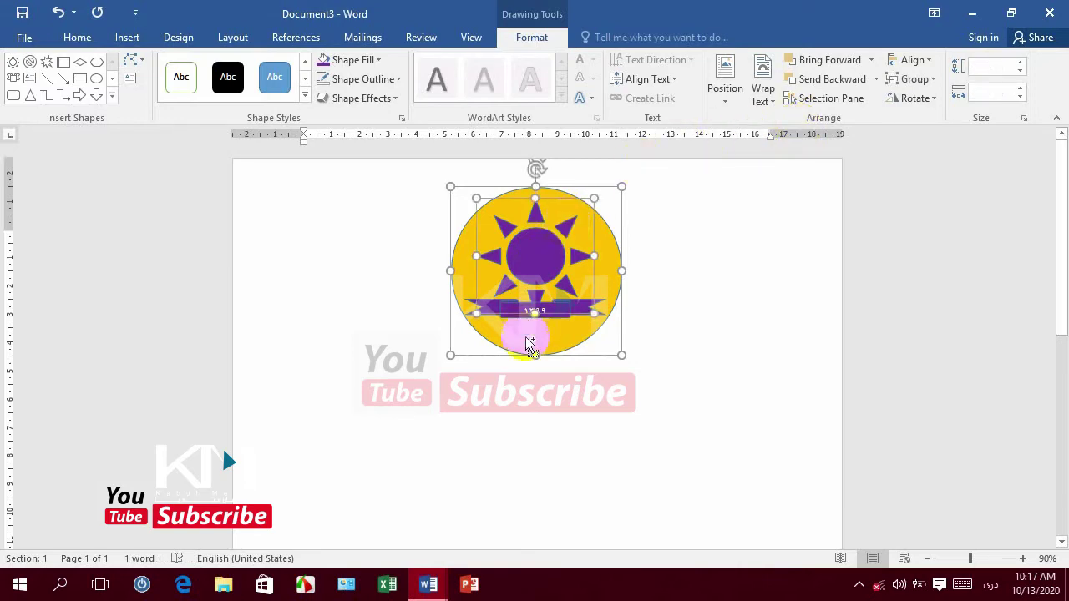
left_click(566, 322)
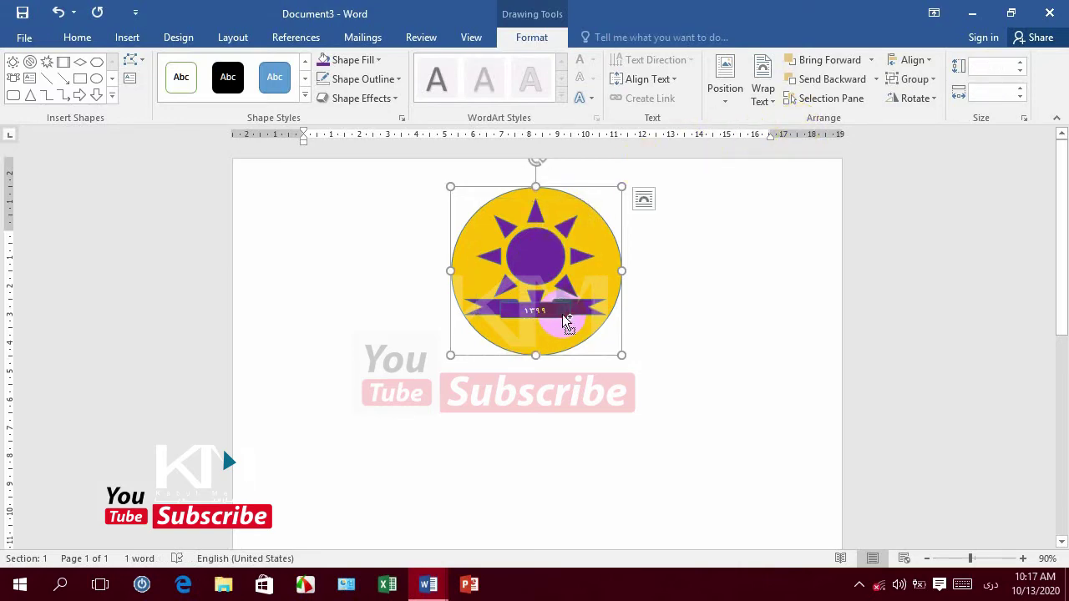
left_click(555, 313)
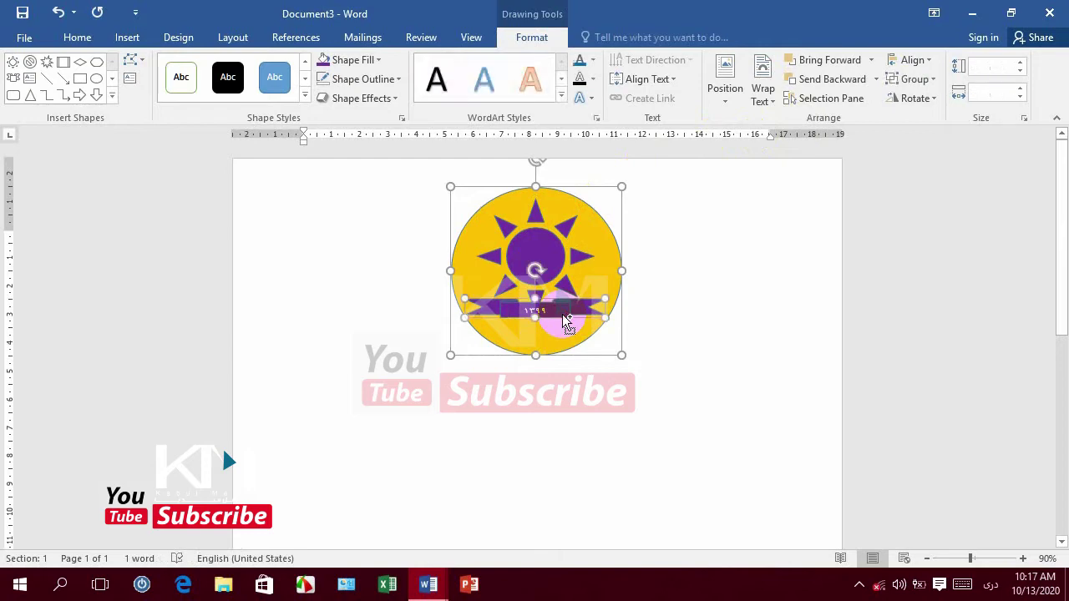
left_click(561, 252)
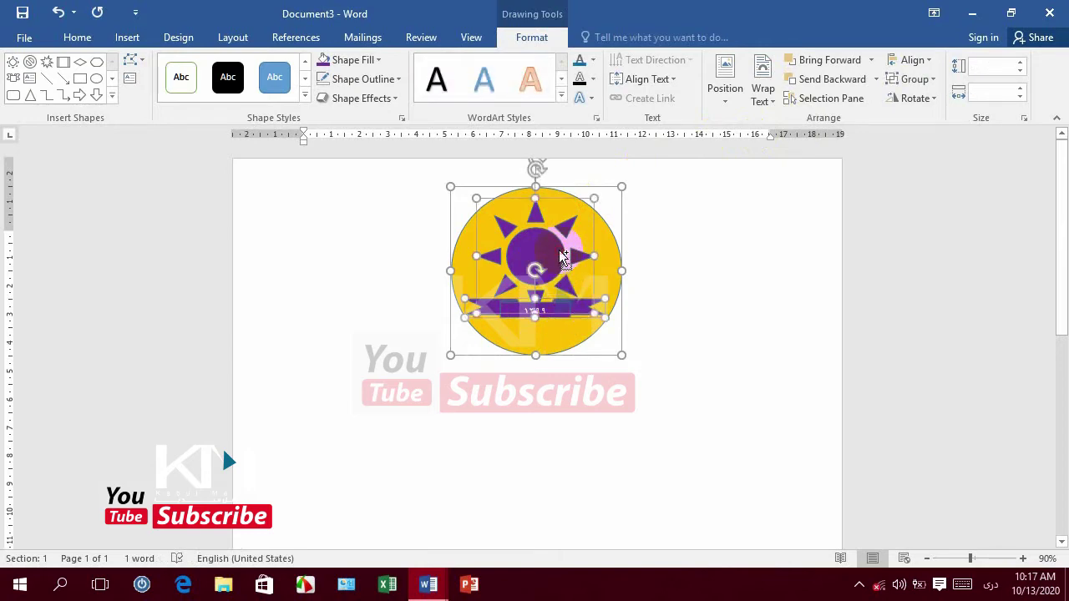
left_click(922, 79)
left_click(911, 101)
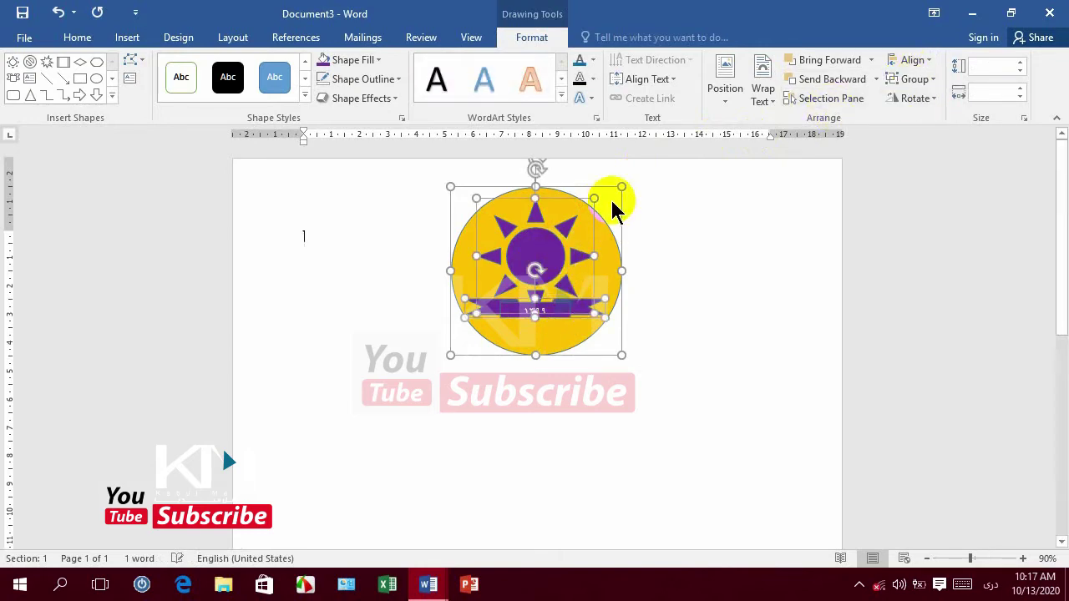
Drag the grouped emblem slightly lower on the page.
left_click(568, 184)
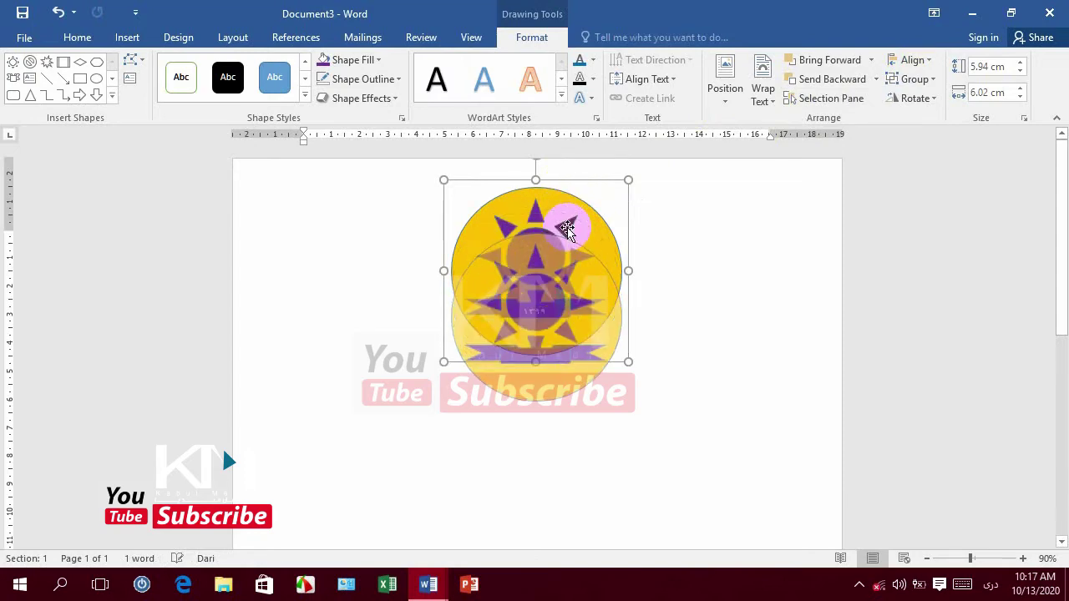
left_click_drag(567, 183, 567, 229)
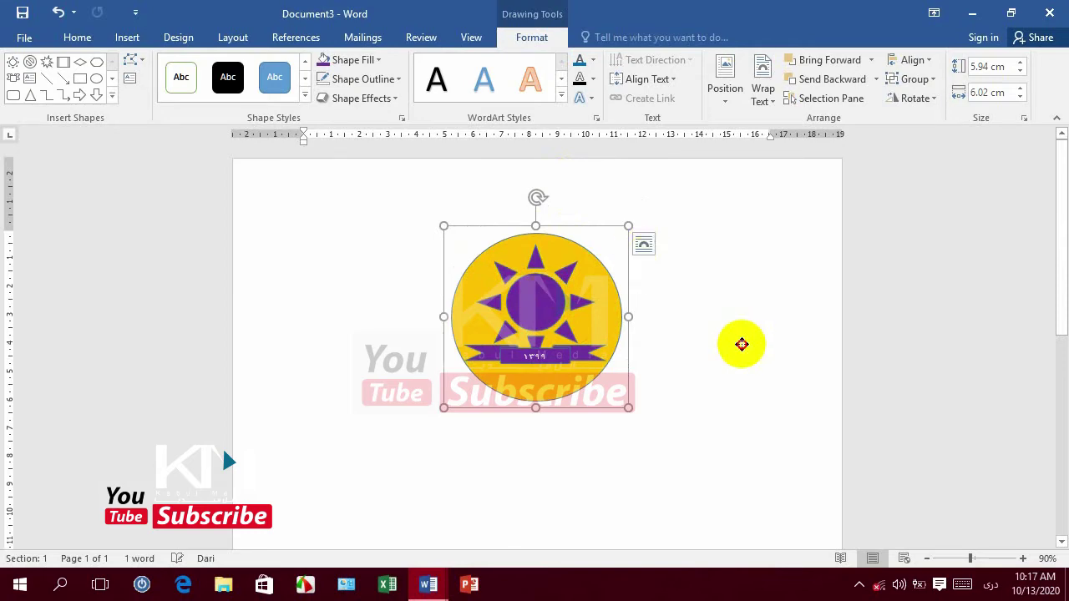
left_click(741, 347)
Clear the stray Persian text from the inner circle after switching the keyboard to English.
left_click(544, 289)
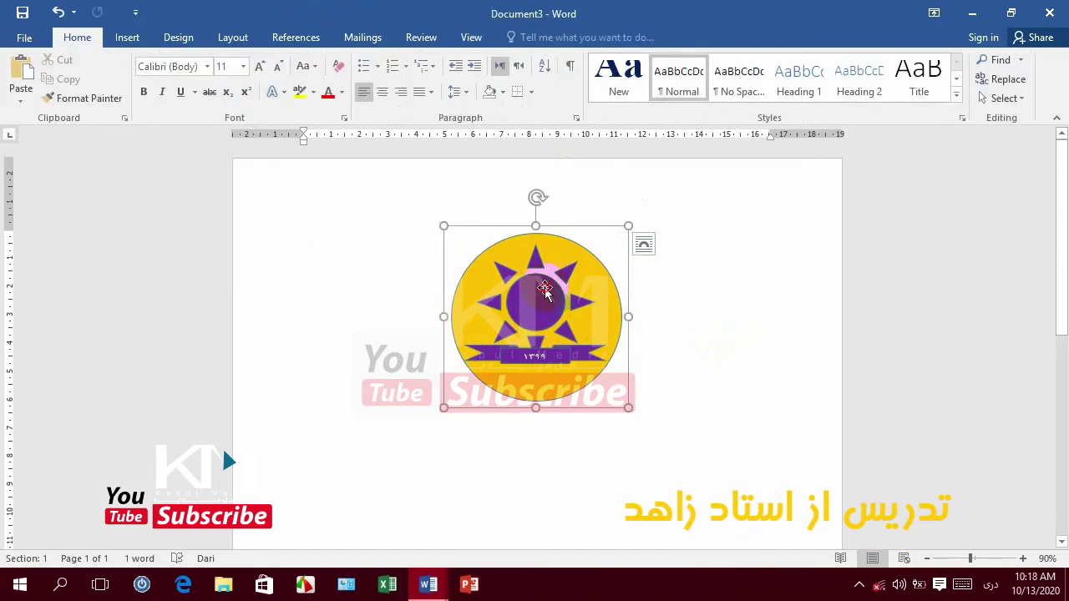
double_click(545, 289)
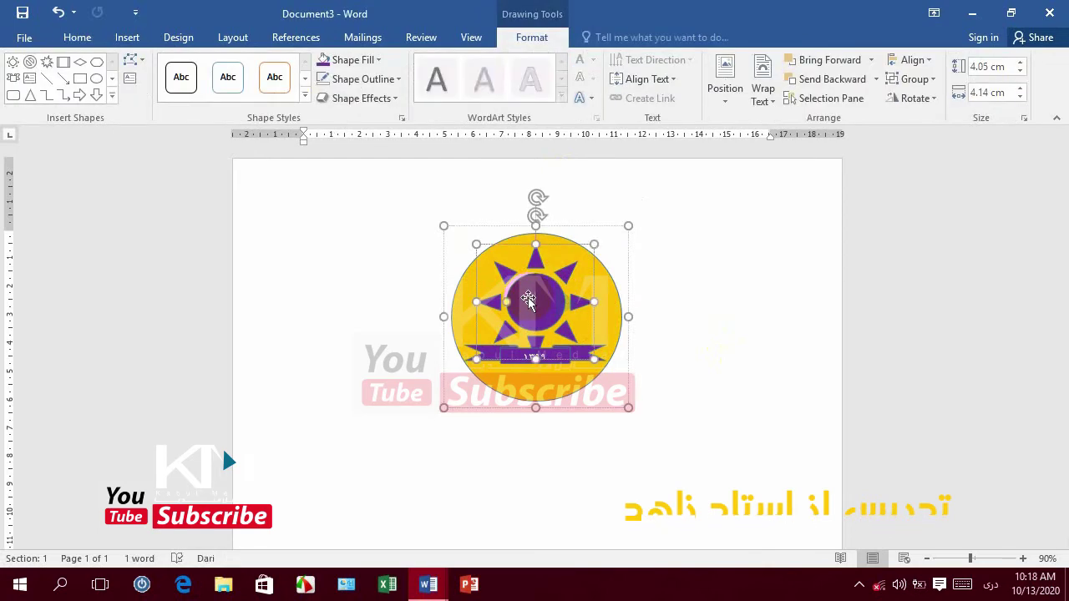
left_click(612, 298)
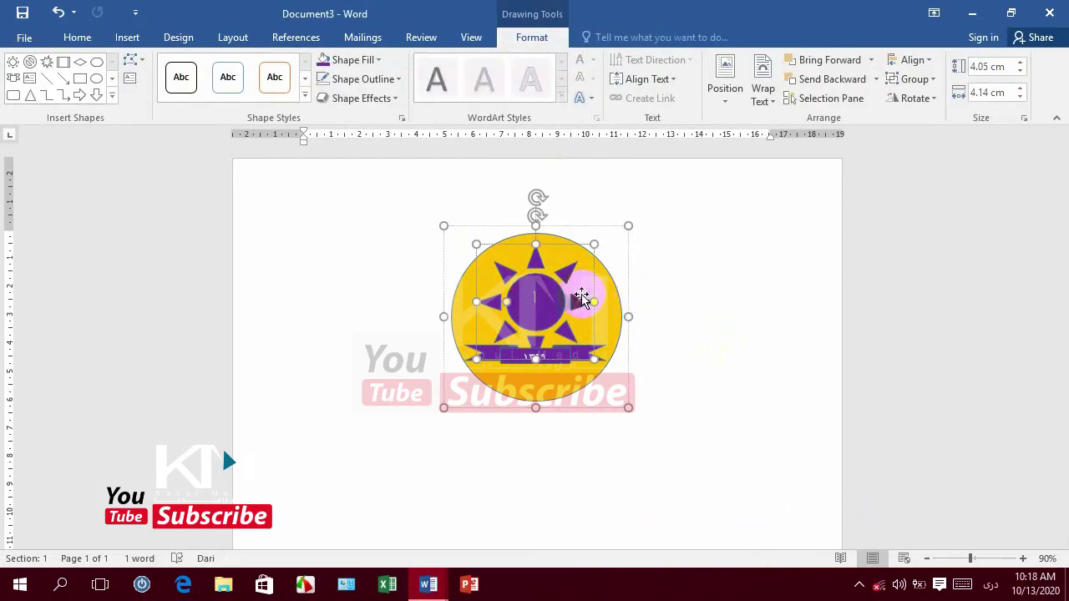
type("ایزا")
key("alt+shift")
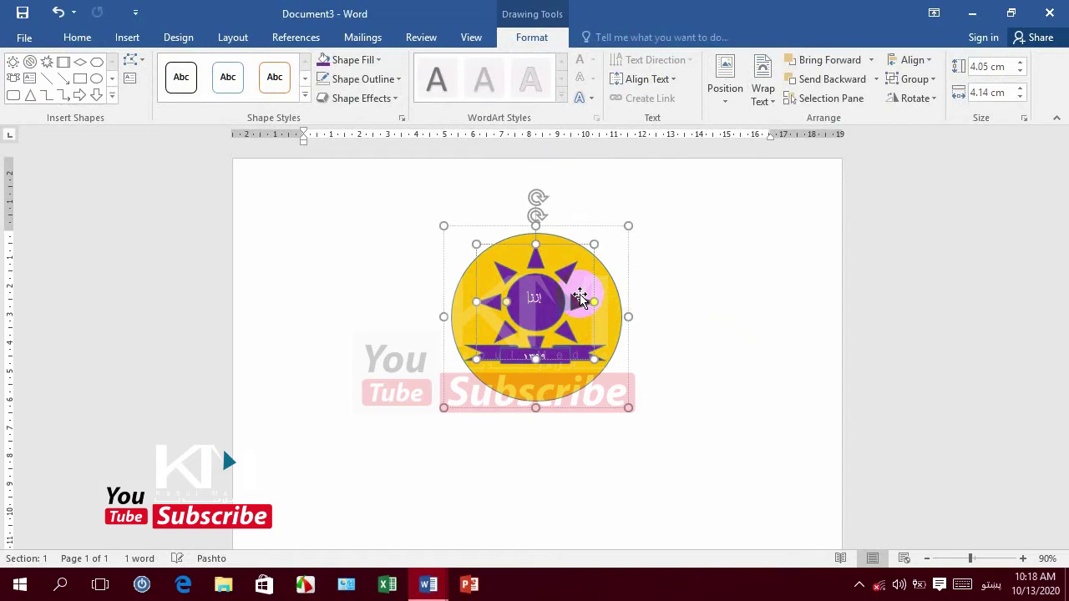
key("alt+shift")
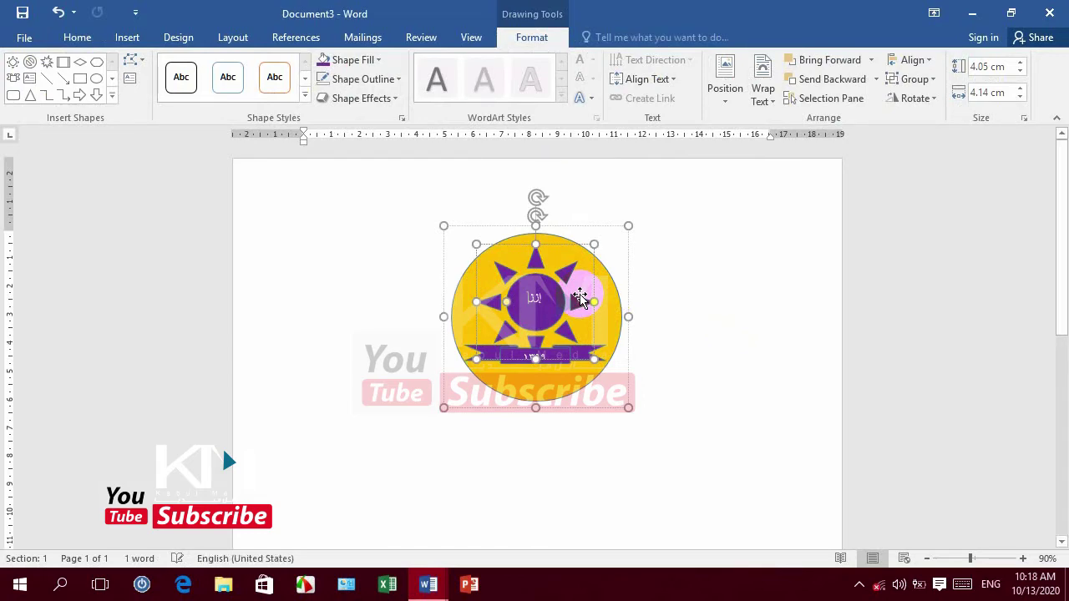
left_click_drag(579, 299, 543, 295)
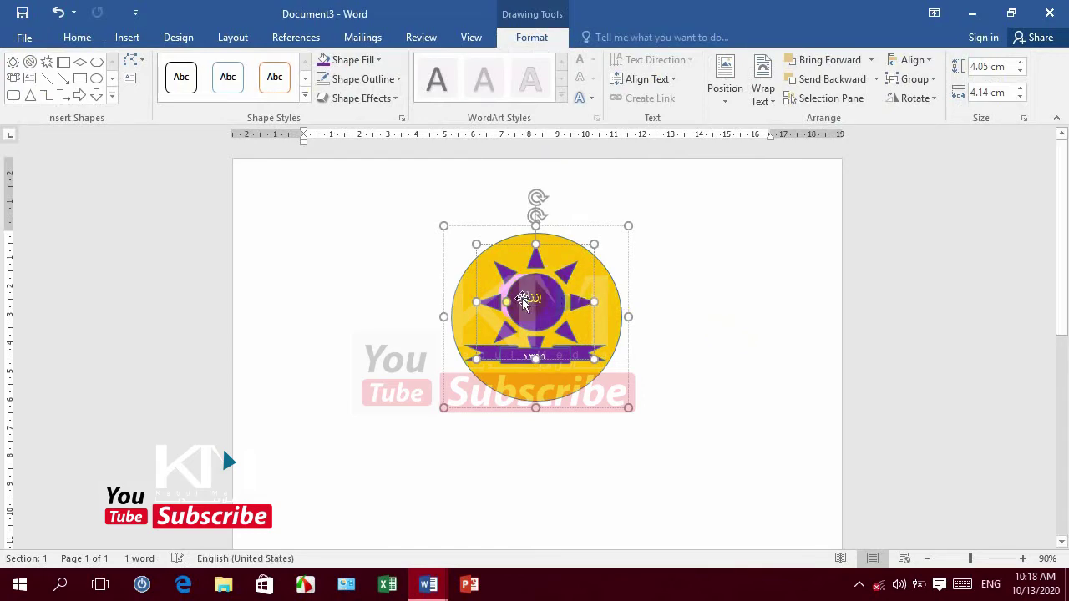
left_click(590, 298)
key("BackSpace")
key("BackSpace")
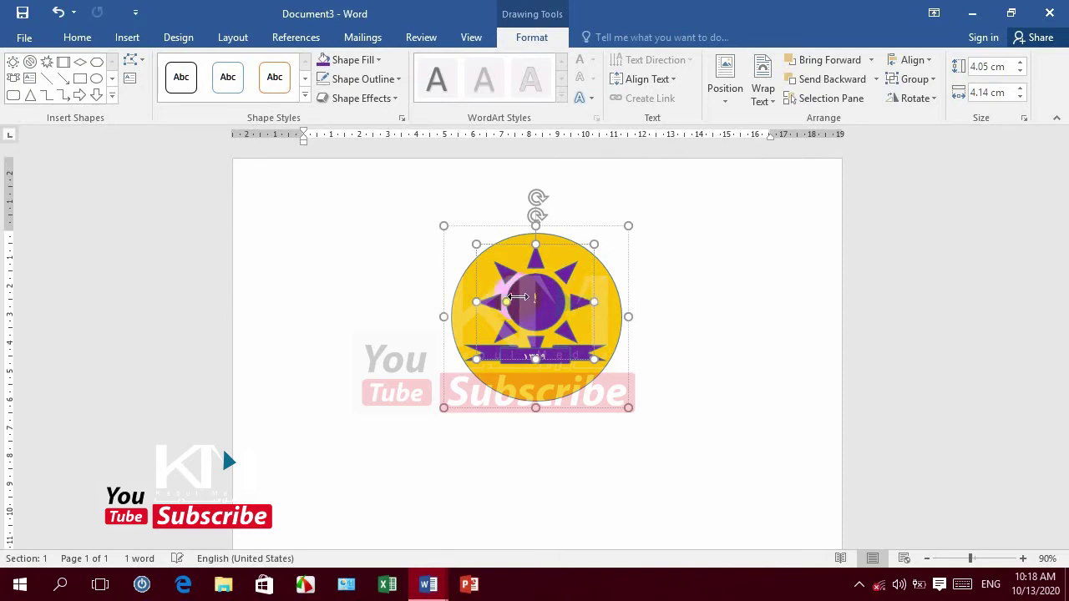
key("BackSpace")
key("BackSpace")
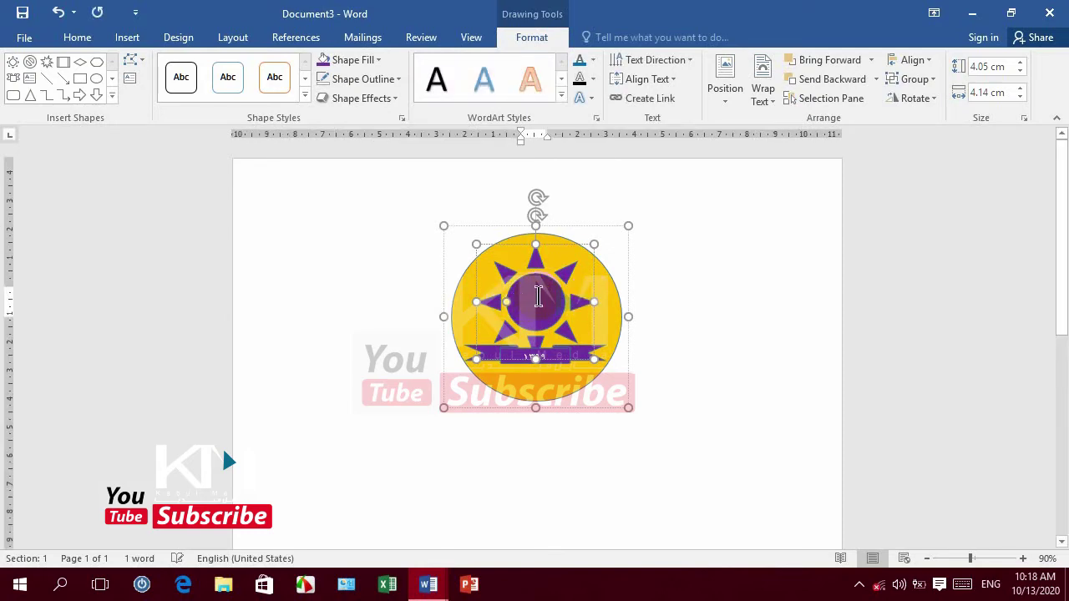
Label the purple inner circle FCC and deselect the emblem.
left_click(589, 267)
type("FCC")
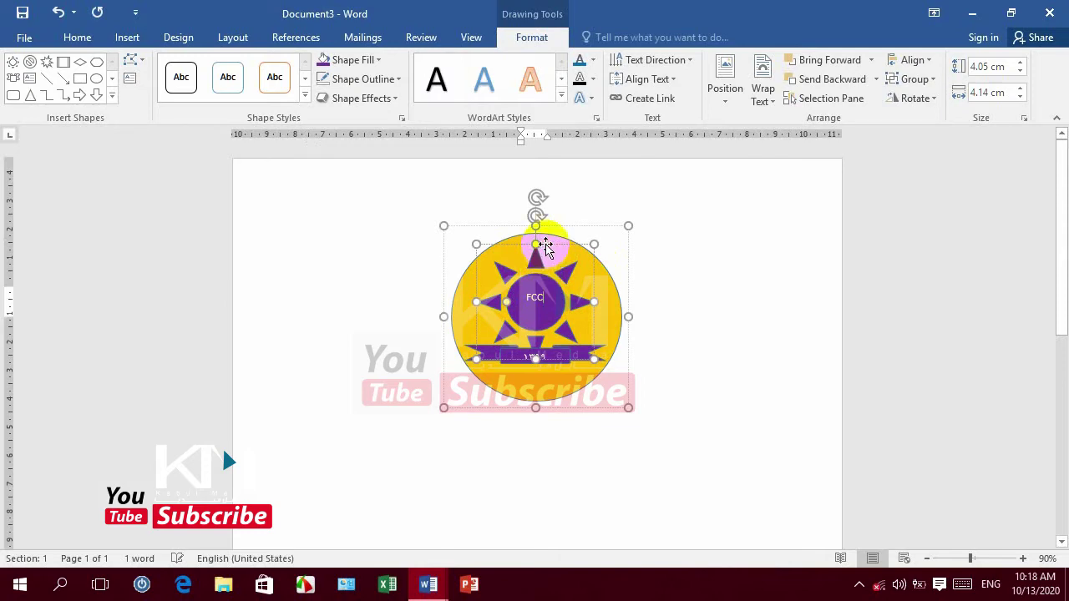
left_click(545, 246)
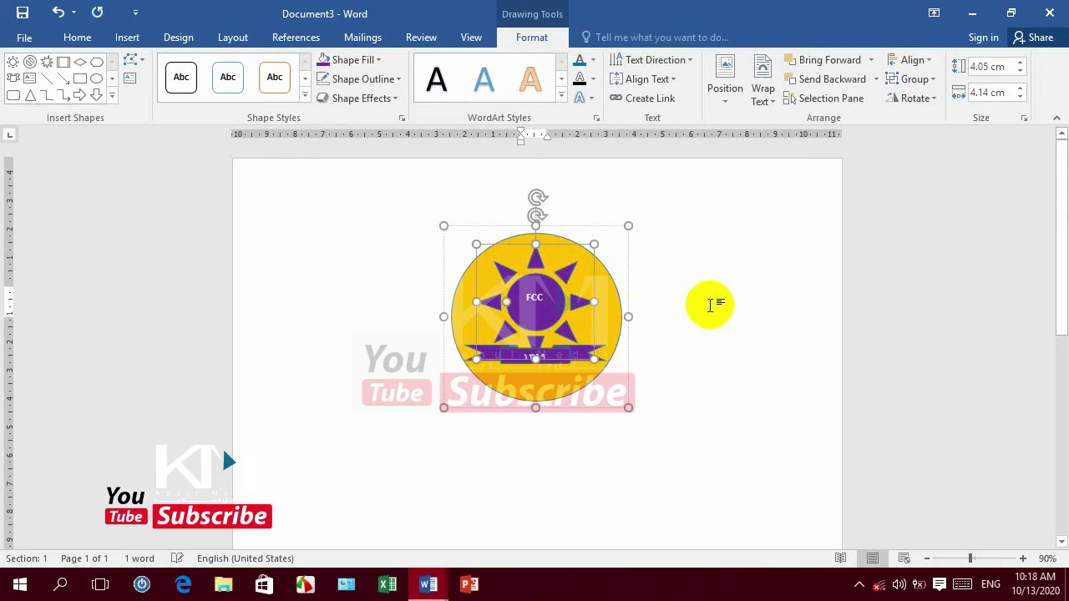
left_click(710, 305)
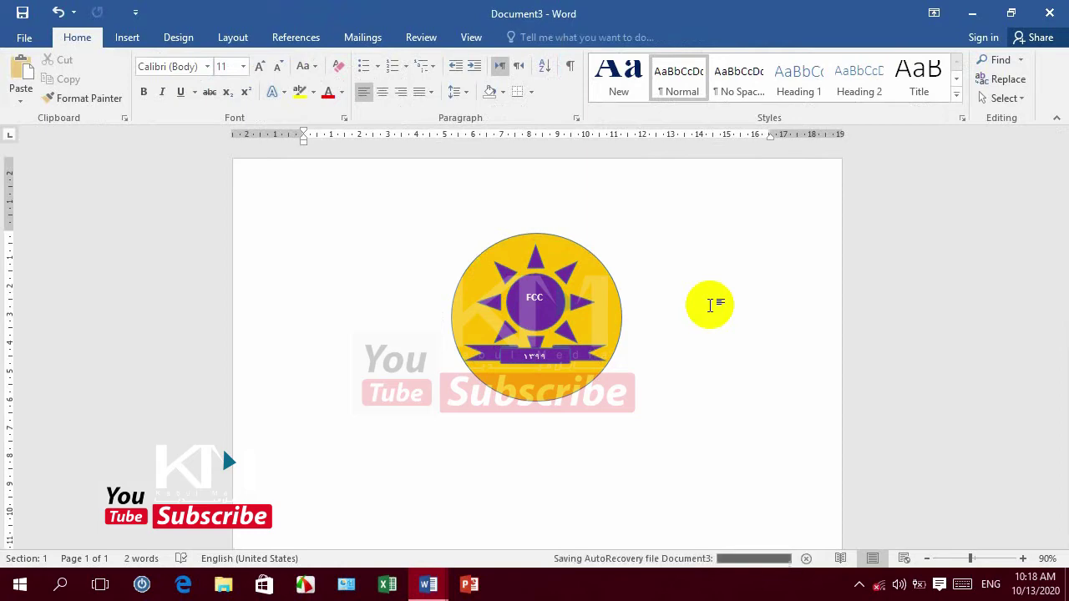
mouse_move(427, 585)
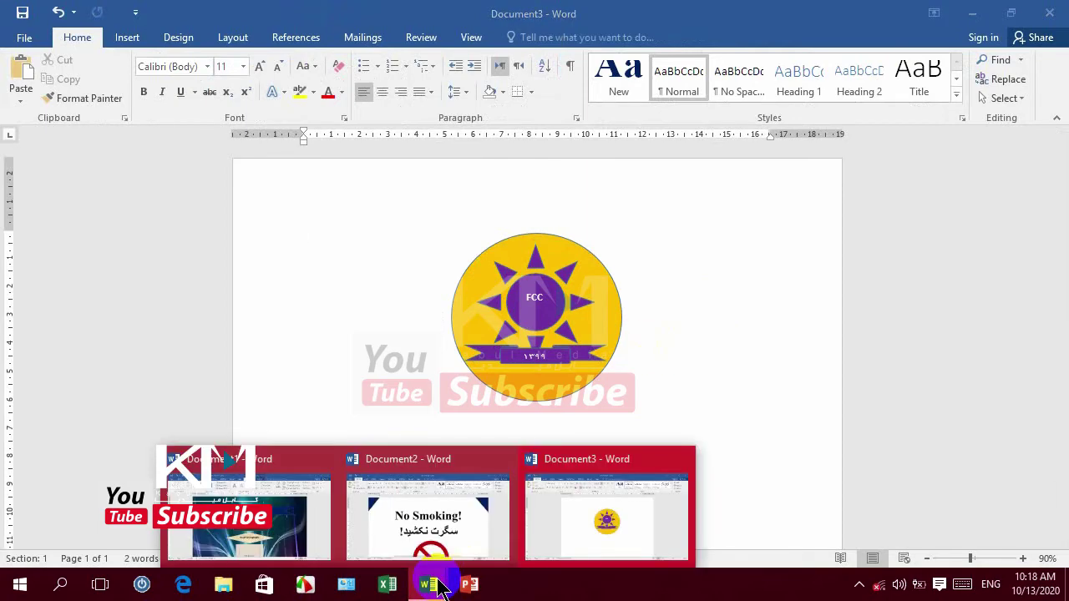
Delete the background picture from the Faham Educational Computer Center flyer.
left_click(242, 517)
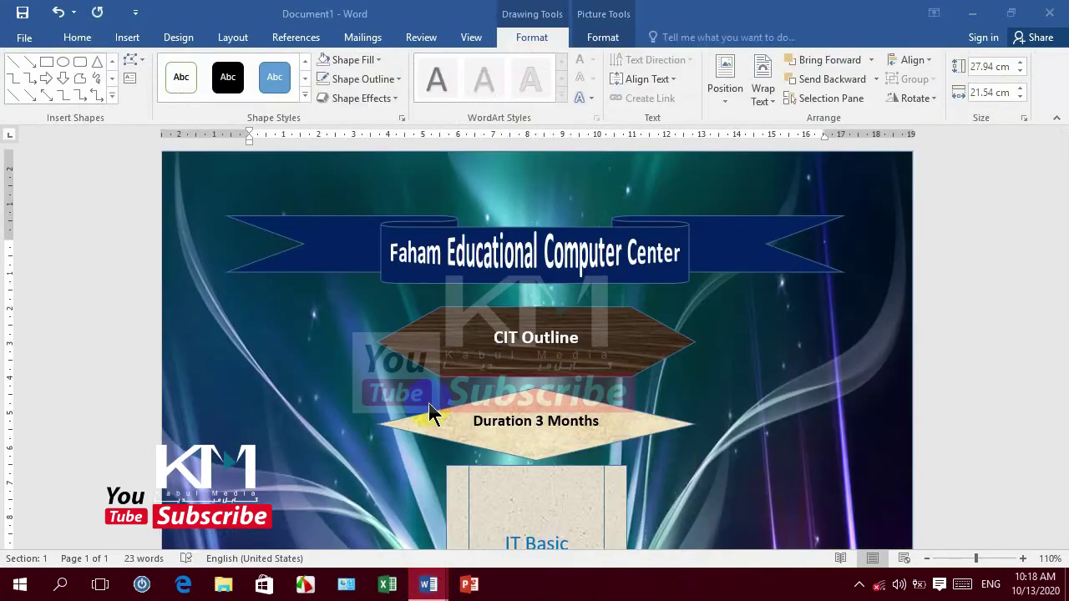
left_click(461, 178)
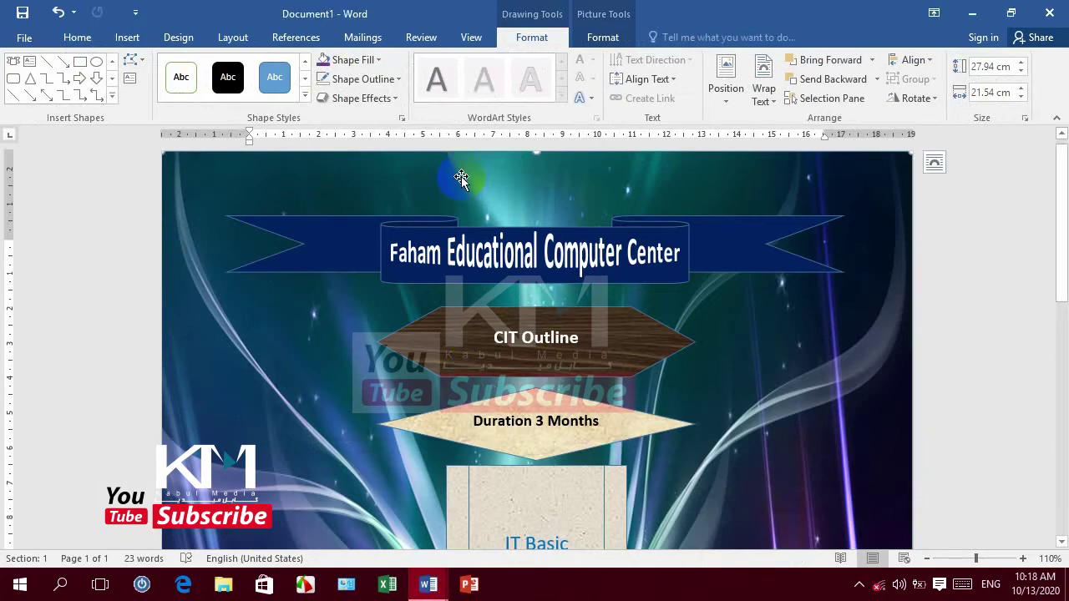
key("Delete")
Change the Faham Educational Computer Center banner to a Flowchart: Multidocument shape.
left_click(544, 229)
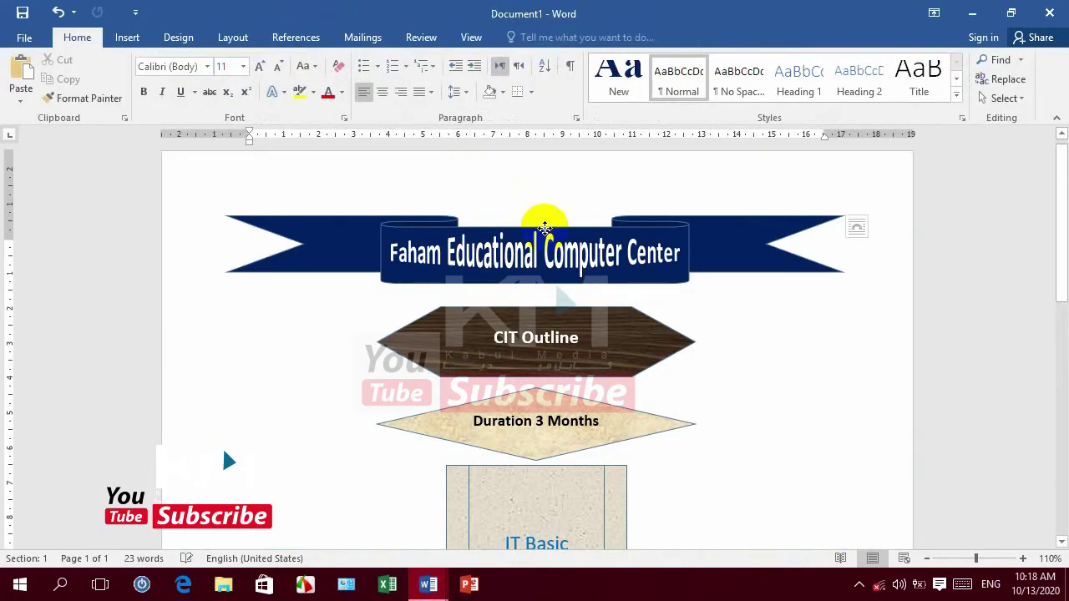
left_click(534, 39)
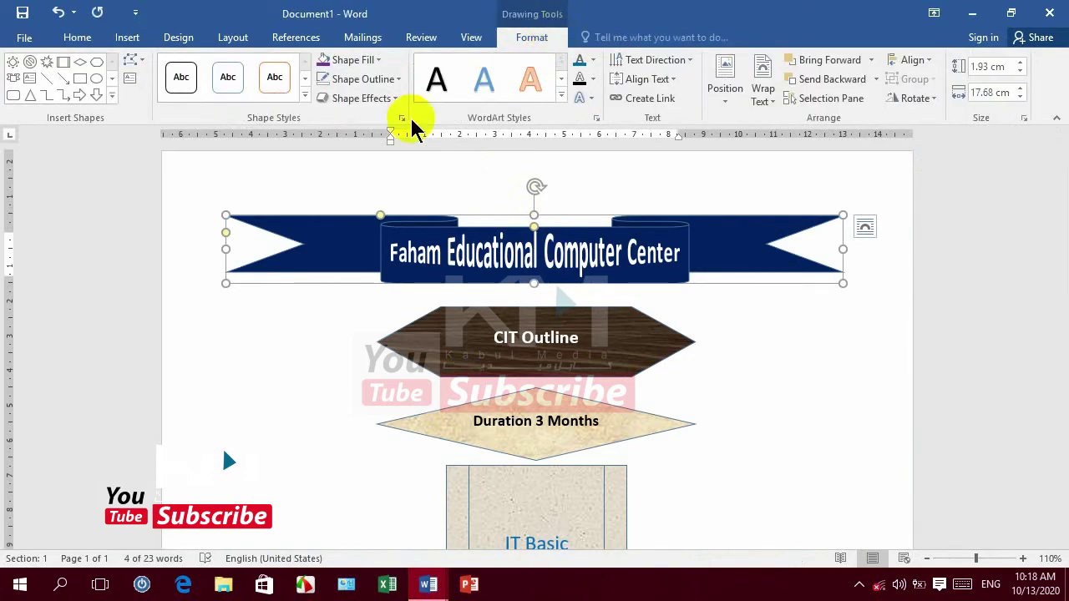
left_click(141, 61)
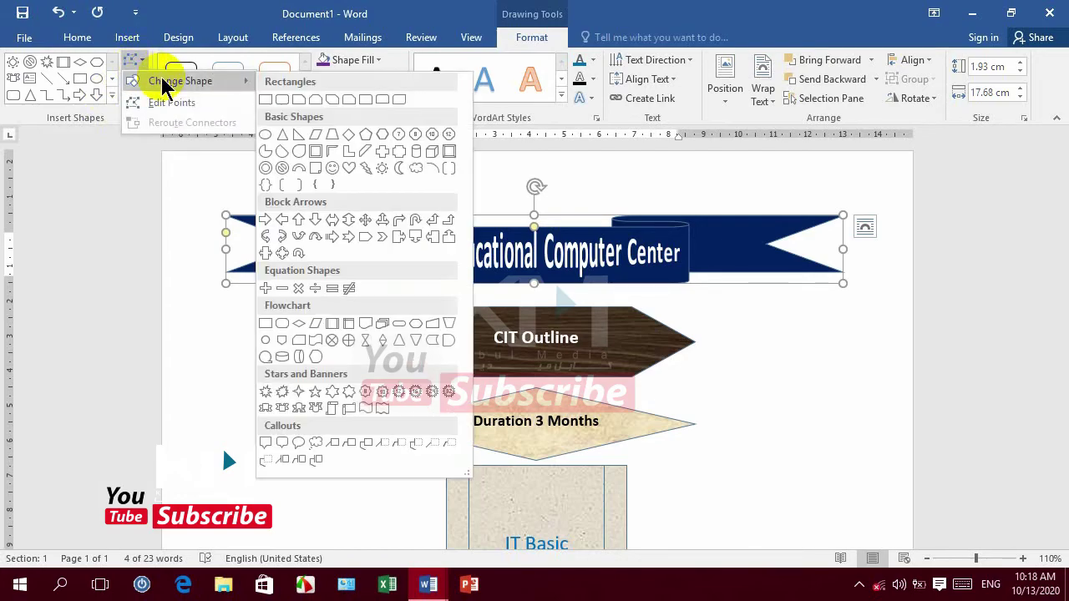
mouse_move(180, 81)
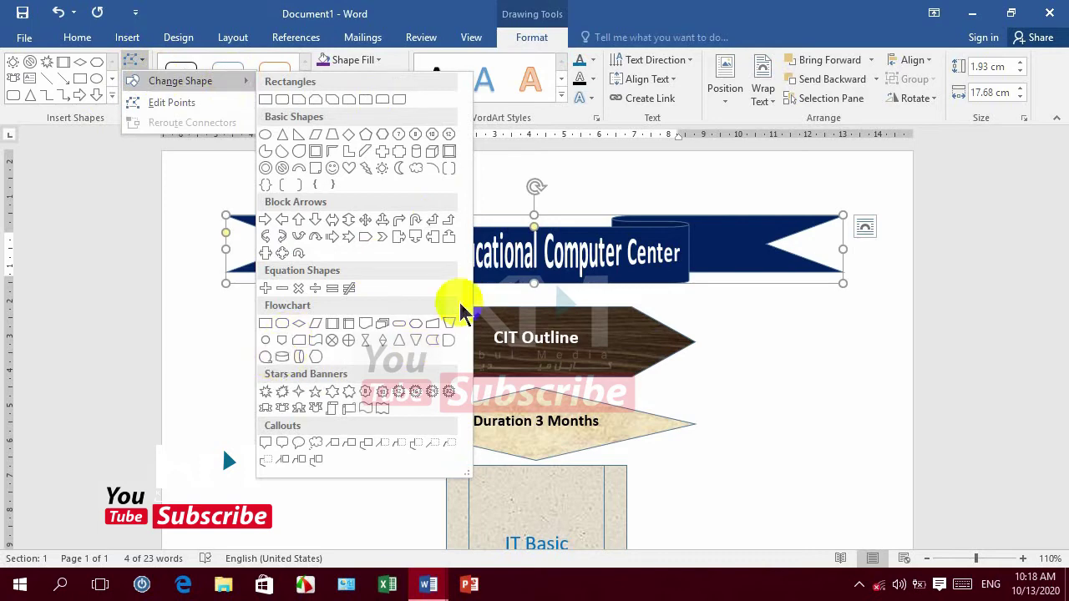
left_click(415, 323)
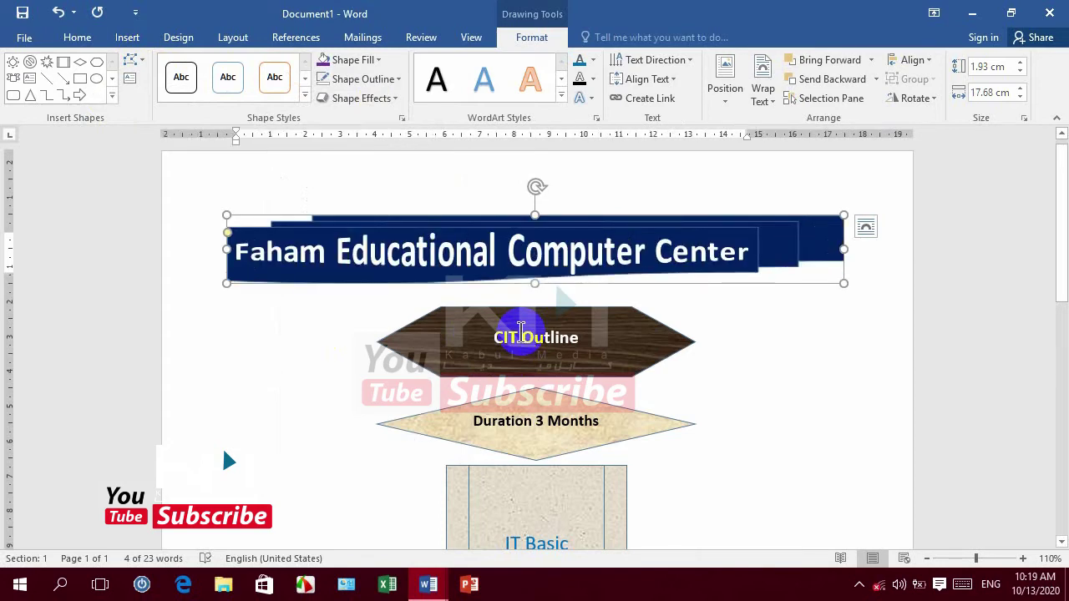
left_click(521, 332)
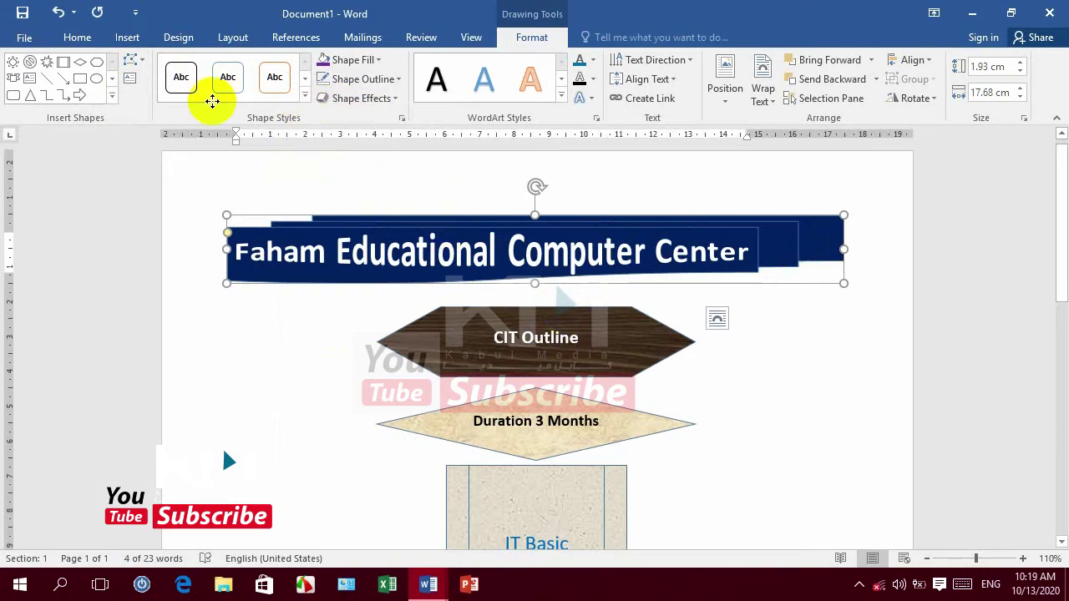
Replace the CIT Outline hexagon's wood texture with a blue theme shape style.
left_click(144, 60)
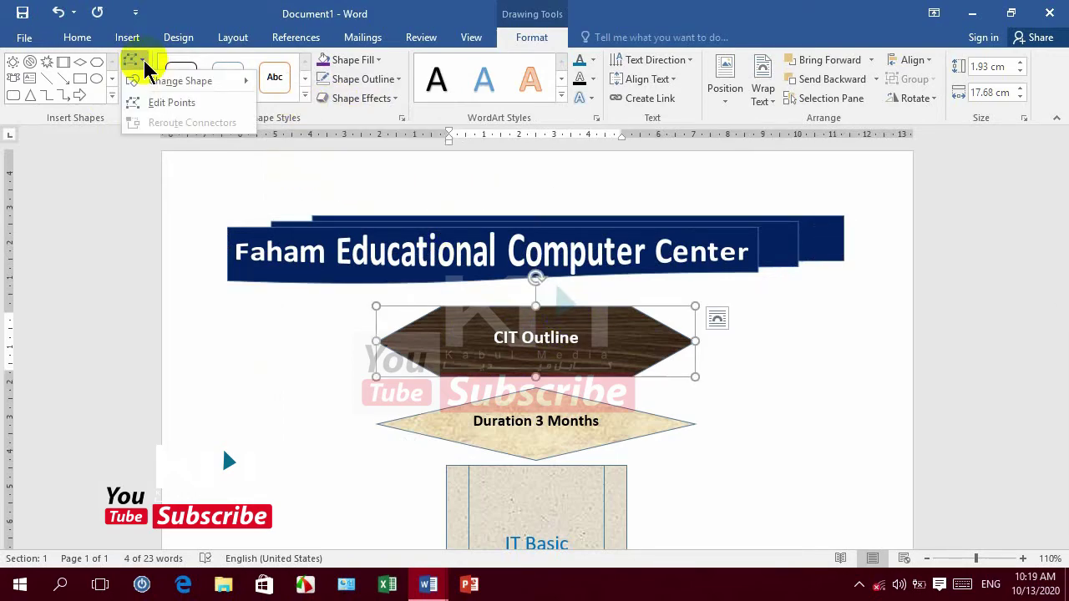
left_click(141, 64)
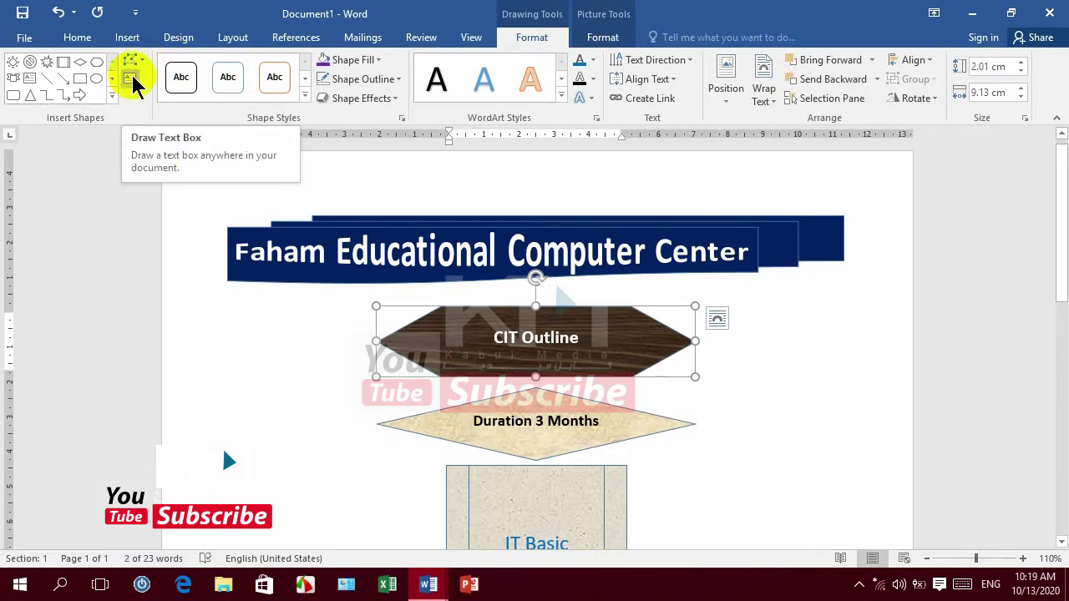
left_click(304, 98)
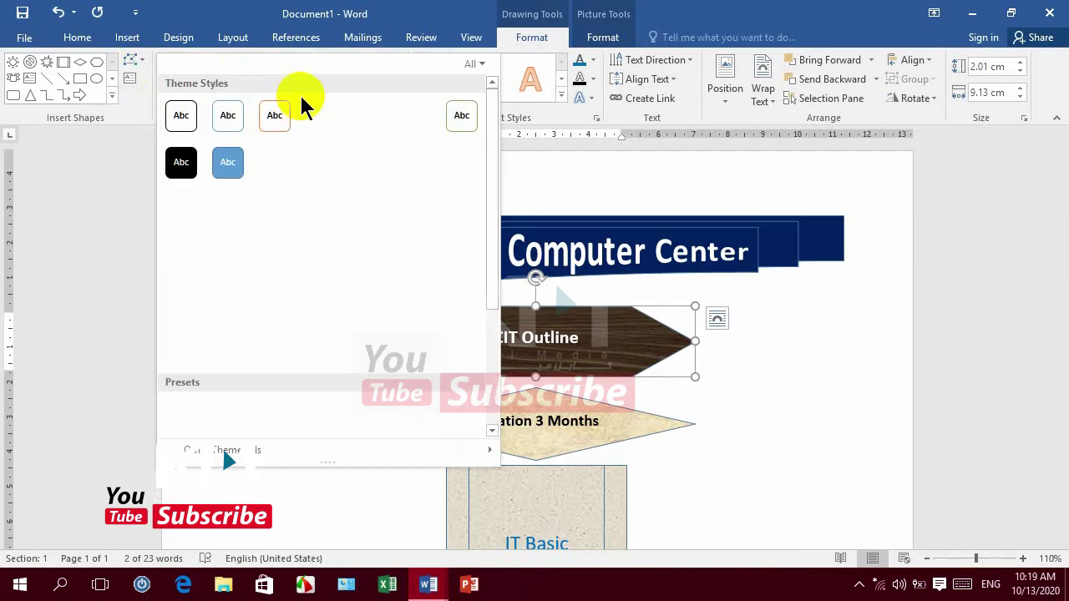
left_click(228, 163)
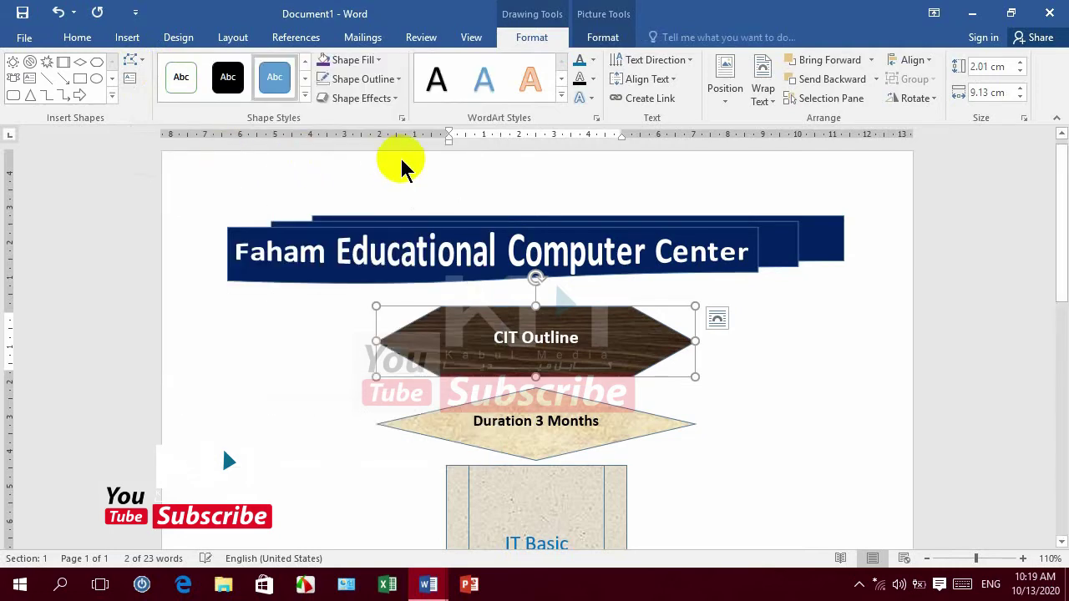
key("ctrl+z")
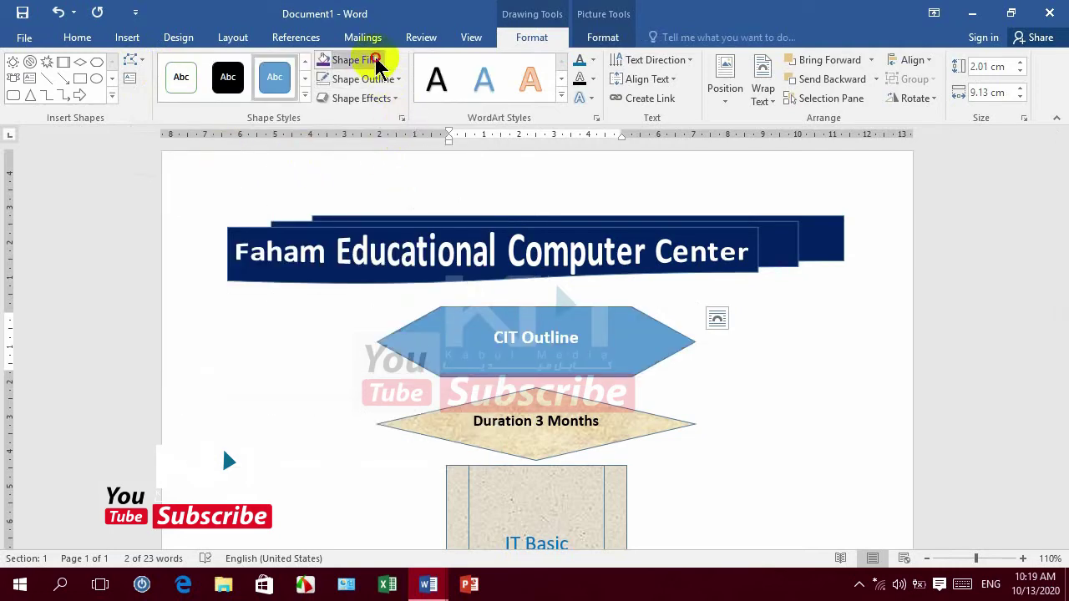
left_click(376, 61)
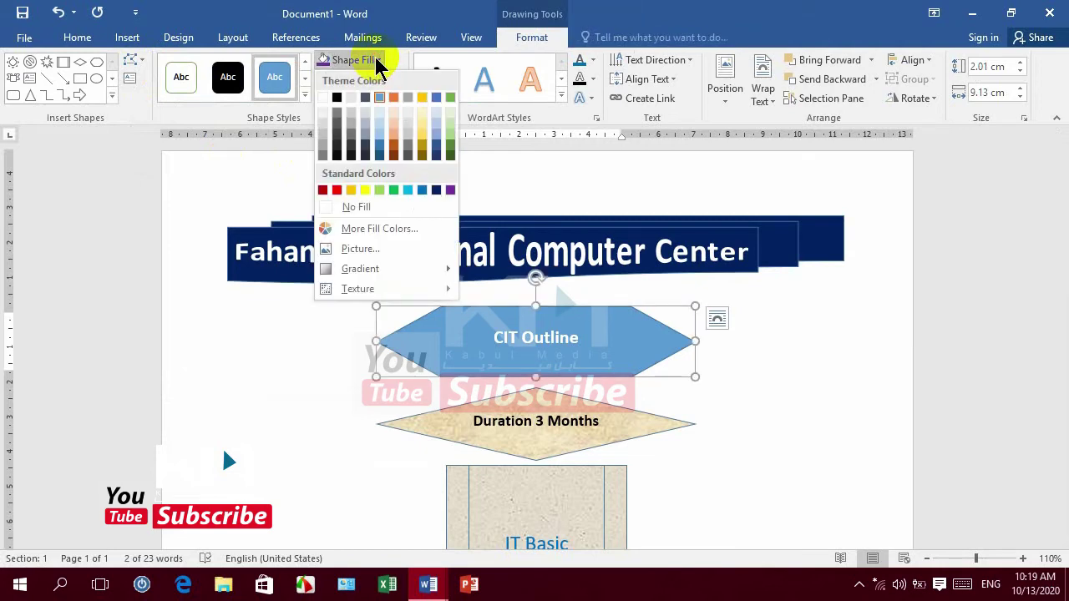
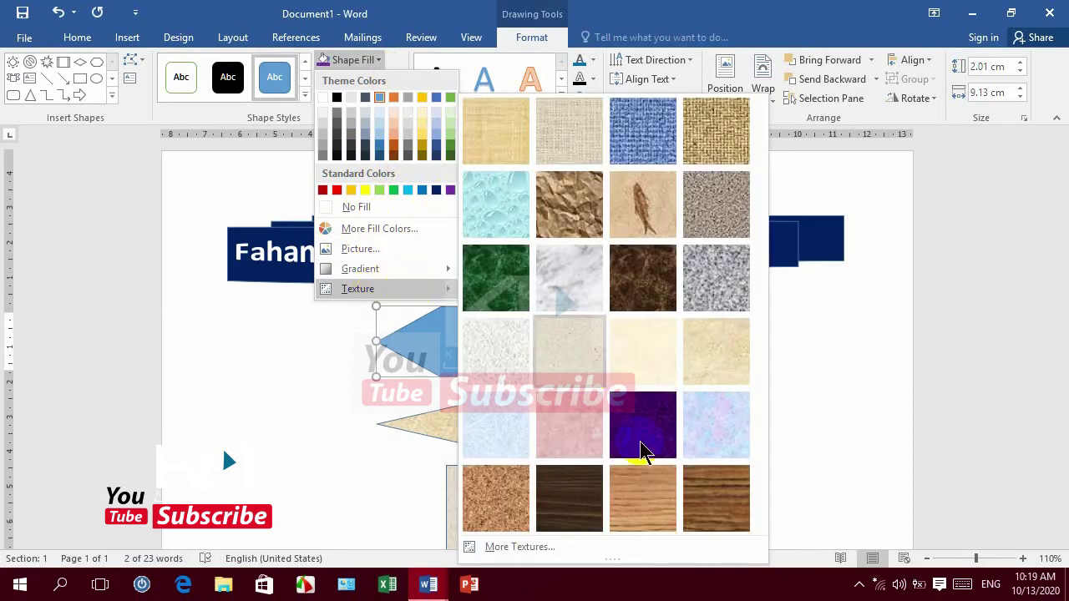
Fill the CIT Outline hexagon with the purple texture, leaving its outline colour unchanged.
left_click(588, 415)
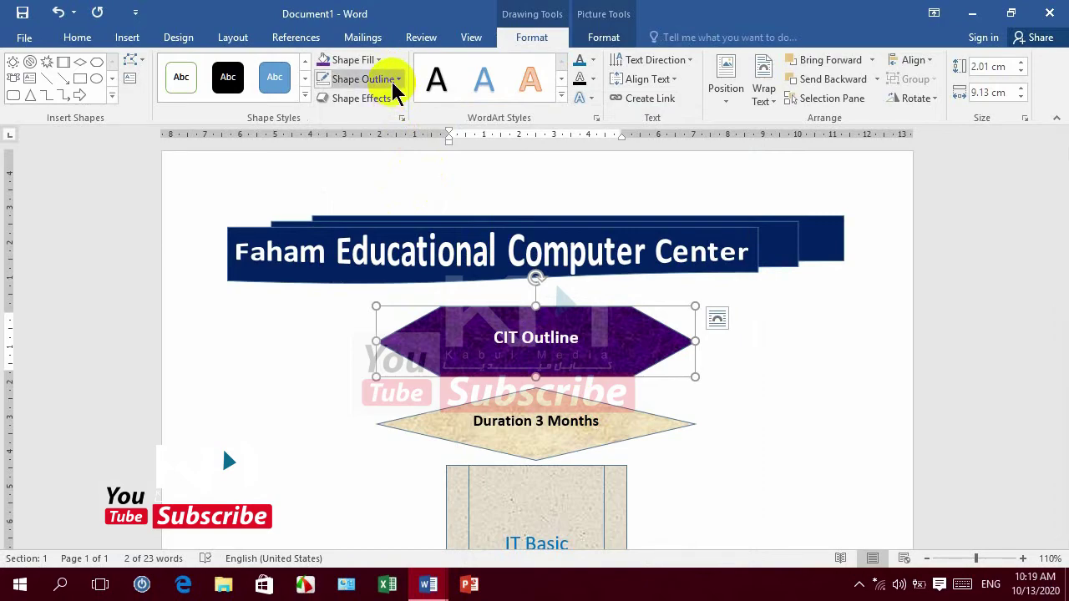
left_click(395, 86)
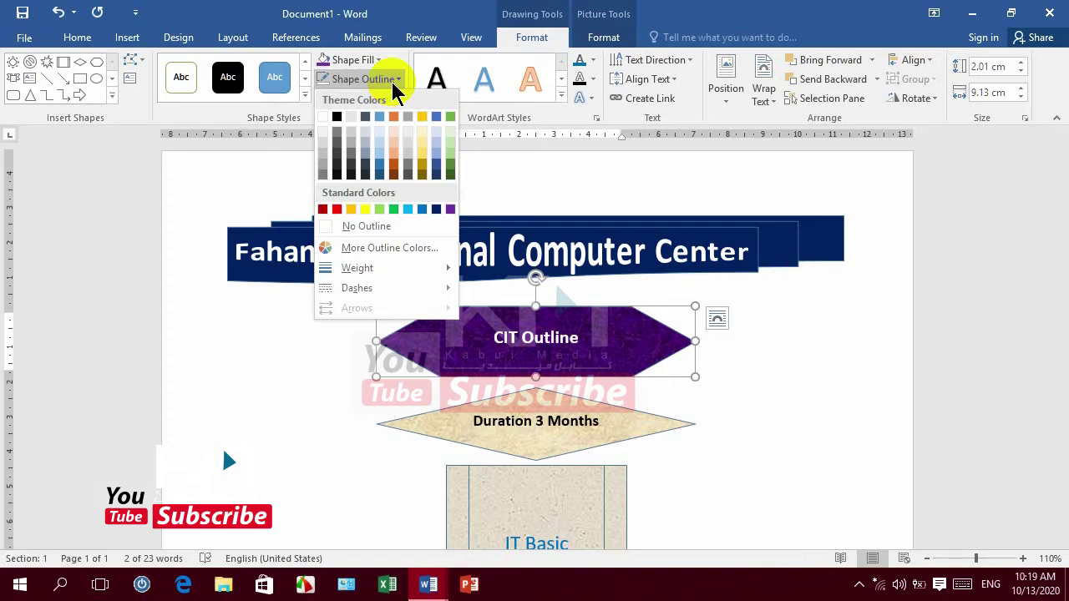
left_click(394, 83)
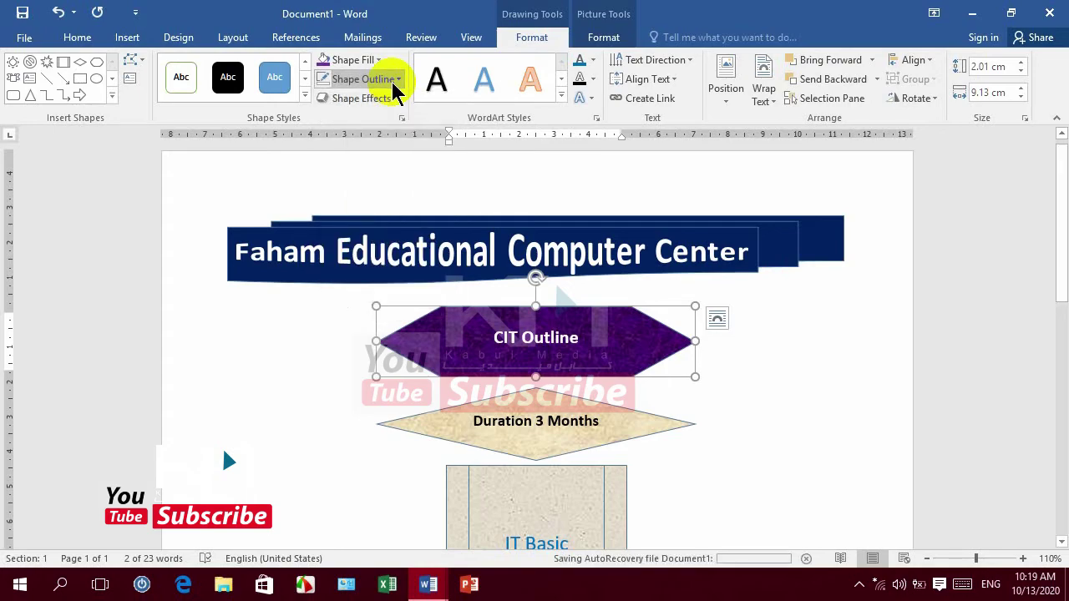
Preview the hexagon's bevel and 3-D rotation effects without applying any.
left_click(393, 100)
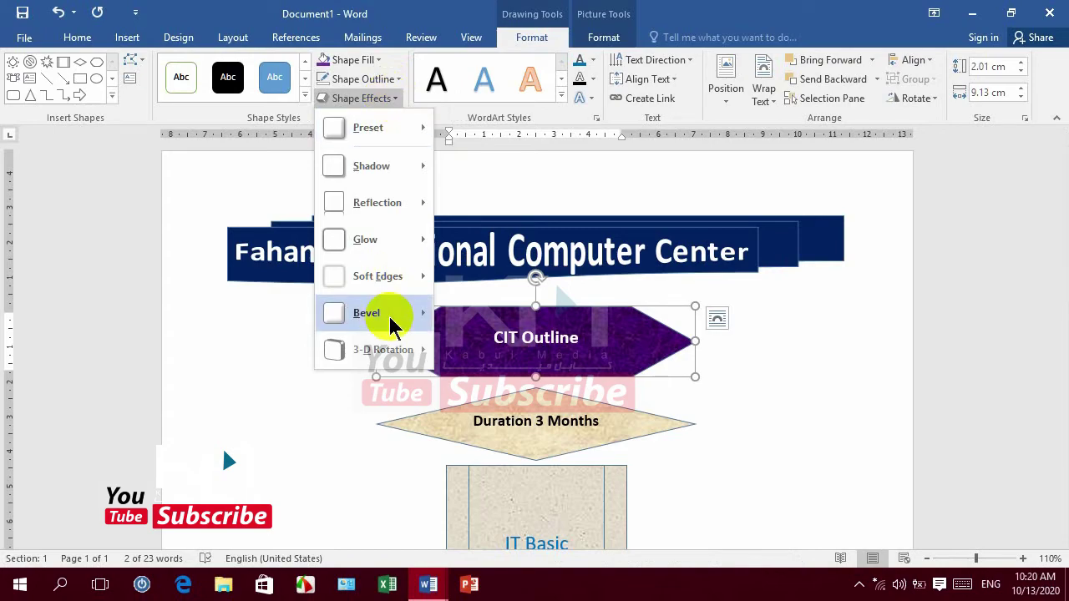
mouse_move(373, 313)
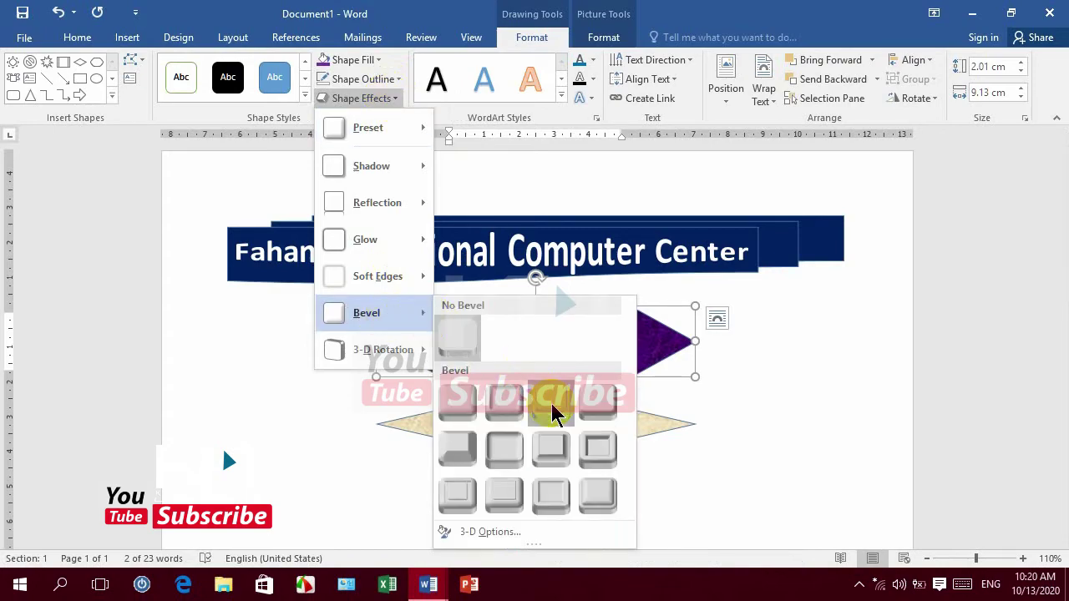
left_click(392, 230)
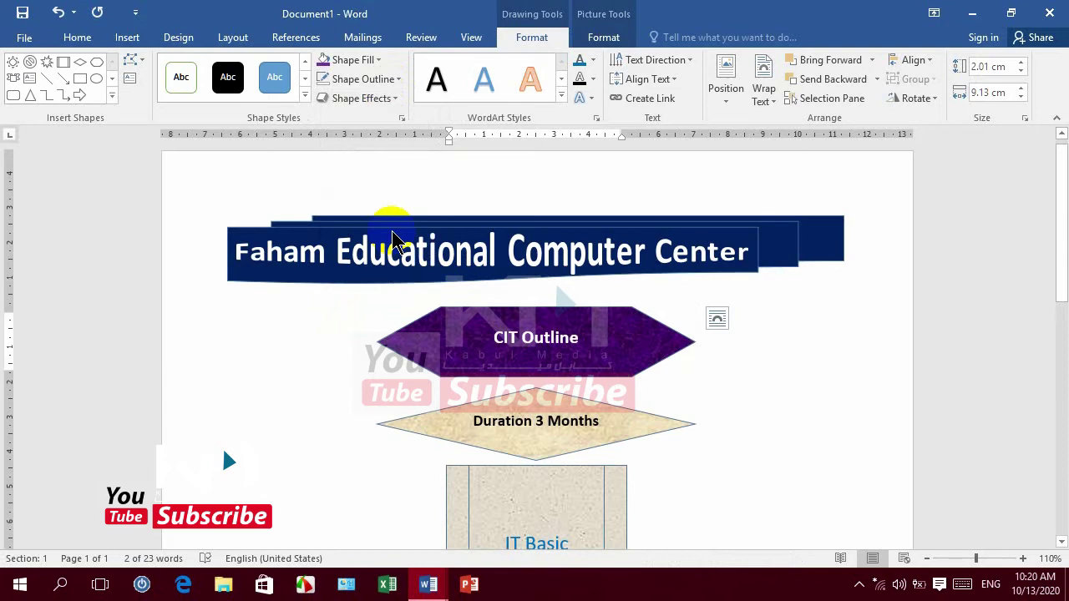
left_click(372, 97)
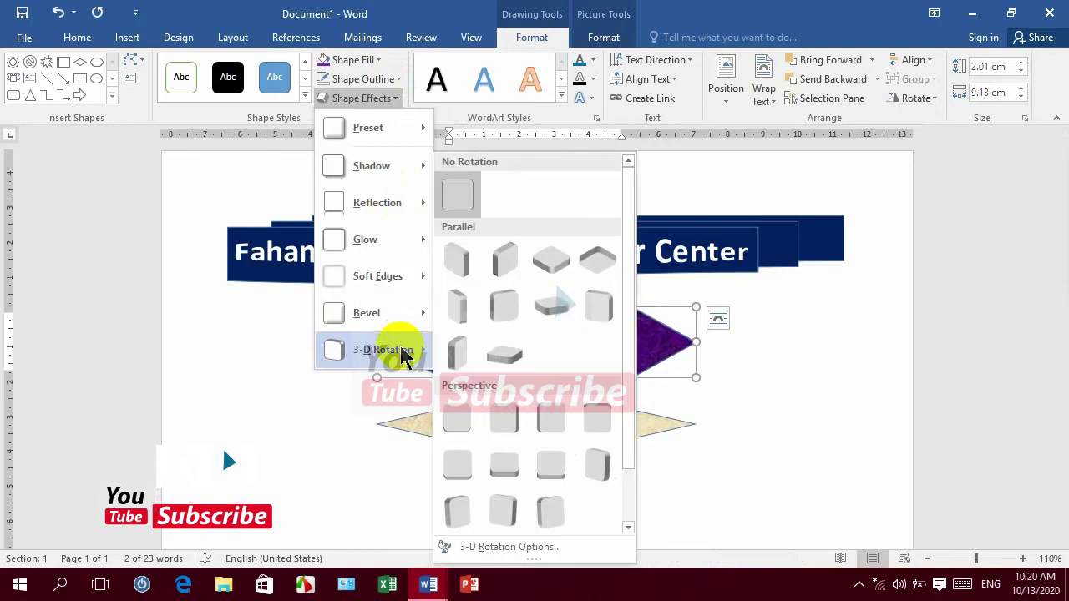
mouse_move(383, 349)
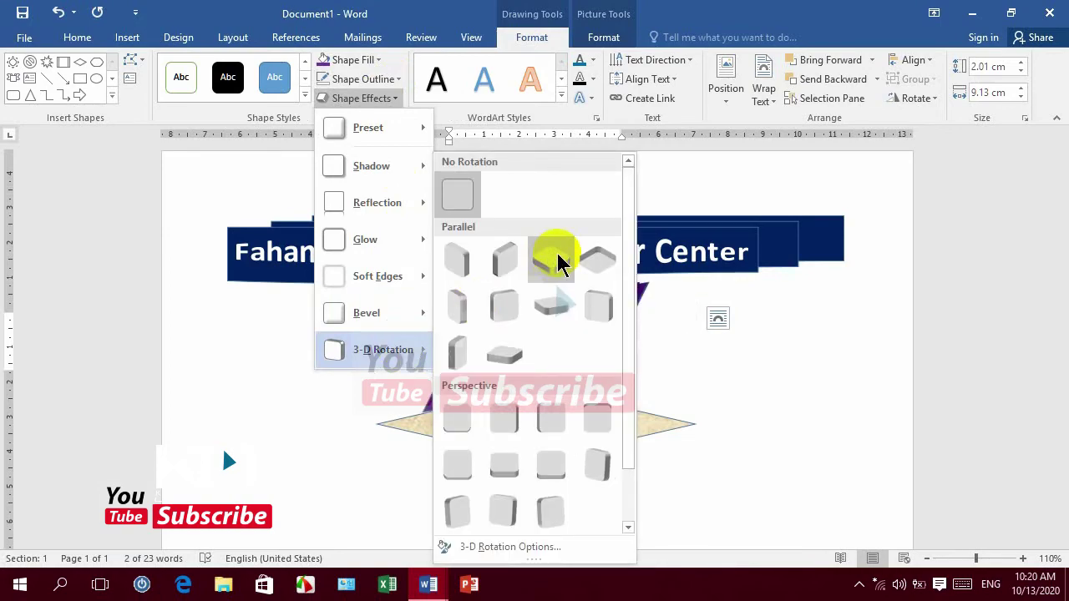
left_click(680, 359)
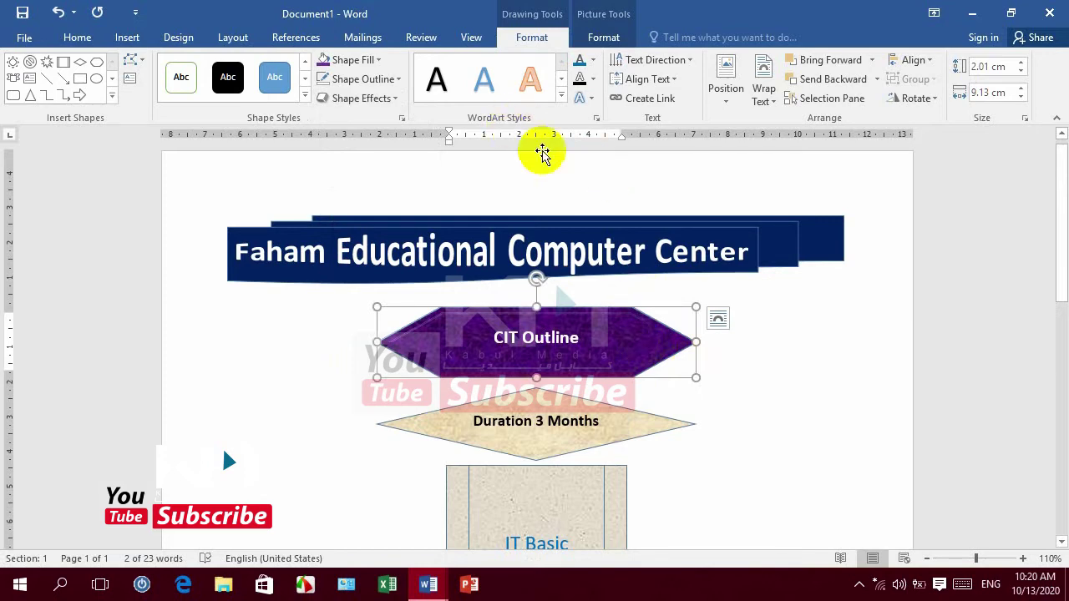
left_click(560, 219, "shift")
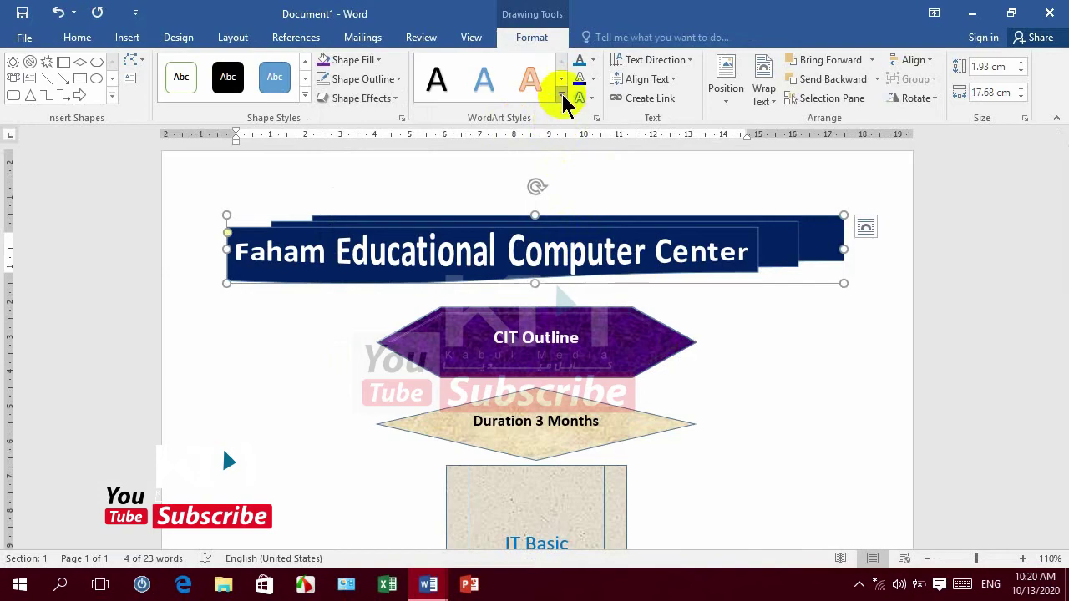
Give the title a blue-outlined WordArt style, then red text fill and yellow text outline.
left_click(562, 95)
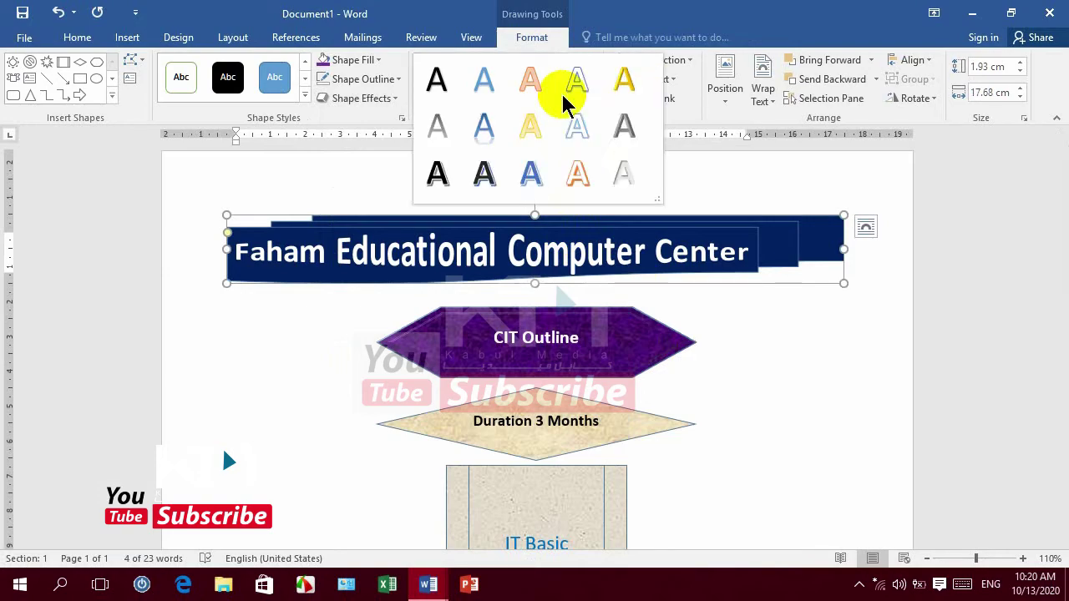
left_click(493, 189)
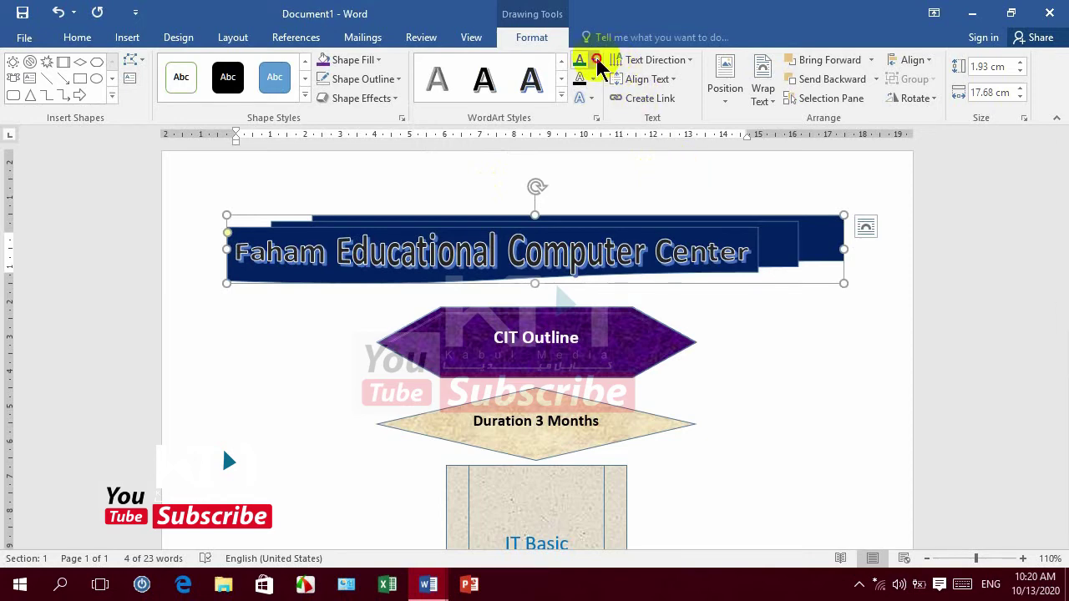
left_click(594, 60)
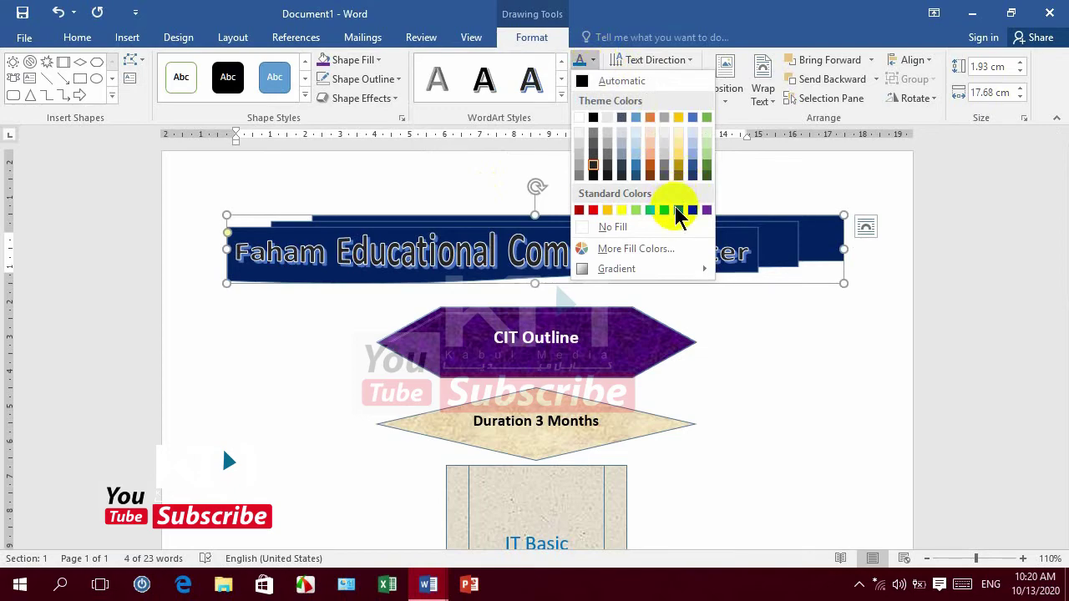
left_click(593, 210)
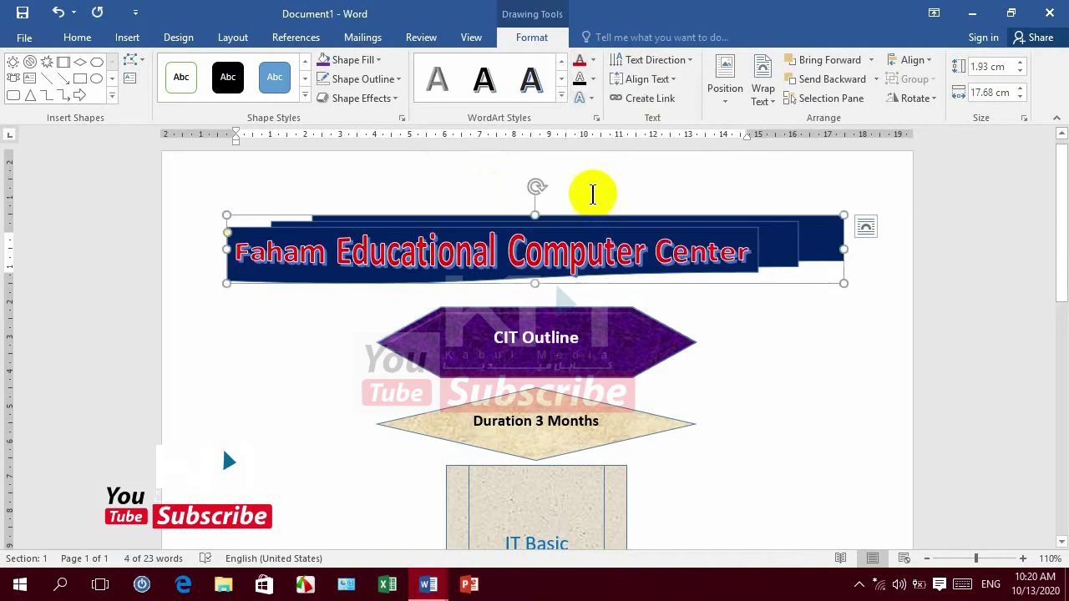
left_click(593, 80)
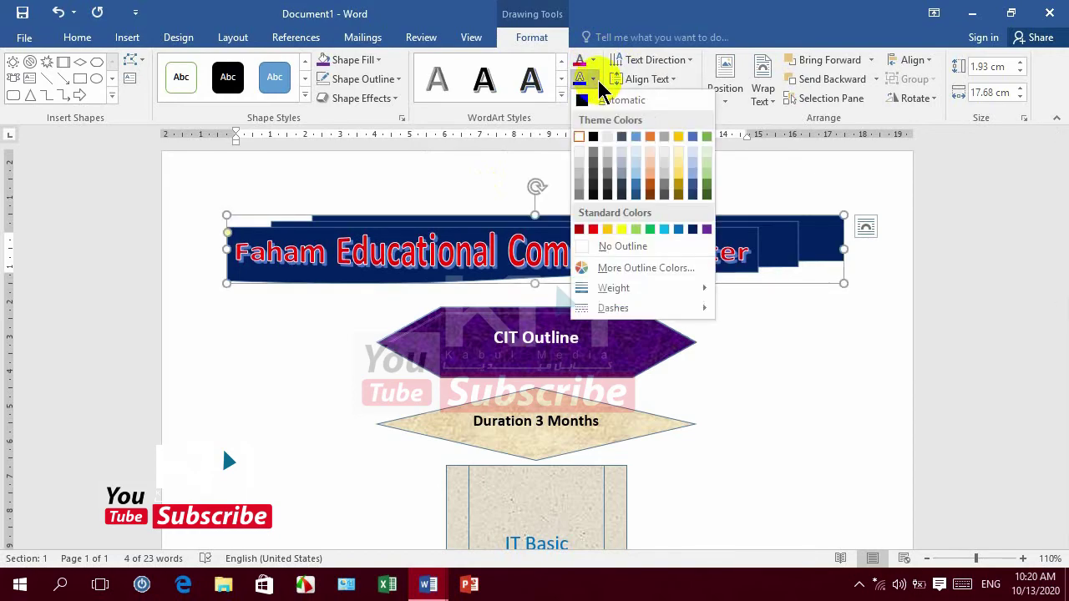
left_click(621, 229)
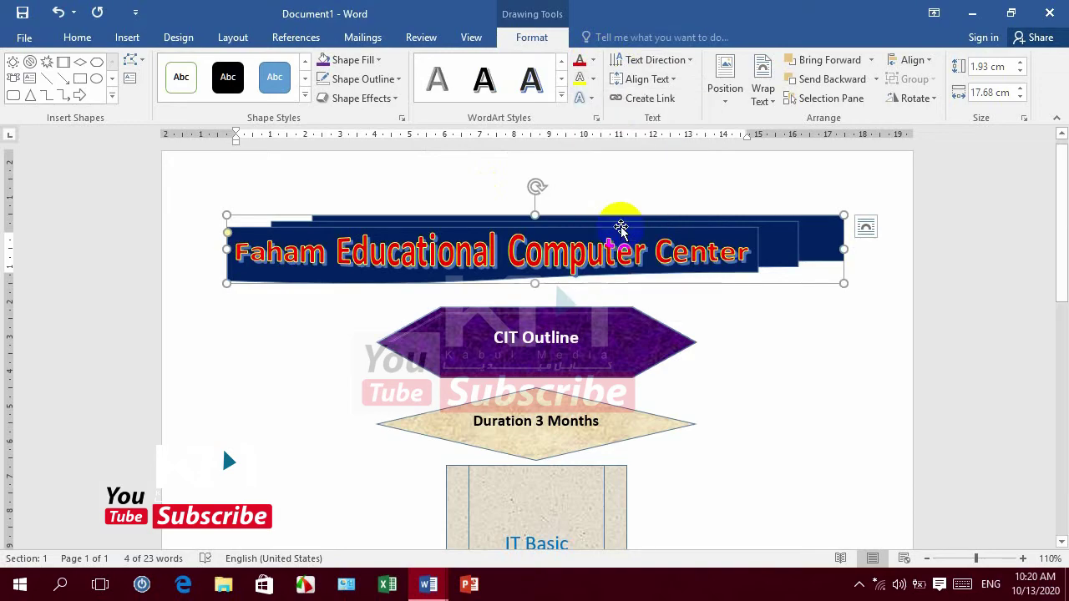
left_click(592, 99)
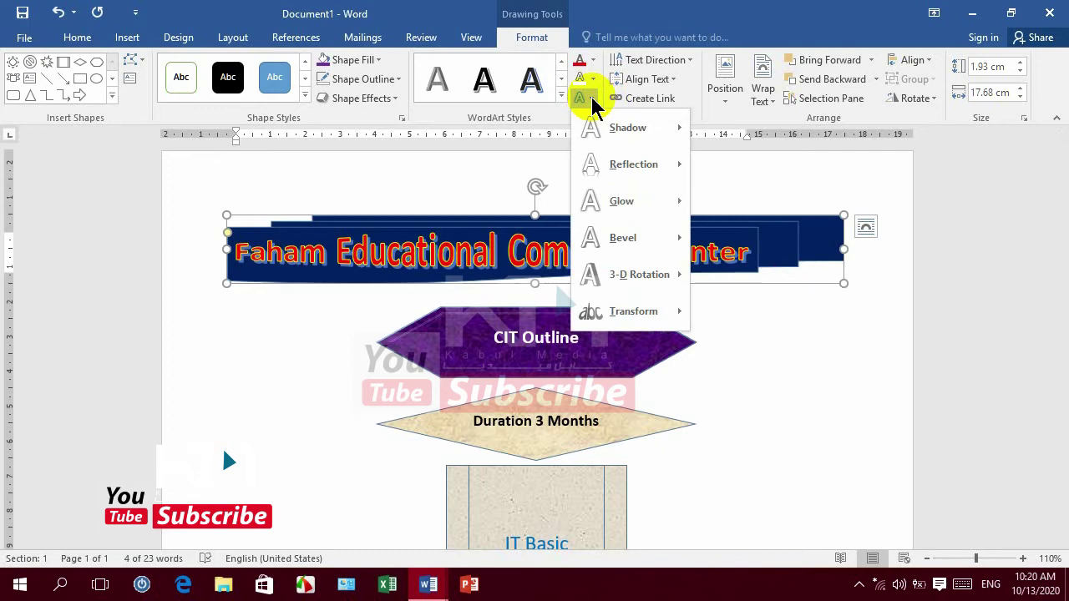
left_click(592, 100)
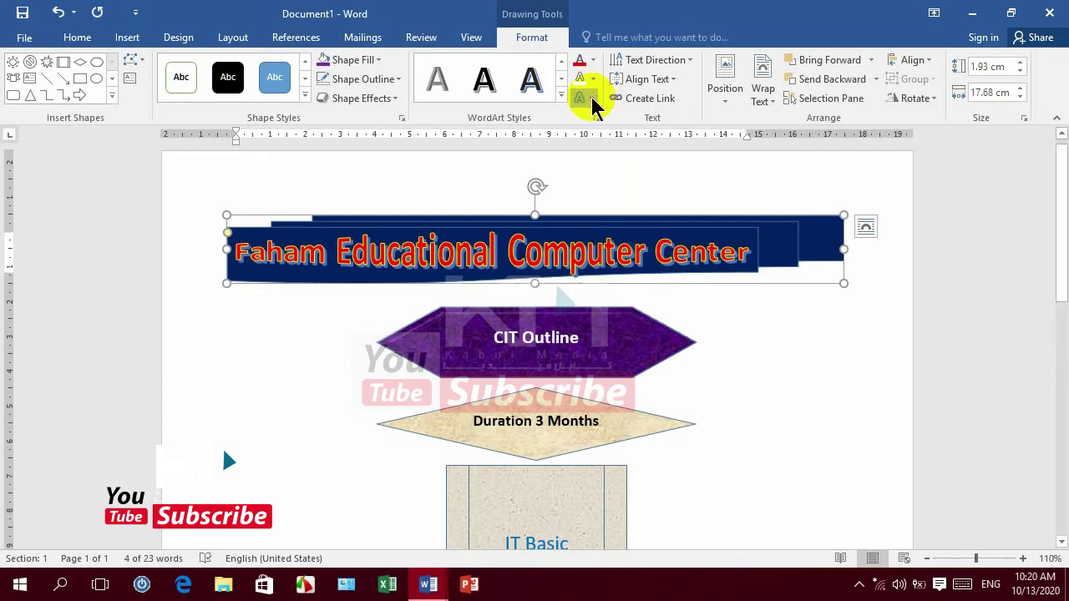
Check the text direction options, keeping the title text horizontal.
left_click(688, 62)
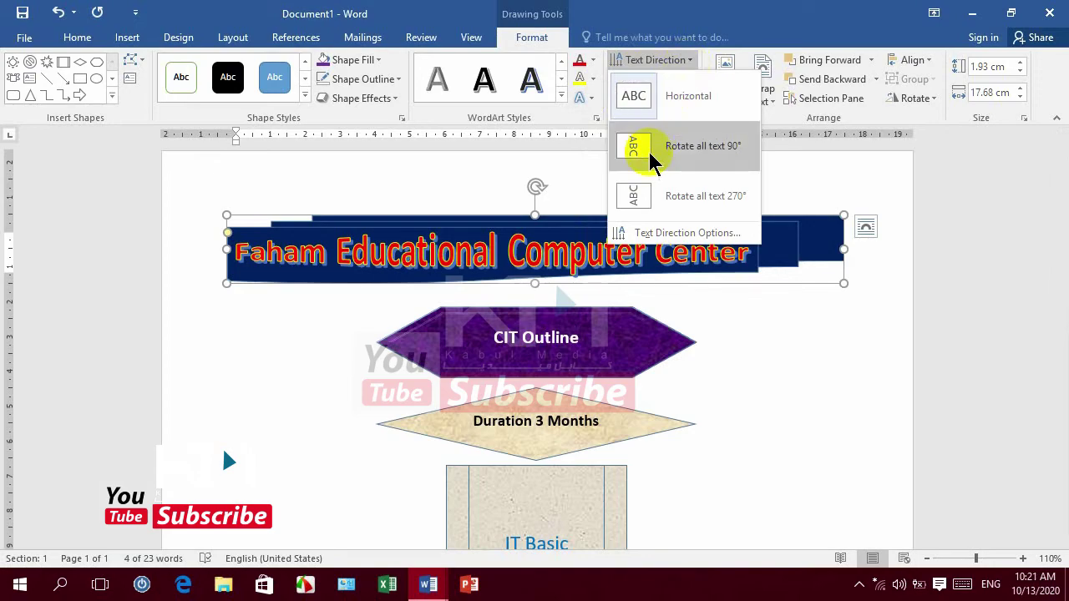
key("Escape")
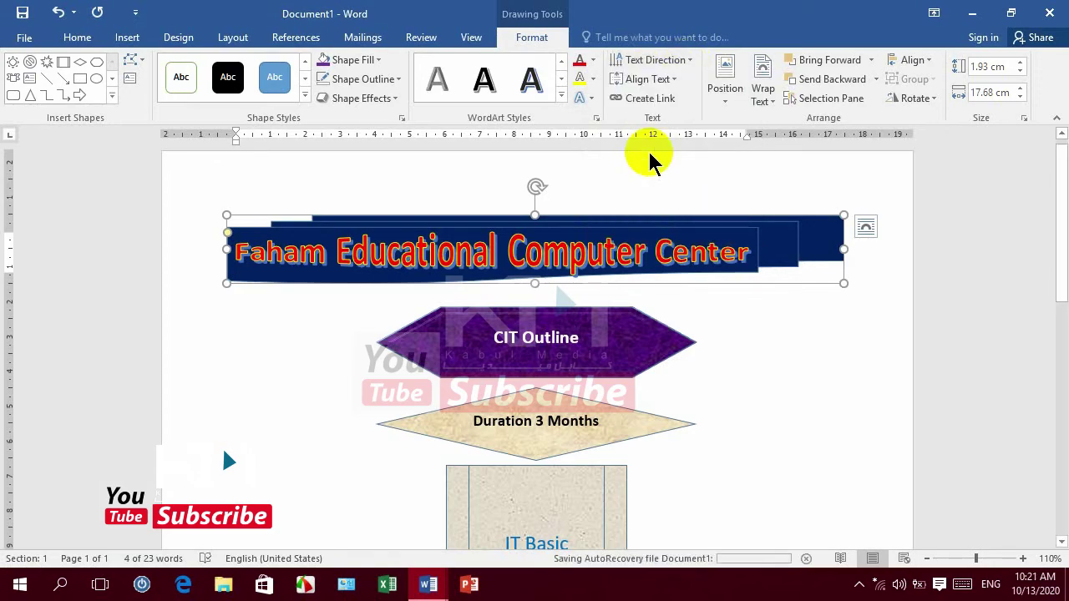
left_click(629, 249)
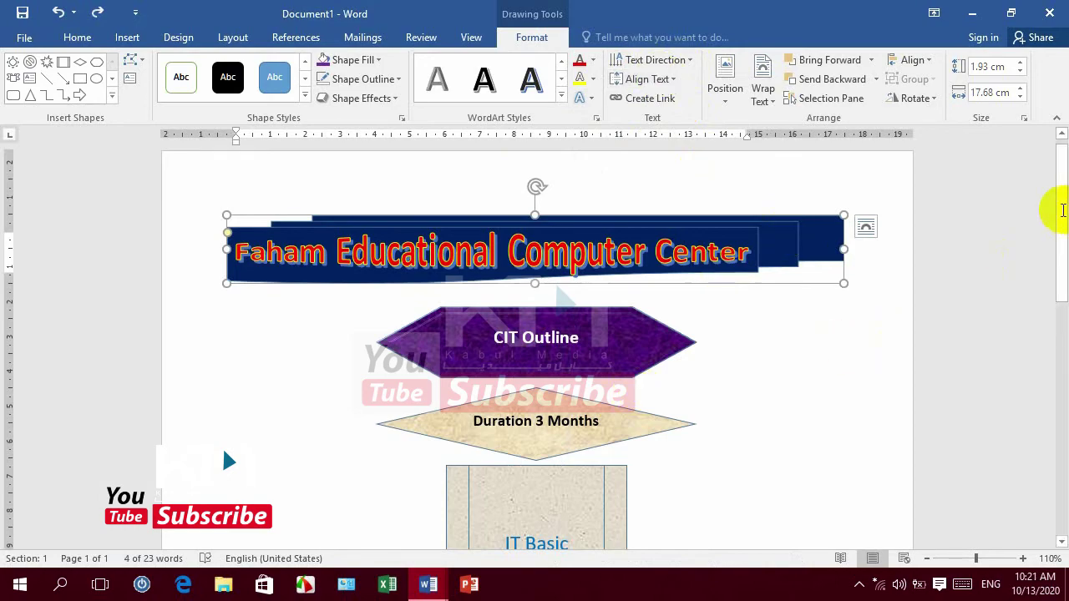
Vertically centre the IT Basic course list in its tall rectangle with Align Text > Middle.
scroll(1059, 200, "down", 2)
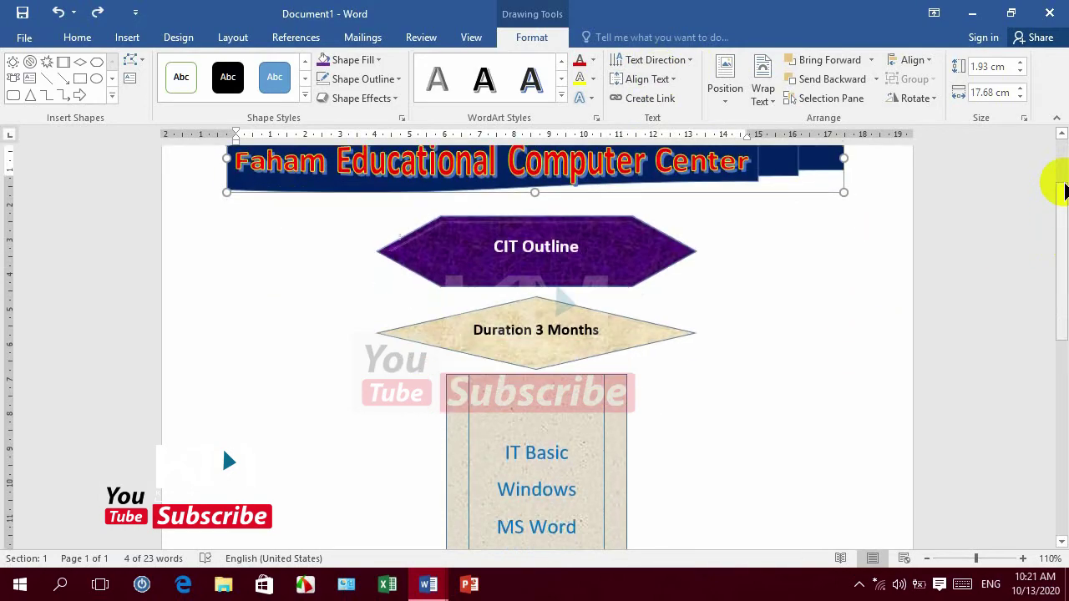
scroll(1059, 219, "down", 2)
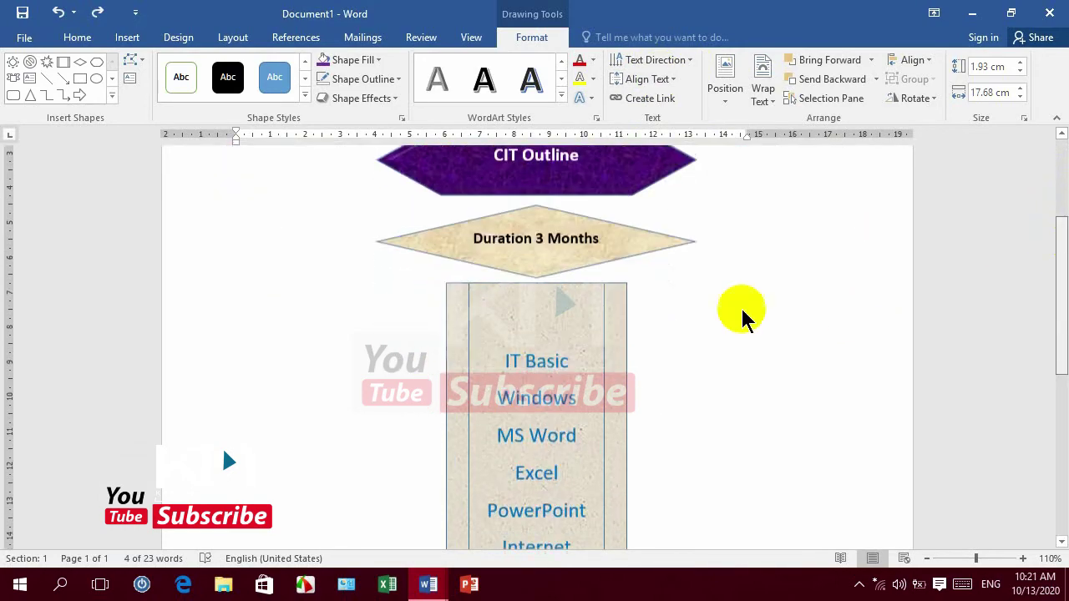
left_click(607, 311)
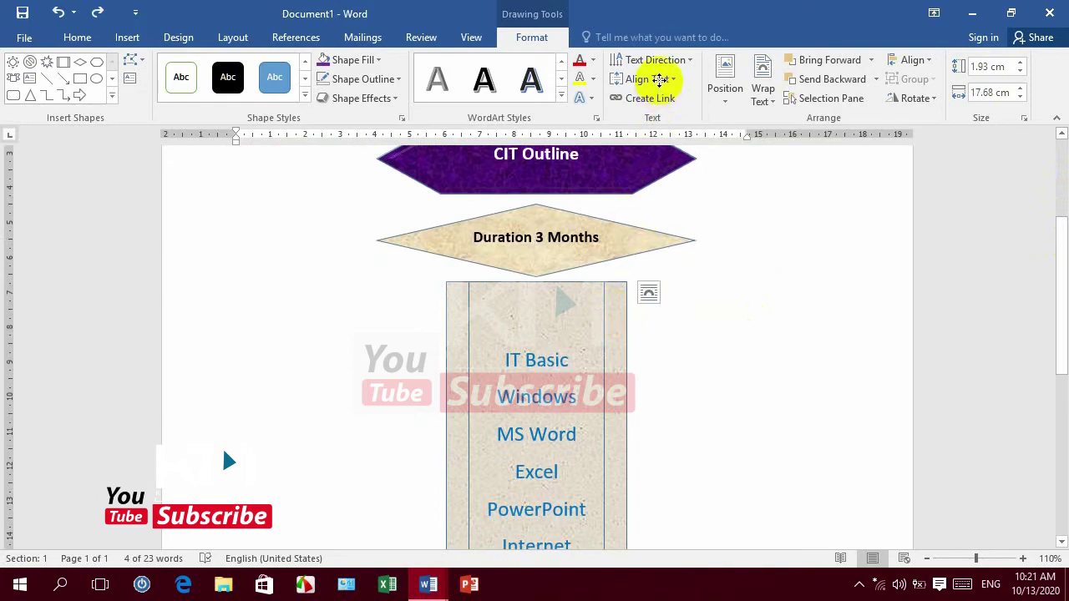
left_click(649, 79)
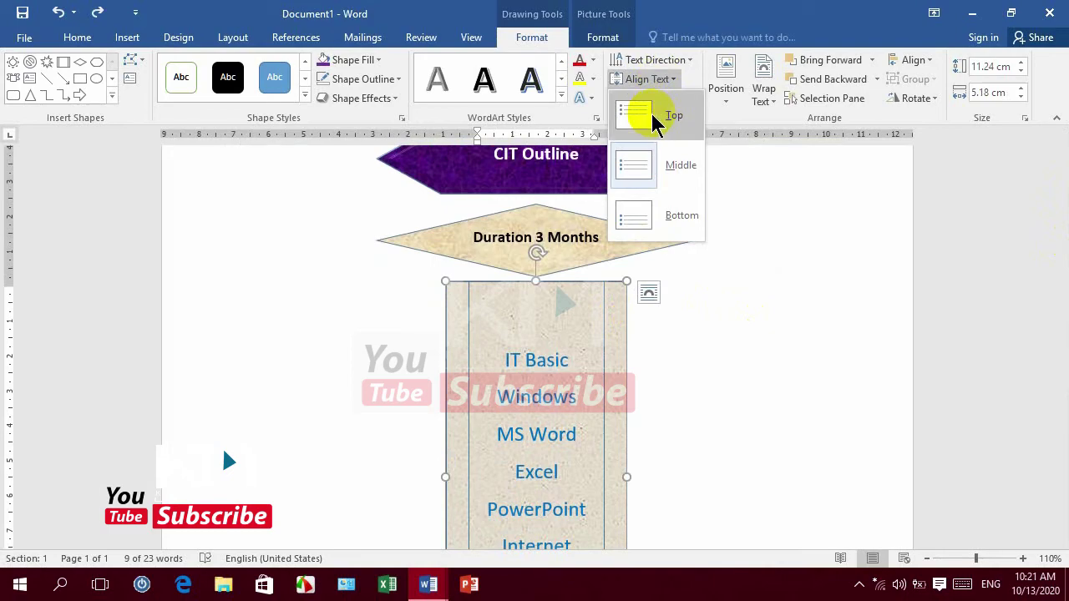
left_click(640, 165)
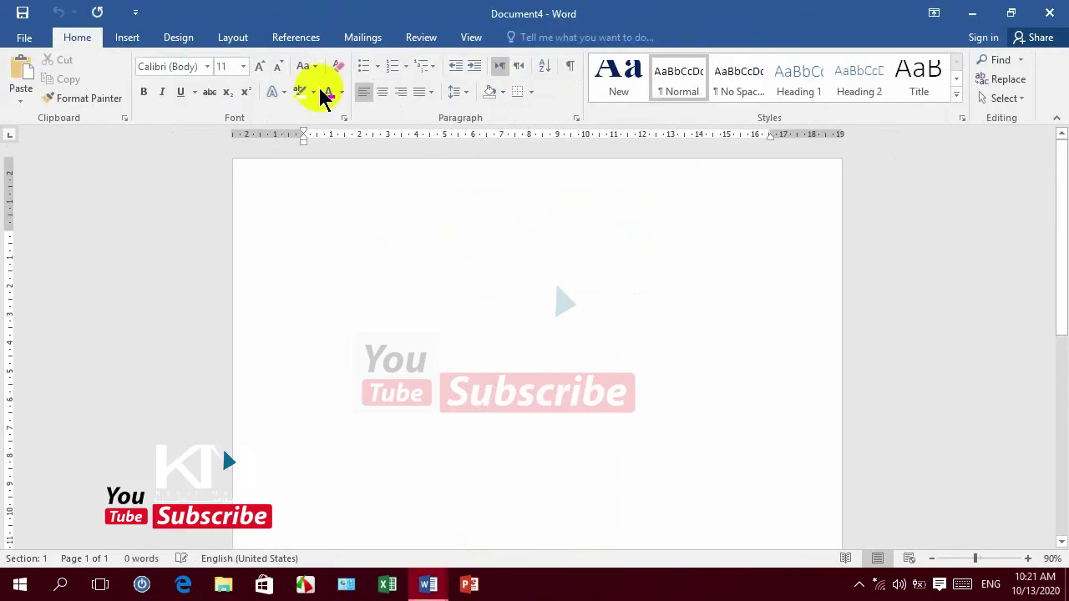
Draw two rounded rectangles in Document4, the second below-right of the first.
left_click(128, 38)
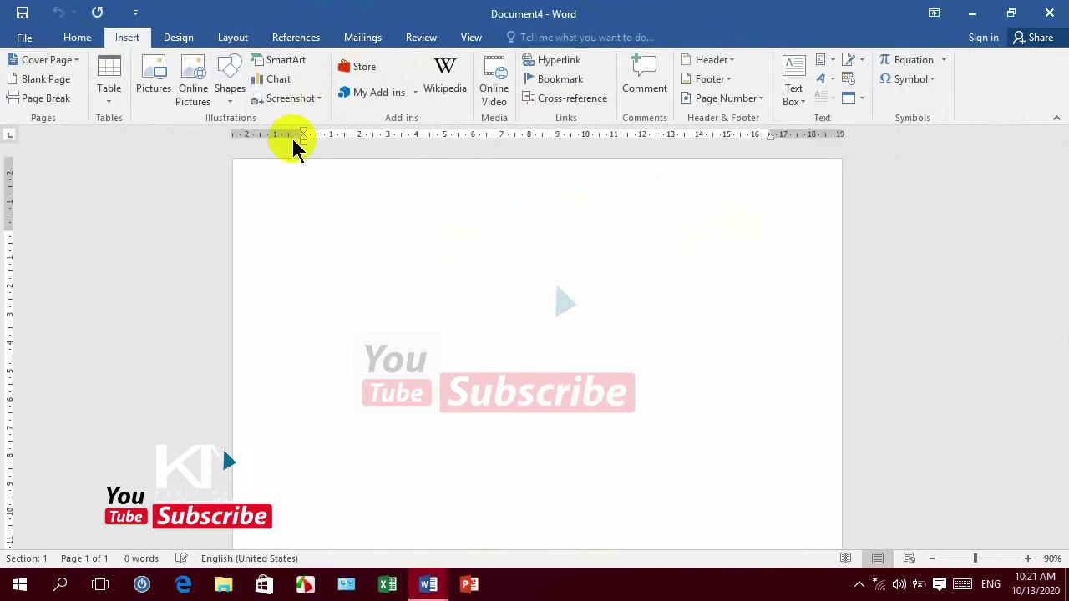
left_click(232, 92)
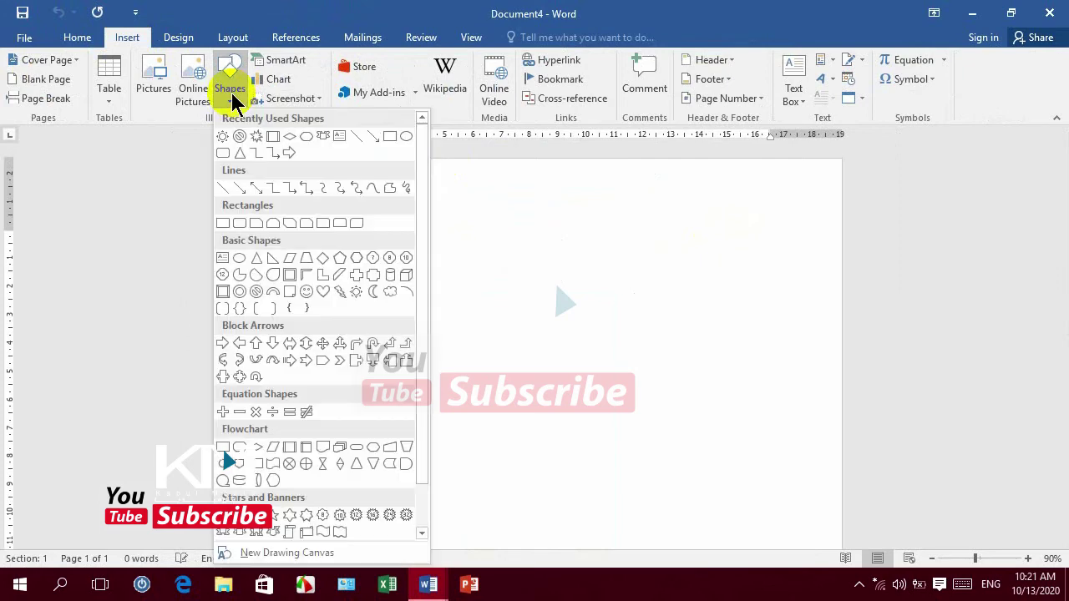
left_click(319, 224)
left_click_drag(279, 238, 491, 354)
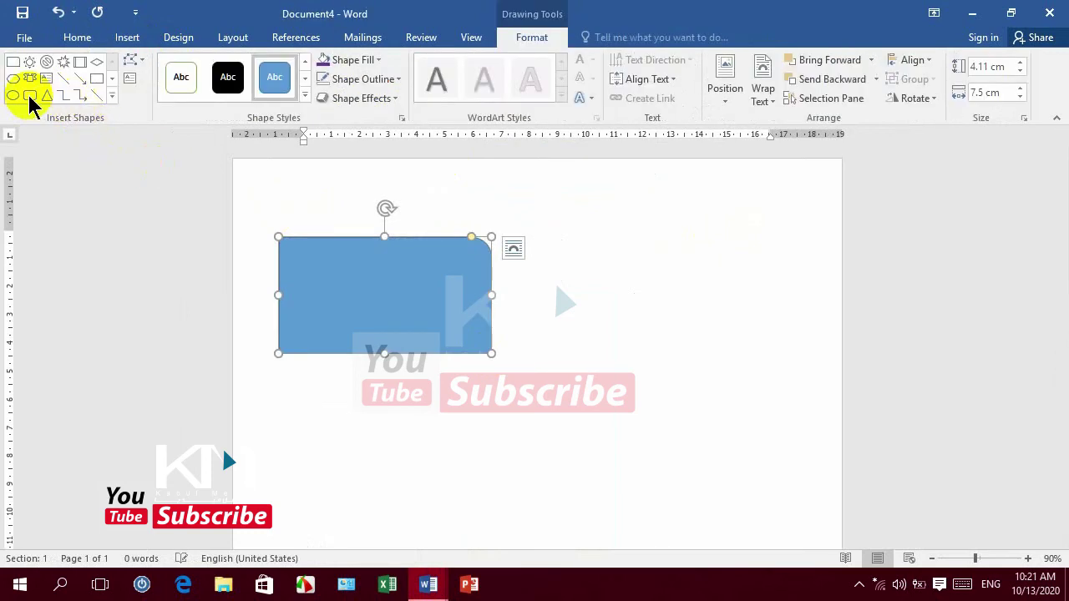
left_click(29, 96)
mouse_move(475, 366)
left_mouse_down()
mouse_move(686, 498)
mouse_move(724, 503)
left_mouse_up()
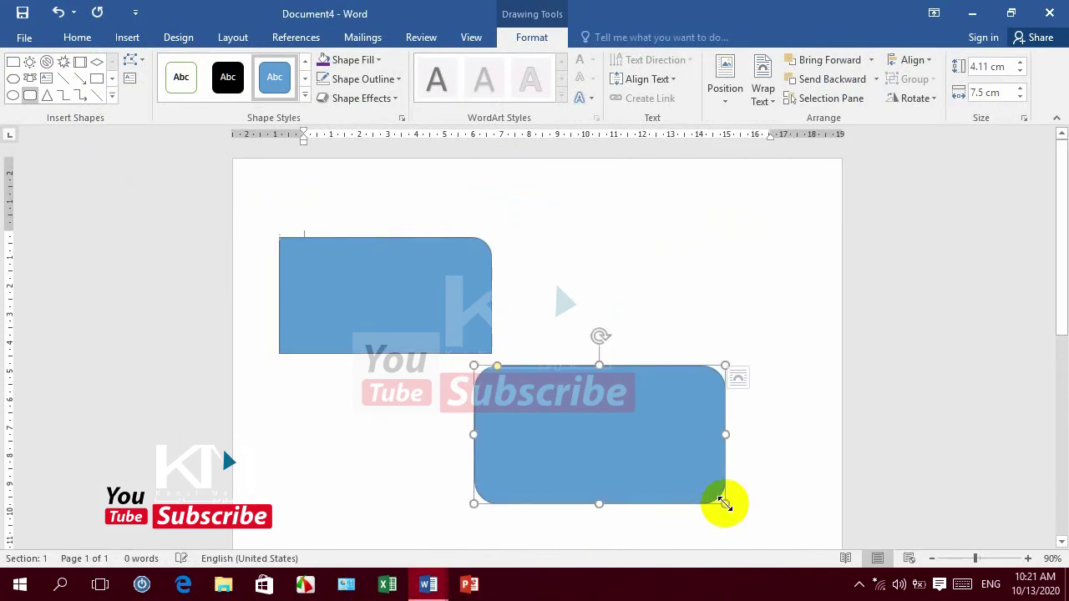
Add text to the rectangles and link the upper text box to the lower one.
right_click(601, 442)
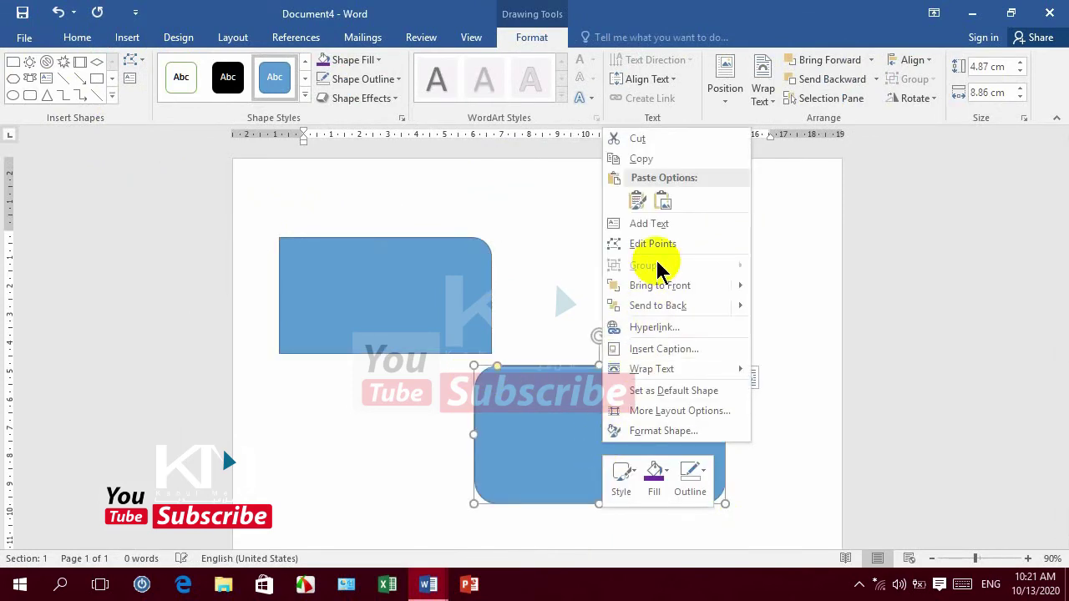
left_click(421, 267)
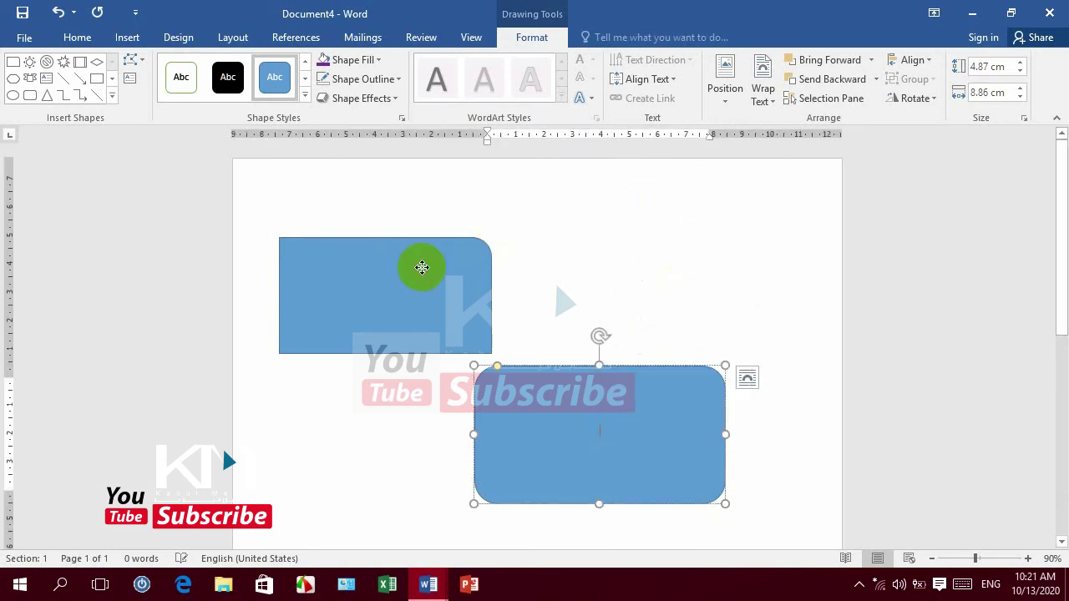
right_click(422, 267)
left_click(472, 345)
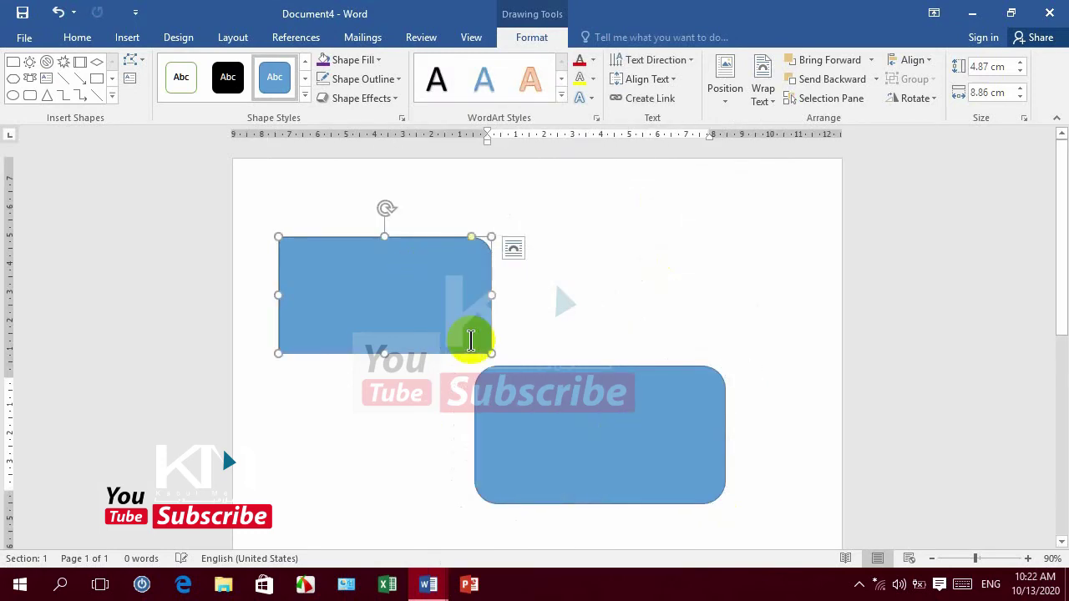
left_click(637, 98)
left_click(558, 429)
left_click(407, 318)
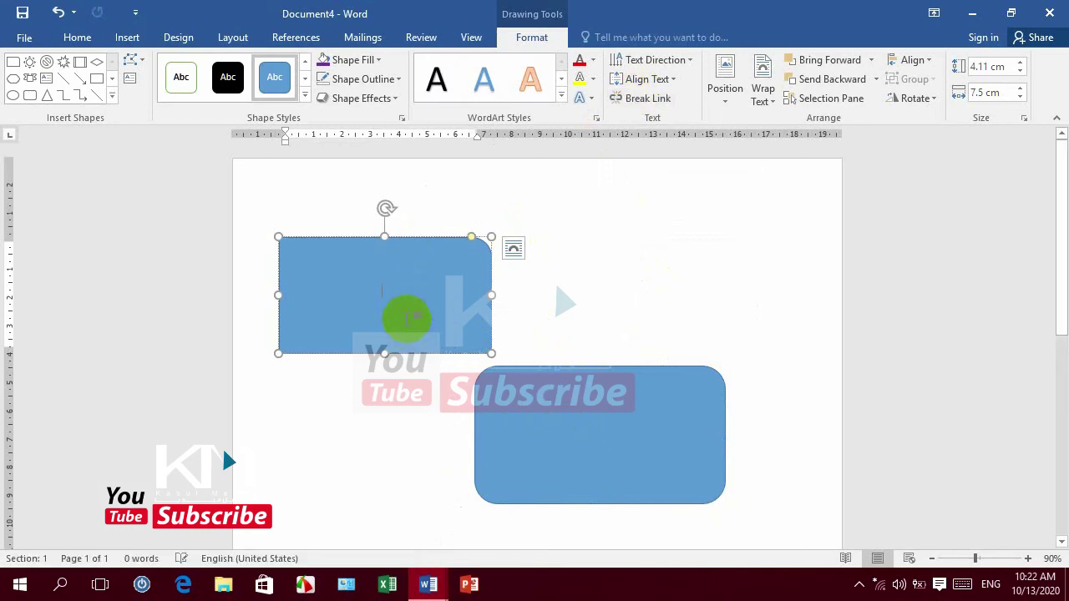
Type a long run of w's in the upper box until it spills into the lower box, then select the upper box.
type("w")
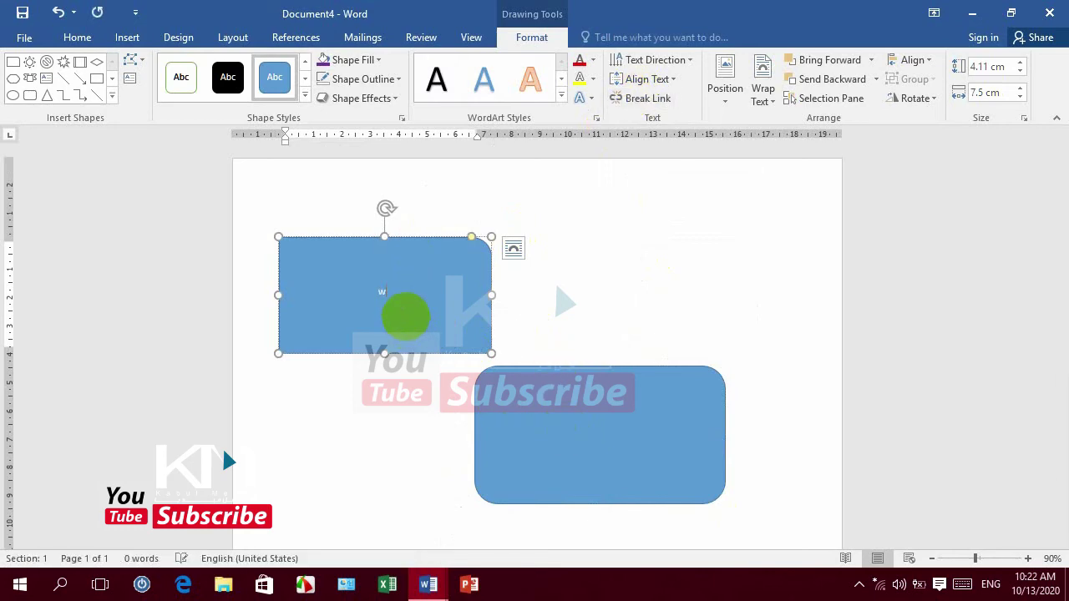
type("wwwwwww")
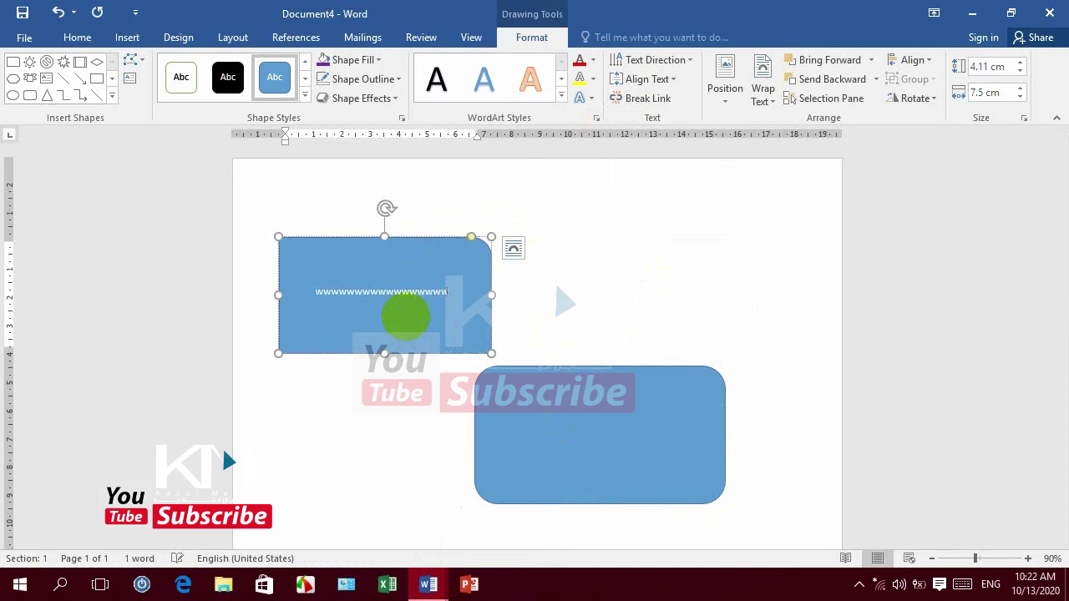
type("wwww")
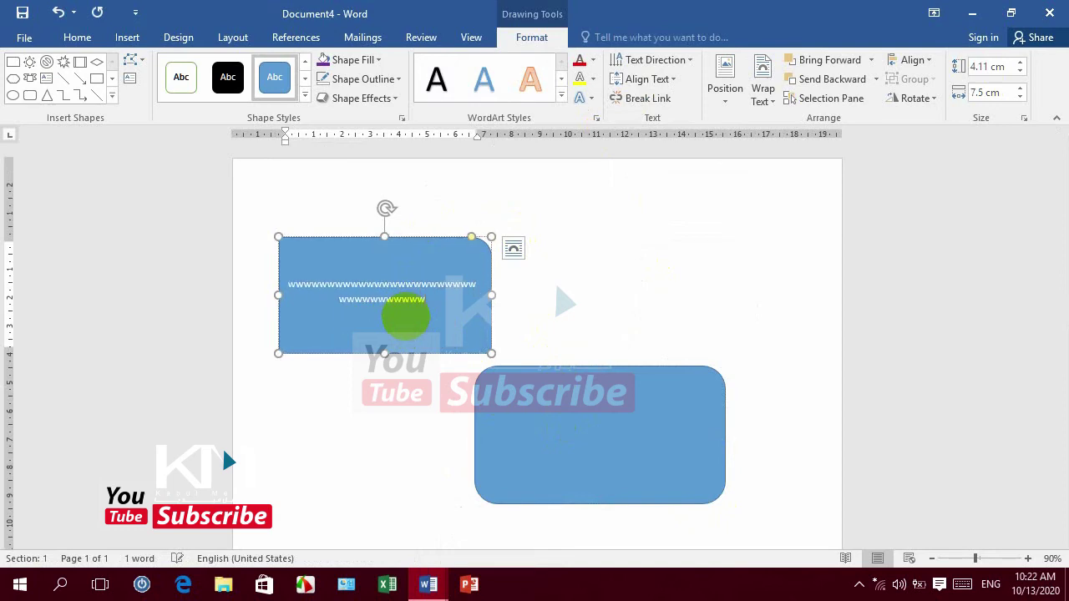
type("wwwwwwwwwwww")
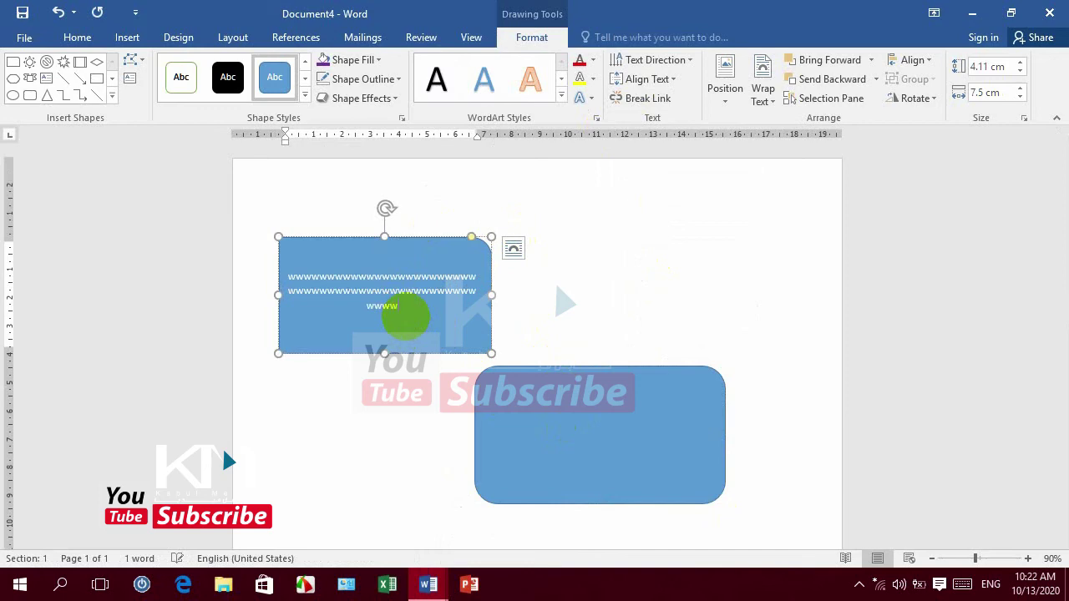
type("wwwwwwwwwww")
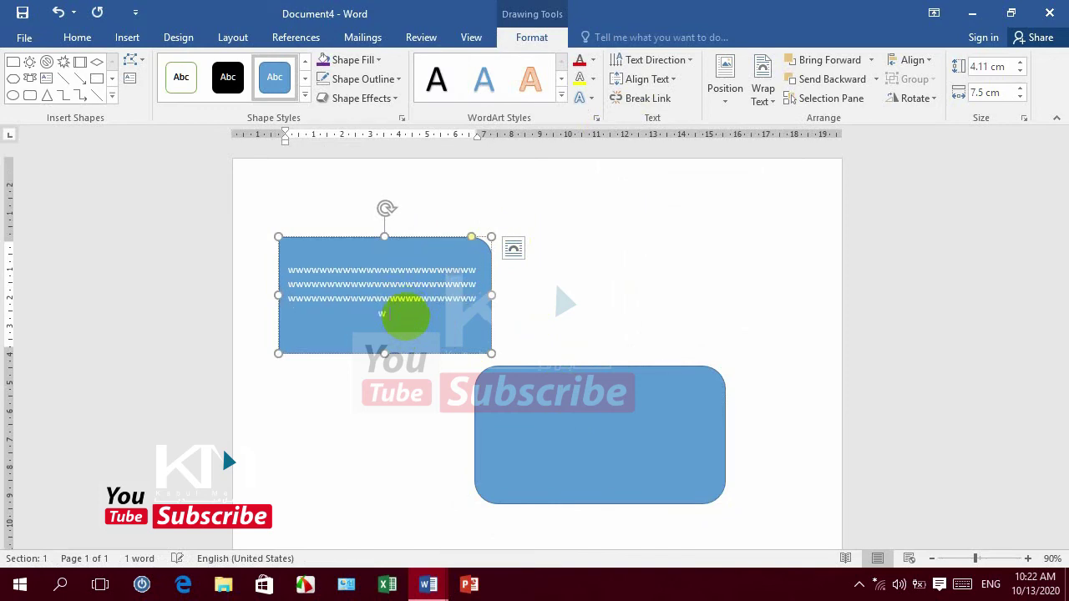
type("wwwww")
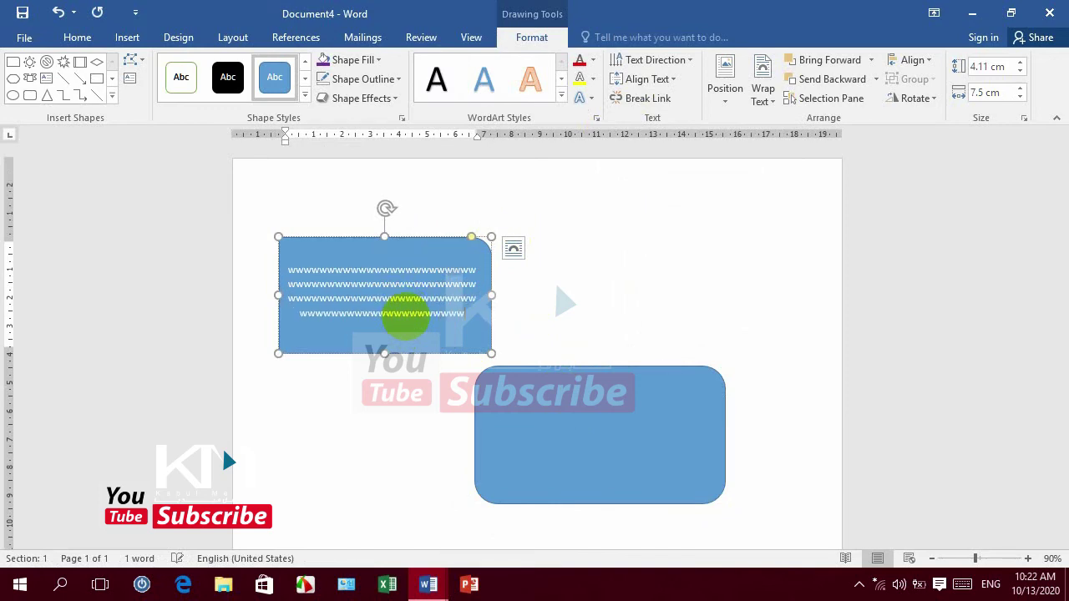
type("wwwwwwwwwwwwwwwwwww")
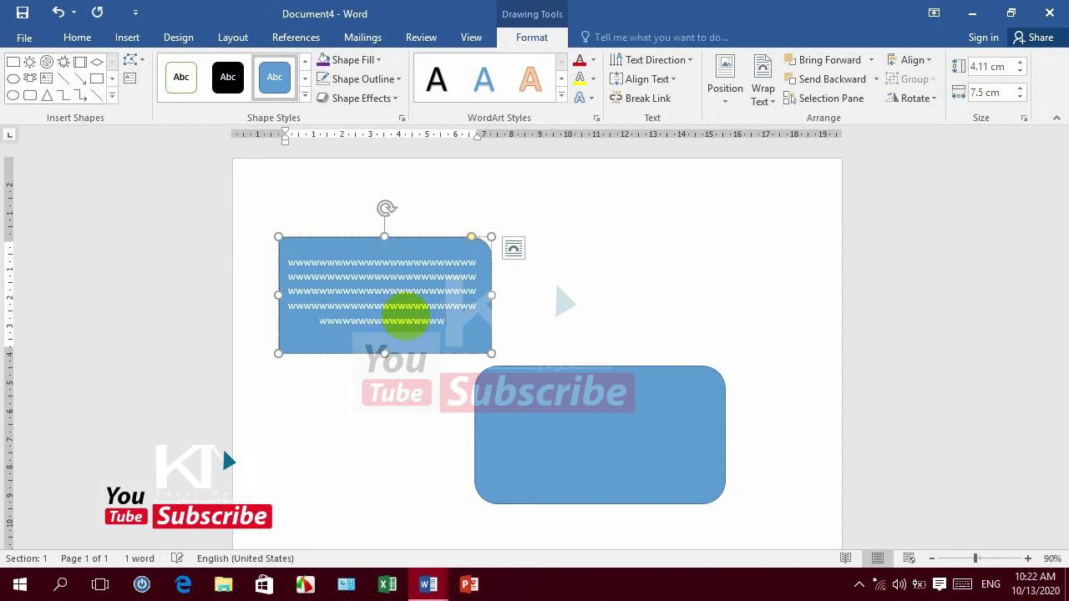
type("wwwwwwwwww")
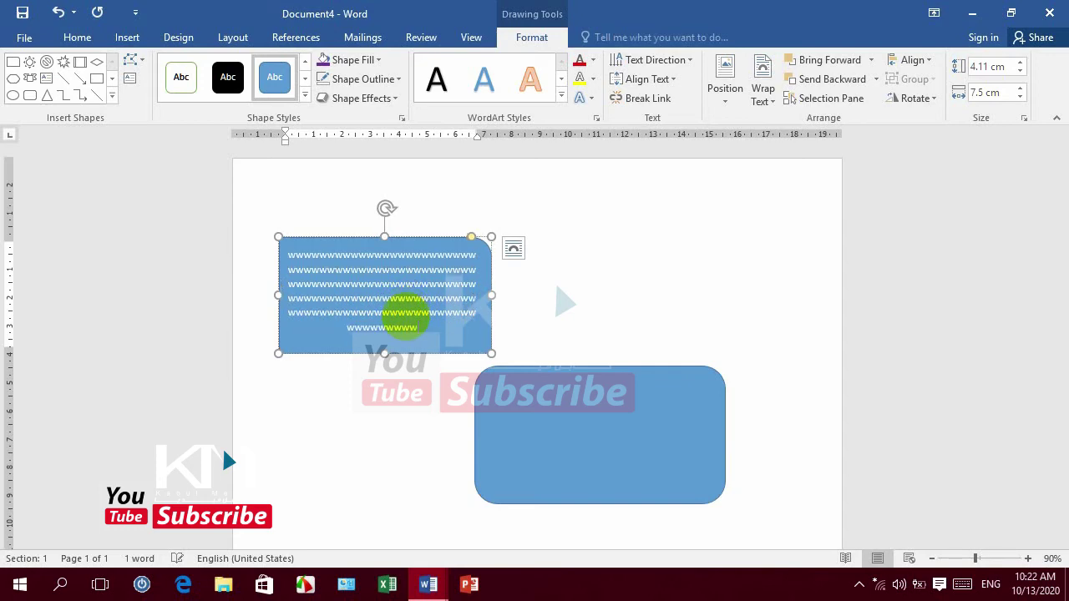
type("wwwwwwwwwww")
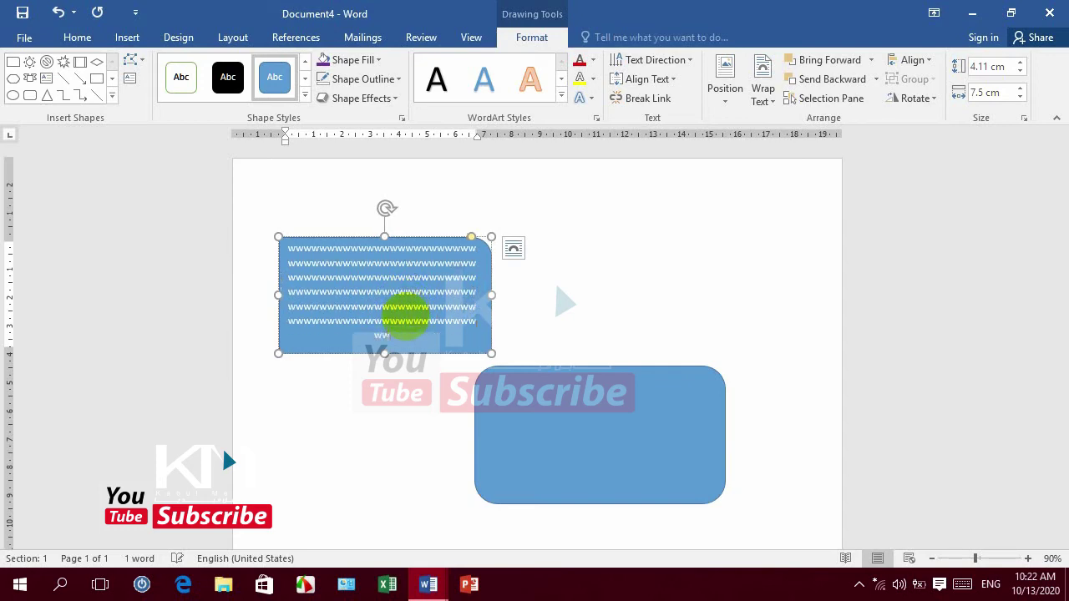
type("wwwwwwww")
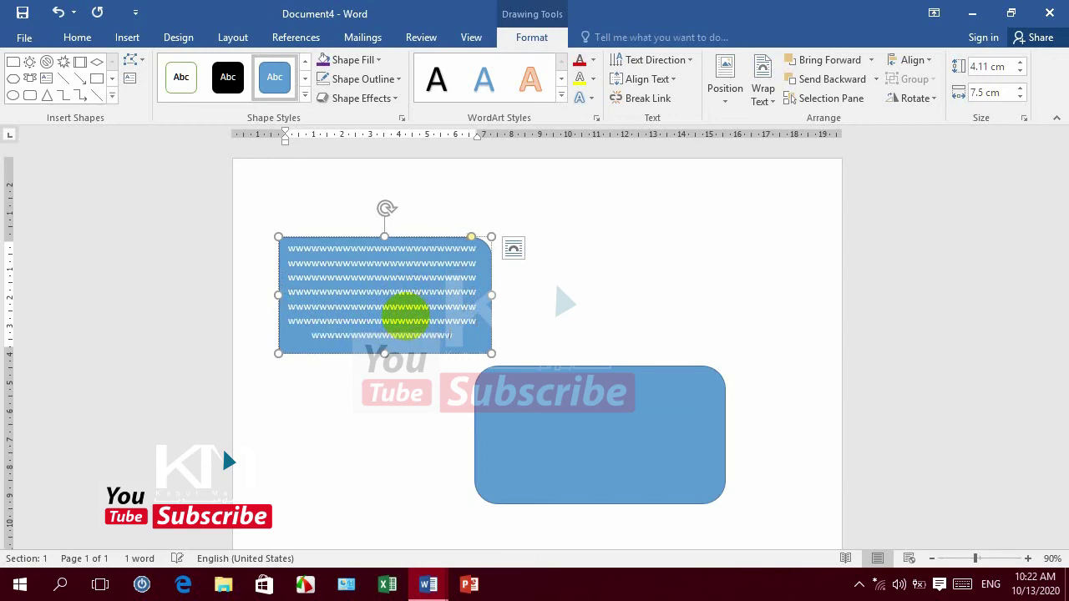
type("wwwwwwwwwwww")
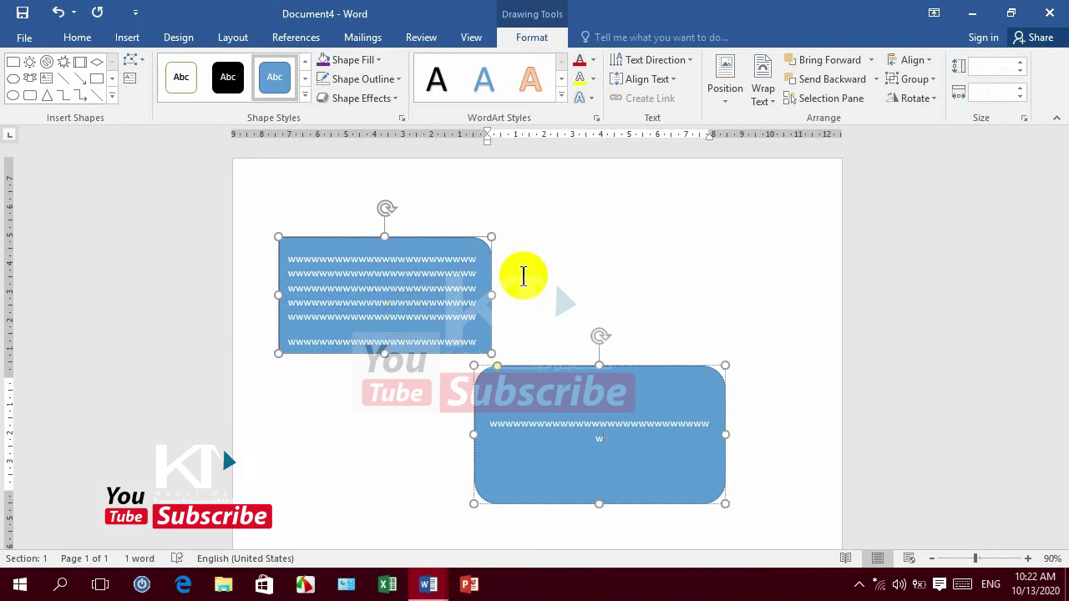
left_click(445, 240)
mouse_move(691, 191)
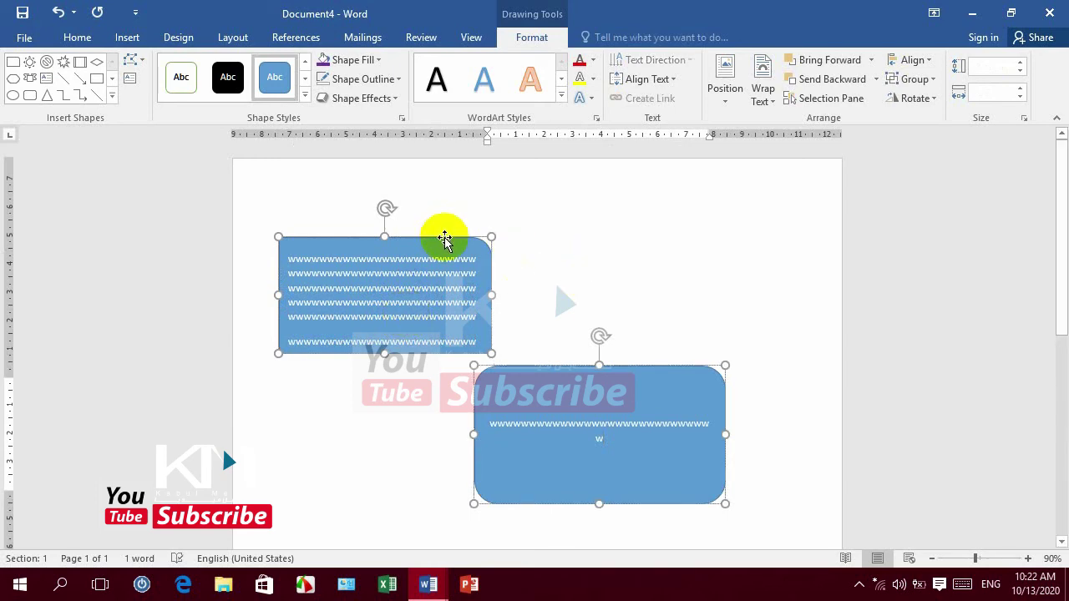
left_click(468, 264)
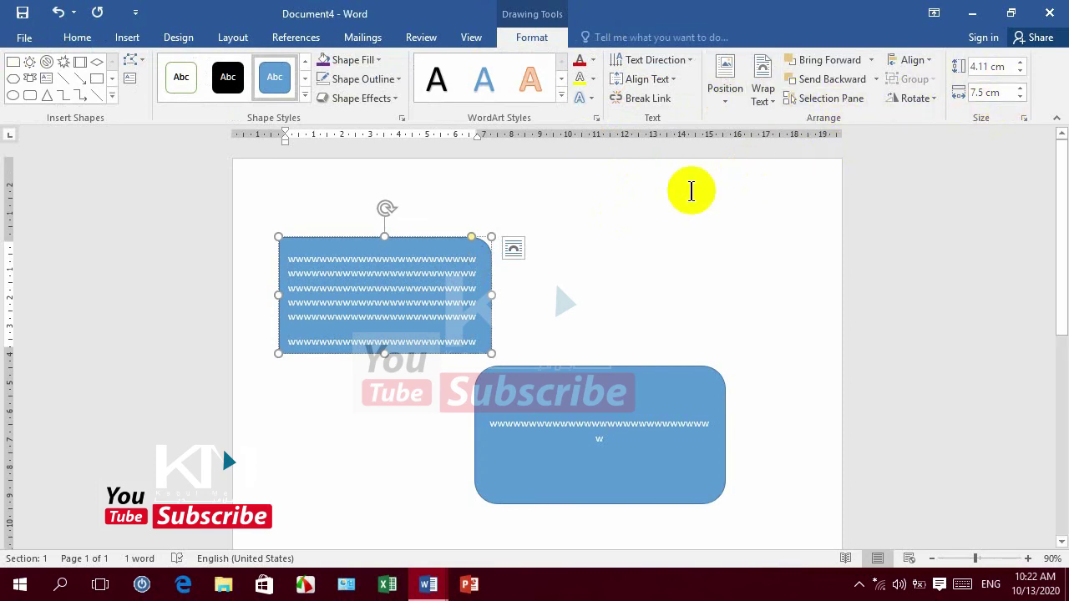
left_click(726, 111)
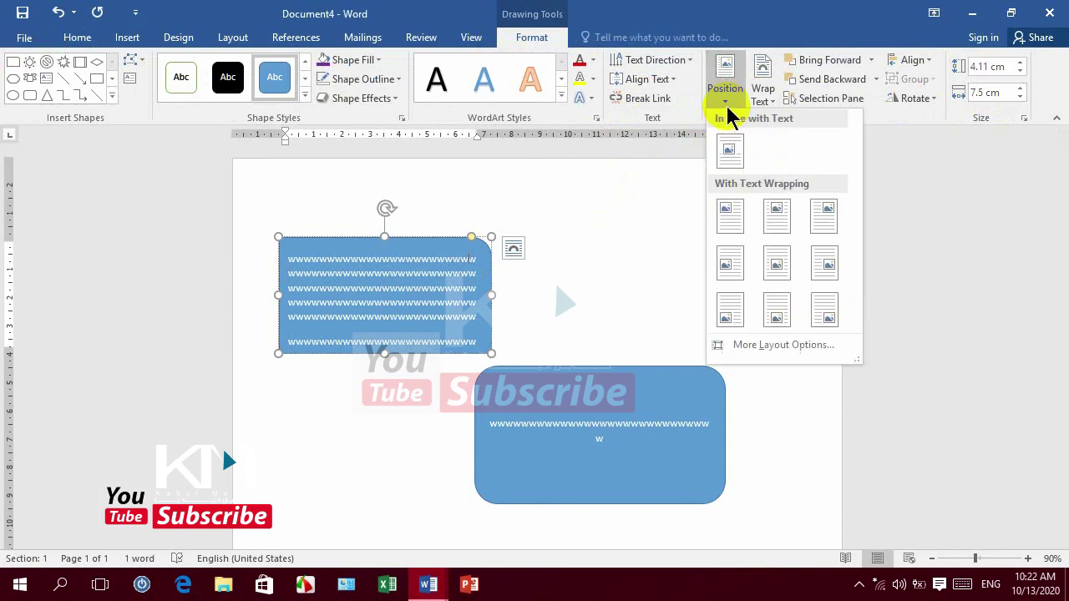
left_click(727, 110)
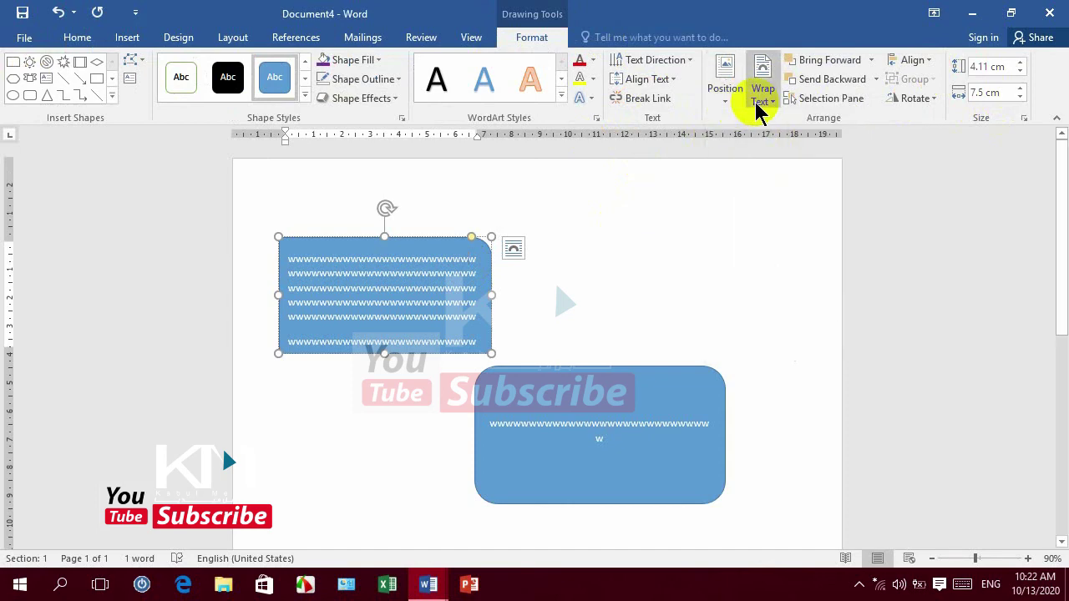
left_click(755, 102)
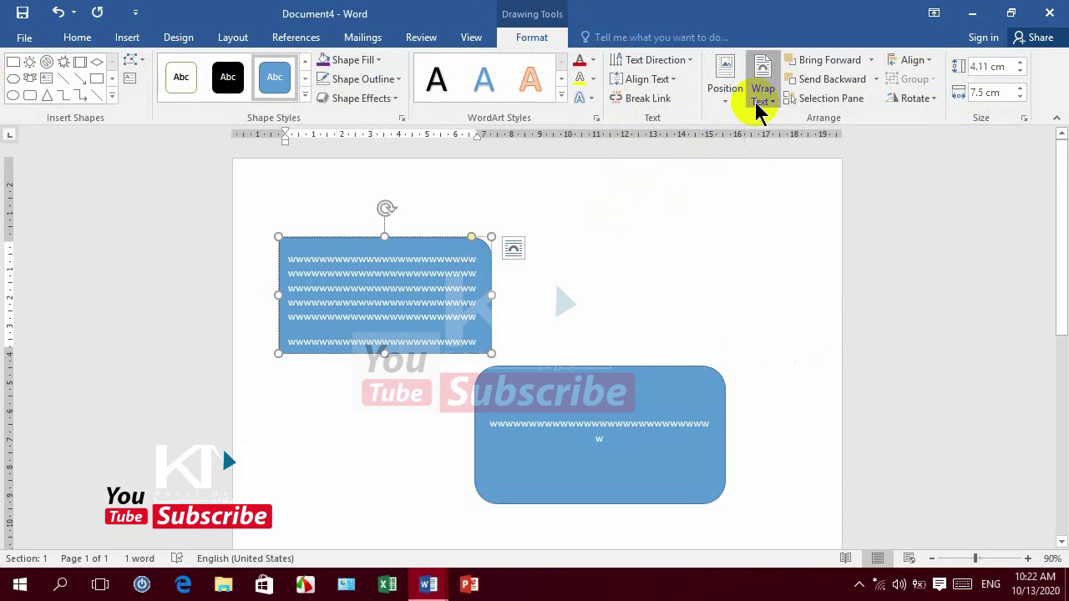
left_click(755, 101)
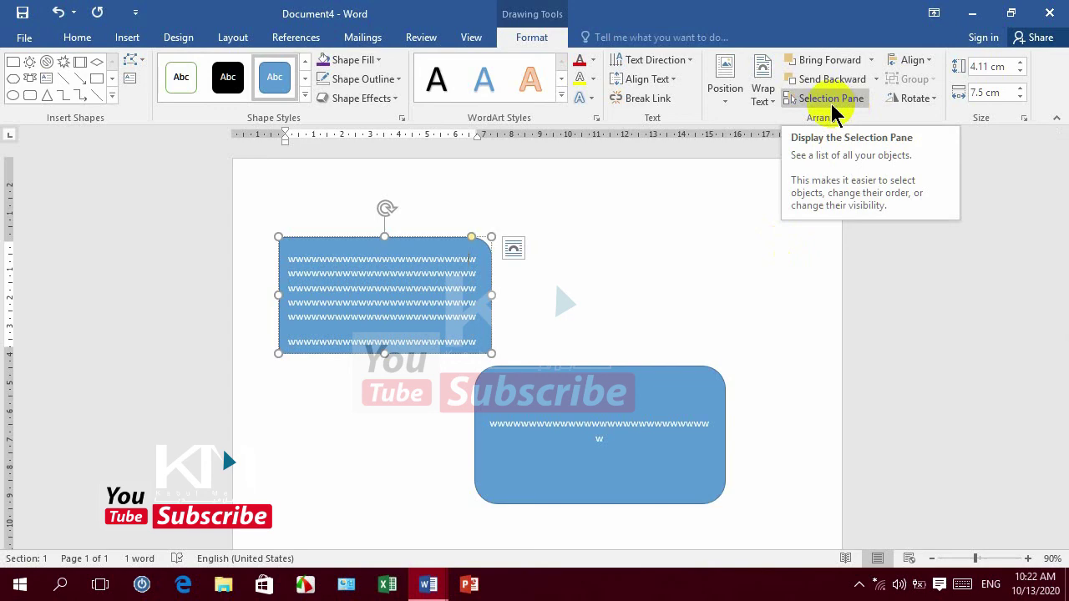
left_click(924, 64)
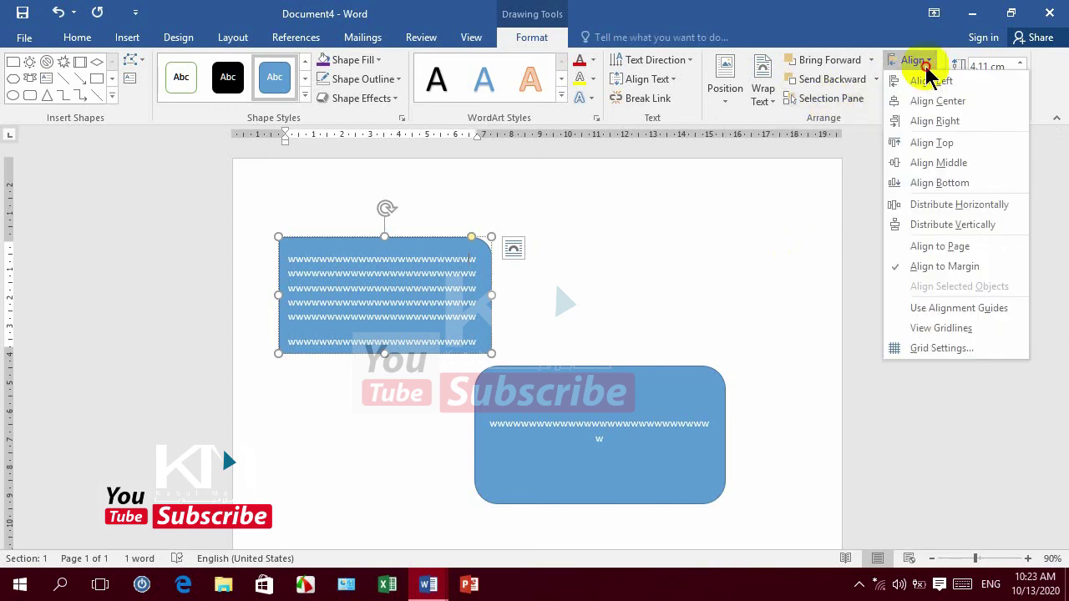
left_click(925, 66)
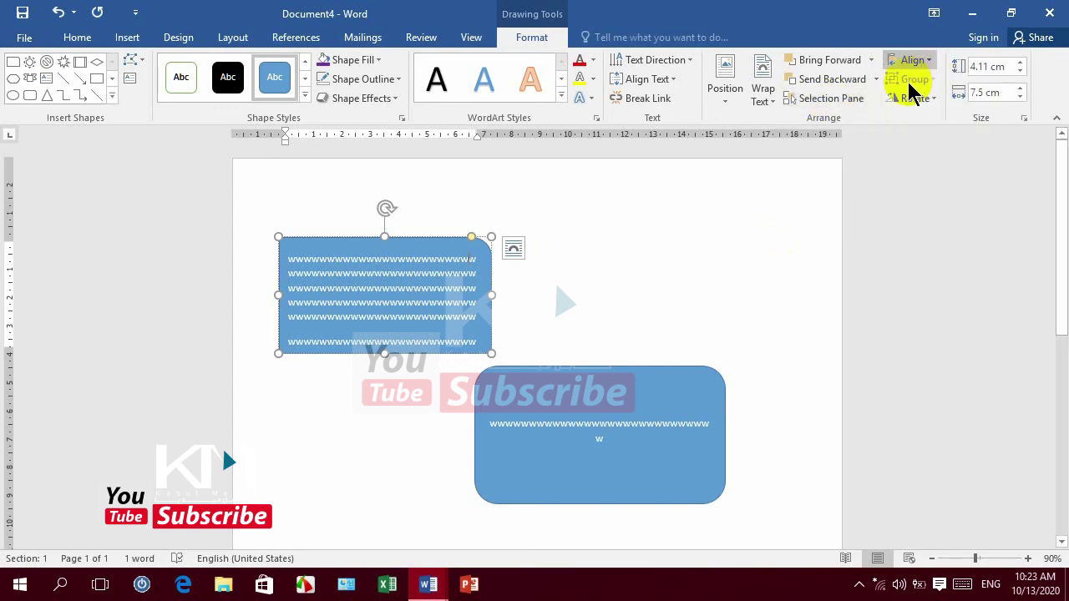
Group both linked boxes into one object and raise its Shape Height to 9.6 cm.
left_click(561, 372, "shift")
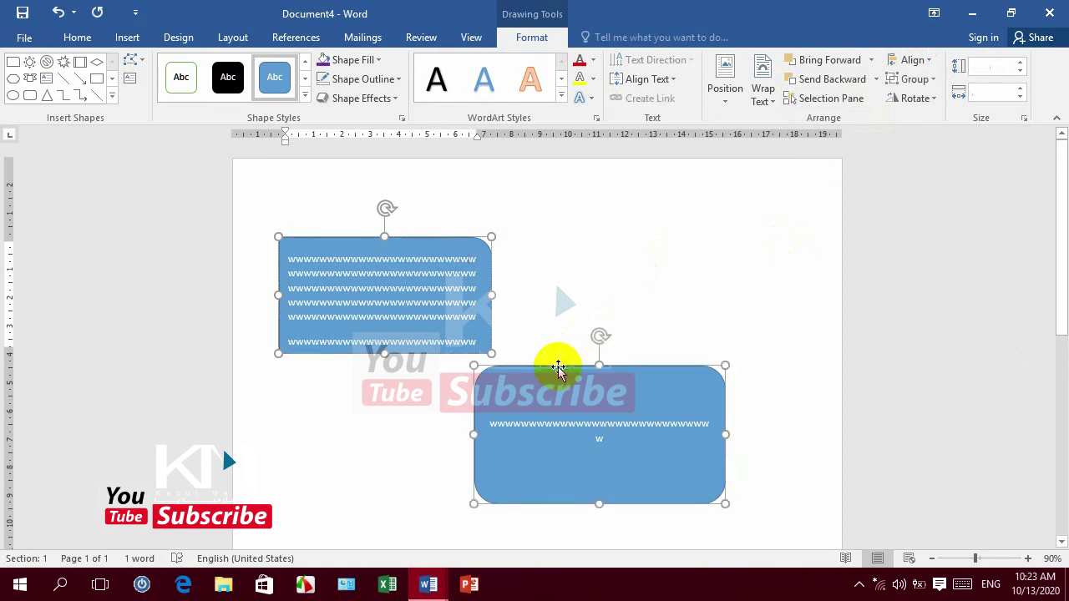
left_click(925, 80)
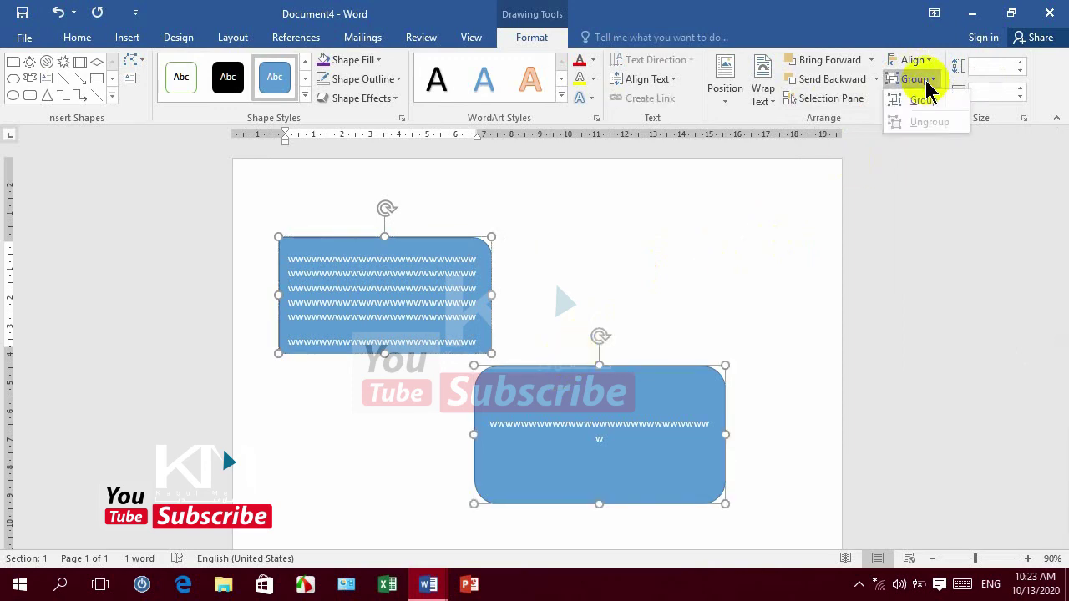
left_click(922, 89)
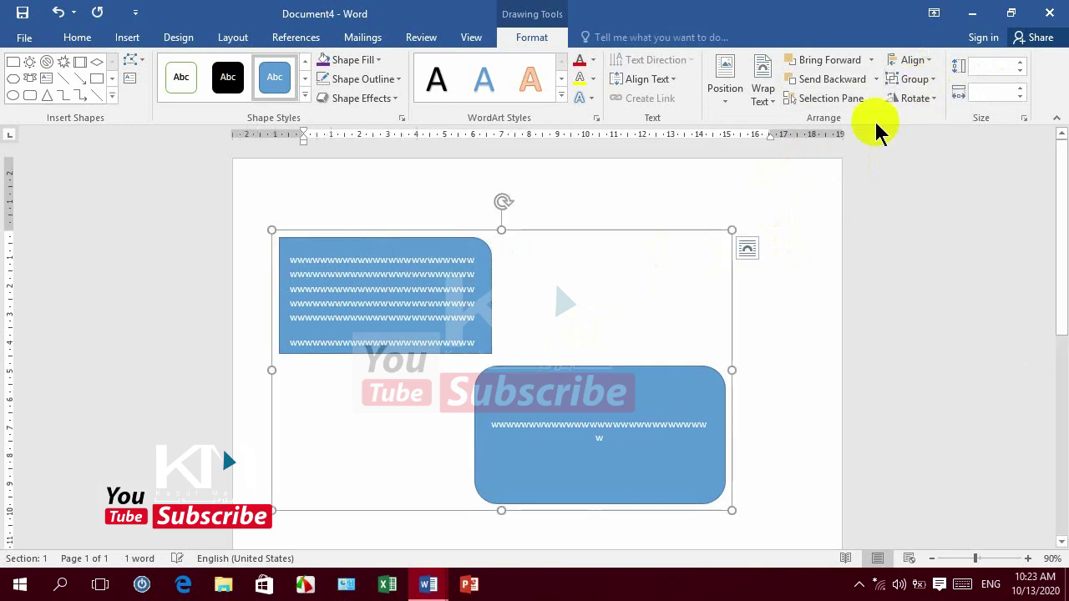
left_click(917, 98)
left_click(918, 100)
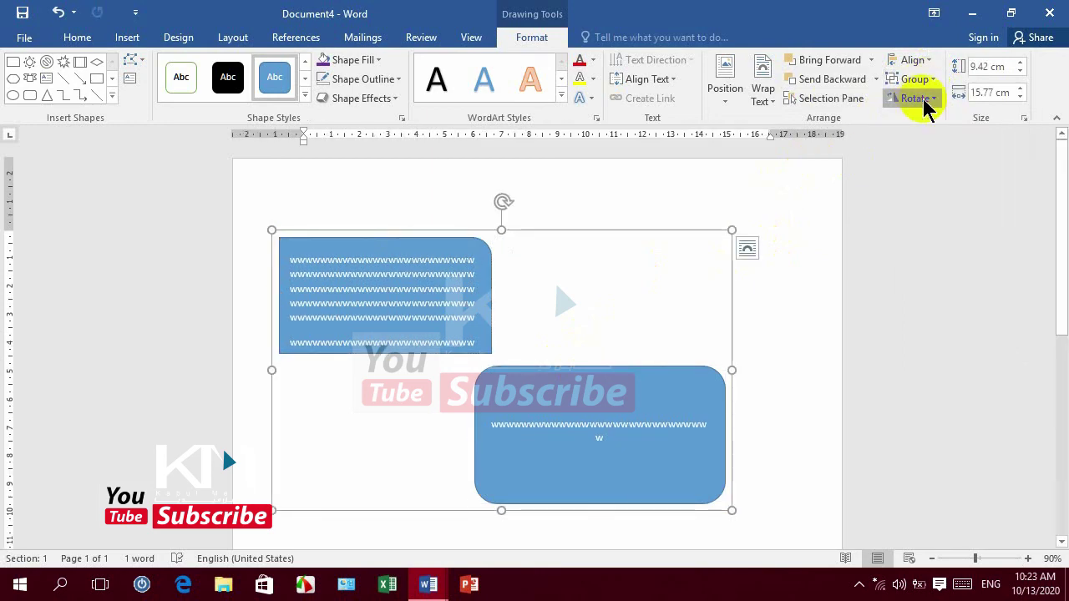
left_click(1019, 62)
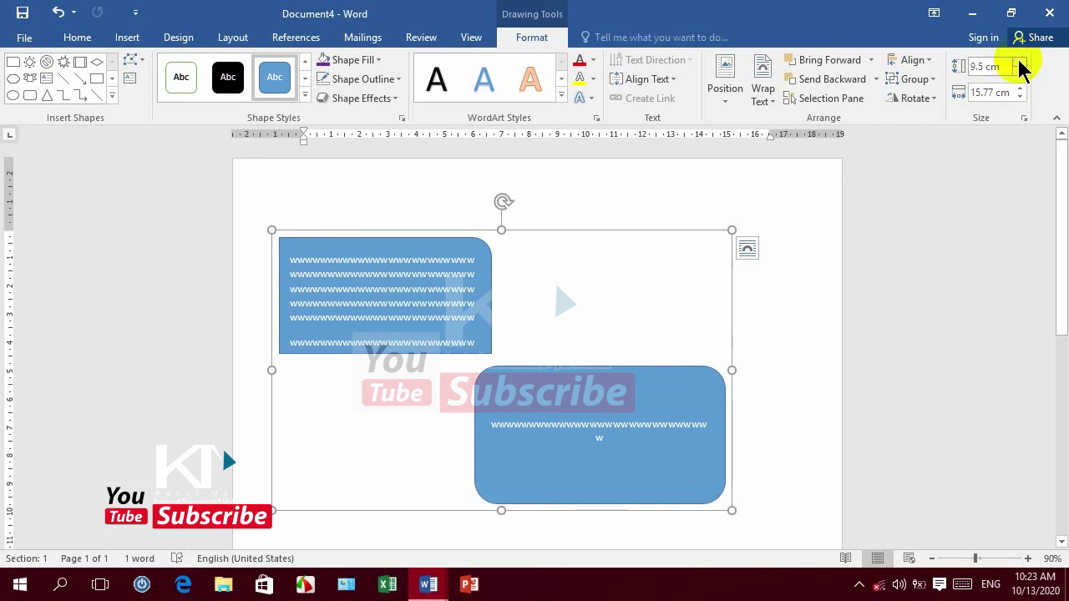
left_click(1019, 63)
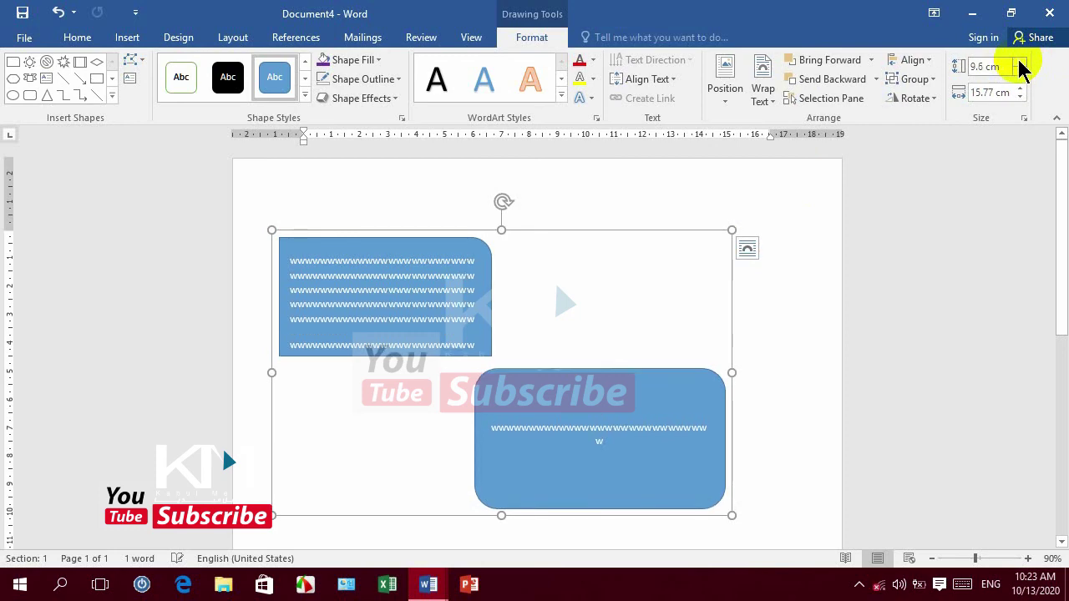
left_click(786, 235)
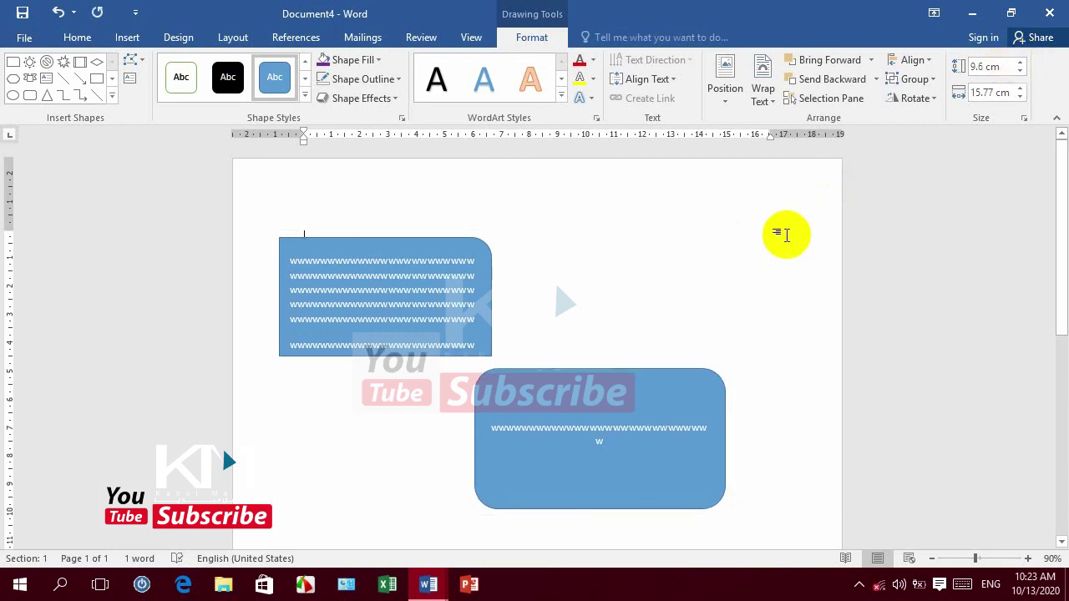